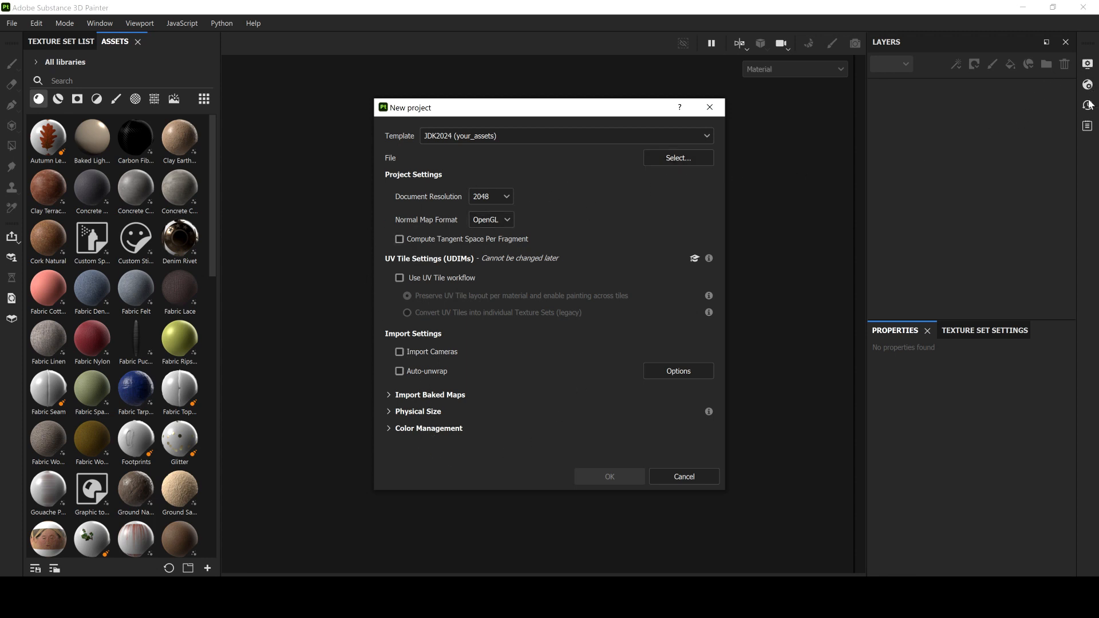
Step: Create a new project from the mesh file BMW M3 Orig.fbx in the Cars folder, using the JDK2024 template
left_click(676, 161)
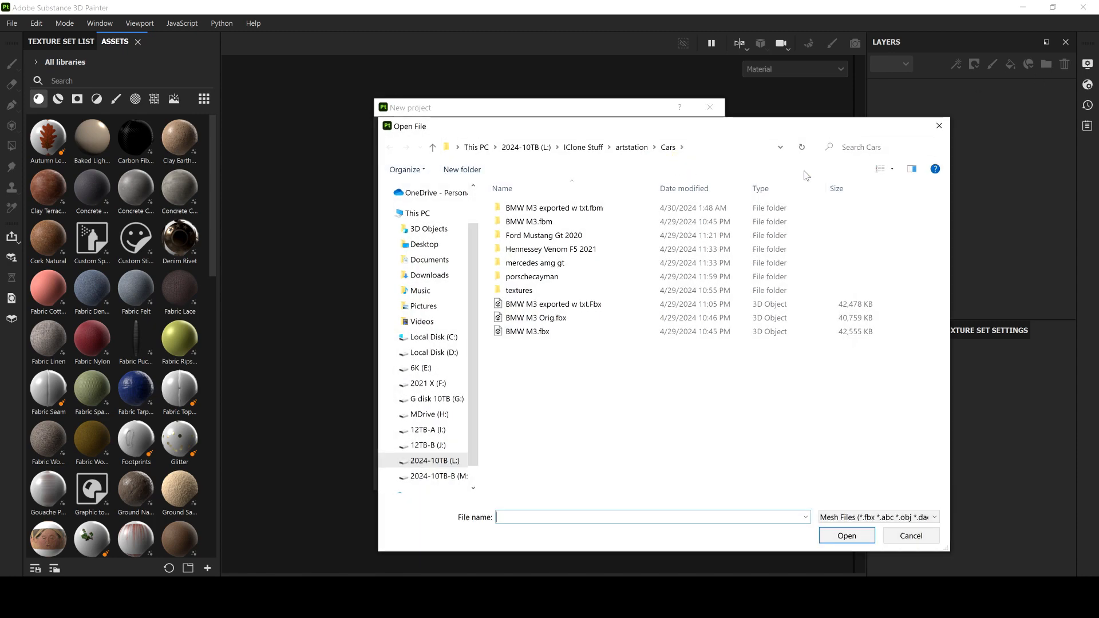
double_click(537, 320)
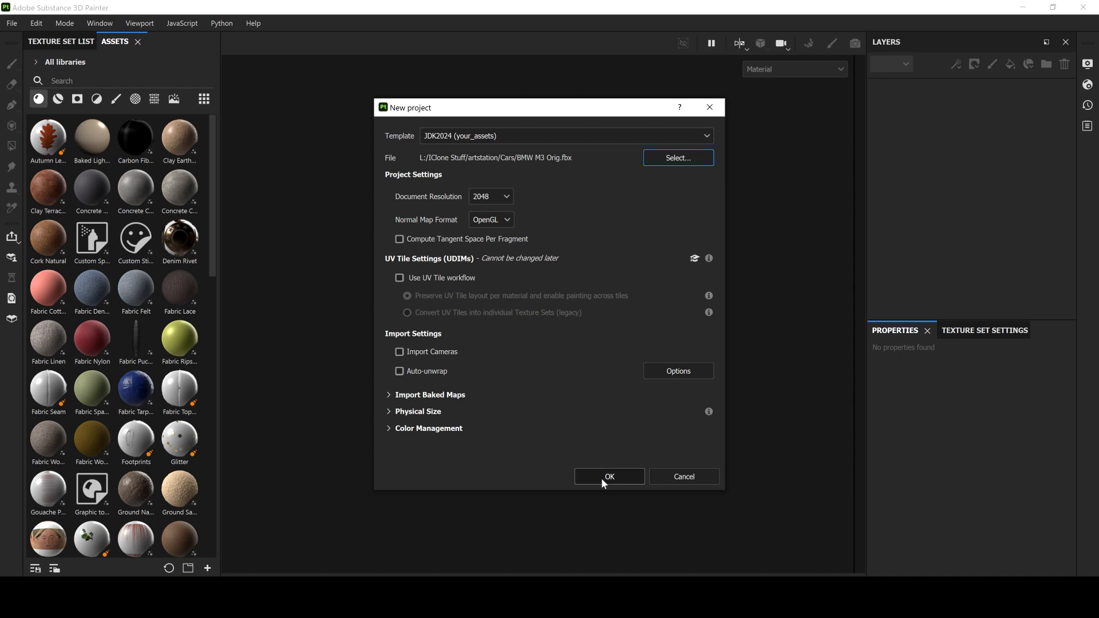
left_click(600, 478)
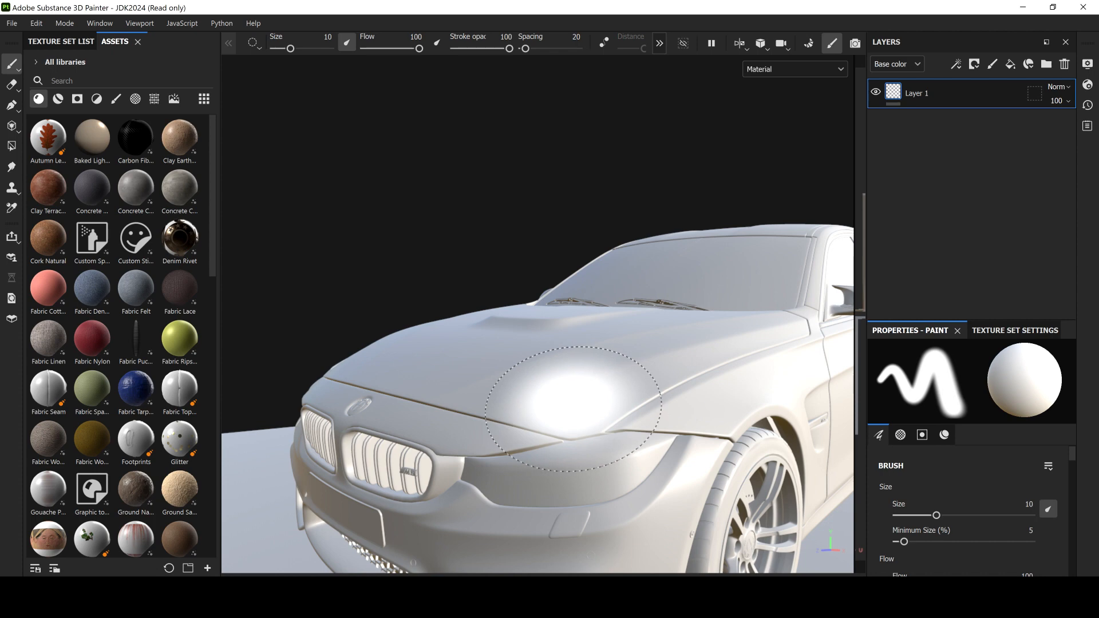
Step: Disable displacement and tessellation in the main shader's settings
scroll(573, 407, "down", 2)
scroll(573, 406, "down", 2)
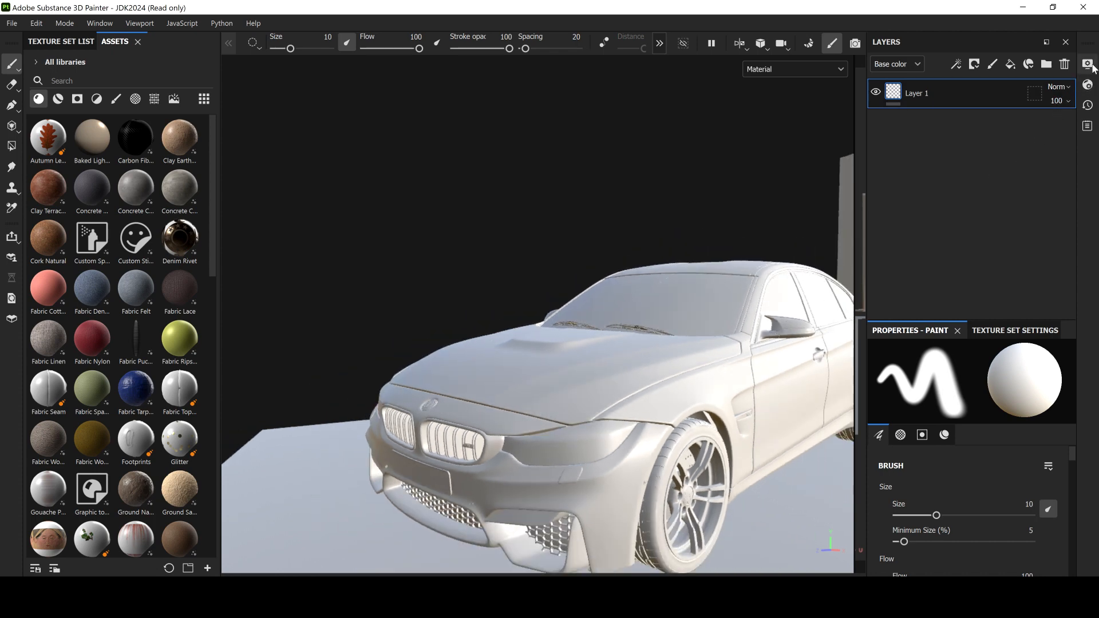
left_click(1089, 86)
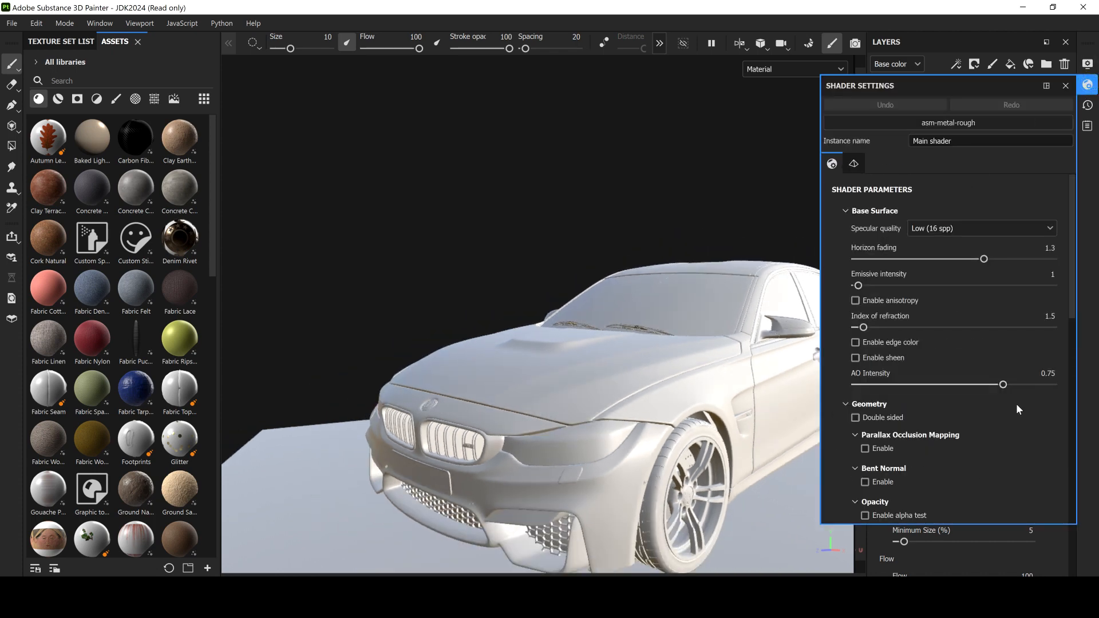
left_click_drag(1071, 282, 1071, 479)
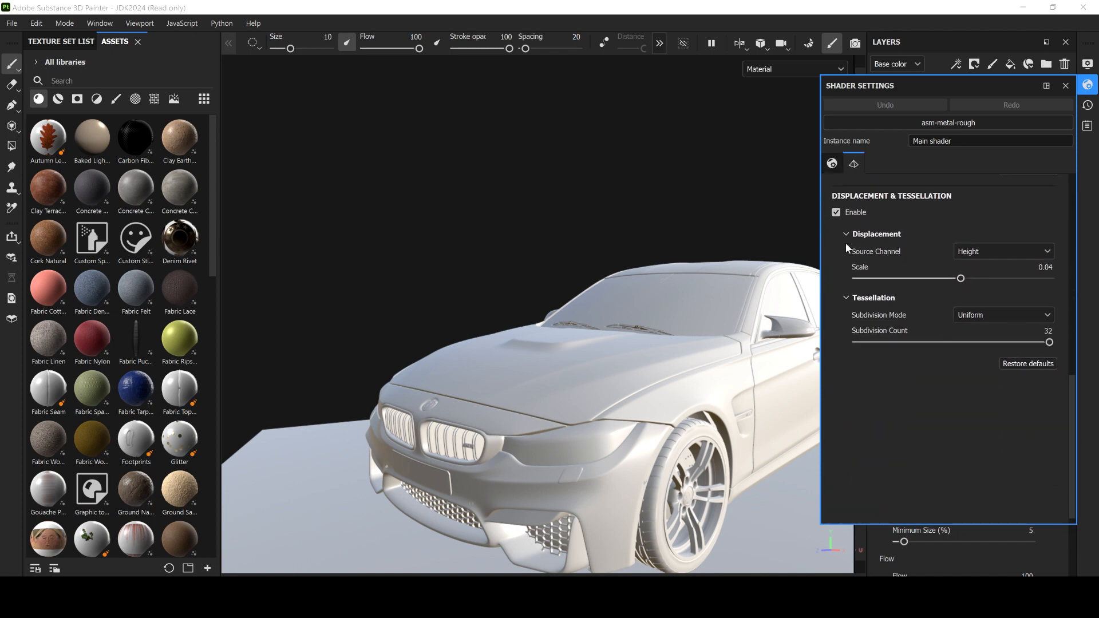
left_click(835, 213)
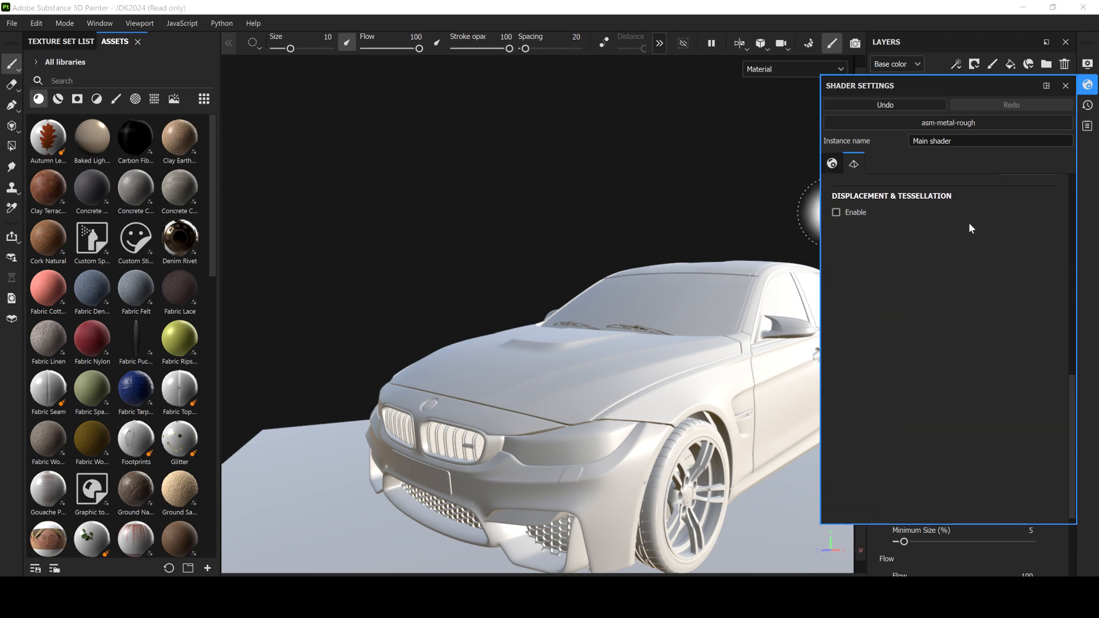
left_click(1065, 85)
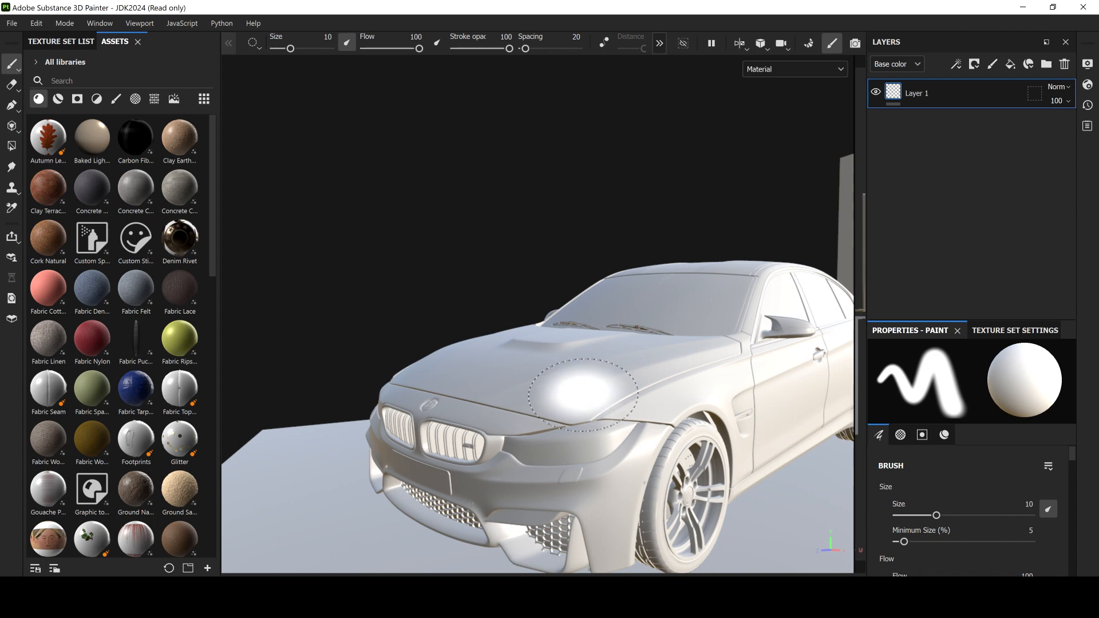
Step: Add a fill layer to the metallic blue car paint texture set and delete its default Layer 1
scroll(575, 394, "down", 4)
scroll(576, 398, "up", 5)
scroll(578, 394, "down", 5)
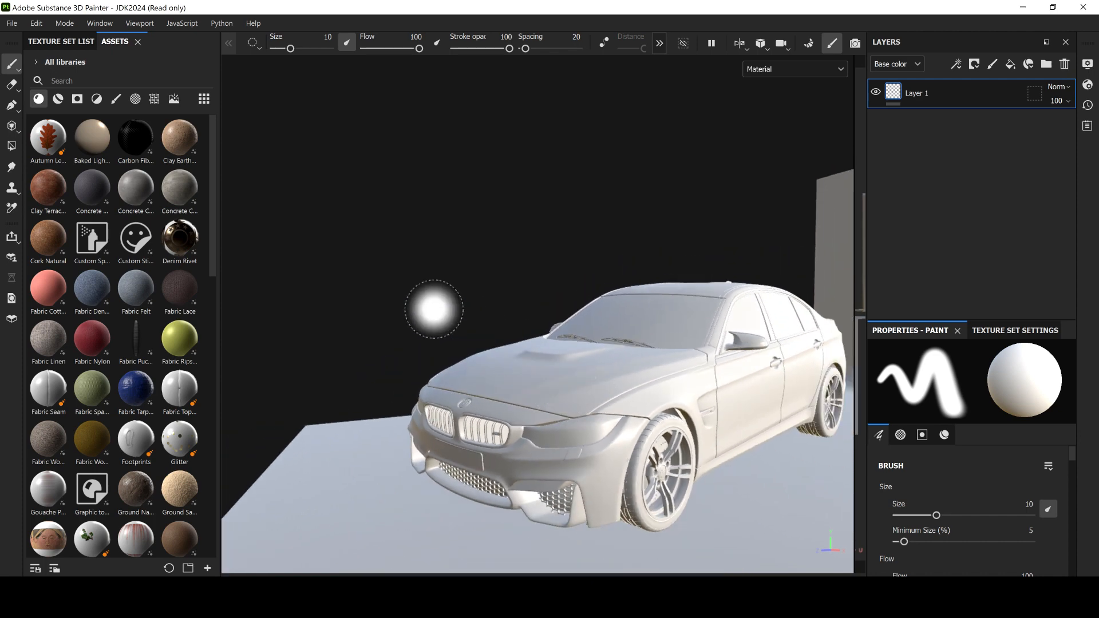
left_click(60, 41)
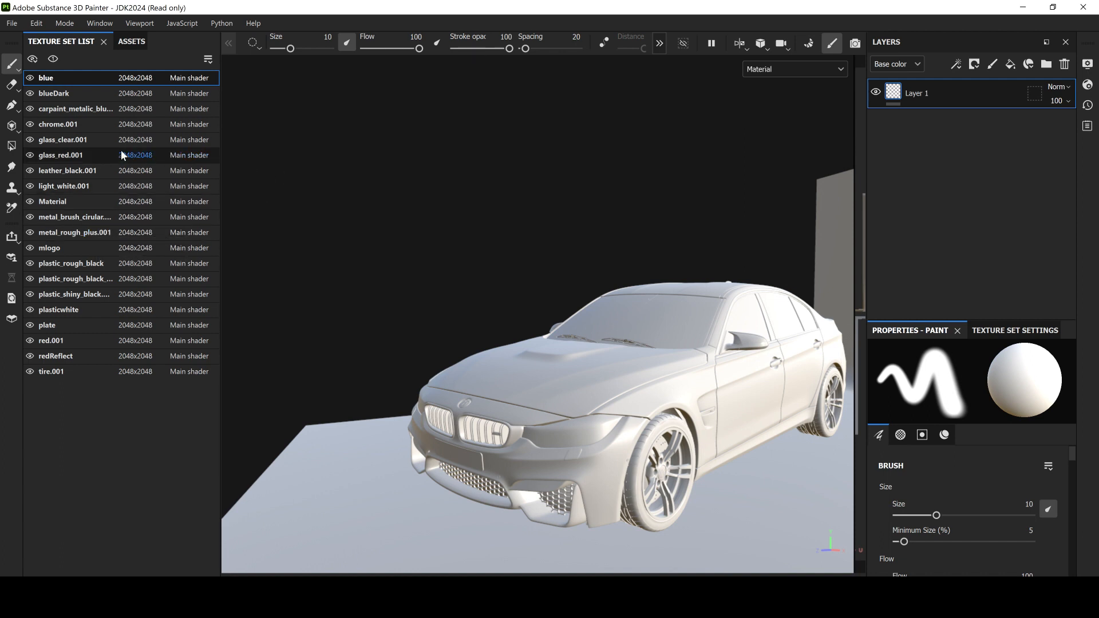
left_click(66, 108)
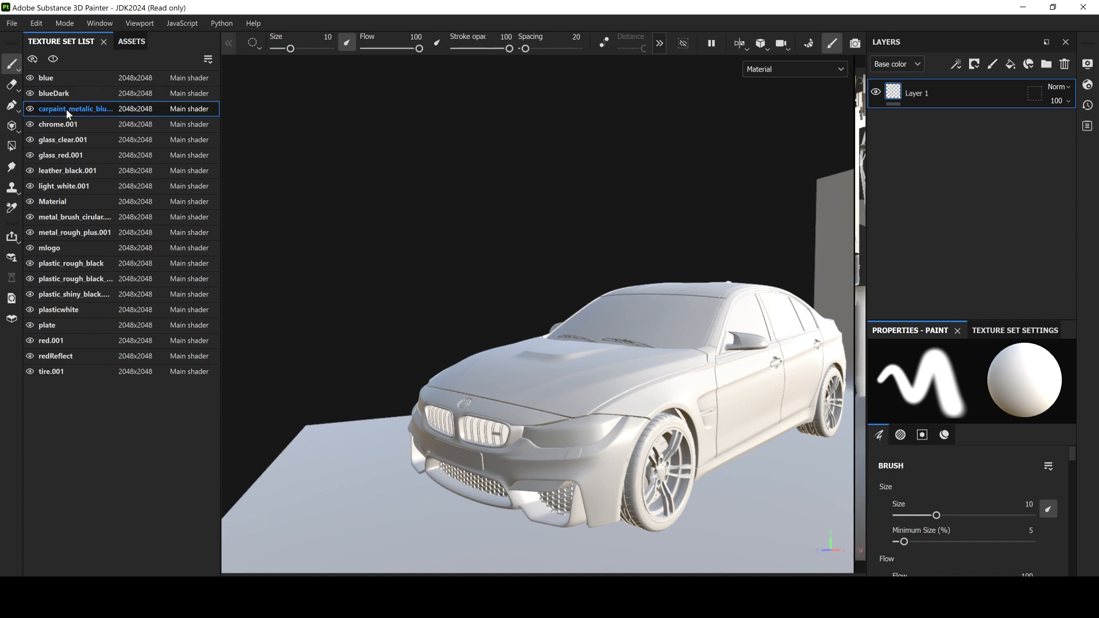
left_click_drag(510, 324, 481, 313, "alt")
mouse_move(458, 327)
middle_mouse_down()
mouse_move(605, 325)
mouse_move(544, 314)
middle_mouse_up()
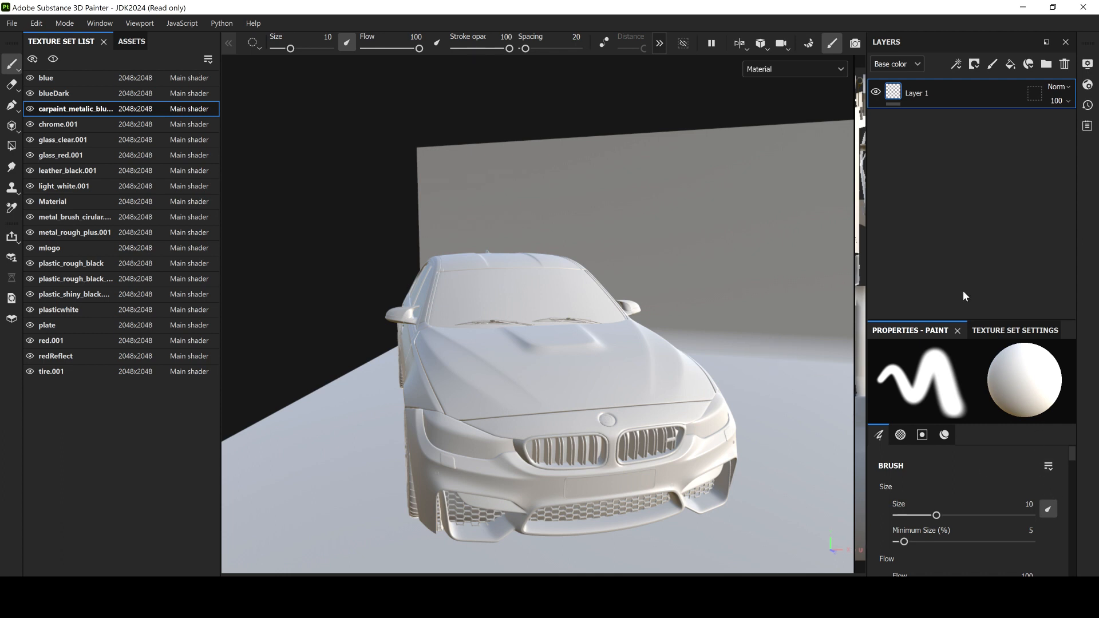
left_click(1010, 64)
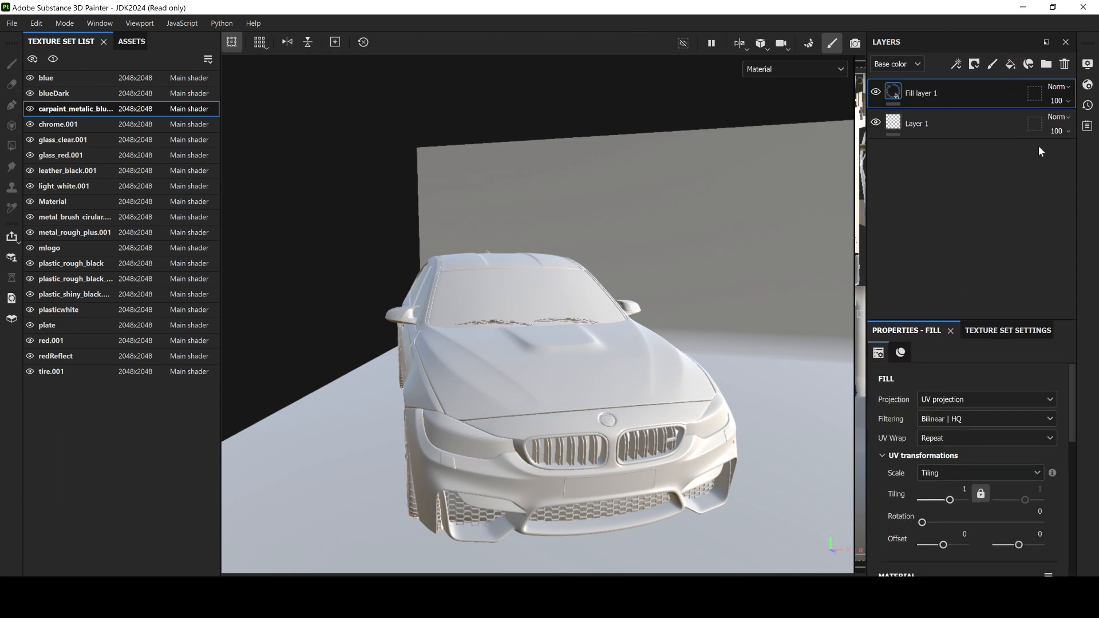
left_click(979, 128)
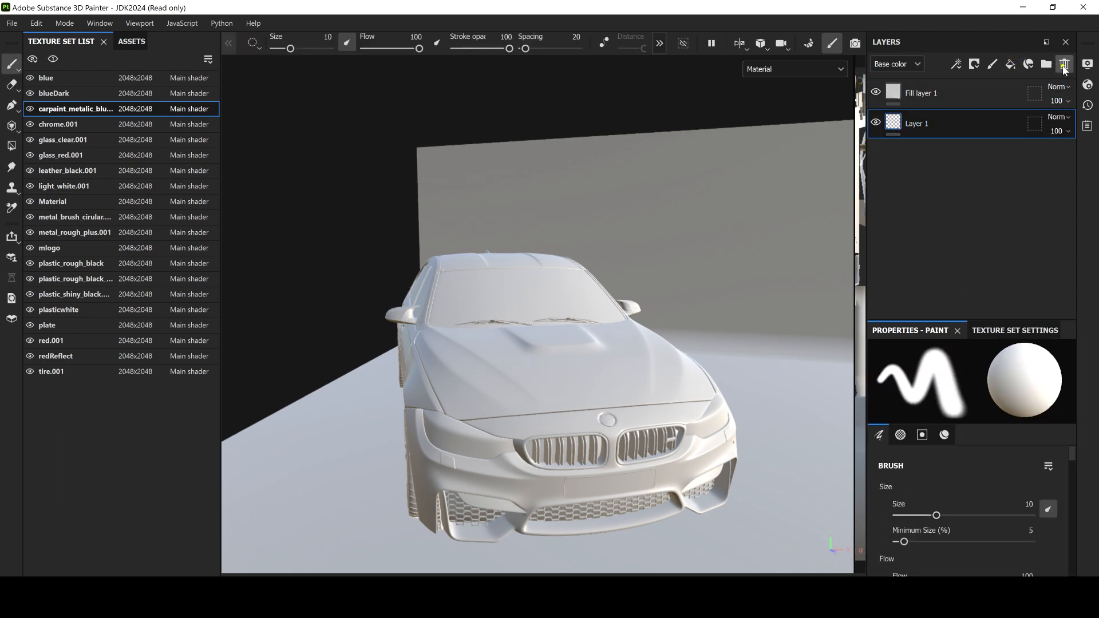
key("Delete")
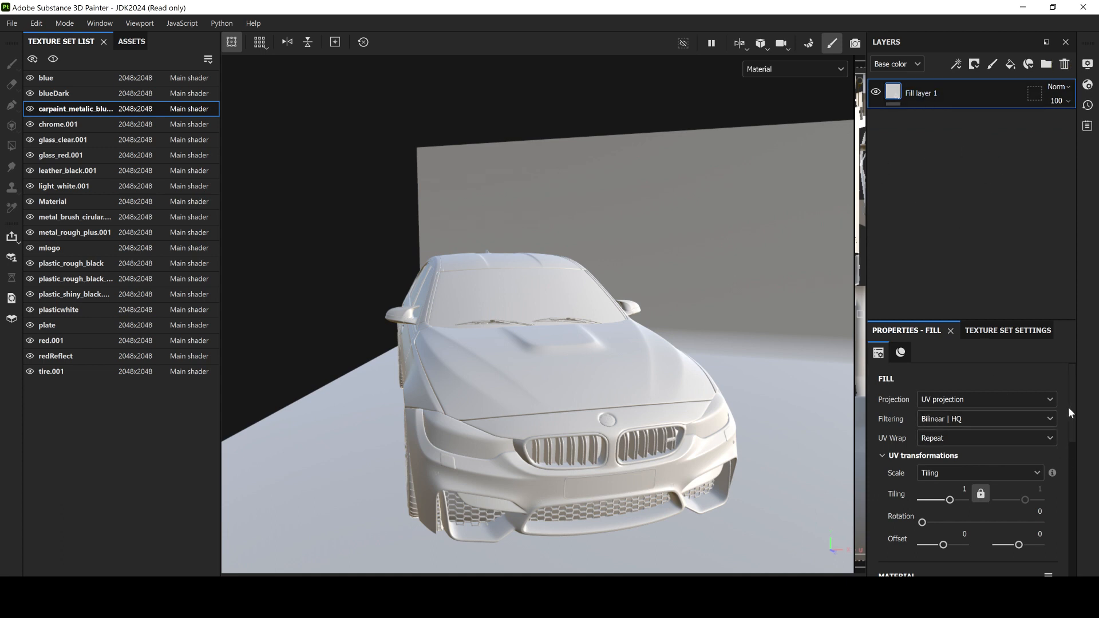
Step: Set the car paint fill layer's base color to dark navy blue 0A0A33
left_click_drag(1071, 408, 1065, 506)
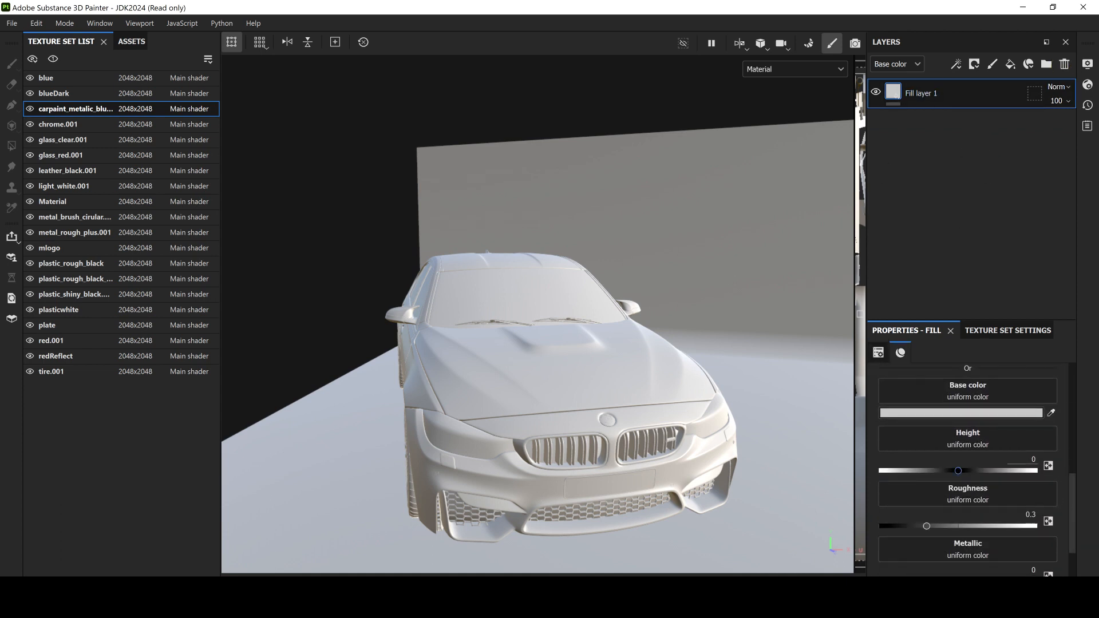
left_click(986, 413)
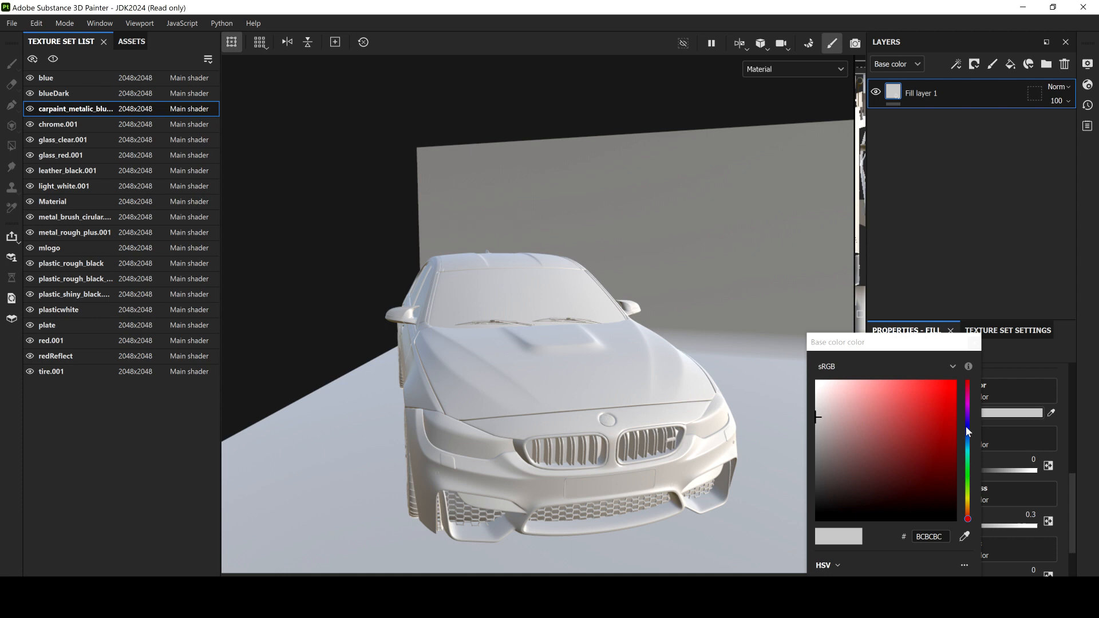
left_click(967, 428)
left_click(929, 492)
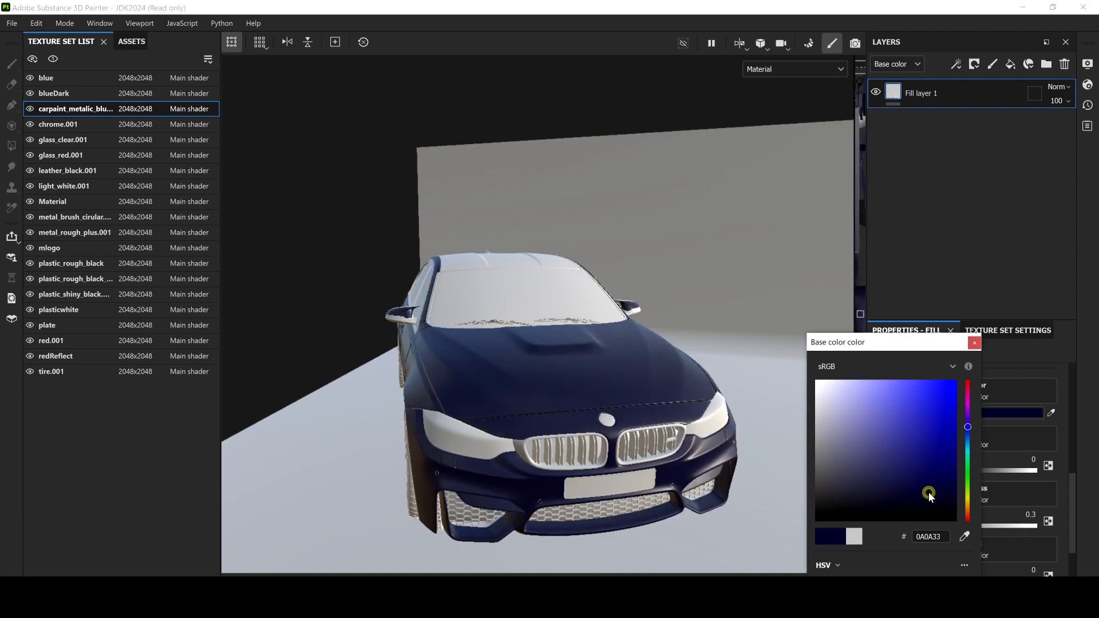
left_click(974, 342)
Step: Set the car paint fill layer's roughness to about 0.06 and its metallic value to about 0.88
scroll(1070, 498, "down", 2)
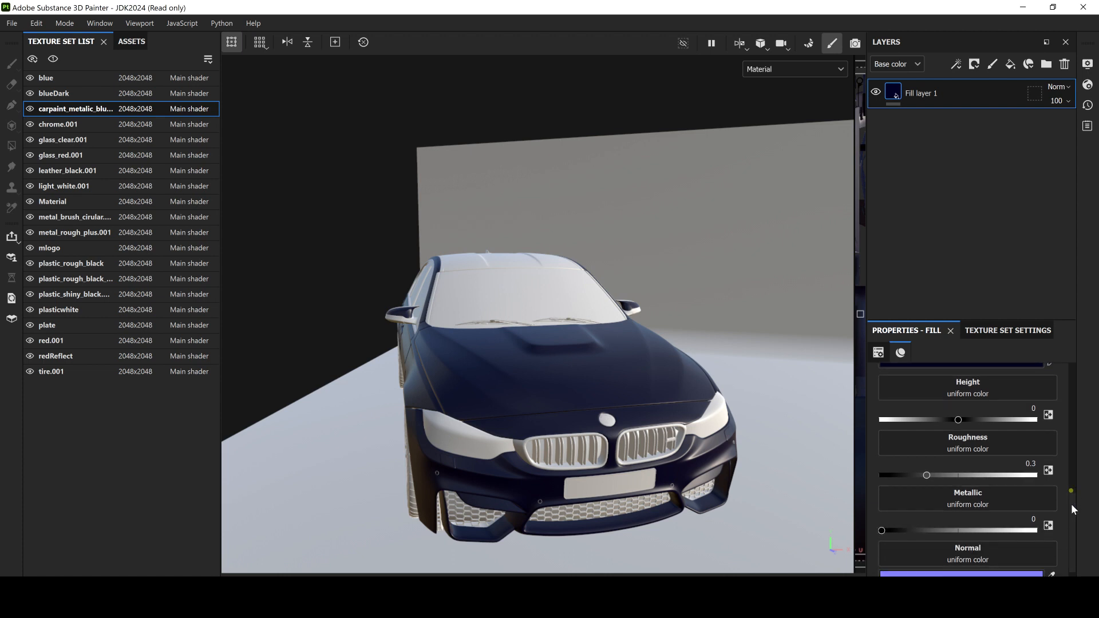
left_click_drag(924, 465, 888, 461)
left_click_drag(882, 517, 1017, 520)
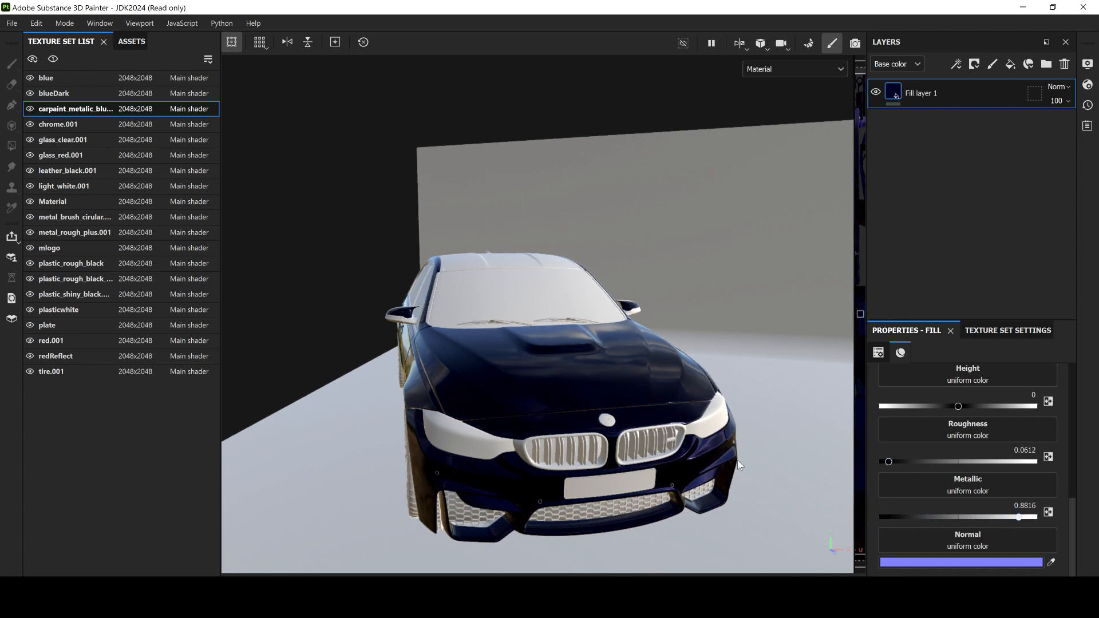
Step: Add a fill layer to the chrome.001 texture set and delete its default Layer 1
scroll(721, 484, "up", 4)
scroll(719, 481, "up", 4)
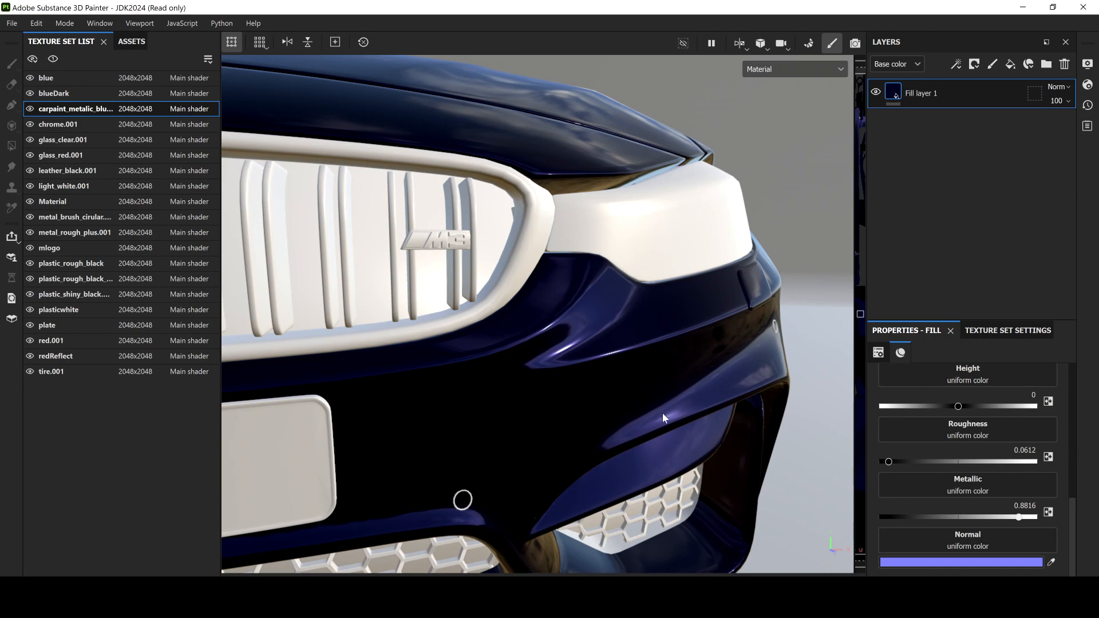
left_click_drag(635, 388, 617, 362, "alt")
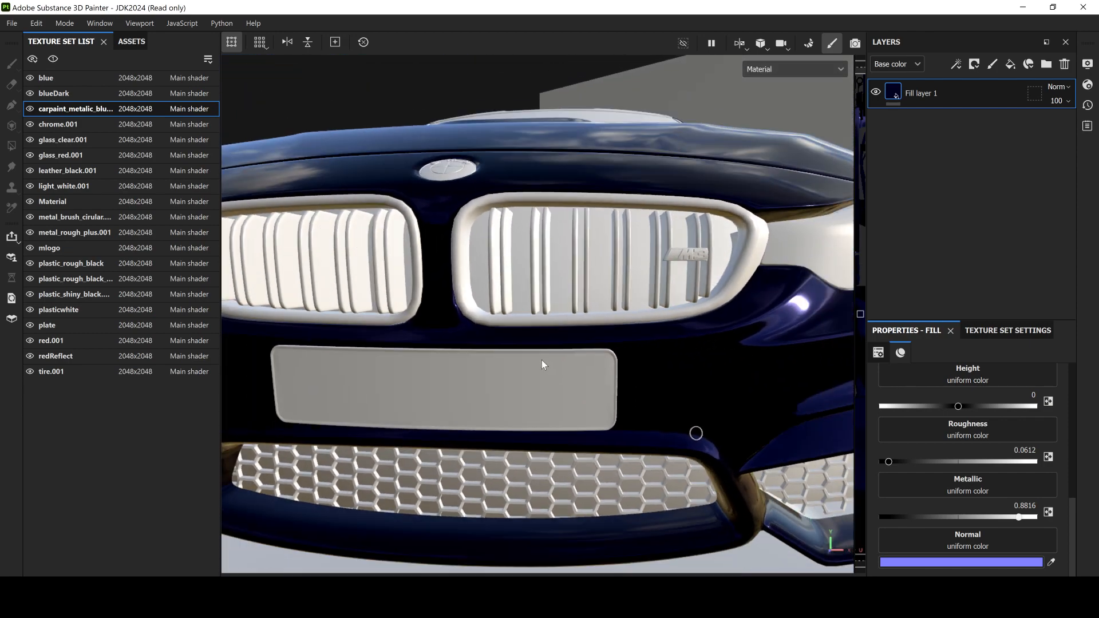
scroll(489, 322, "down", 3)
left_click_drag(434, 274, 479, 288, "alt")
middle_click_drag(480, 288, 629, 388, "alt")
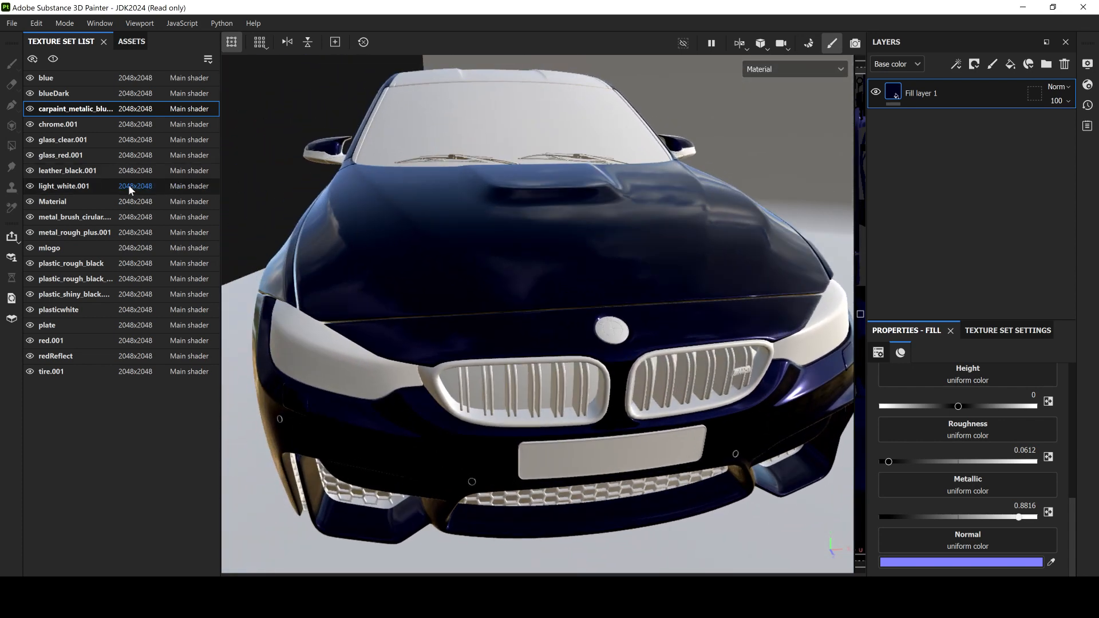
left_click(78, 124)
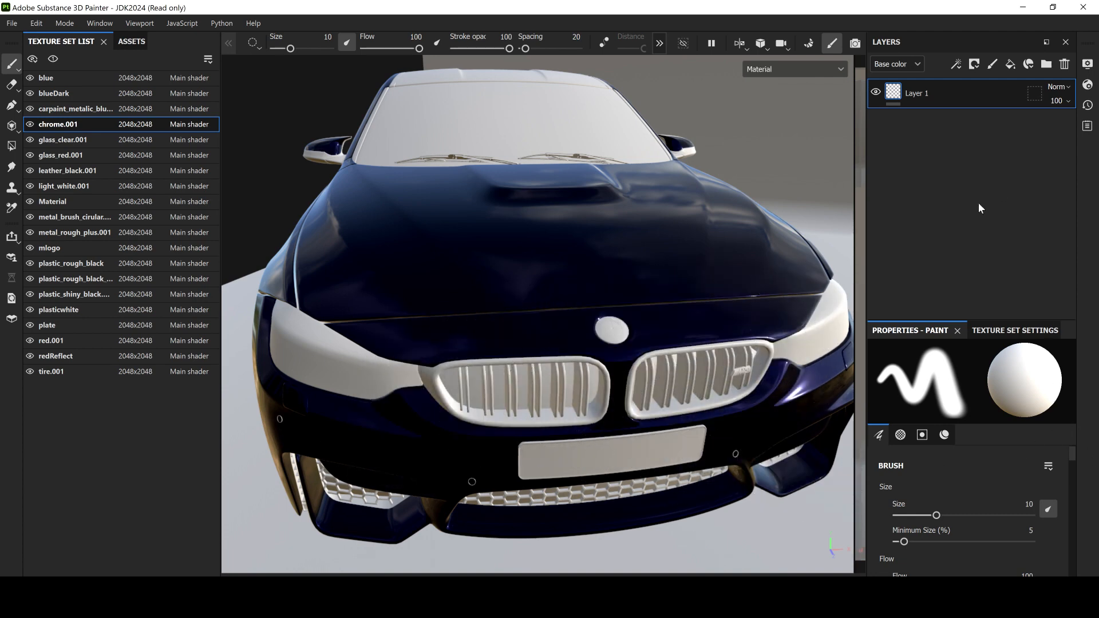
left_click(1012, 65)
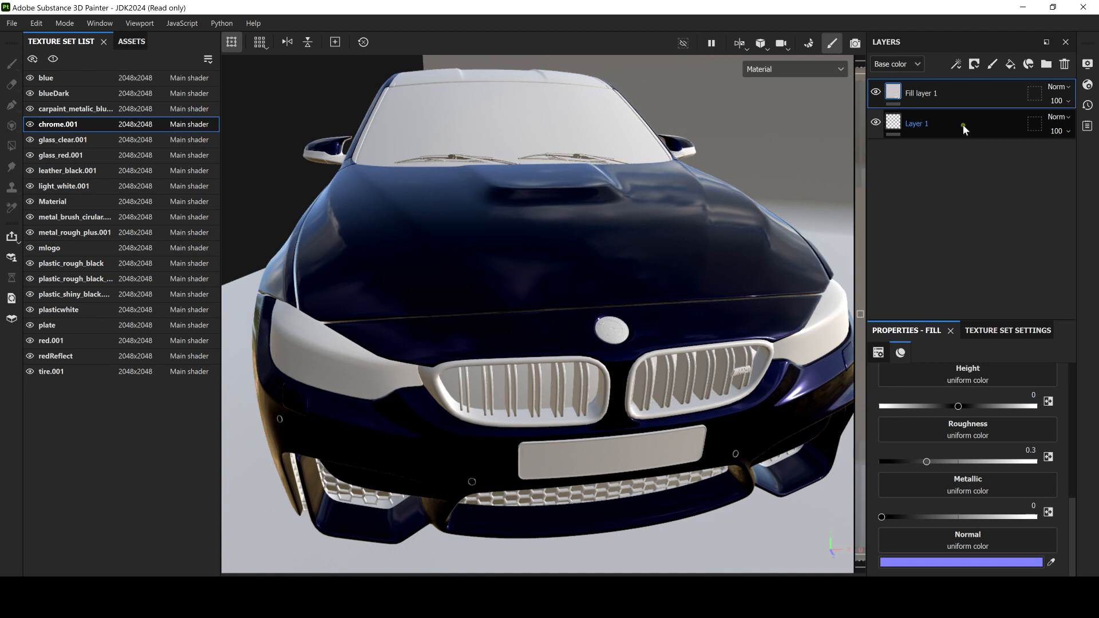
left_click(961, 123)
left_click(1064, 65)
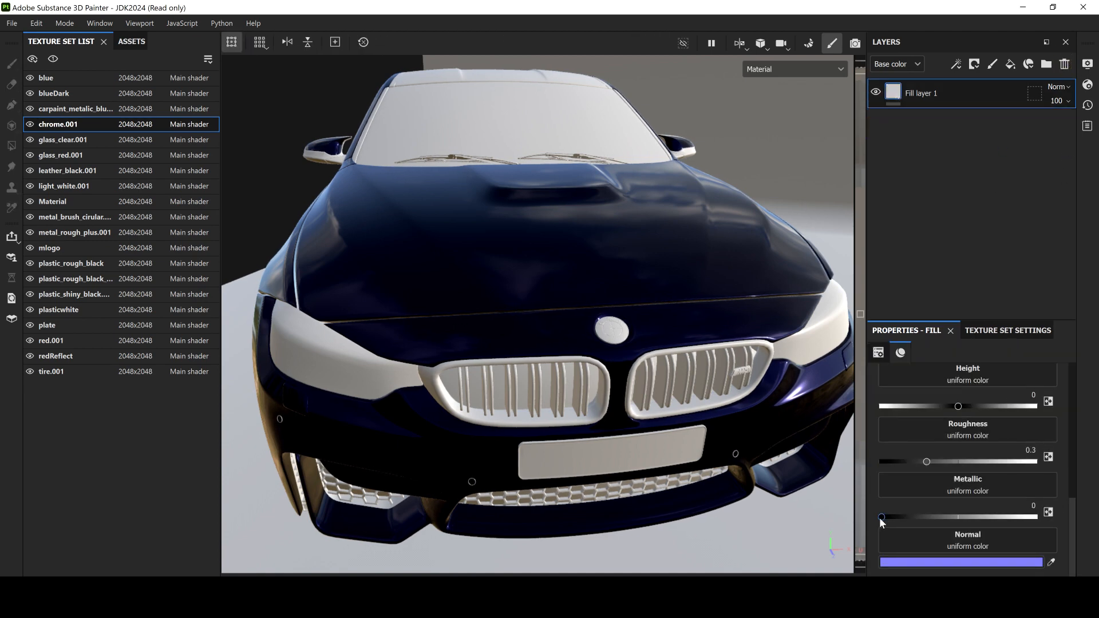
Step: Set the chrome.001 fill layer's metallic to 1 and roughness to 0, and check the grille trim up close
left_click_drag(881, 518, 1042, 515)
left_click_drag(927, 461, 794, 469)
left_click_drag(659, 424, 670, 404, "alt")
scroll(777, 410, "up", 8)
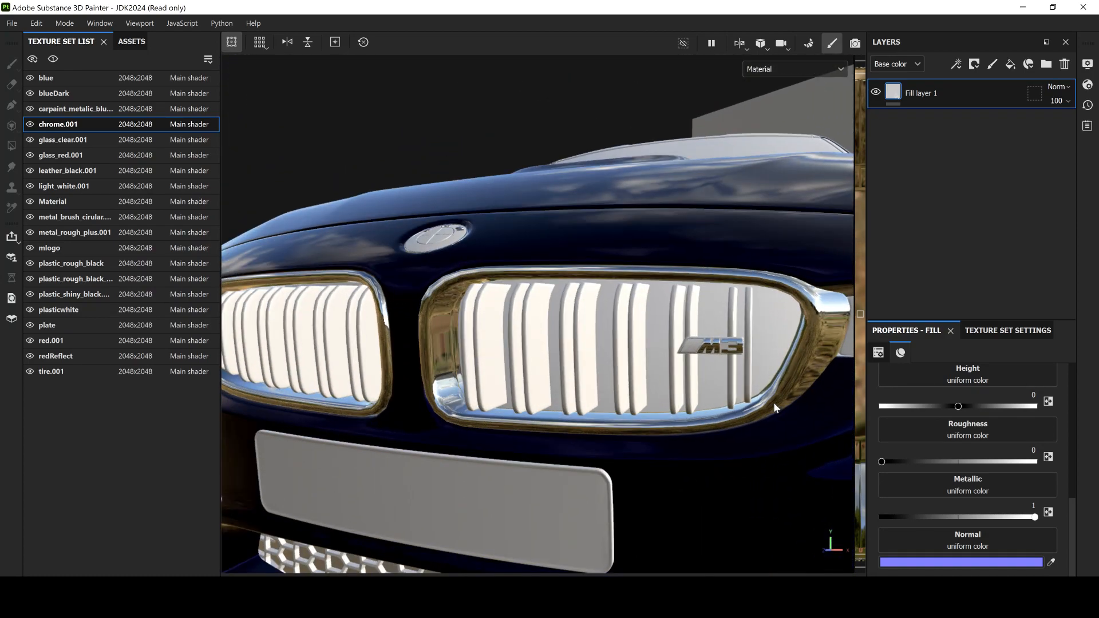
Step: Add a fill layer to the glass_clear.001 texture set and delete its default Layer 1
left_click_drag(649, 364, 639, 385, "alt")
scroll(624, 397, "down", 10)
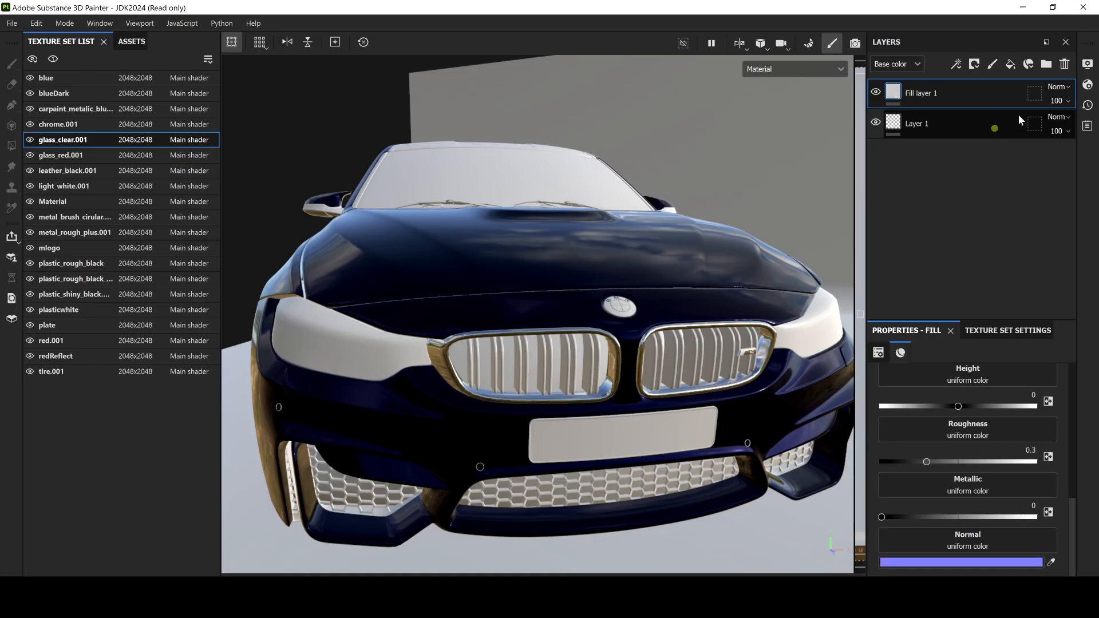
left_click(1019, 118)
key("Delete")
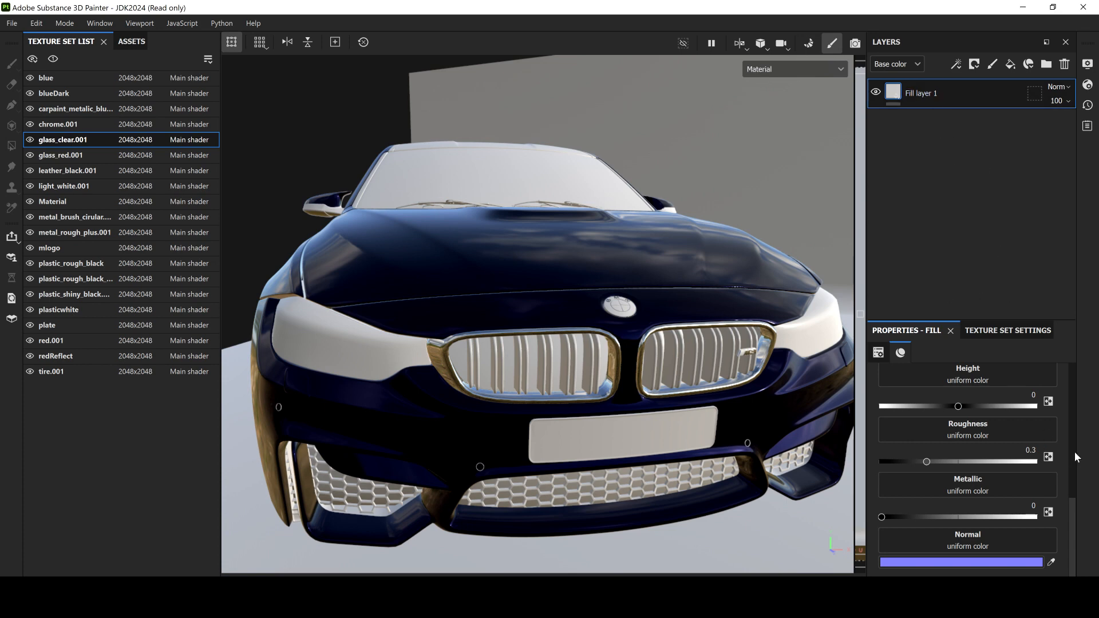
Step: Add an Opacity channel to the glass_clear.001 texture set and return to its general properties
left_click_drag(1070, 517, 1059, 373)
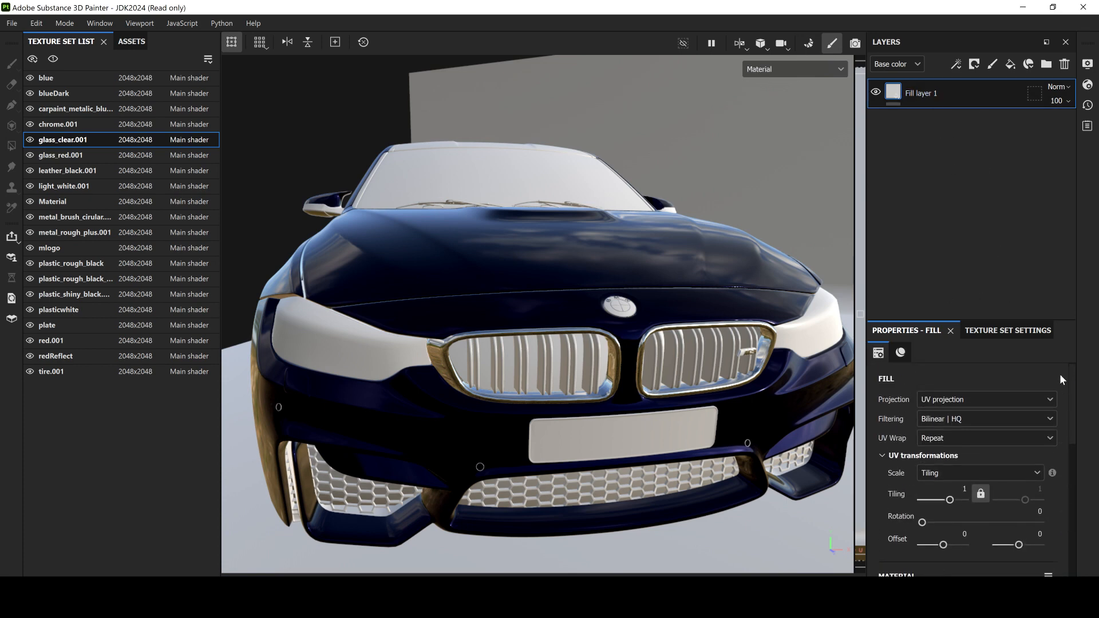
left_click(997, 330)
scroll(1035, 466, "down", 2)
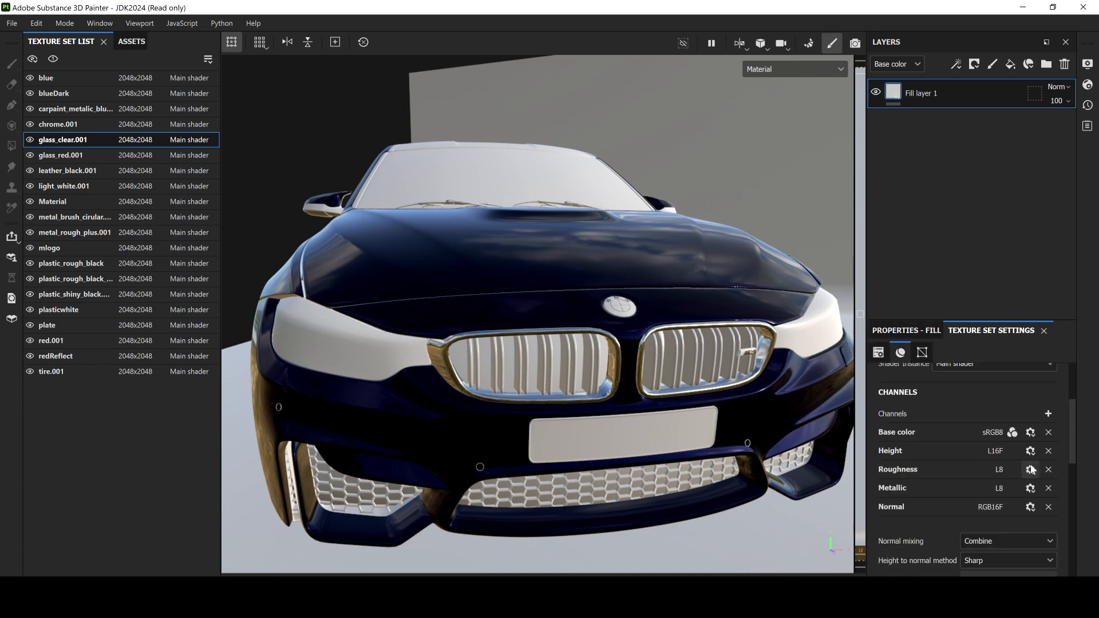
left_click(1049, 414)
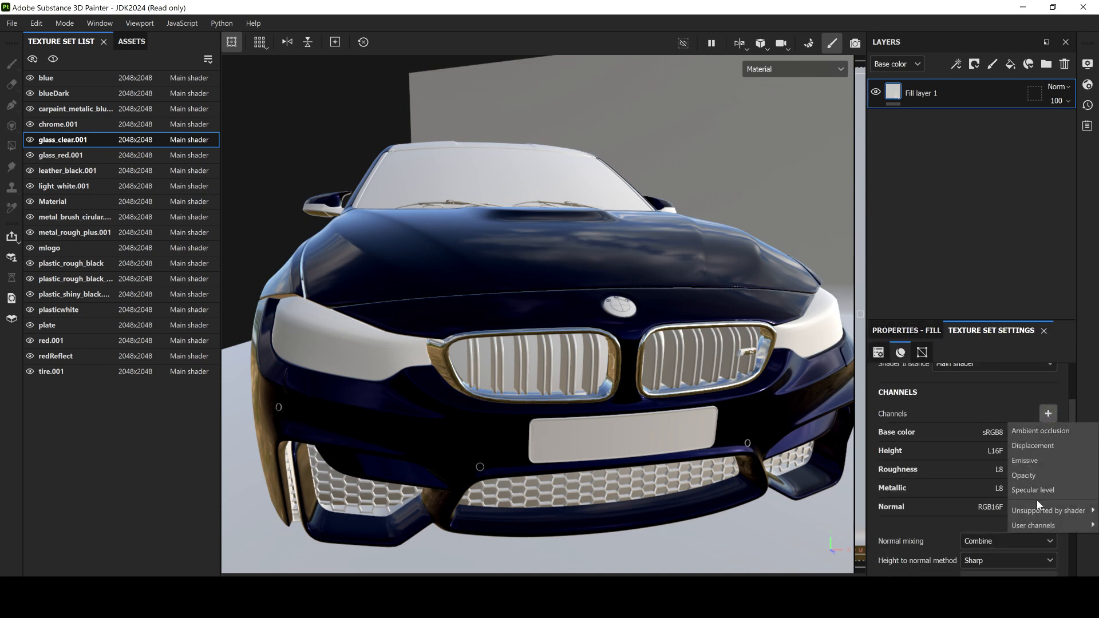
left_click(1024, 475)
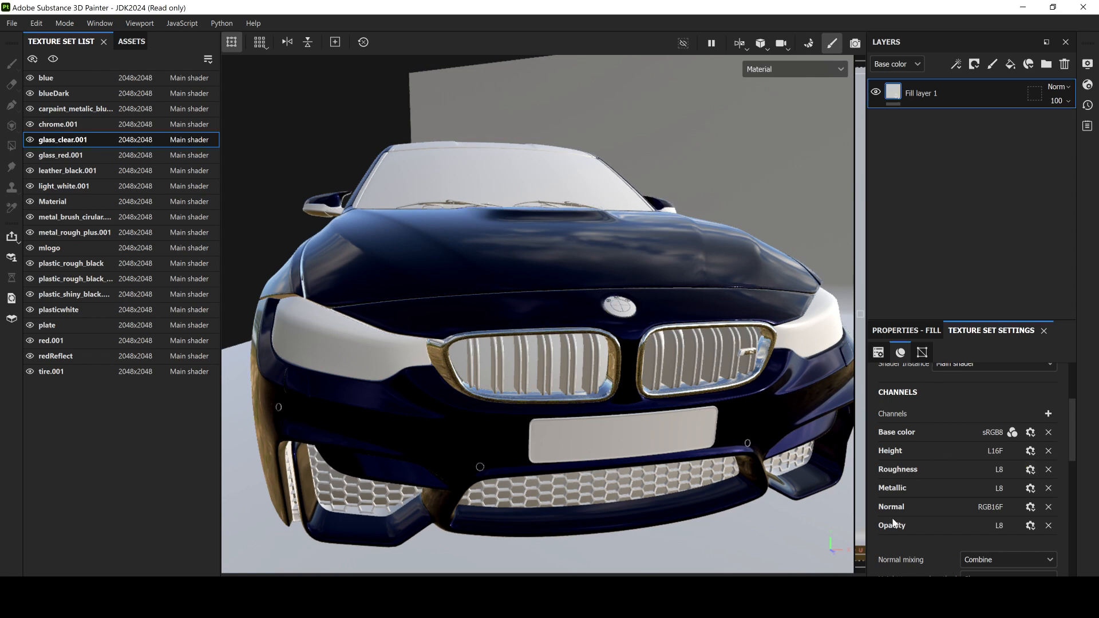
left_click(871, 354)
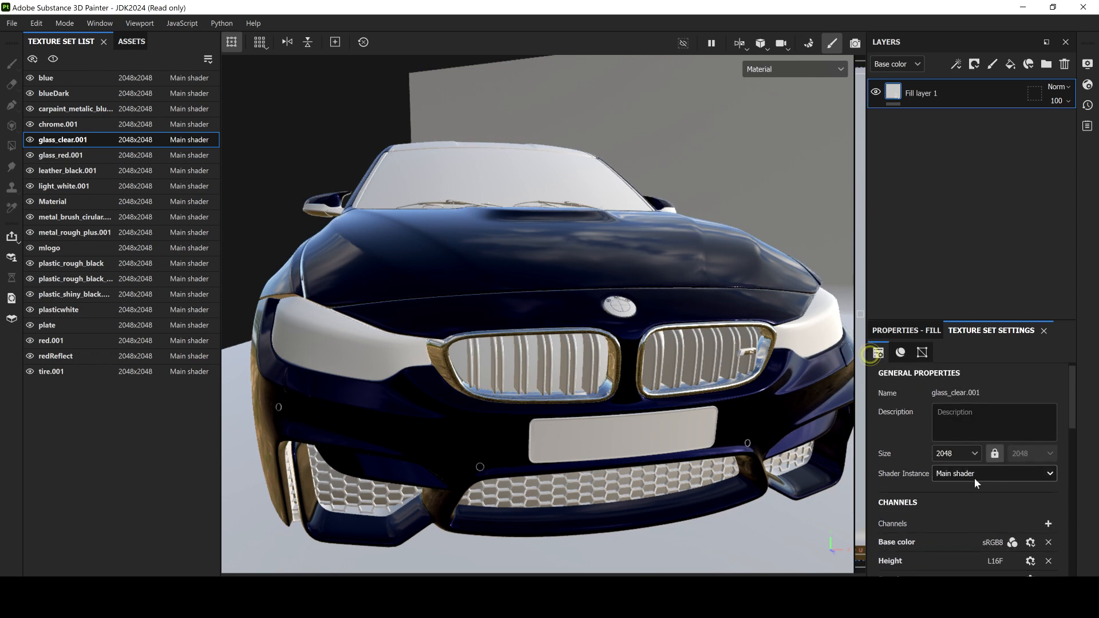
left_click_drag(1072, 407, 1061, 365)
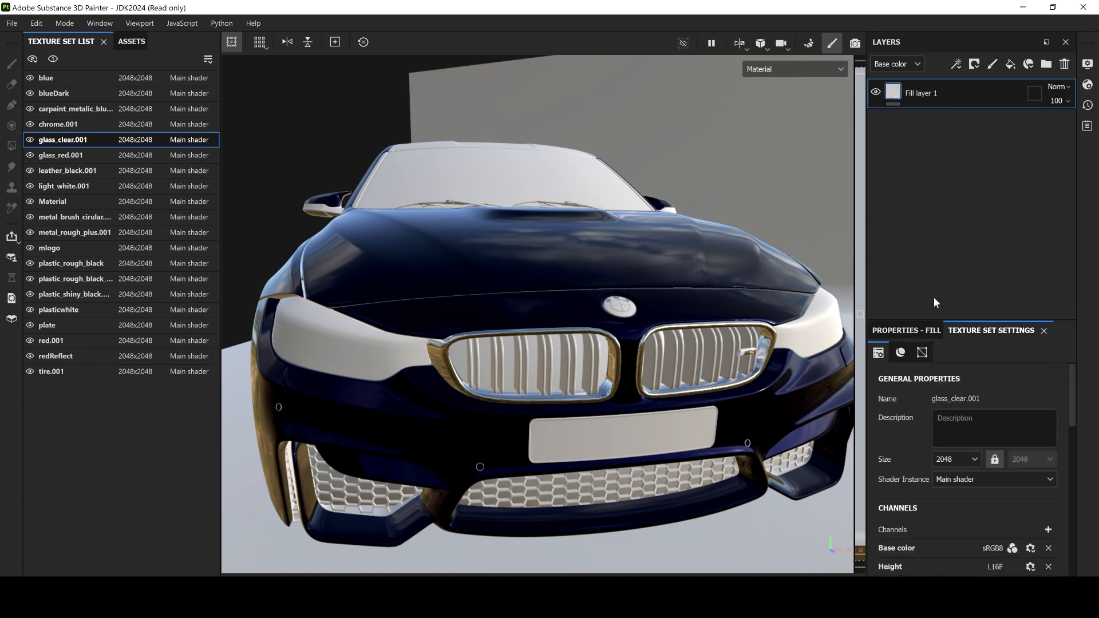
Step: Enable the opacity channel on the glass_clear.001 fill layer and set its opacity to about 0.17
left_click(916, 332)
left_click_drag(1073, 418, 1076, 510)
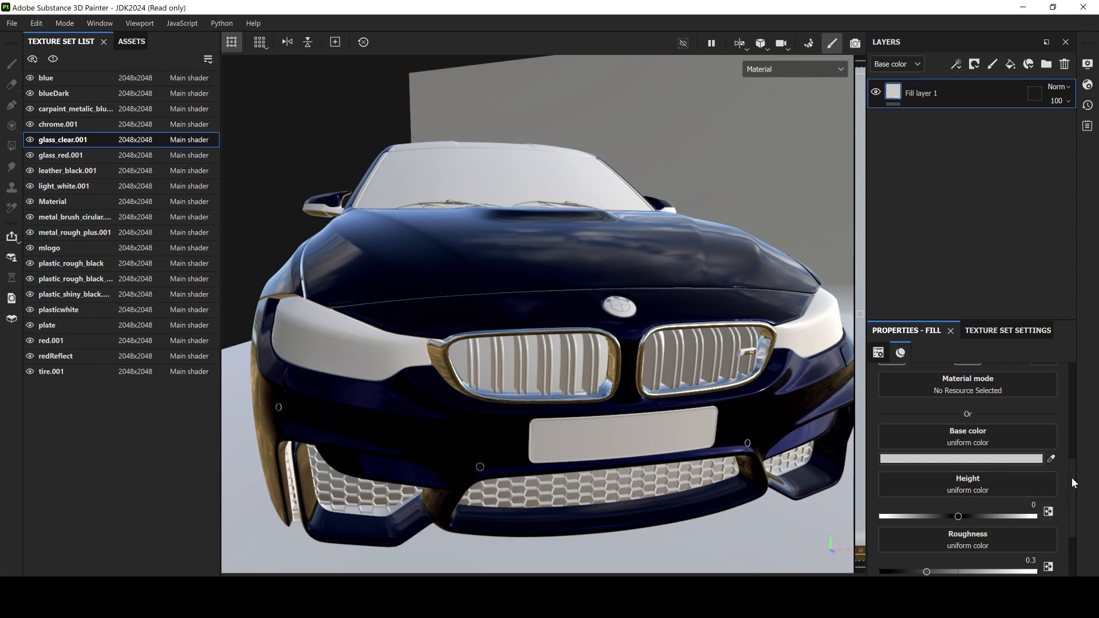
mouse_move(1071, 477)
left_mouse_down()
mouse_move(1075, 532)
mouse_move(1071, 458)
left_mouse_up()
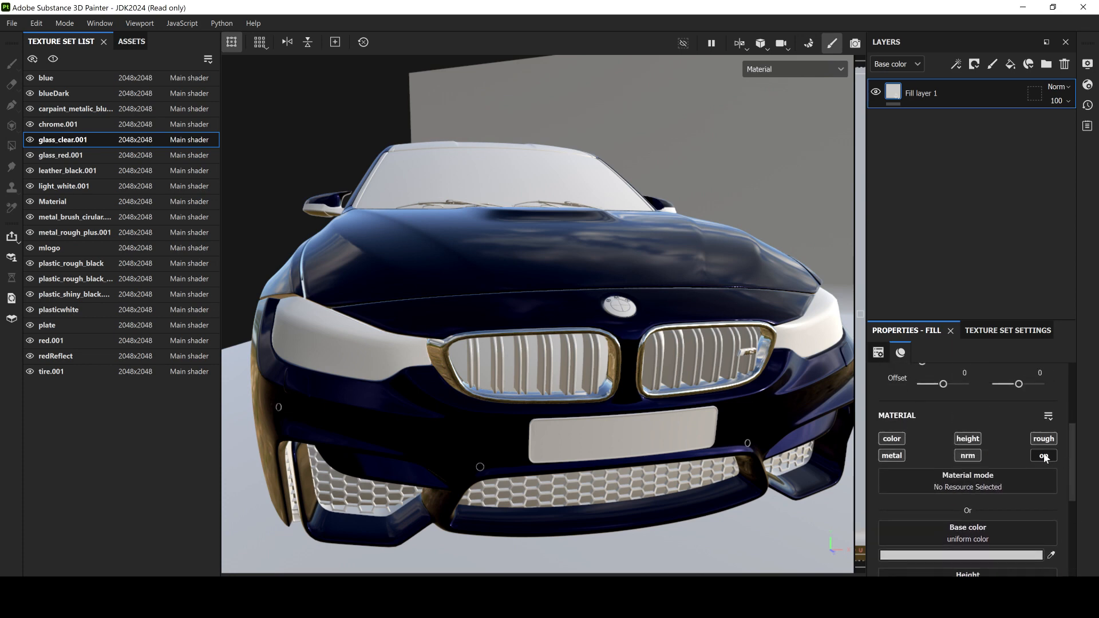
left_click(1044, 456)
left_click_drag(1068, 448, 985, 555)
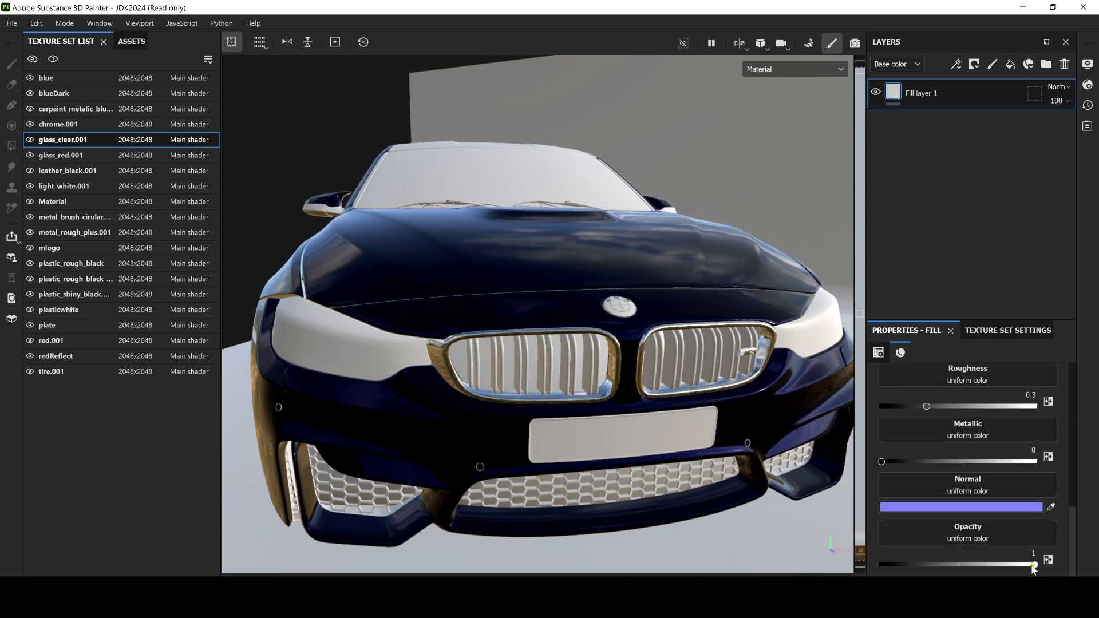
left_click_drag(1034, 567, 904, 562)
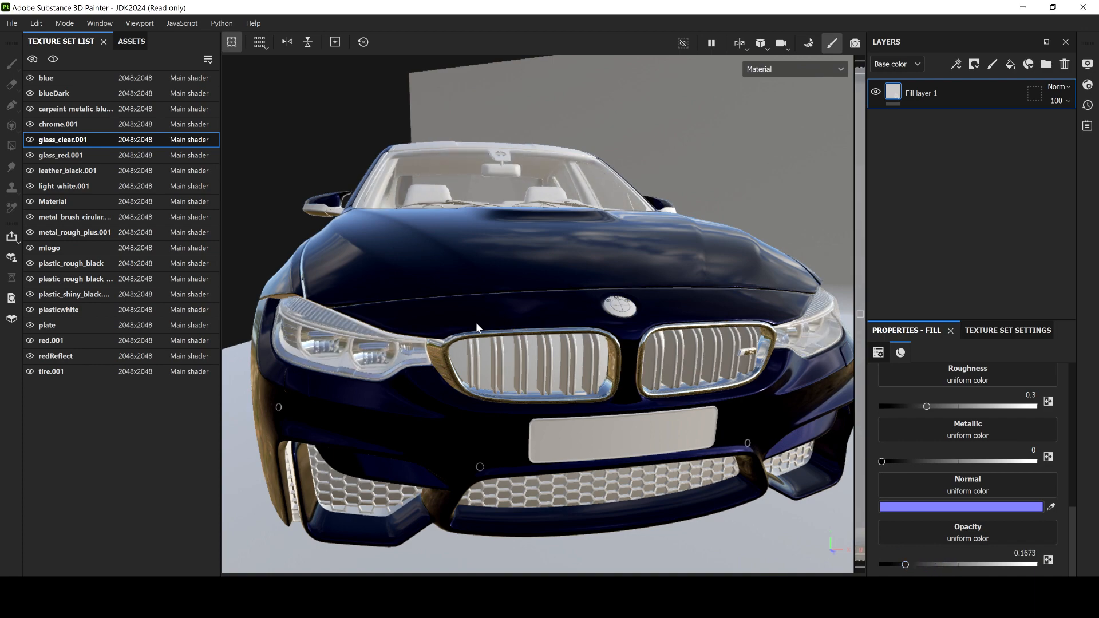
left_click_drag(367, 312, 581, 346, "alt")
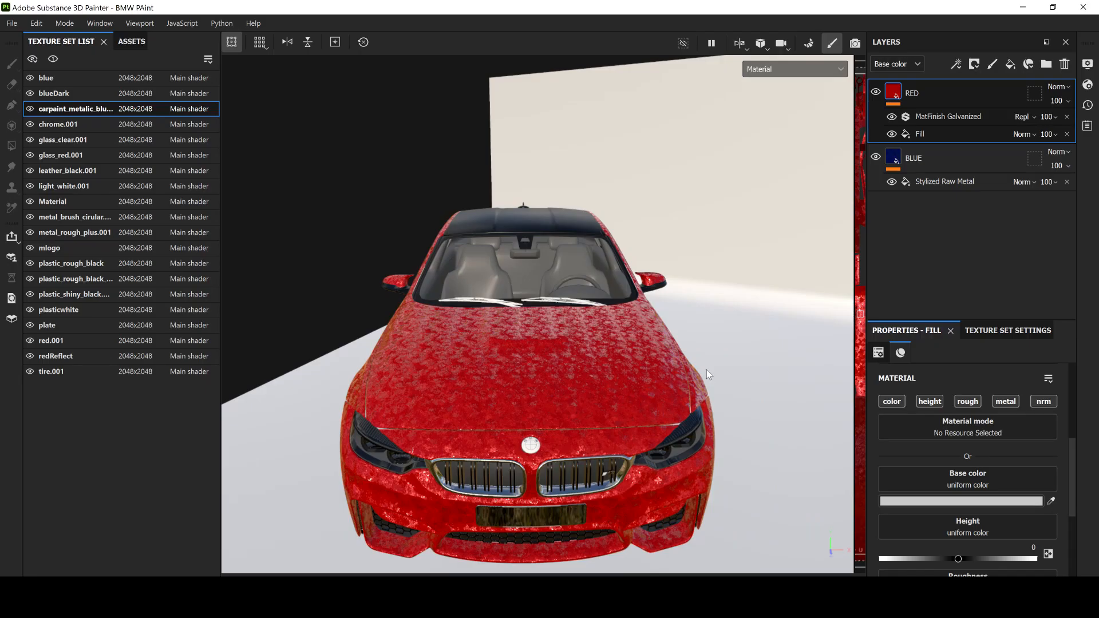
Step: Review the RED layer's MatFinish Galvanized filter settings, the available effects and the settings of its Fill effect
left_click(930, 117)
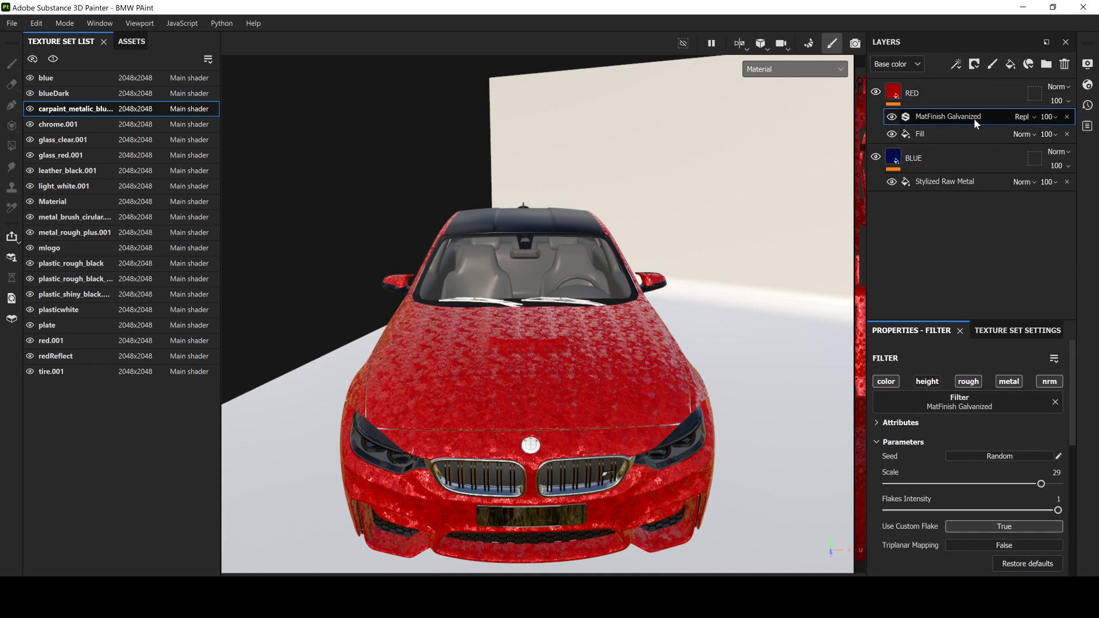
left_click(956, 65)
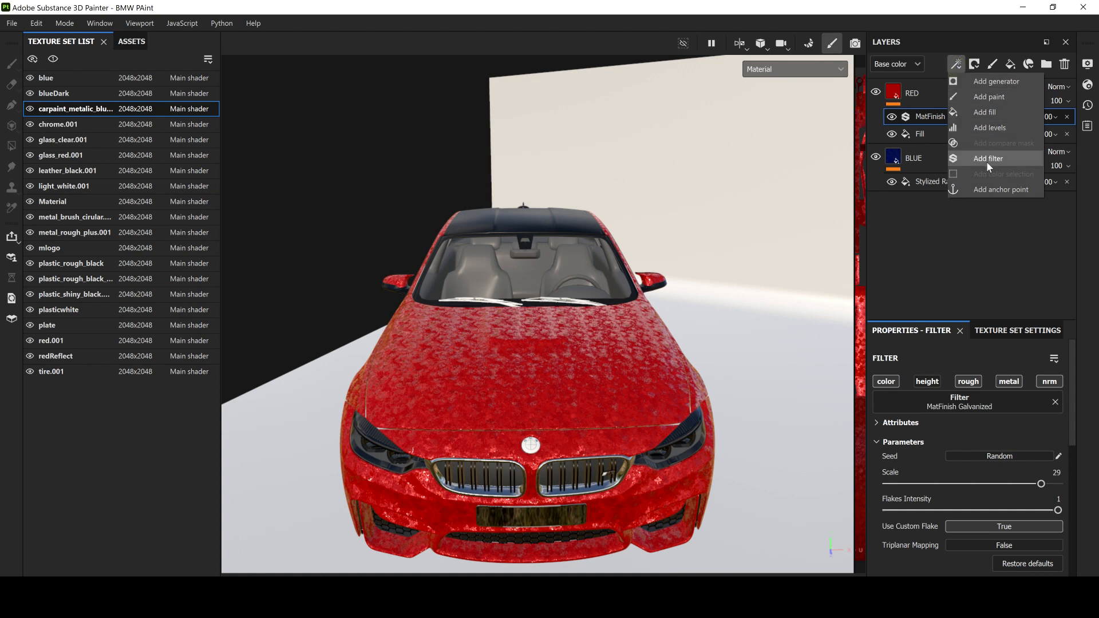
left_click(919, 269)
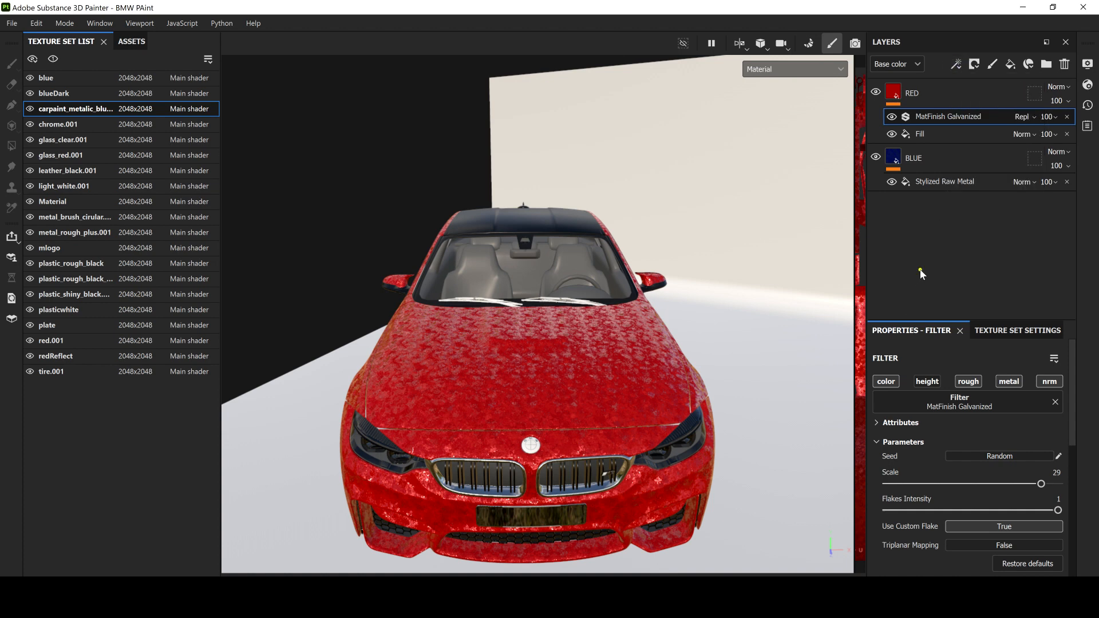
left_click(927, 136)
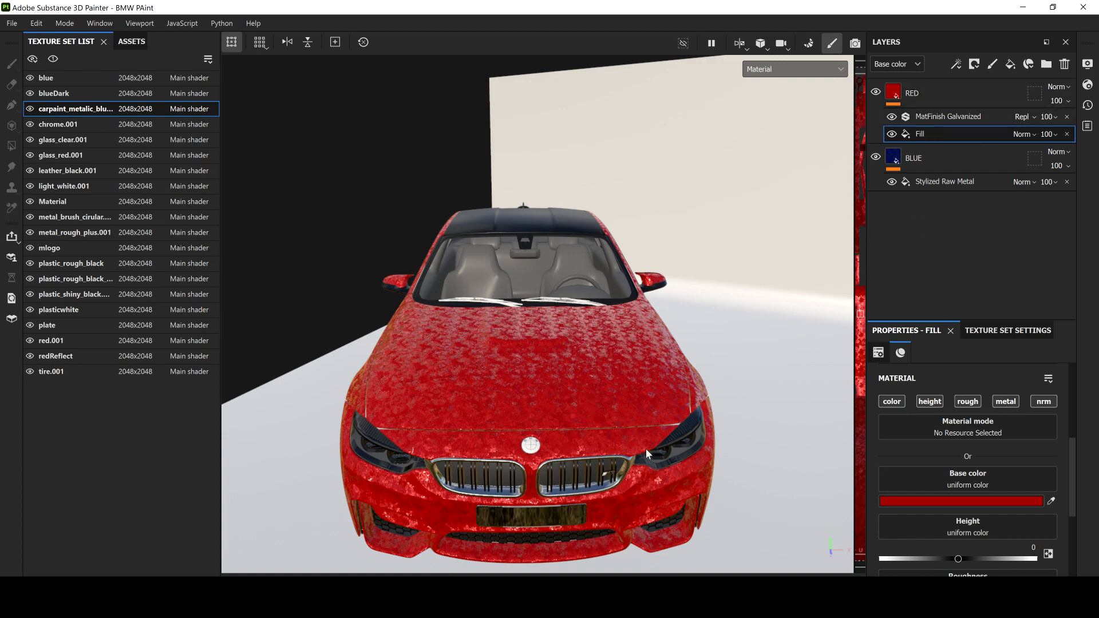
Step: Examine the galvanized red paint finish on the hood up close and from several angles
scroll(605, 419, "up", 5)
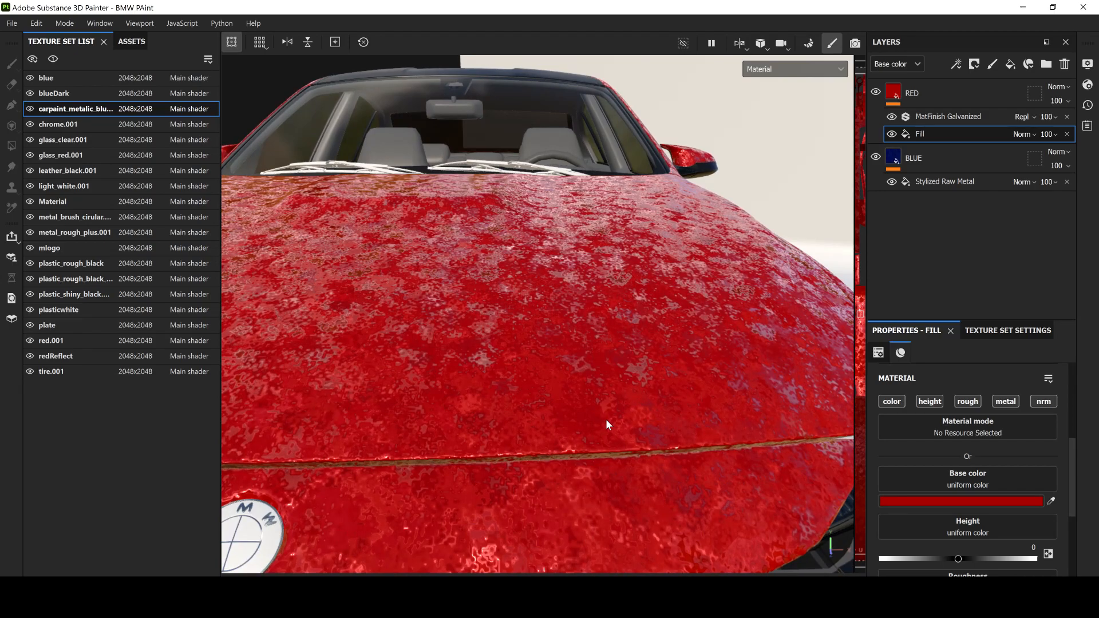
scroll(605, 419, "down", 2)
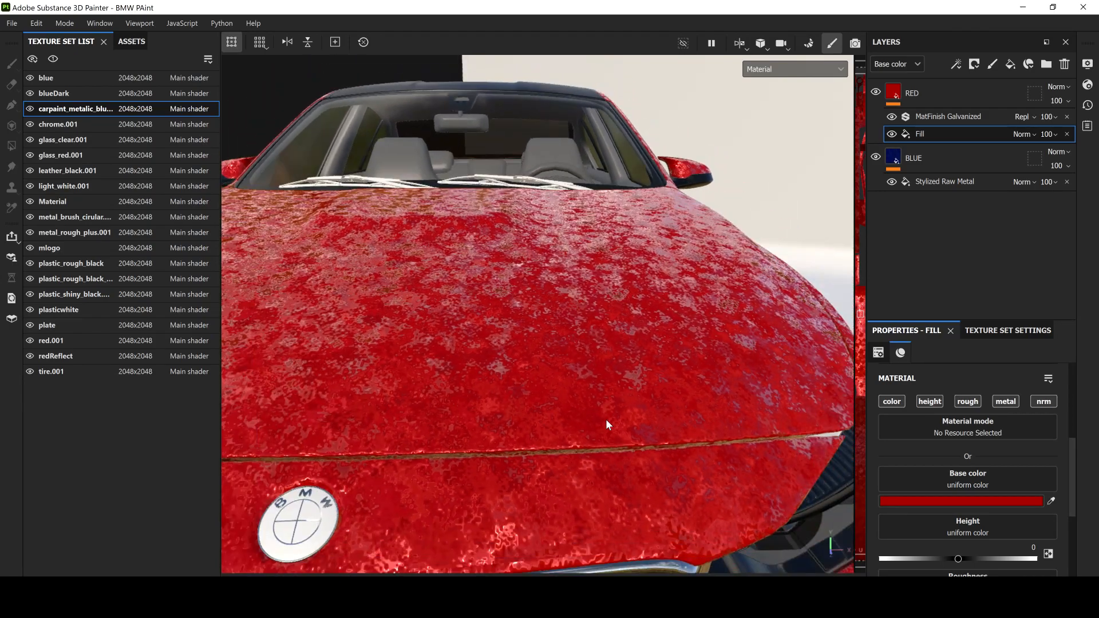
mouse_move(510, 347)
left_mouse_down("alt")
mouse_move(434, 364)
mouse_move(520, 324)
mouse_move(636, 314)
mouse_move(675, 289)
mouse_move(556, 279)
mouse_move(356, 397)
mouse_move(368, 461)
mouse_move(424, 484)
mouse_move(464, 375)
mouse_move(522, 284)
mouse_move(538, 336)
mouse_move(418, 362)
left_mouse_up("alt")
scroll(481, 358, "down", 4)
mouse_move(399, 322)
left_mouse_down("alt")
mouse_move(462, 314)
mouse_move(407, 319)
left_mouse_up("alt")
middle_click_drag(407, 318, 534, 330, "alt")
scroll(549, 332, "up", 3)
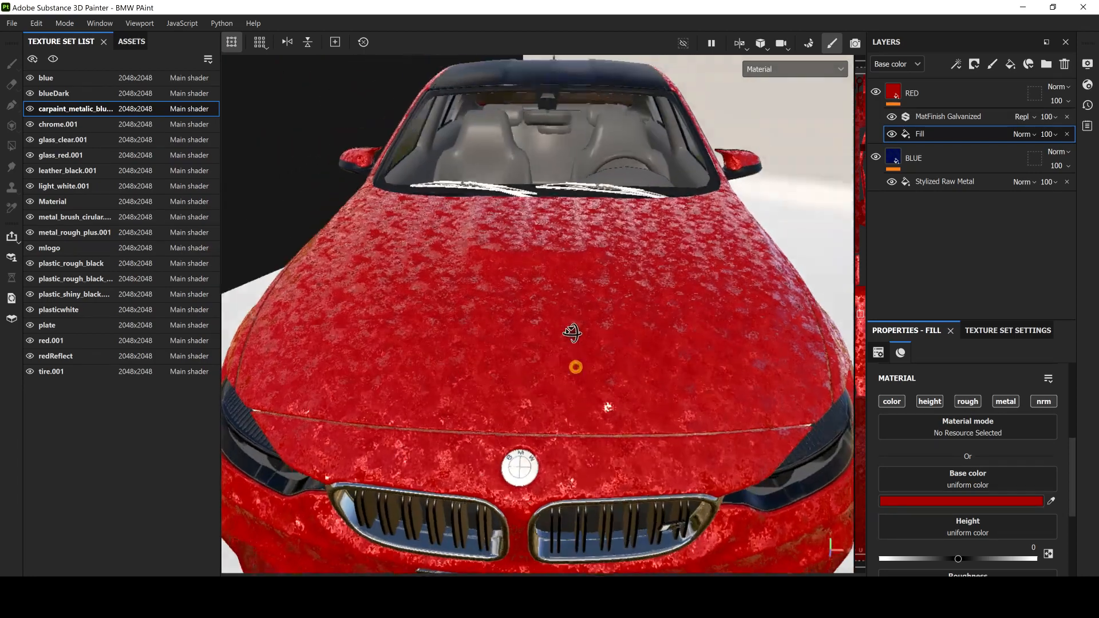
left_click_drag(571, 332, 567, 295, "alt")
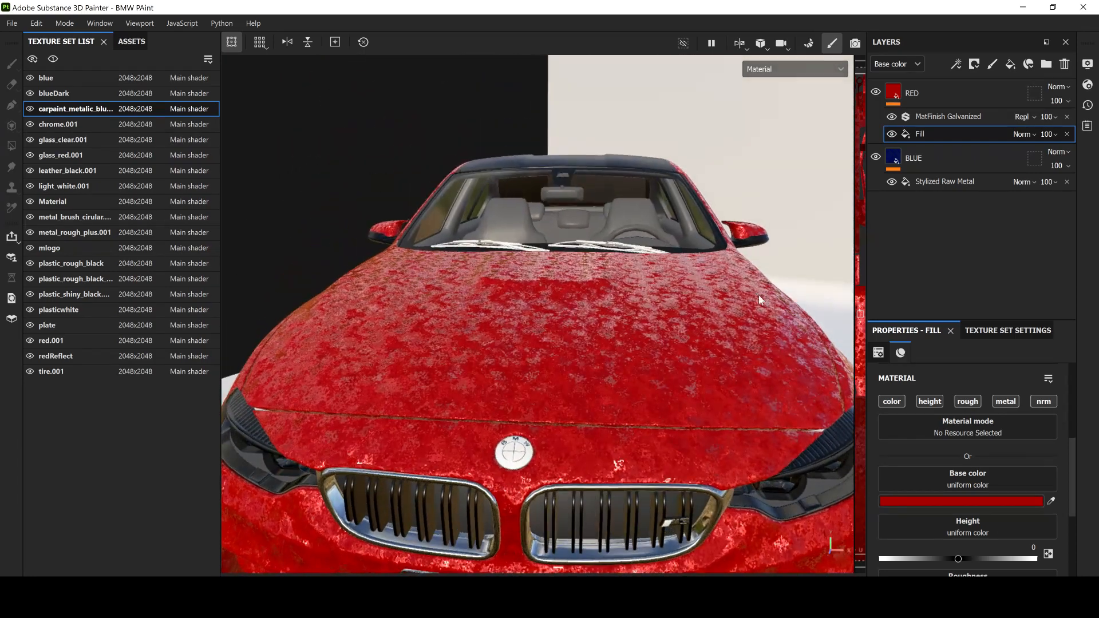
Step: Compare the paint with the RED layer hidden and shown, and add a black mask to that layer
left_click(912, 94)
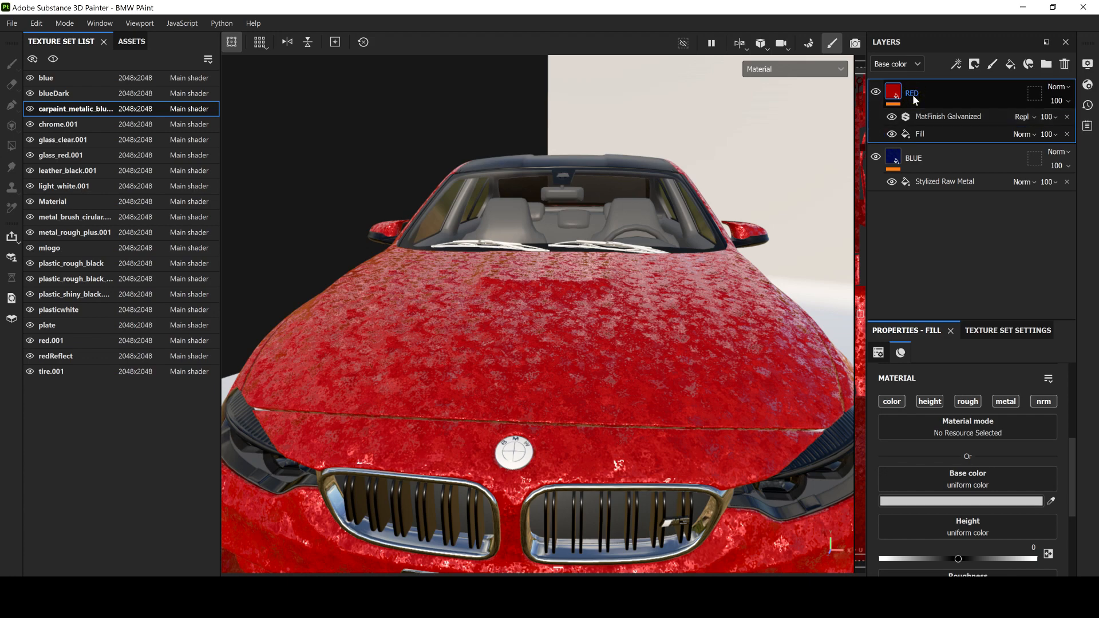
left_click(876, 93)
left_click(876, 92)
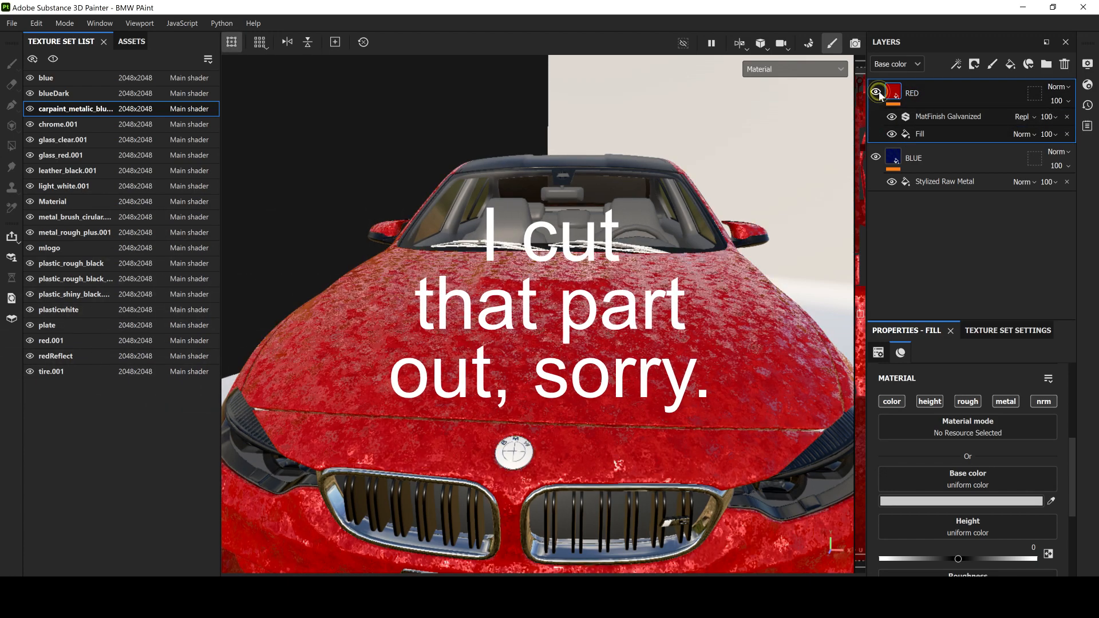
left_click(973, 64)
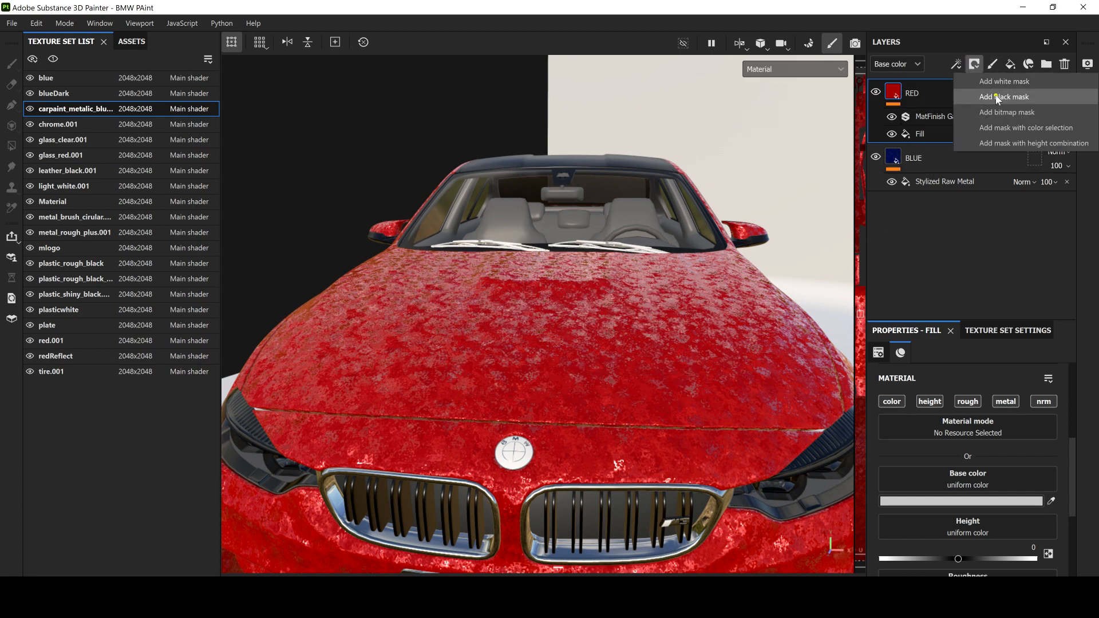
left_click(999, 97)
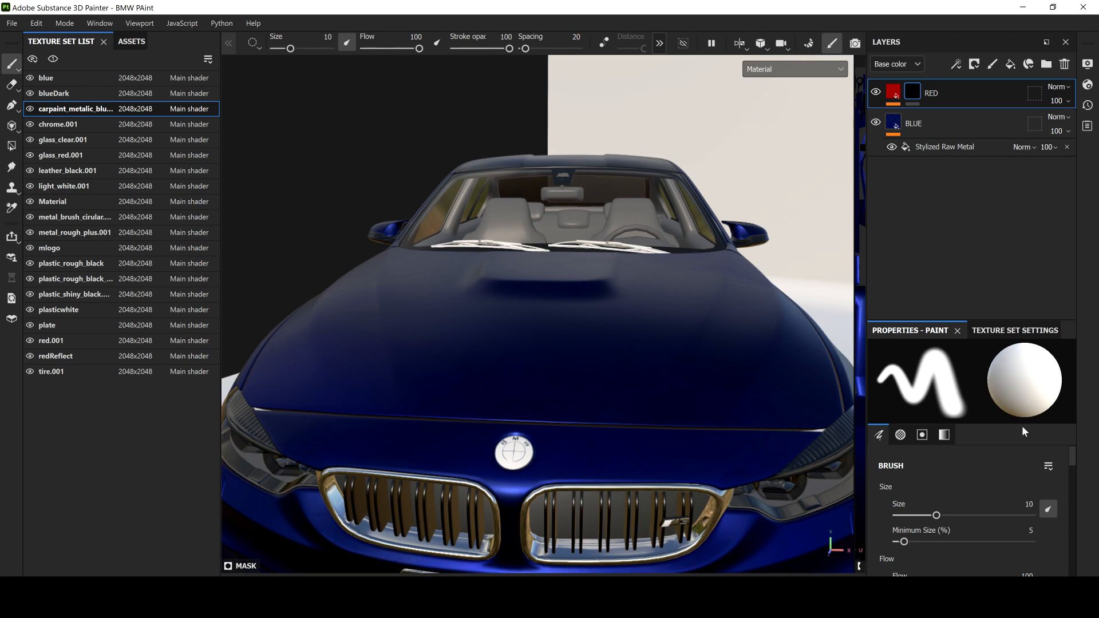
Step: Paint a broad soft stroke across the hood in the RED layer's mask and clear the mask again
mouse_move(896, 387)
left_mouse_down()
mouse_move(915, 389)
mouse_move(880, 352)
mouse_move(949, 407)
left_mouse_up()
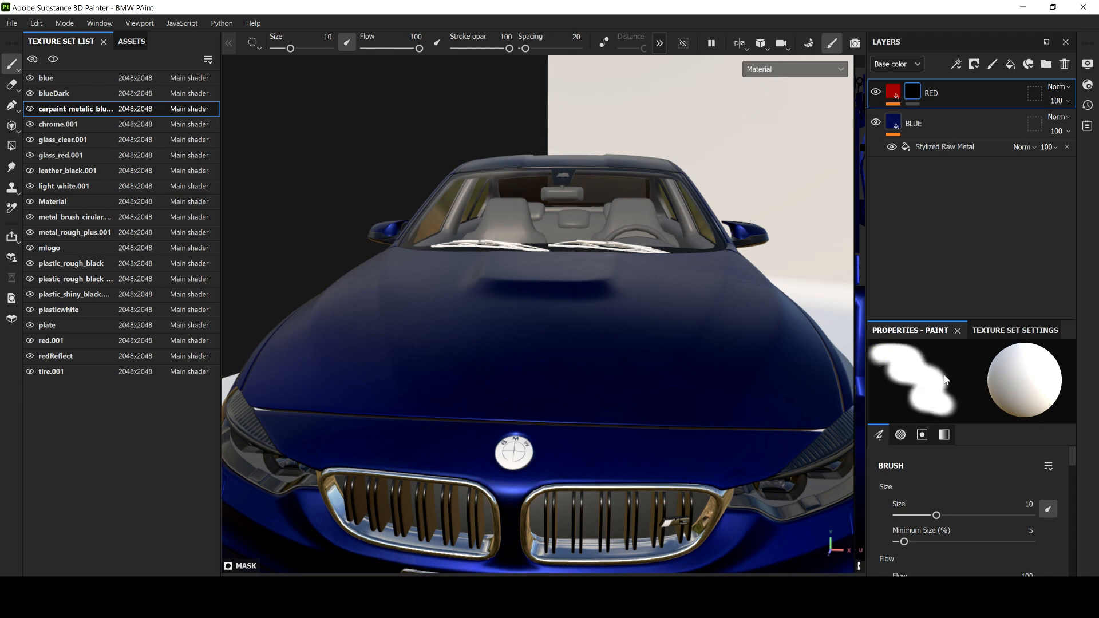
mouse_move(681, 370)
left_mouse_down()
mouse_move(544, 380)
mouse_move(569, 387)
mouse_move(702, 359)
mouse_move(711, 245)
left_mouse_up()
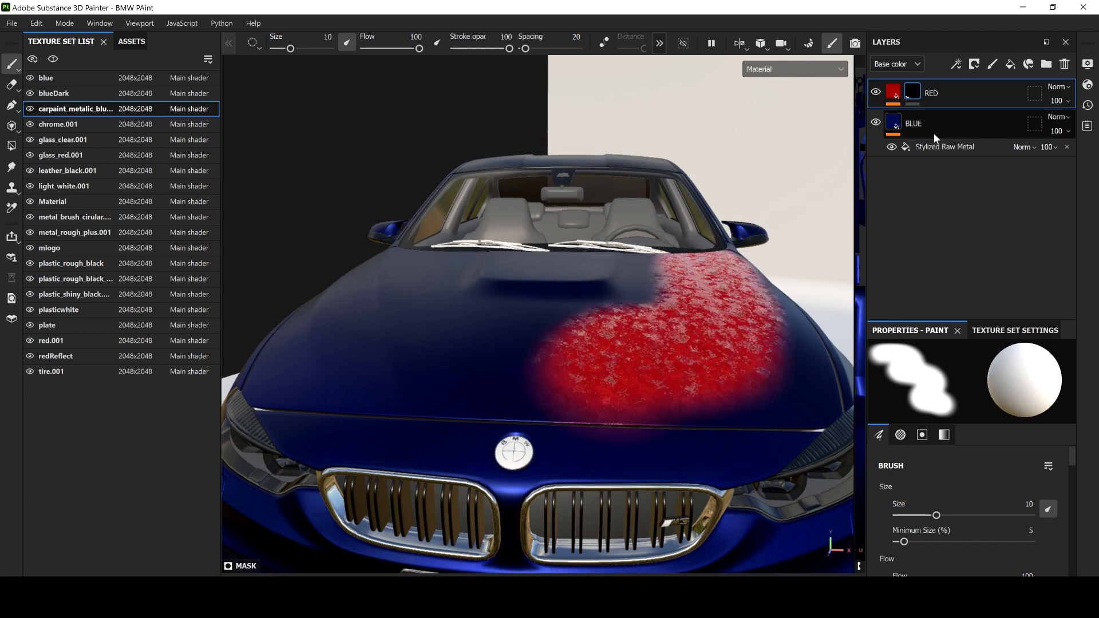
right_click(909, 90)
left_click(939, 115)
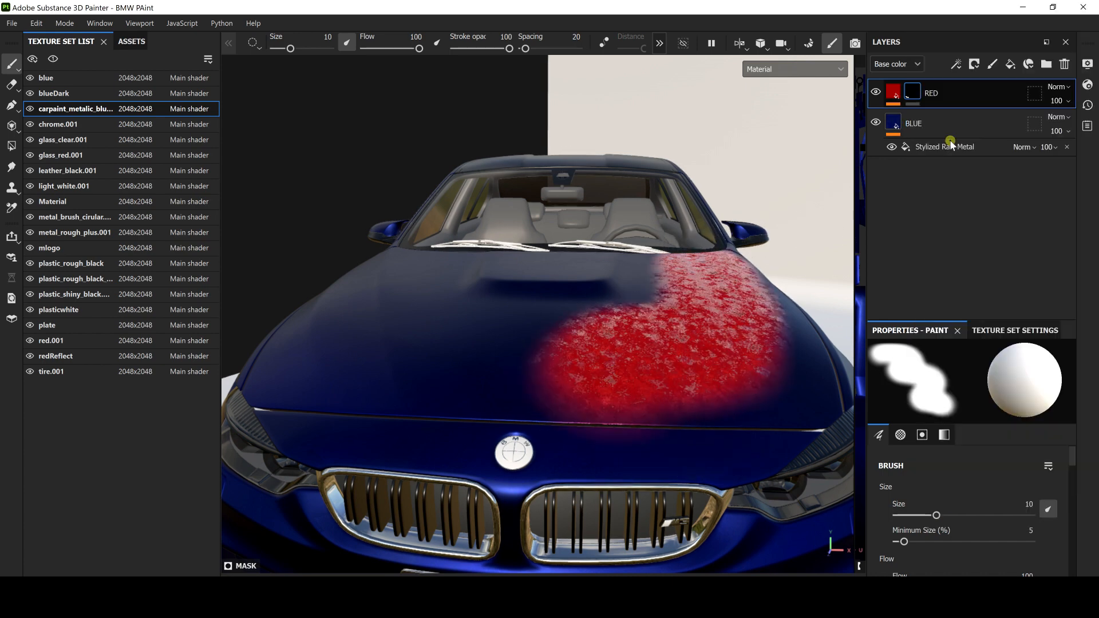
Step: Choose the Broken Glass particle brush and stamp it on the hood above the BMW badge in the RED layer's mask
left_click(130, 41)
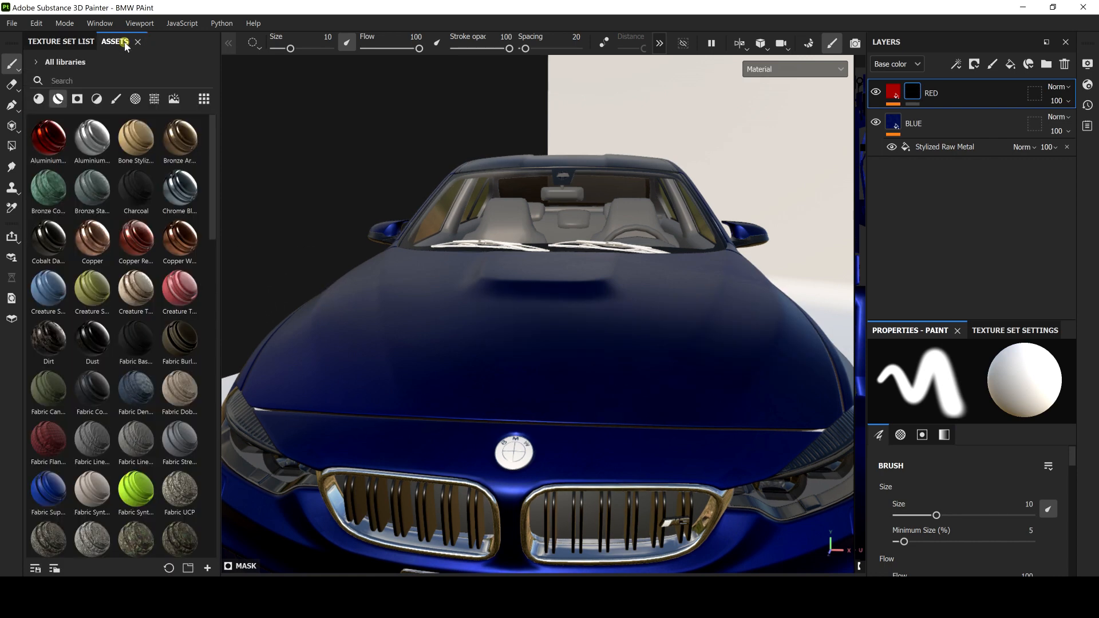
left_click(116, 98)
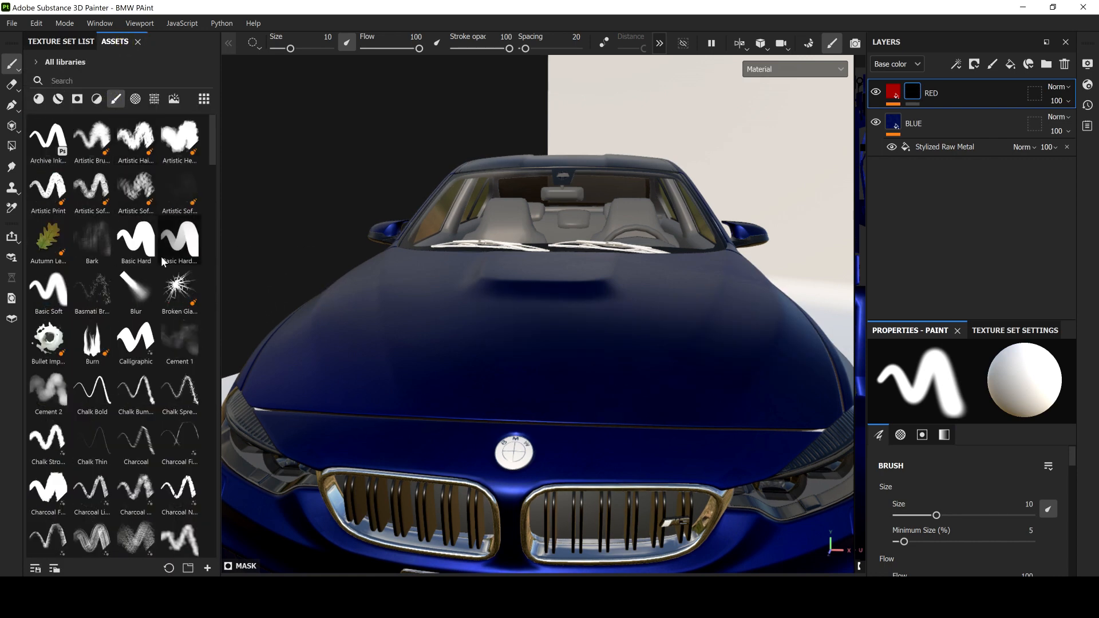
left_click(180, 289)
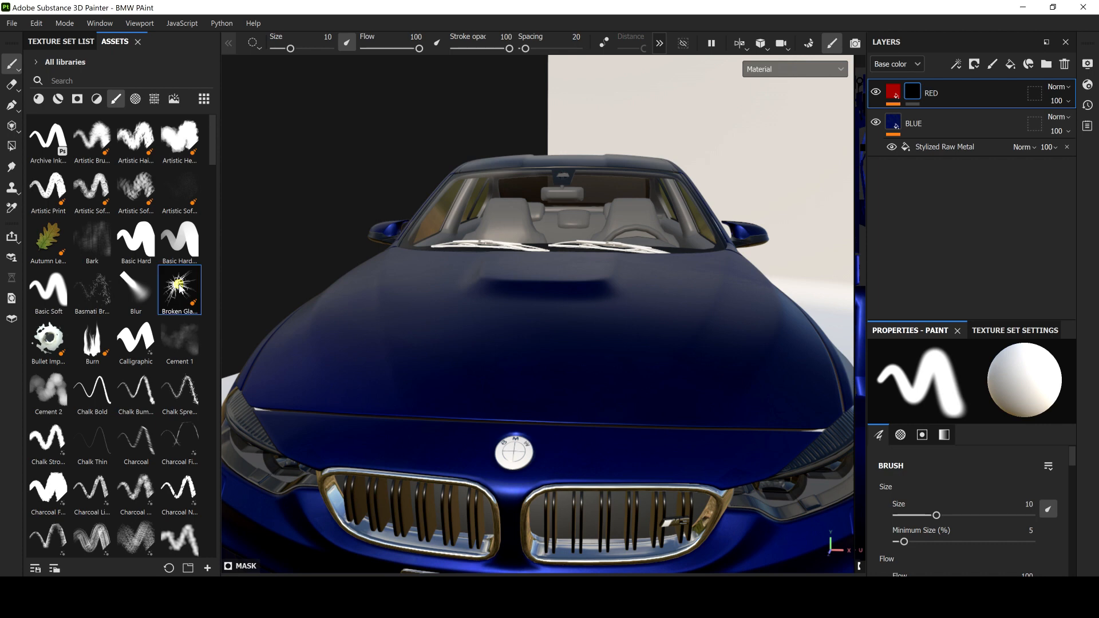
left_click(552, 359)
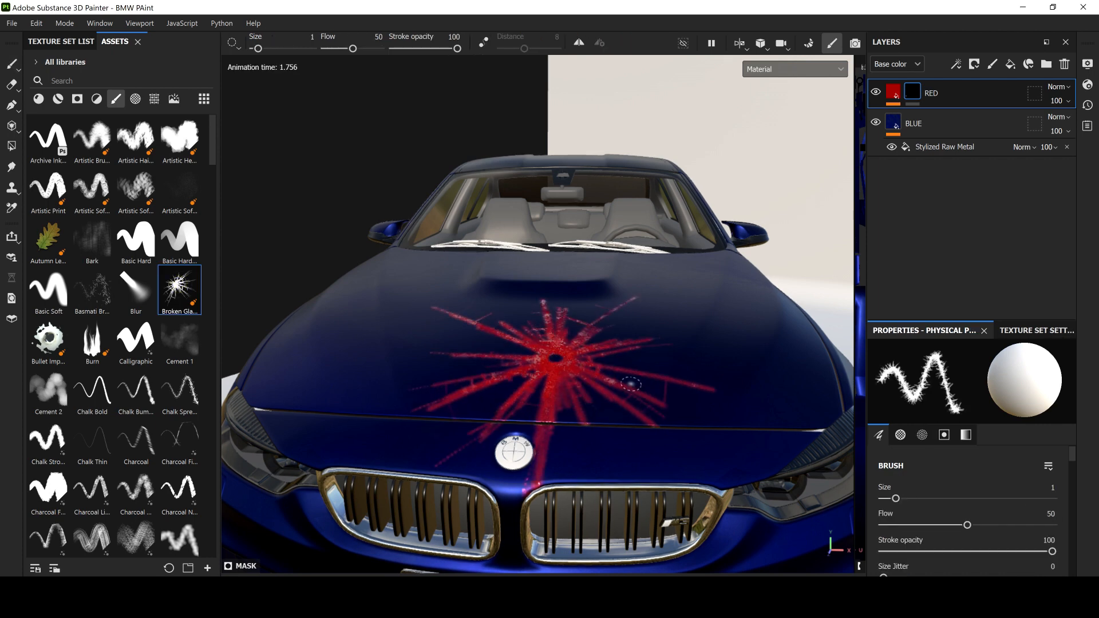
Step: Set the brush's ParticleLife to 1.57 and stamp a second, wider crack pattern on the hood beside the first
left_click_drag(540, 363, 550, 424, "alt")
left_click_drag(1073, 453, 1069, 524)
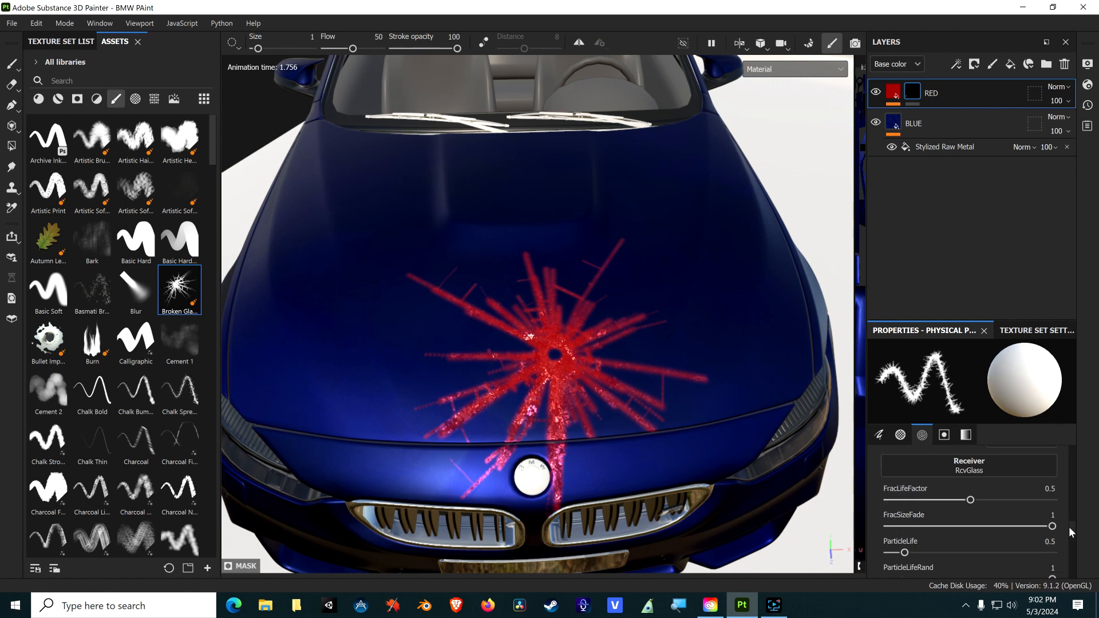
left_click_drag(1069, 527, 1069, 530)
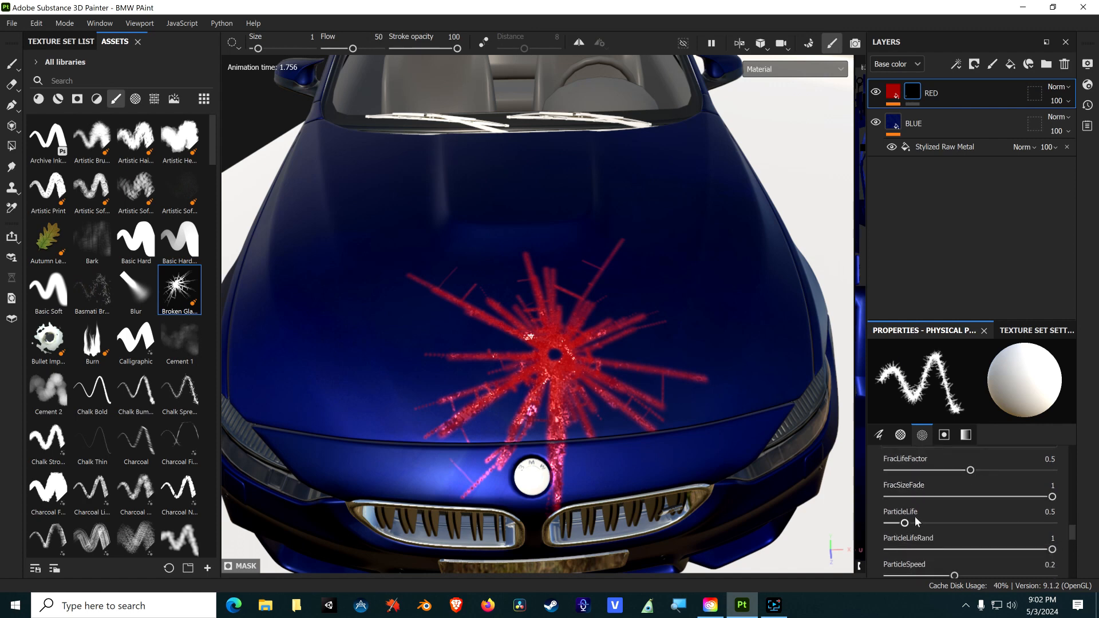
left_click_drag(907, 523, 940, 523)
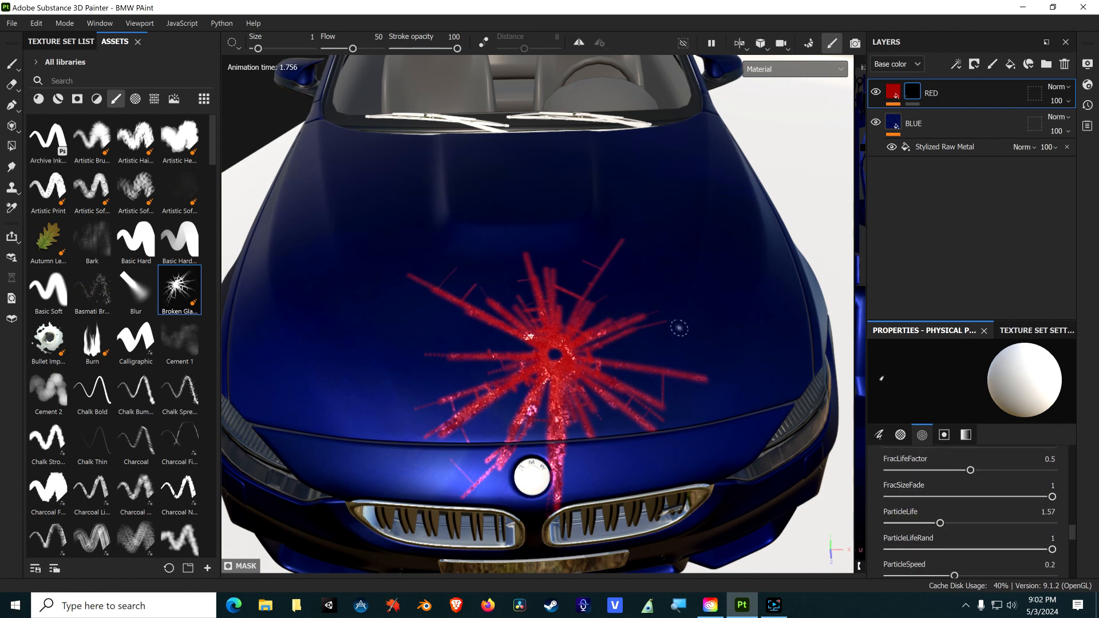
left_click(682, 329)
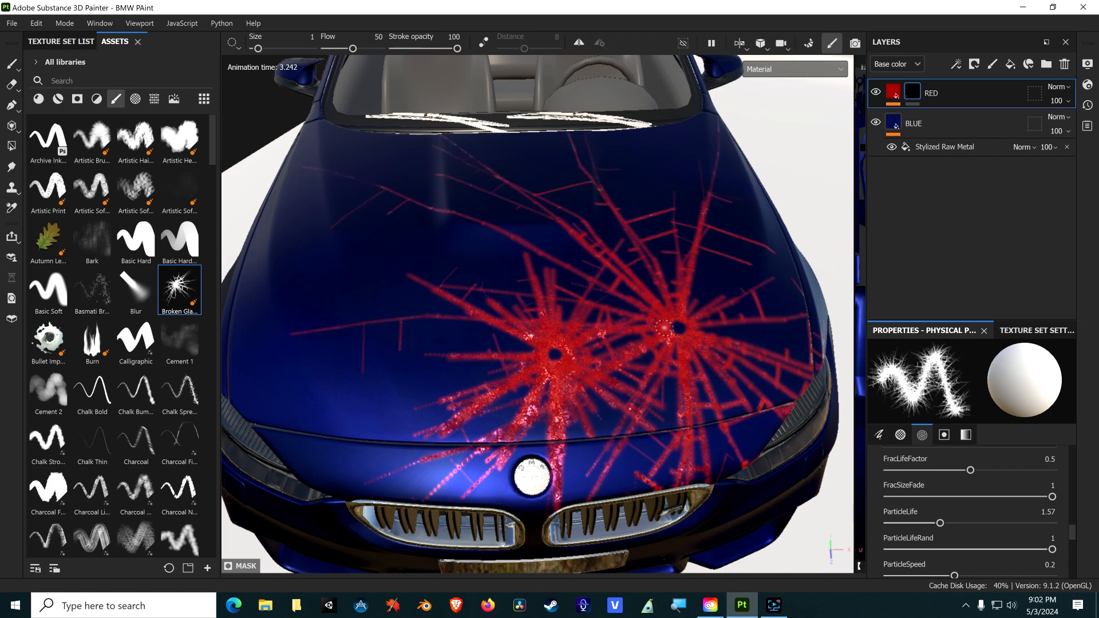
Step: Stamp another Broken Glass crack pattern on the front fender above the M3 side vent and inspect the result
mouse_move(700, 275)
left_mouse_down("alt")
mouse_move(516, 286)
mouse_move(522, 376)
left_mouse_up("alt")
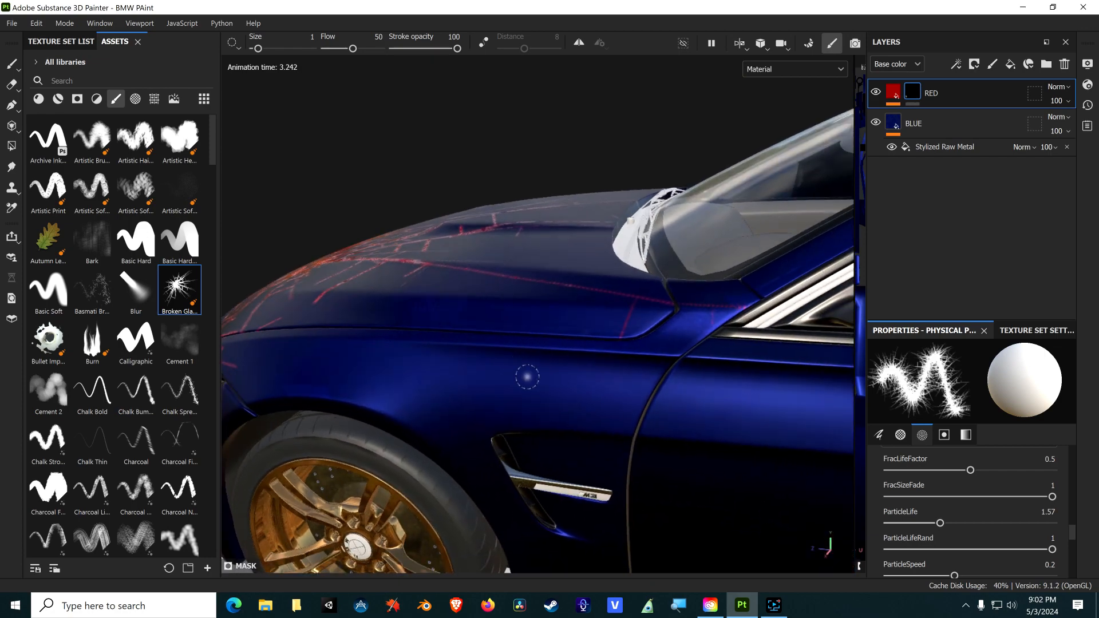
left_click(524, 377)
middle_click_drag(697, 404, 621, 280, "alt")
left_click_drag(578, 279, 611, 300, "alt")
scroll(534, 334, "down", 5)
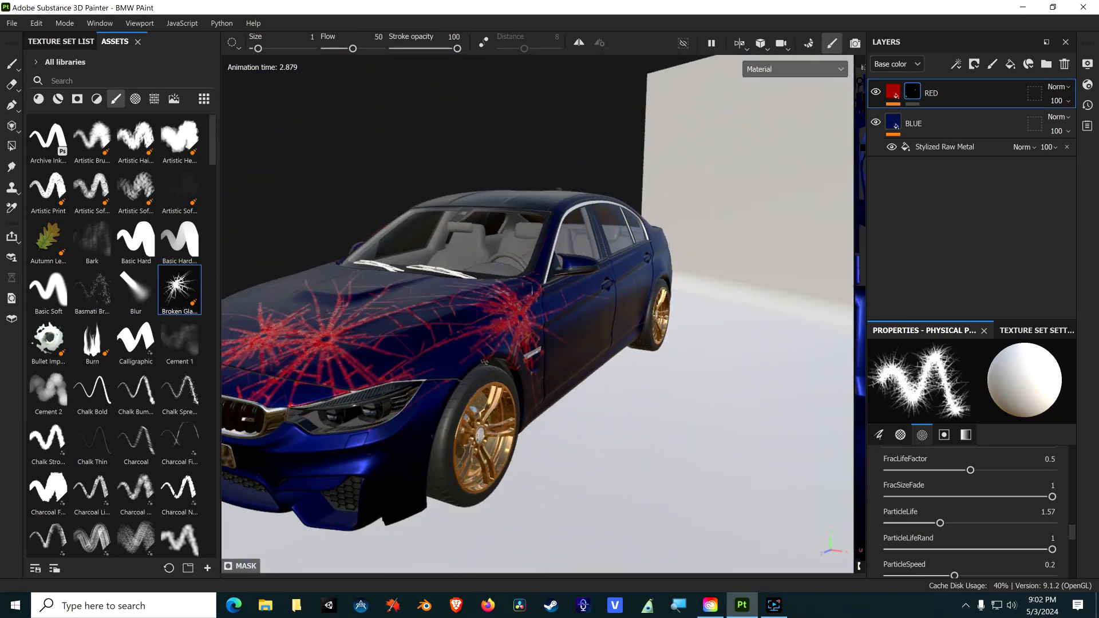
scroll(469, 356, "up", 4)
left_click_drag(554, 407, 461, 385, "alt")
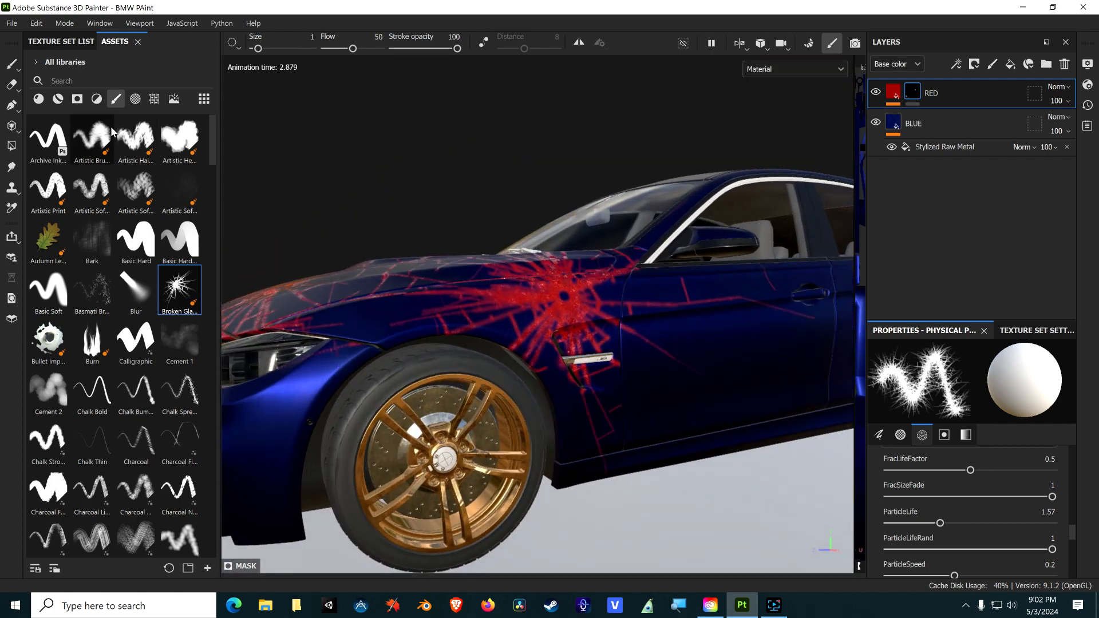
Step: Browse the material assets through to the end of the library
left_click(37, 98)
scroll(125, 393, "down", 15)
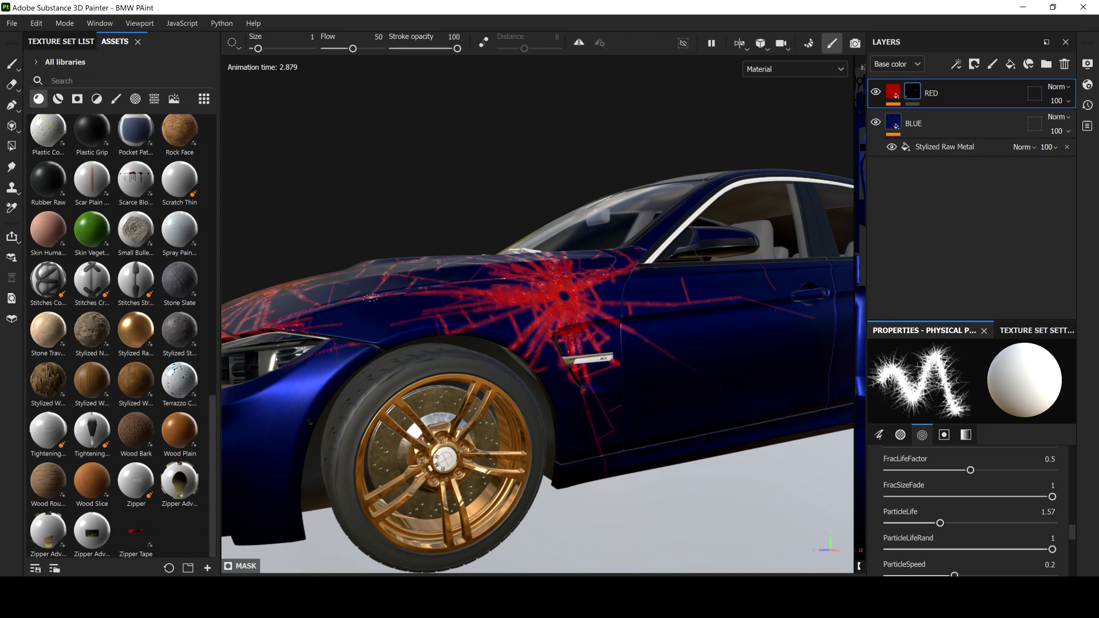
Step: Render the front of the car with the painted crack patterns in Iray
left_click_drag(350, 293, 531, 303, "alt")
middle_click_drag(531, 303, 507, 303, "alt")
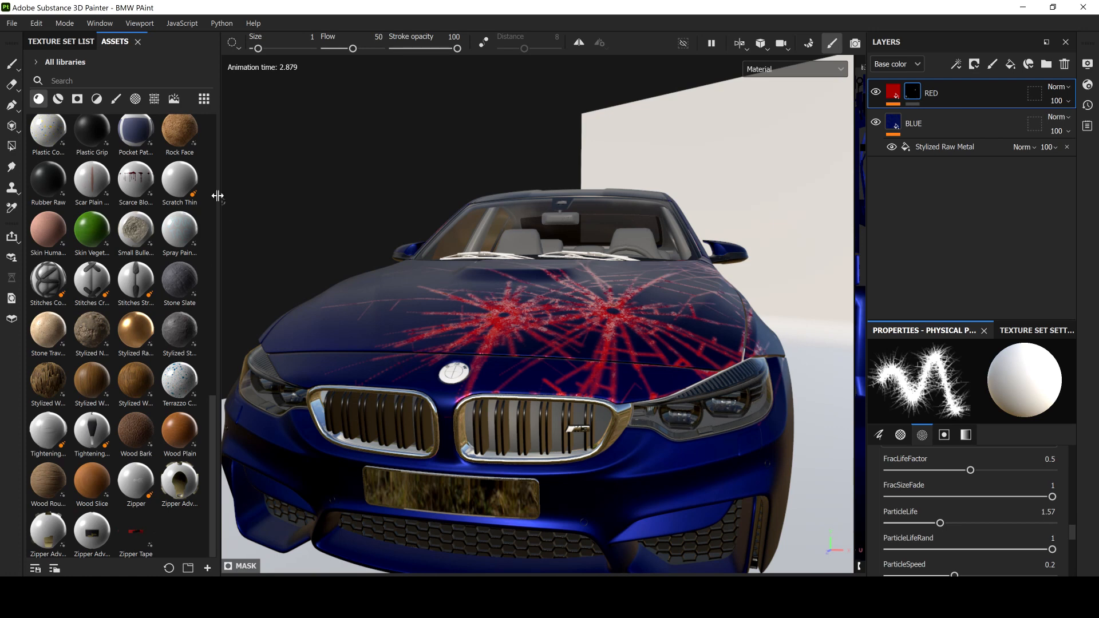
left_click(57, 23)
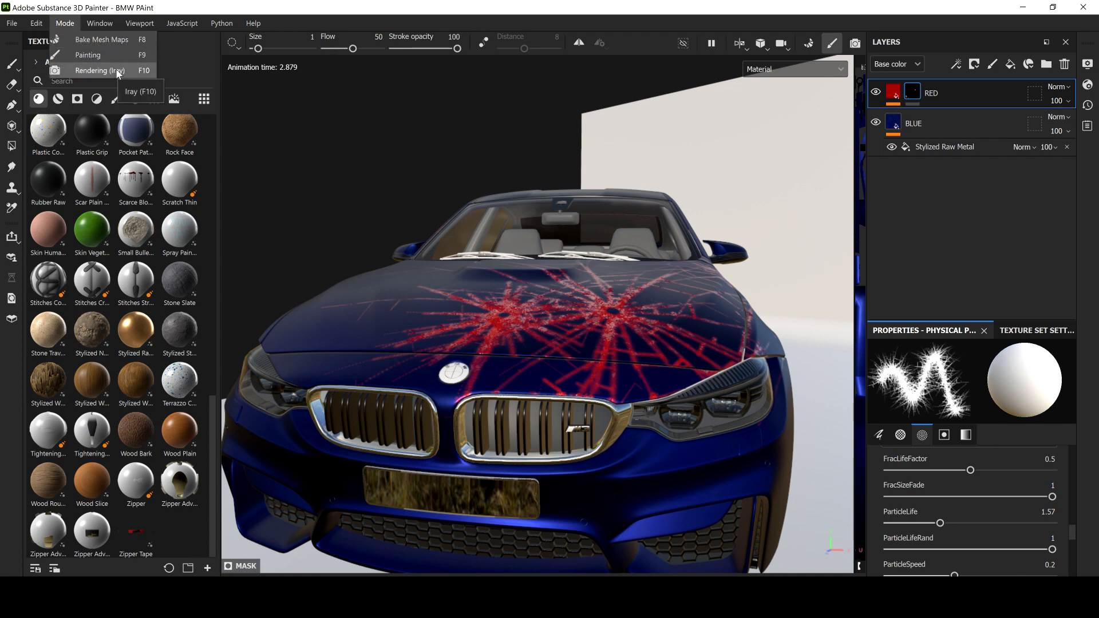
key("Escape")
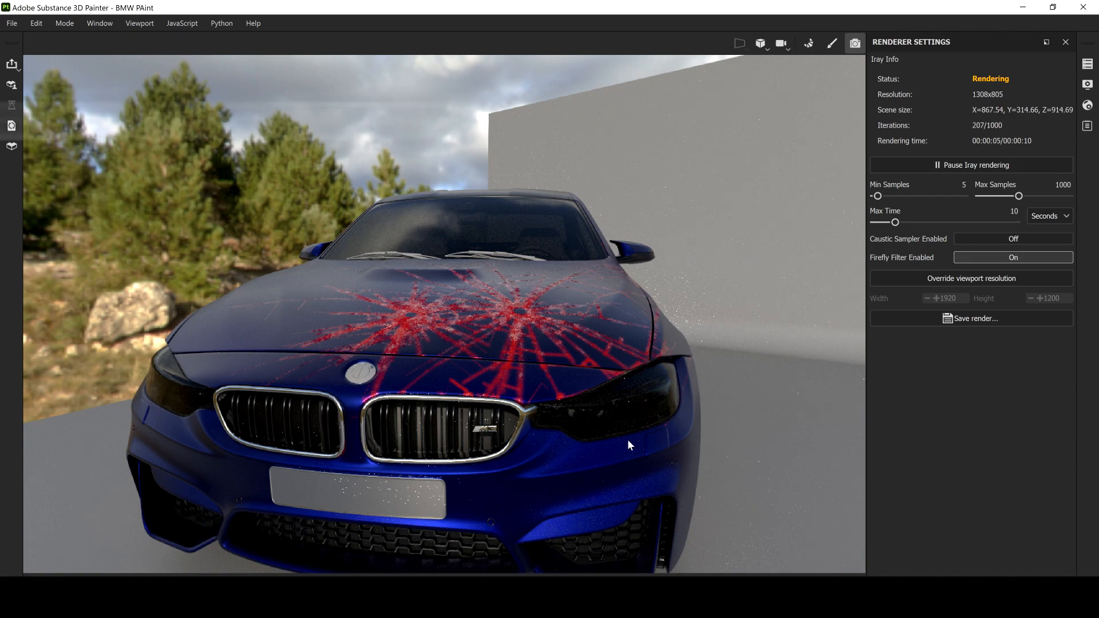
Step: Set the Iray maximum render time to 30 seconds and render the car from its front wheel and headlight side
scroll(627, 438, "up", 4)
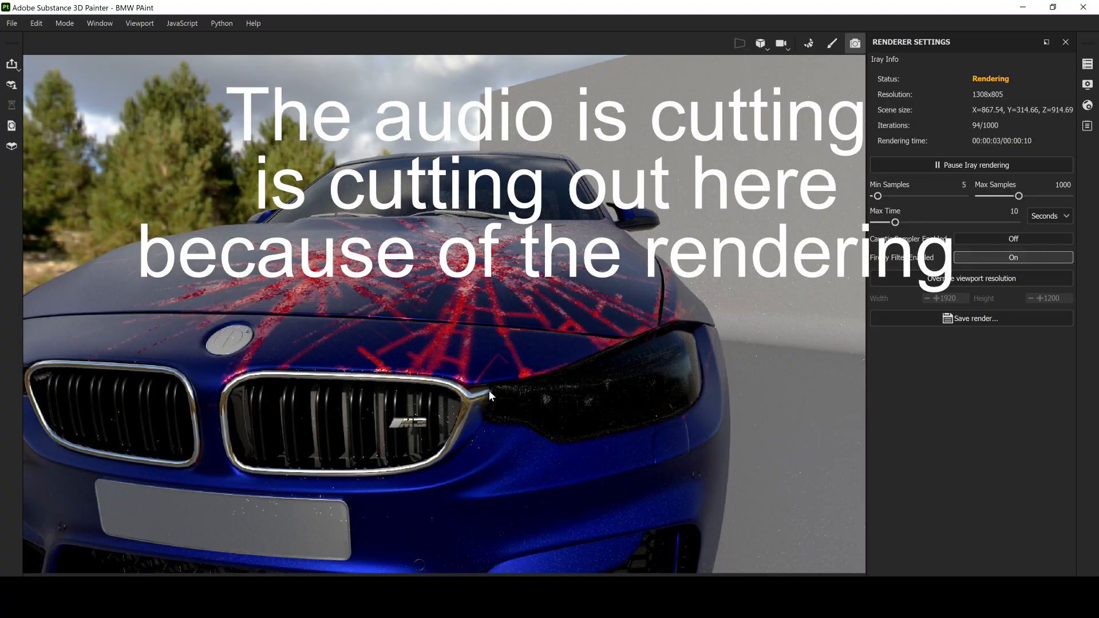
left_click_drag(363, 350, 280, 347, "alt")
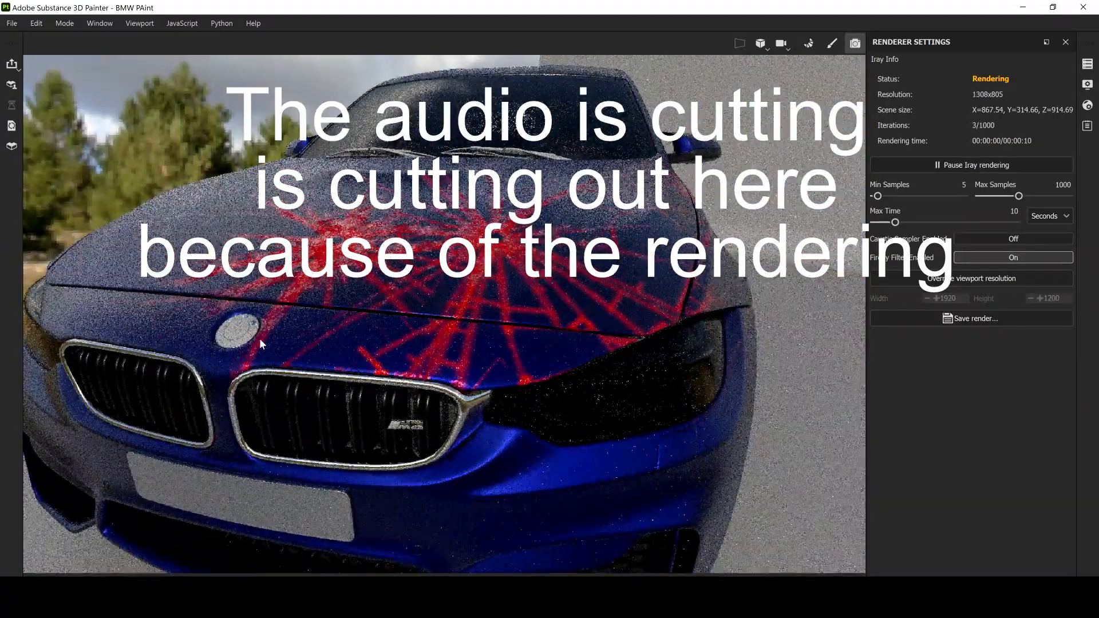
left_click_drag(355, 339, 558, 343, "alt")
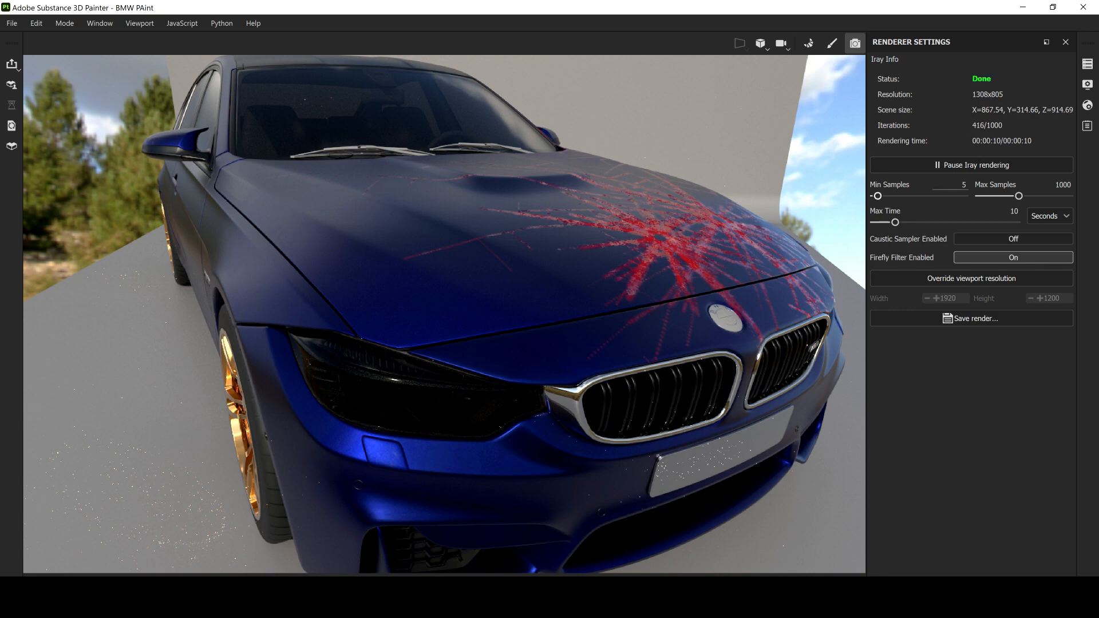
left_click(960, 185)
left_click(1012, 211)
type("20")
key("Return")
type("30")
left_click(977, 432)
left_click_drag(311, 392, 235, 406, "alt")
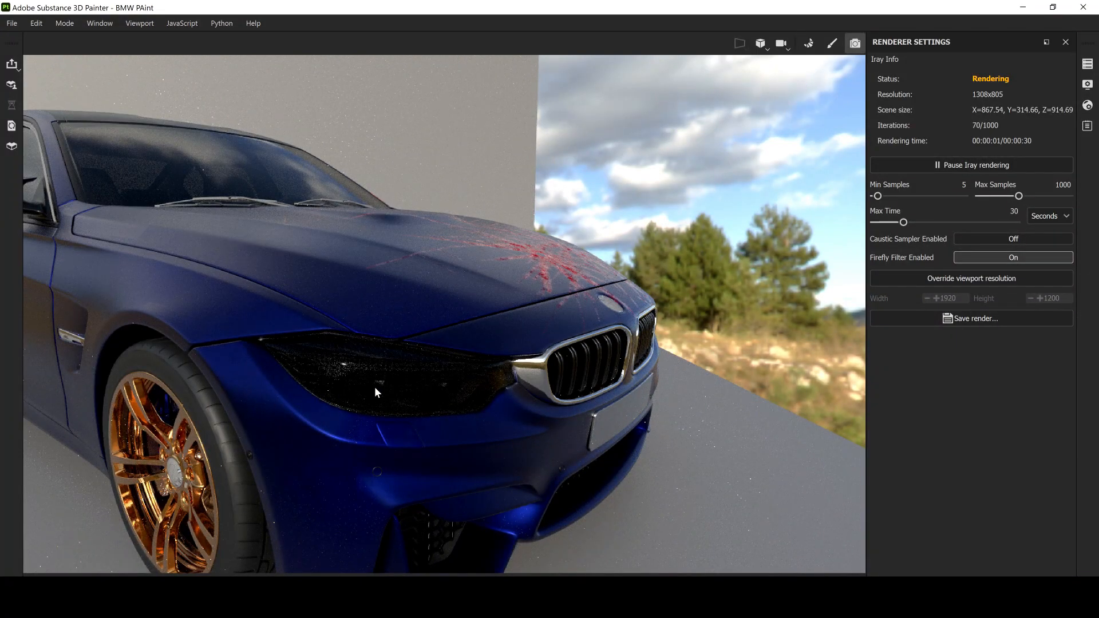
left_click_drag(284, 393, 424, 439, "alt")
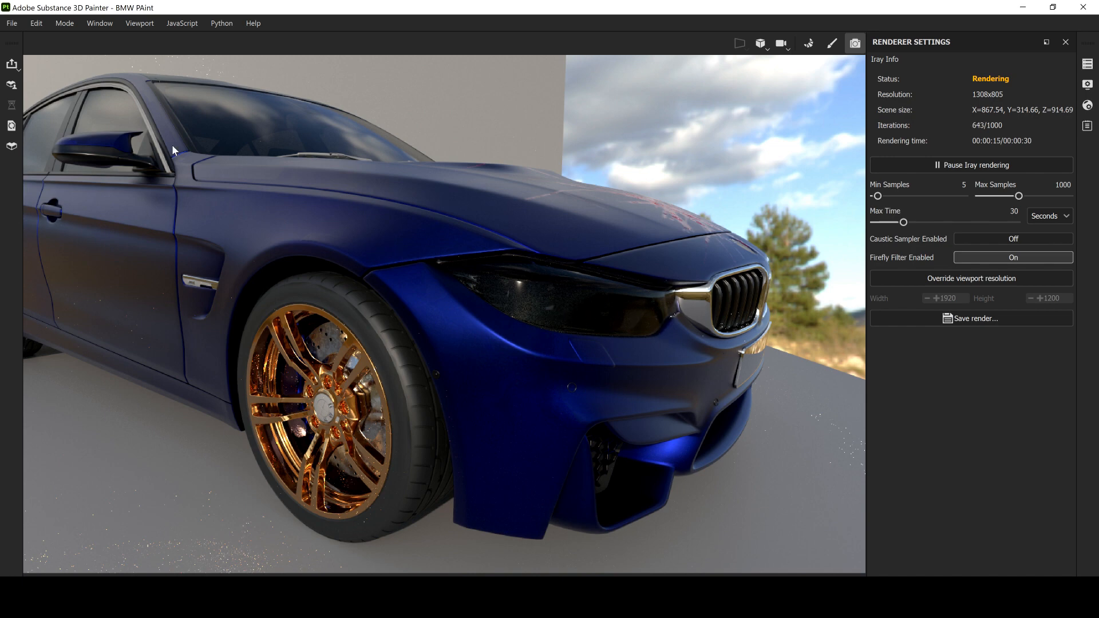
Step: Return to painting mode and lower the opacity of the glass_clear.001 texture set's fill layer to 0.0735
left_click(36, 23)
mouse_move(64, 23)
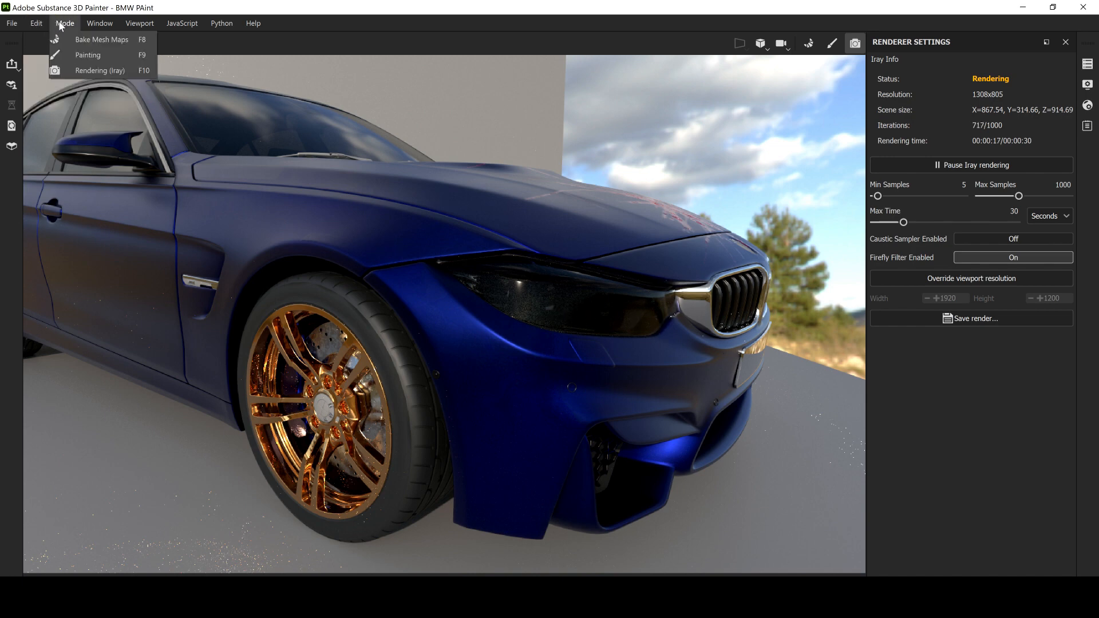
left_click(74, 55)
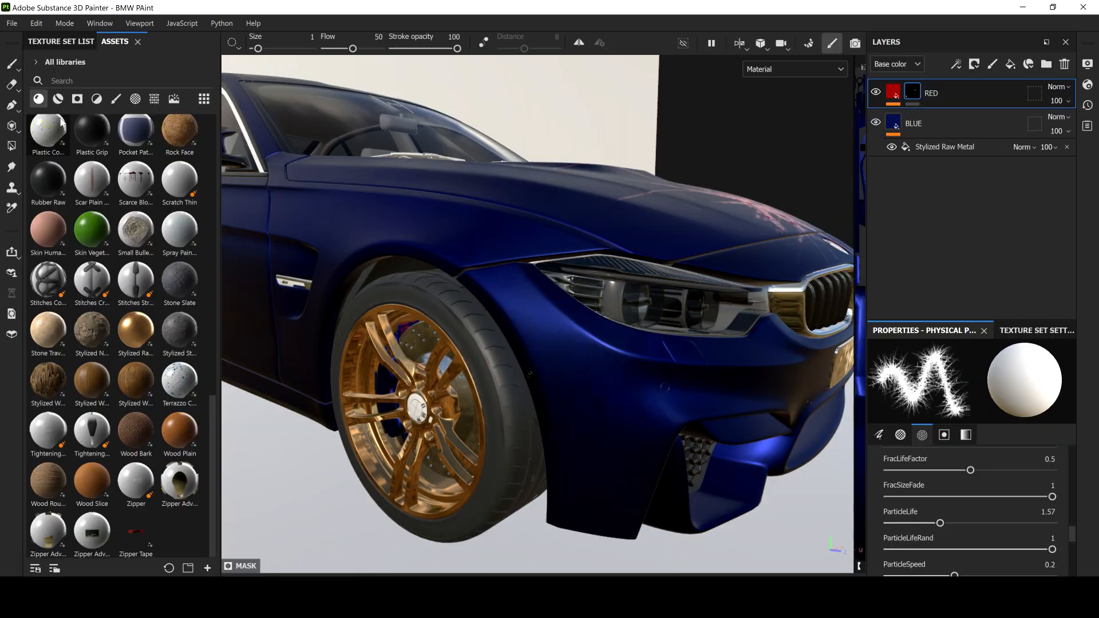
left_click(61, 41)
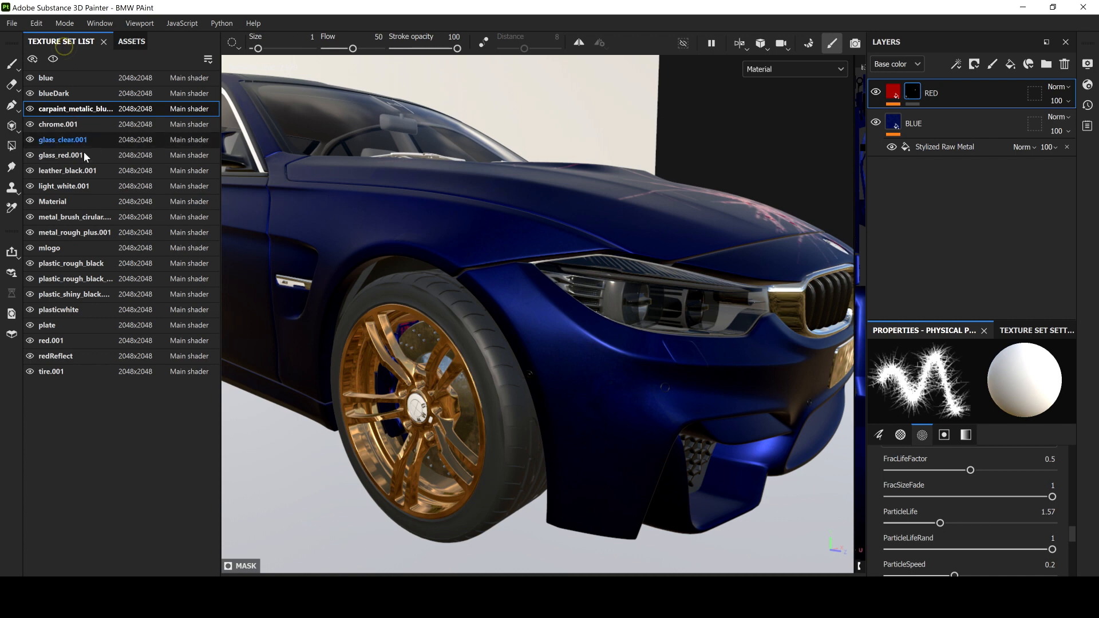
left_click(57, 139)
left_click_drag(1068, 448, 1067, 517)
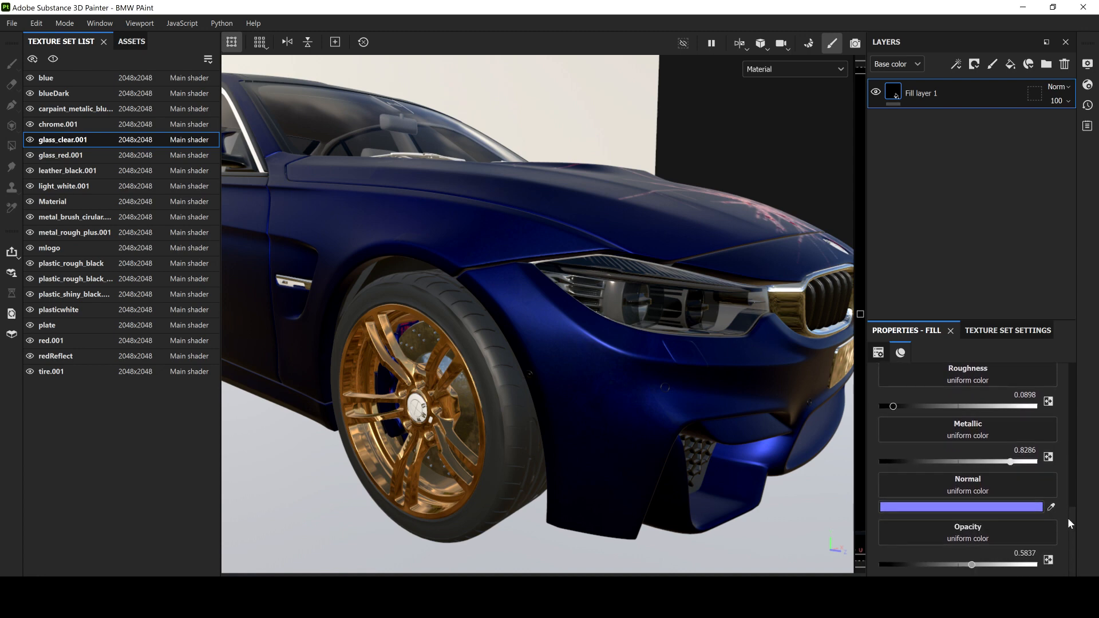
left_click_drag(971, 567, 891, 565)
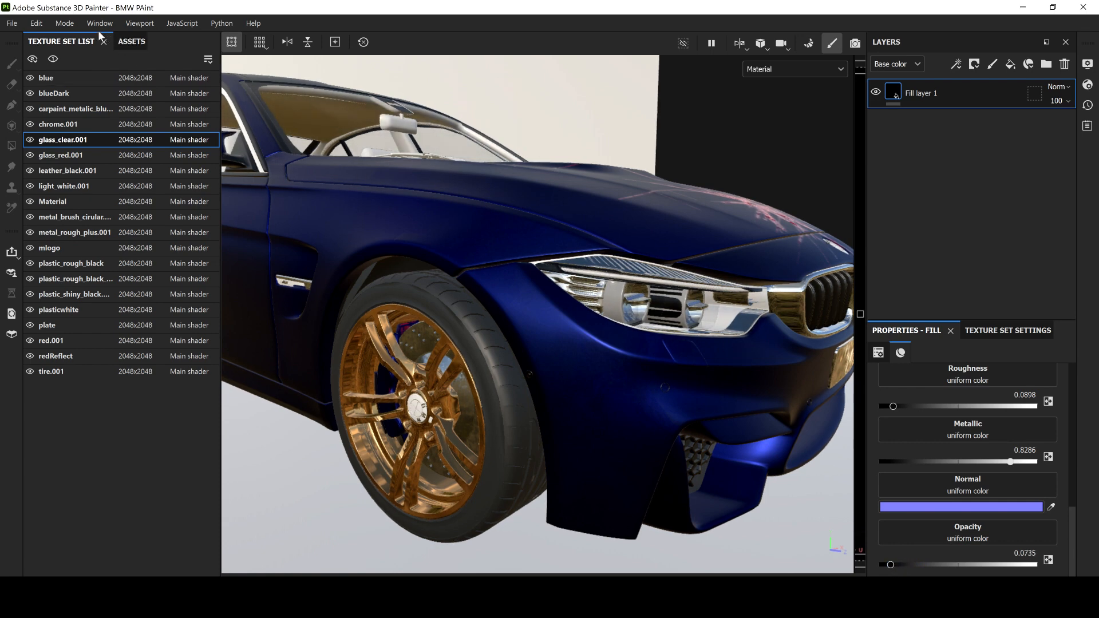
Step: Render the car in Iray again and inspect the clearer headlights, windshield and cracked hood from several angles
left_click(65, 23)
left_click(89, 71)
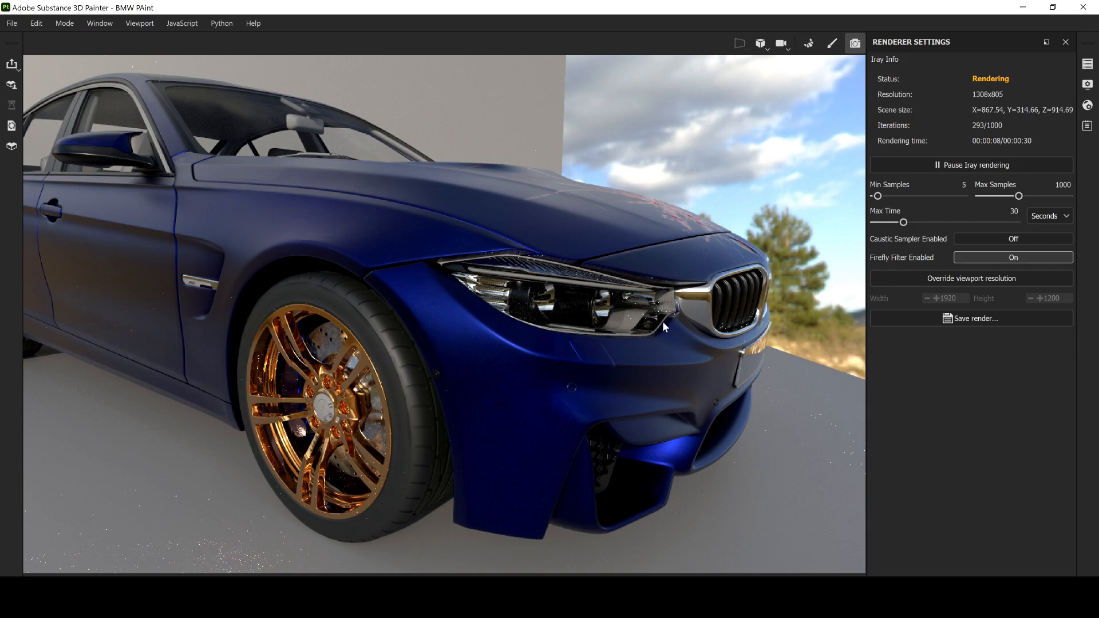
scroll(661, 328, "up", 2)
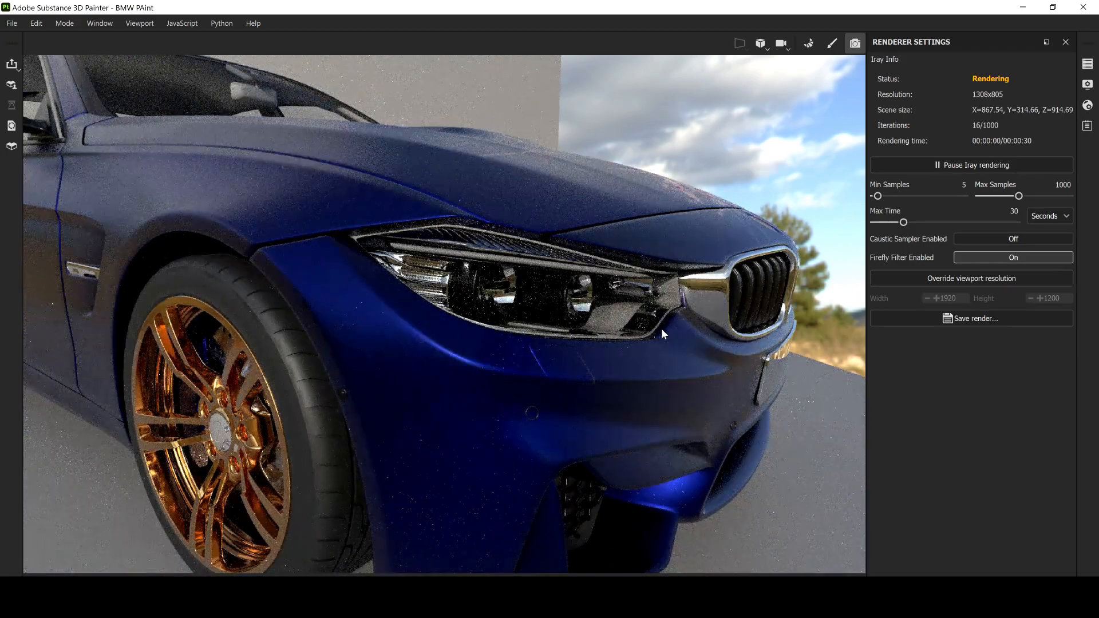
scroll(661, 328, "up", 3)
left_click_drag(661, 328, 559, 344, "alt")
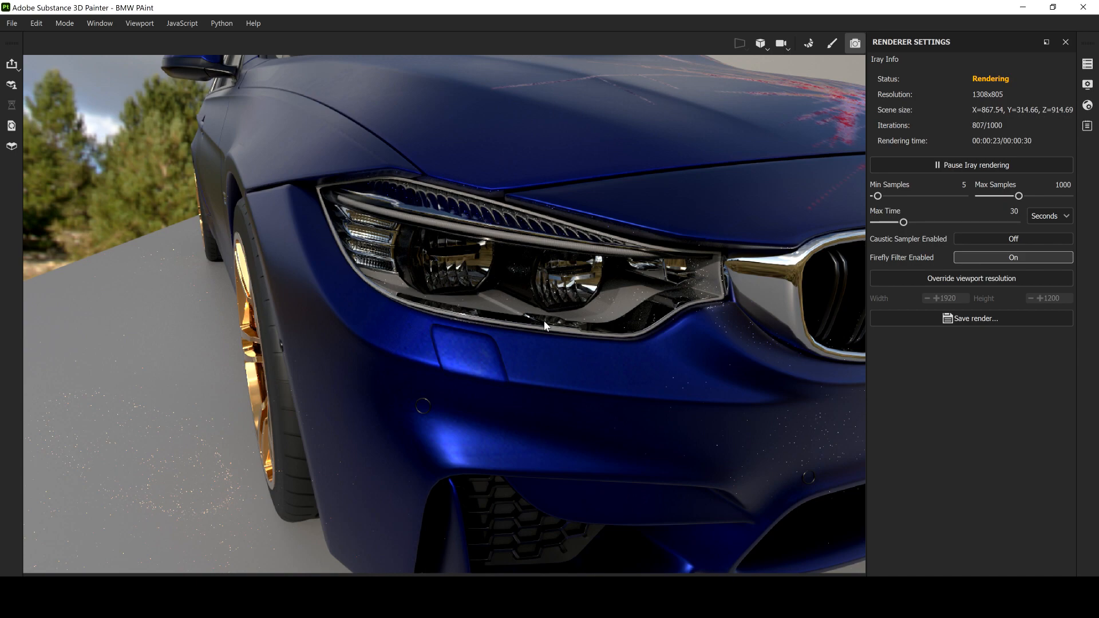
right_click_drag(544, 322, 469, 282, "alt")
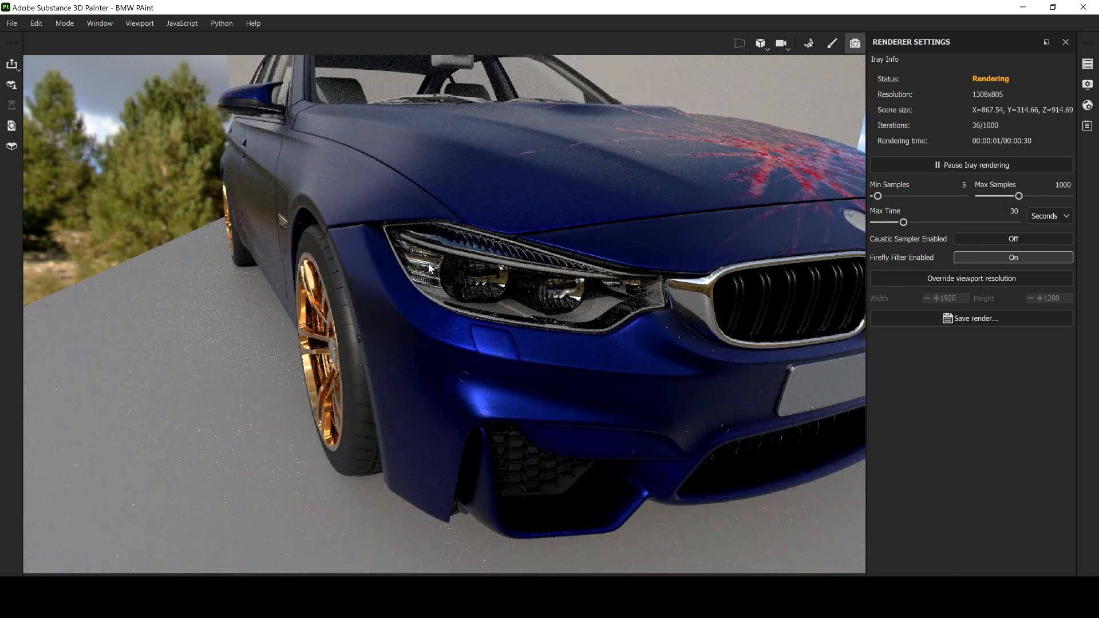
left_click_drag(283, 197, 286, 163, "alt")
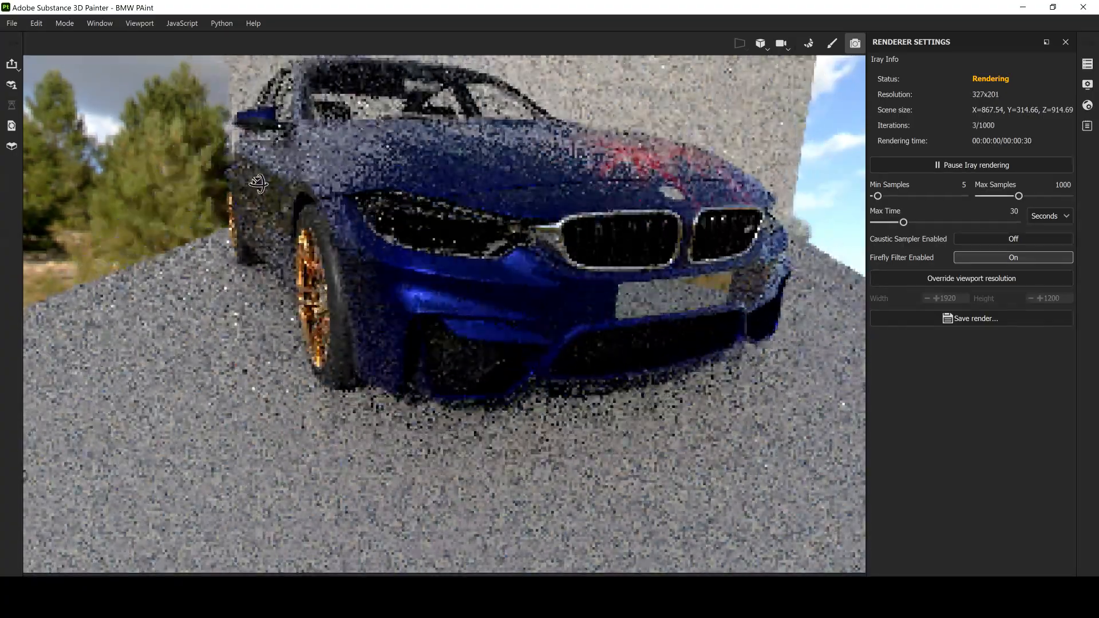
middle_click_drag(295, 166, 300, 328, "alt")
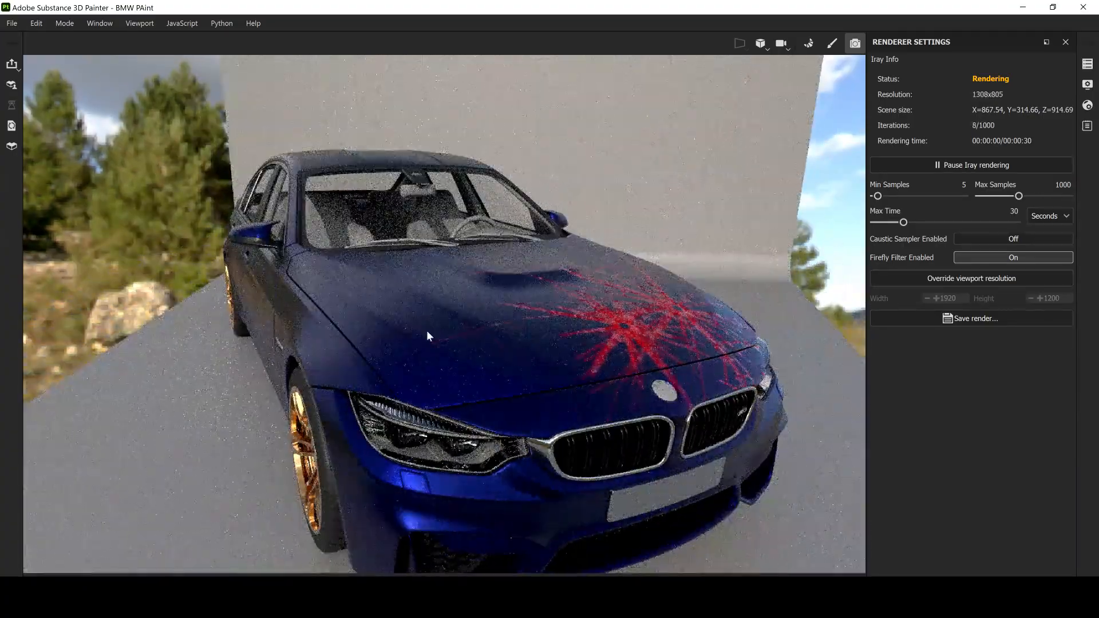
left_click_drag(598, 312, 356, 298, "alt")
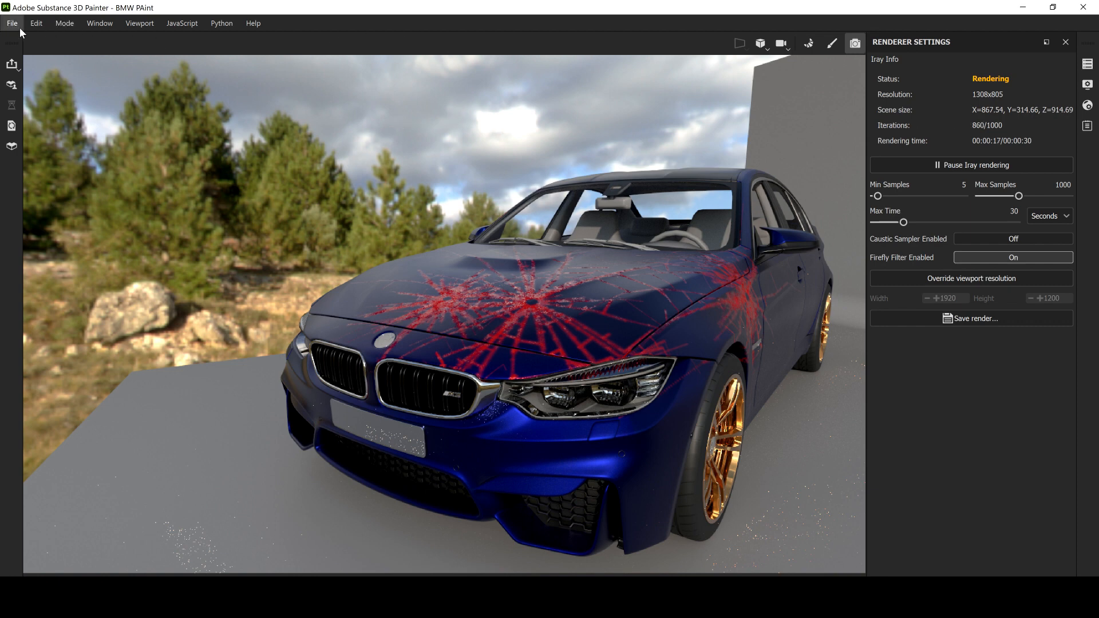
Step: Switch back to painting mode, change the environment map to Atelier and rotate it to shift the reflections on the bodywork
left_click(34, 23)
left_click(62, 24)
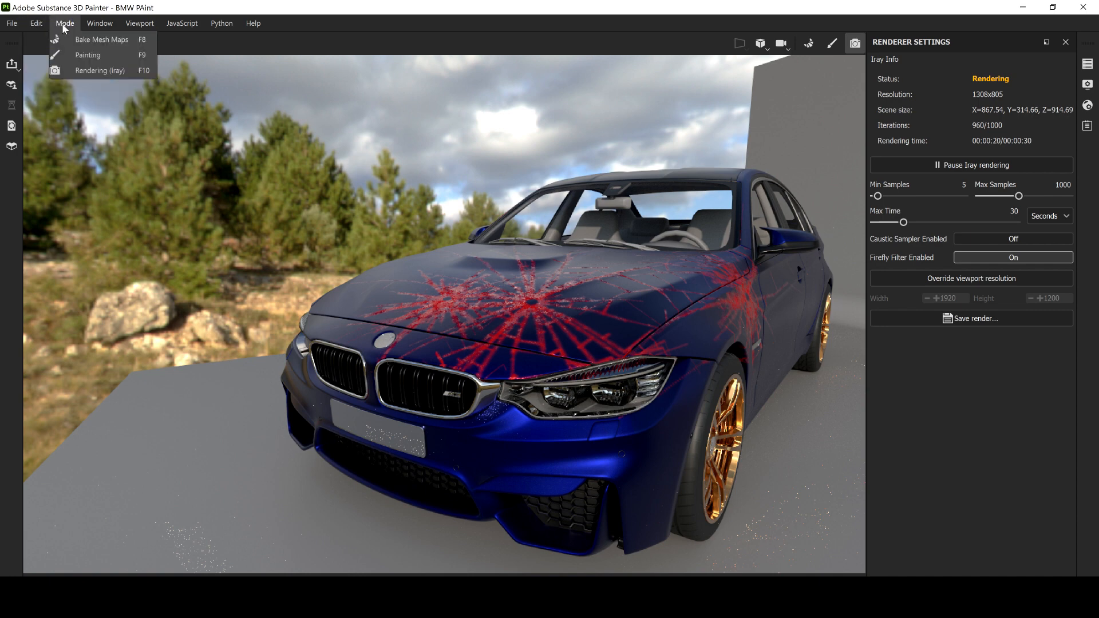
left_click(88, 55)
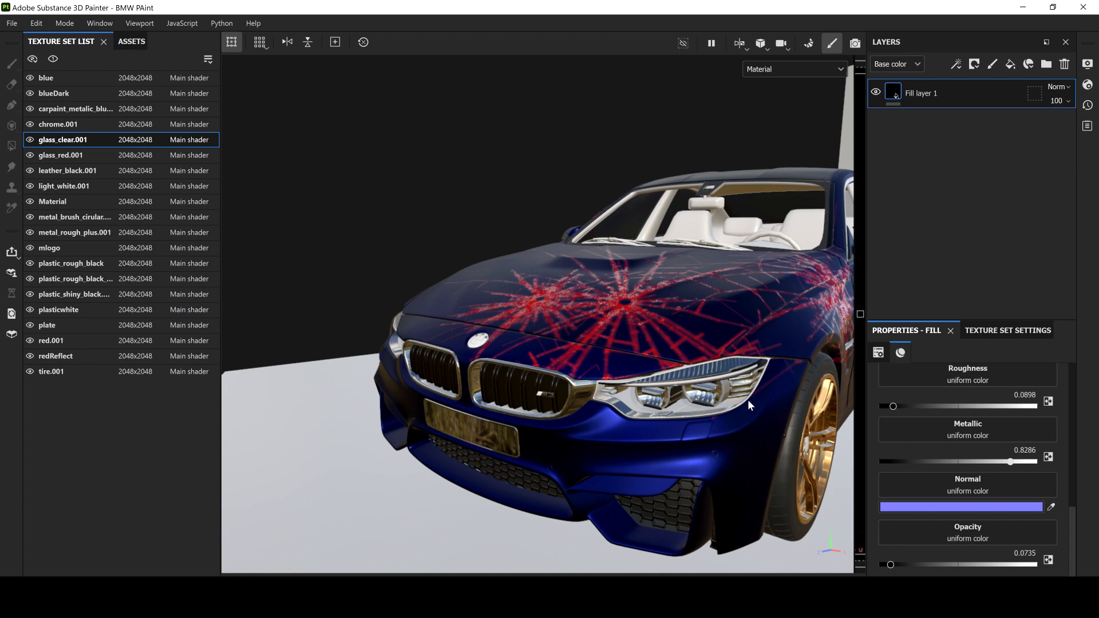
left_click(749, 379)
left_click_drag(723, 371, 681, 401, "alt")
left_click_drag(763, 348, 508, 341, "alt")
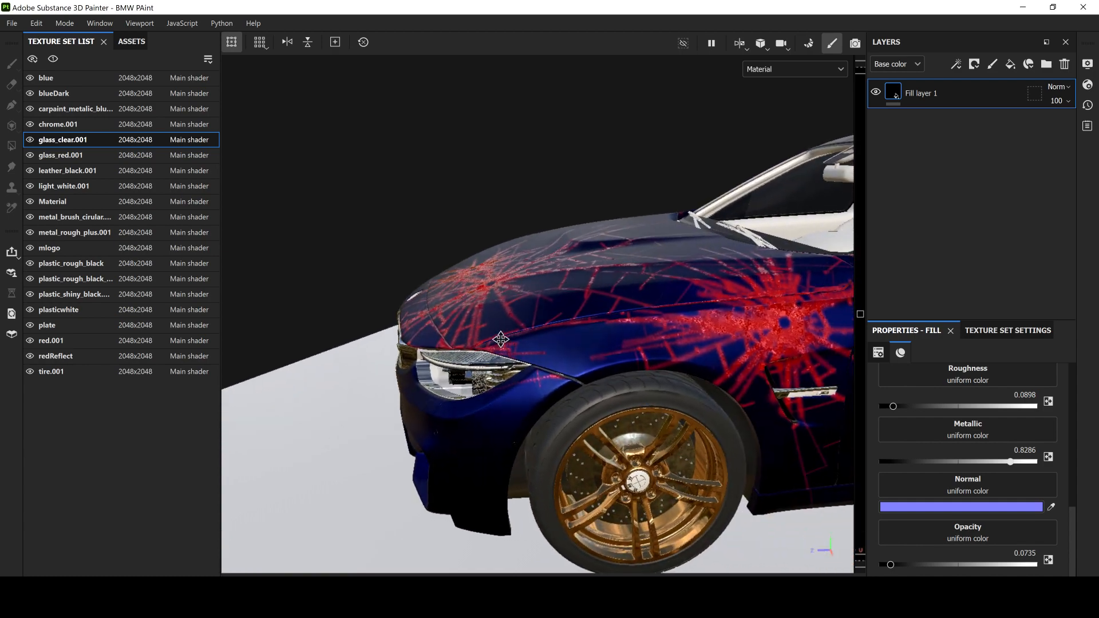
middle_click_drag(507, 341, 542, 290, "alt")
left_click_drag(542, 290, 616, 303, "alt")
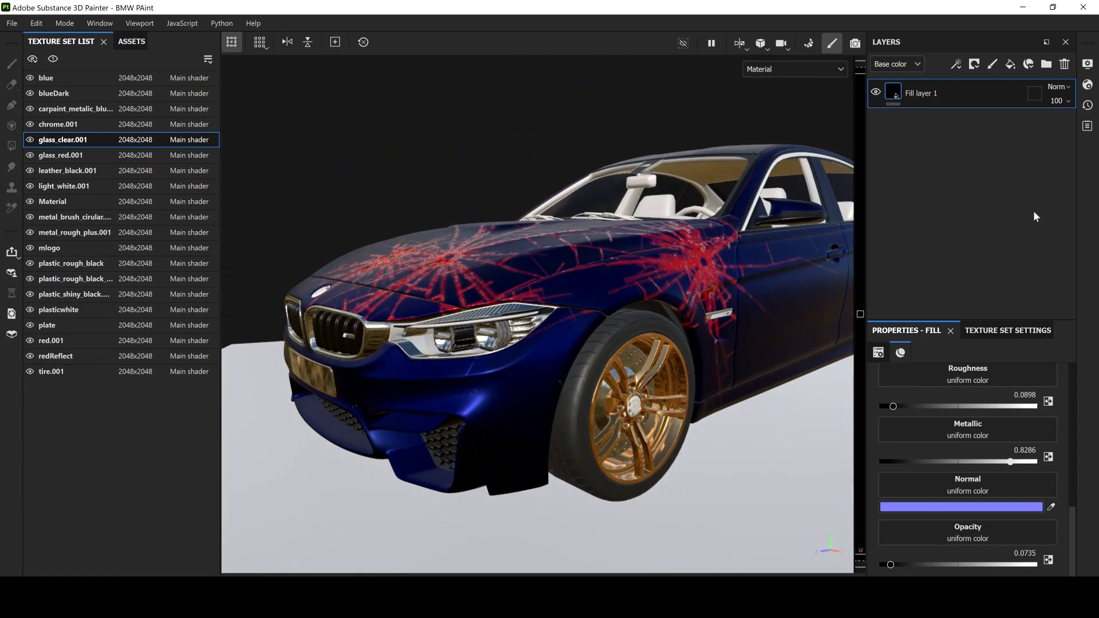
left_click(1087, 64)
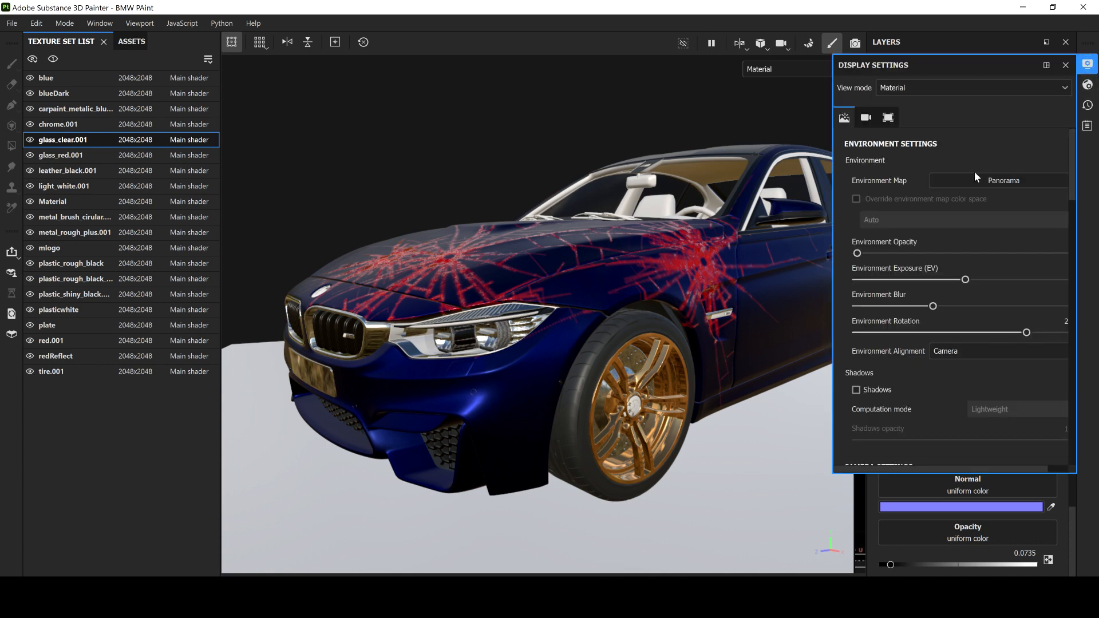
left_click(1002, 179)
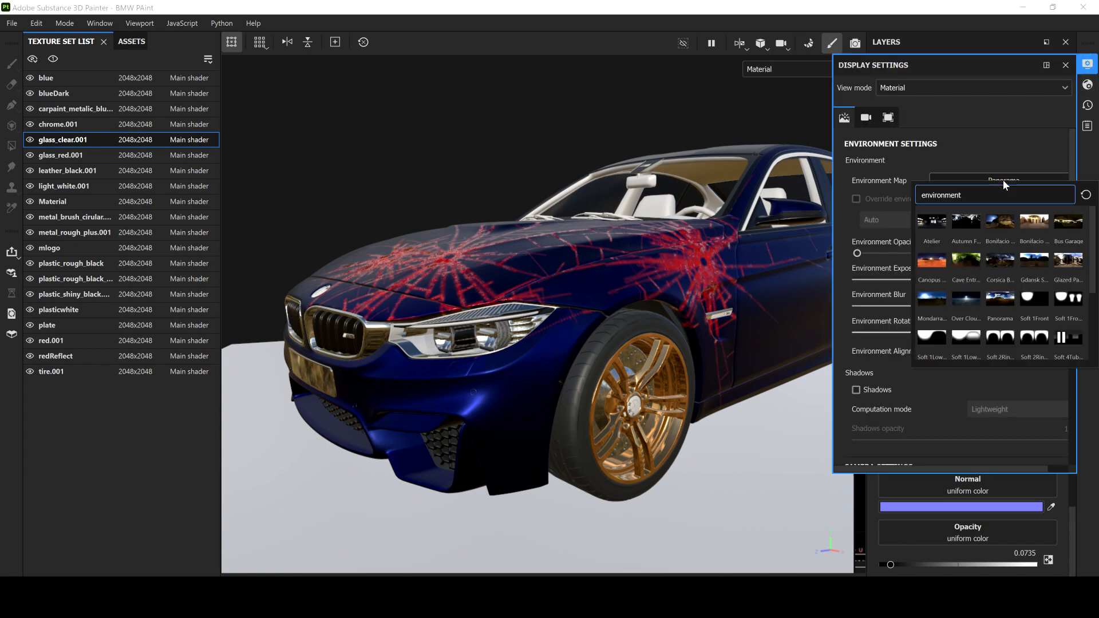
left_click(929, 219)
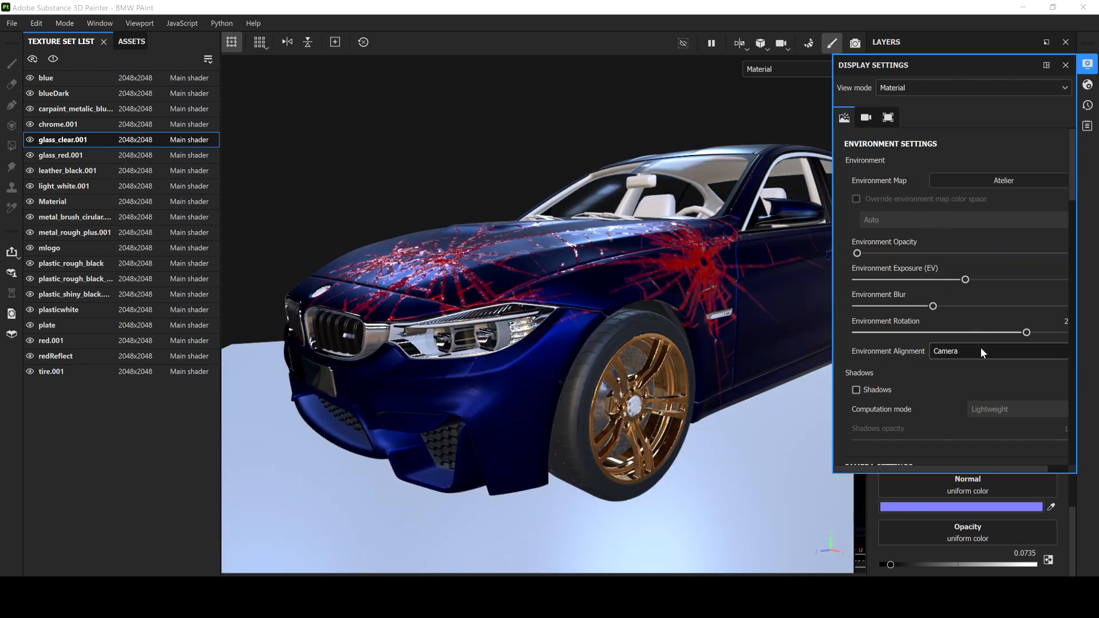
left_click_drag(1026, 333, 1008, 344)
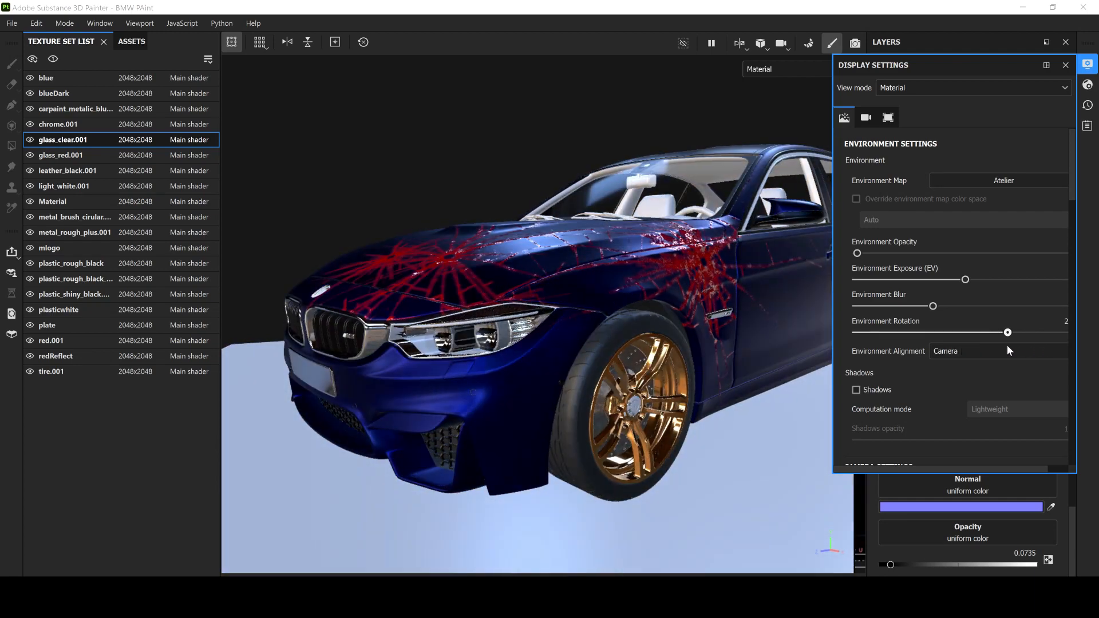
Step: Render the car in Iray with the Atelier environment and fine-tune the environment rotation around the car
left_click(65, 24)
left_click(98, 70)
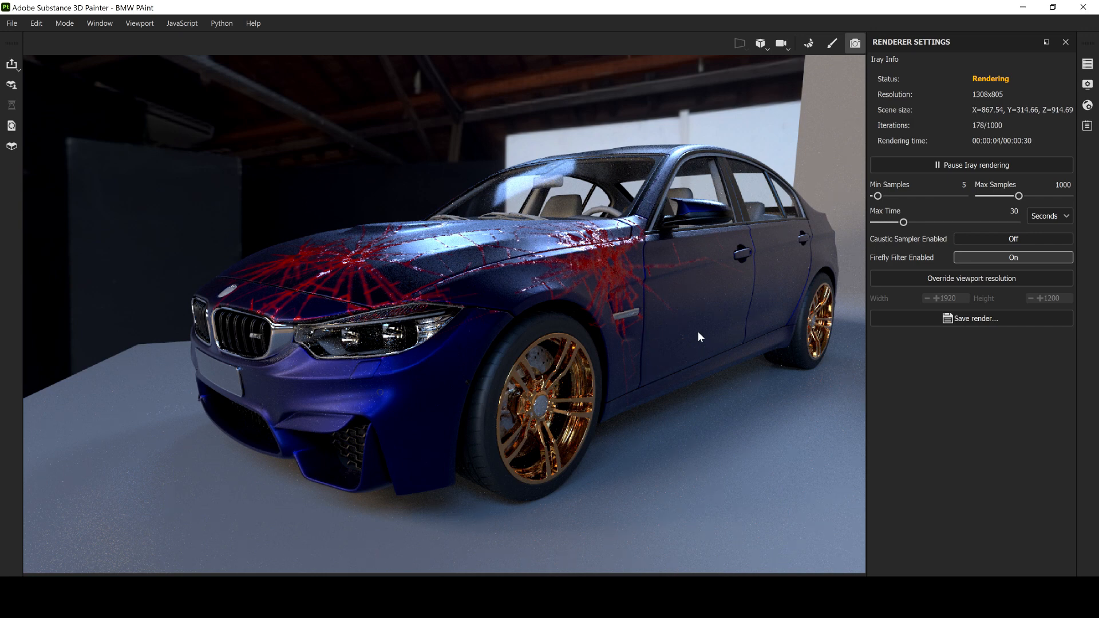
left_click(1087, 84)
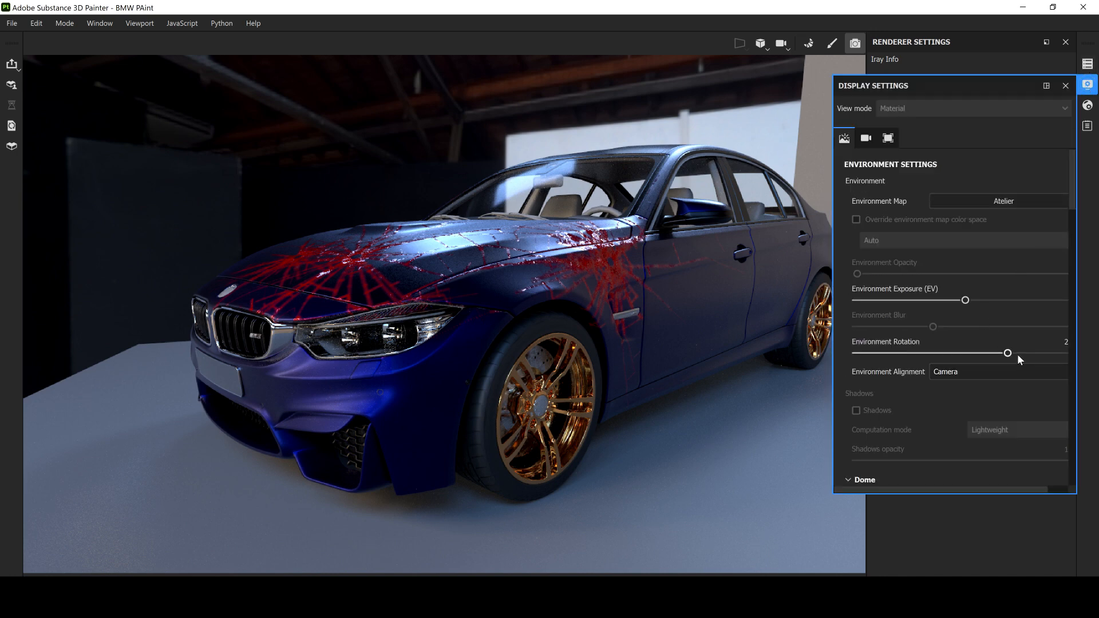
left_click_drag(1008, 356, 931, 356)
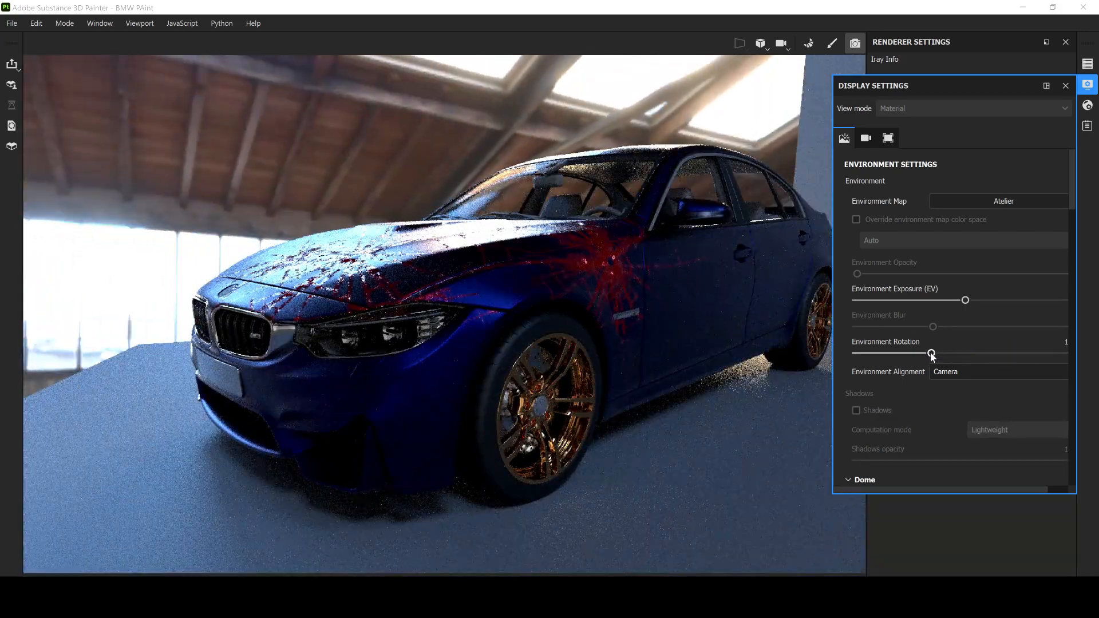
left_click_drag(932, 356, 996, 358)
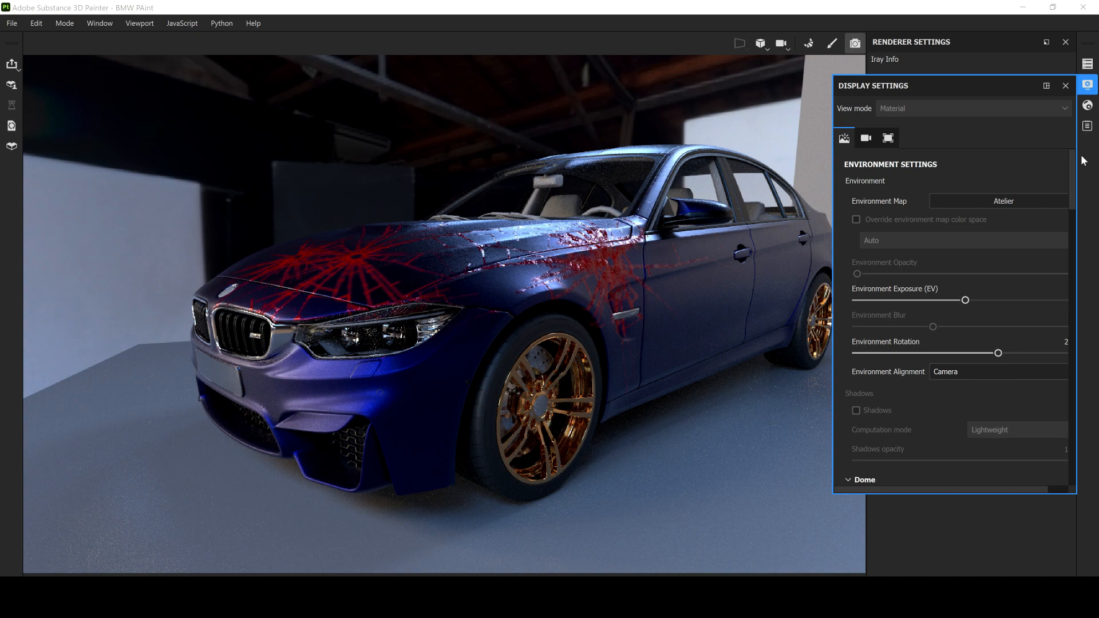
left_click(1066, 86)
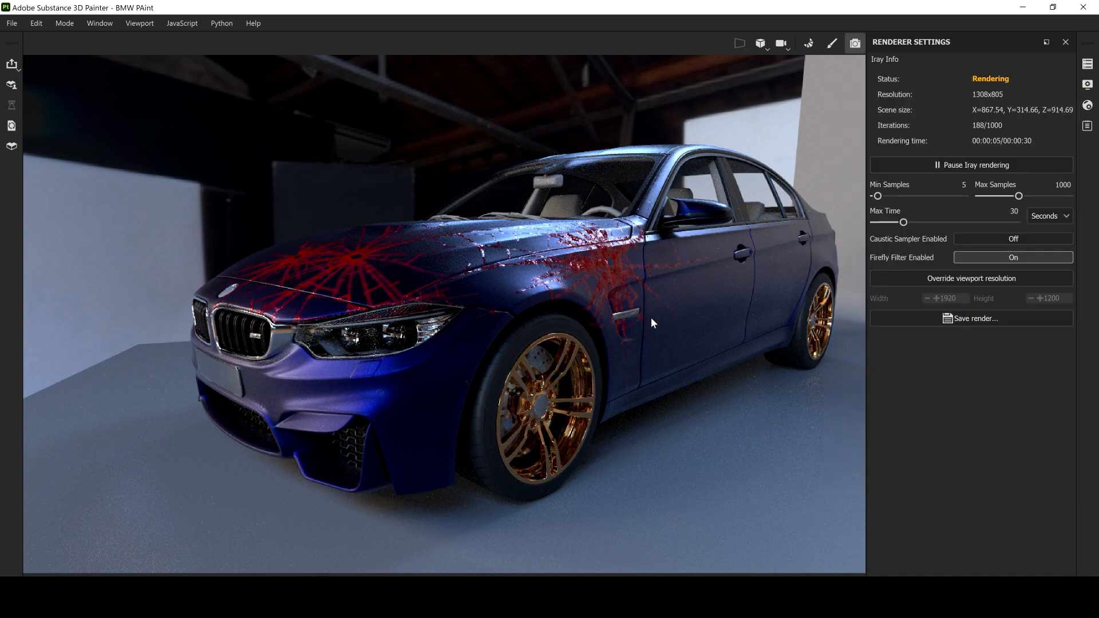
Step: Examine the rendered crack patterns on the hood up close and return to painting mode with the whole car in view
left_click_drag(432, 281, 509, 335, "alt")
middle_click_drag(359, 272, 579, 339, "alt")
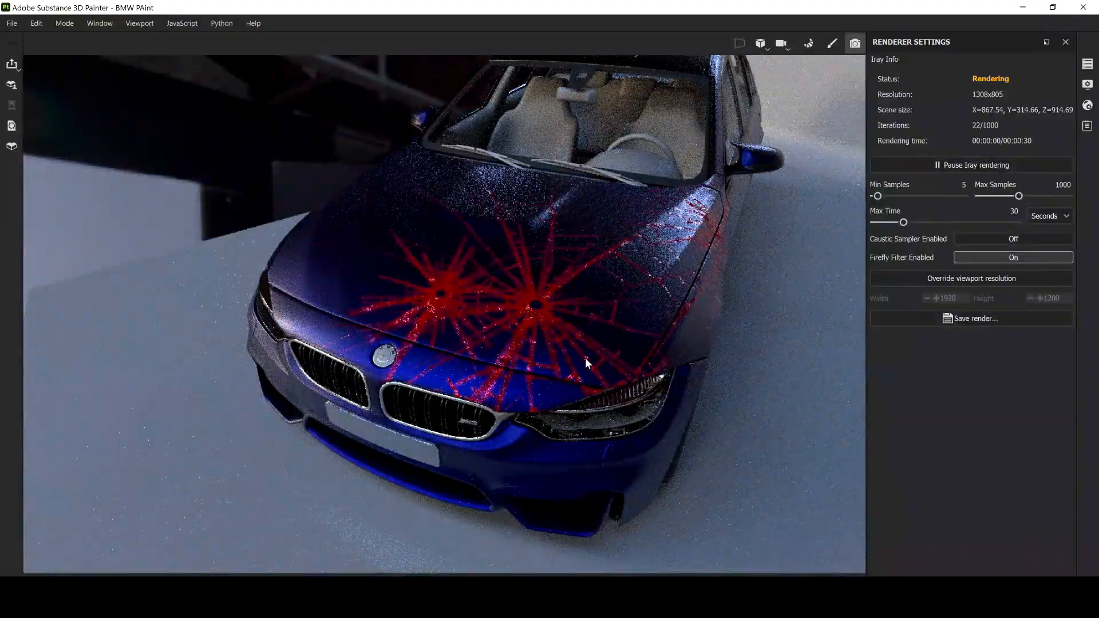
right_click_drag(585, 358, 619, 379, "alt")
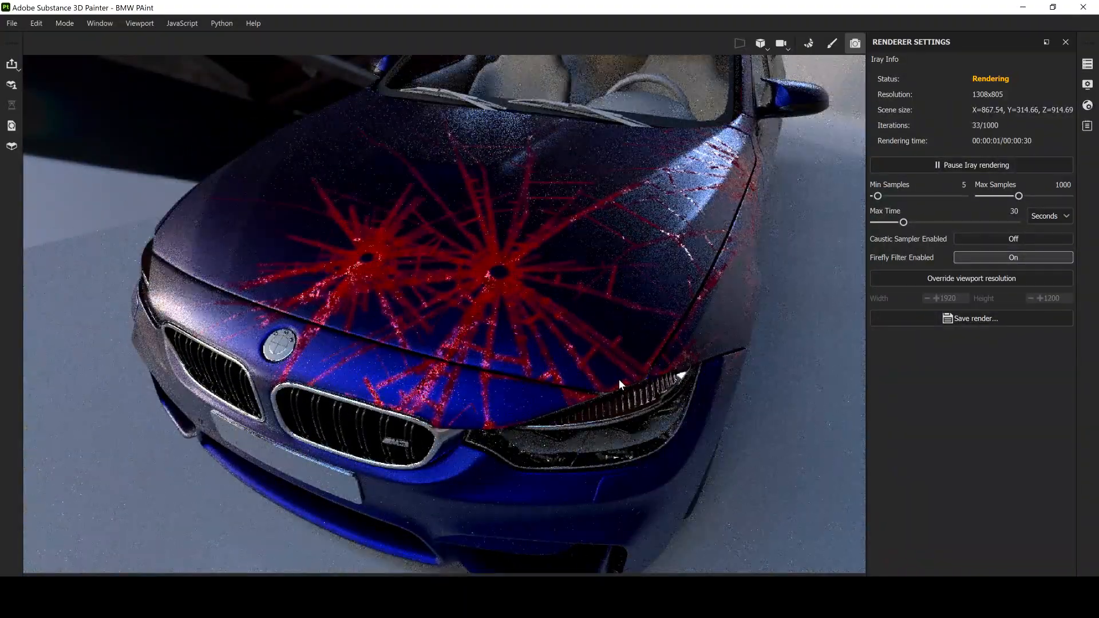
scroll(278, 324, "up", 3)
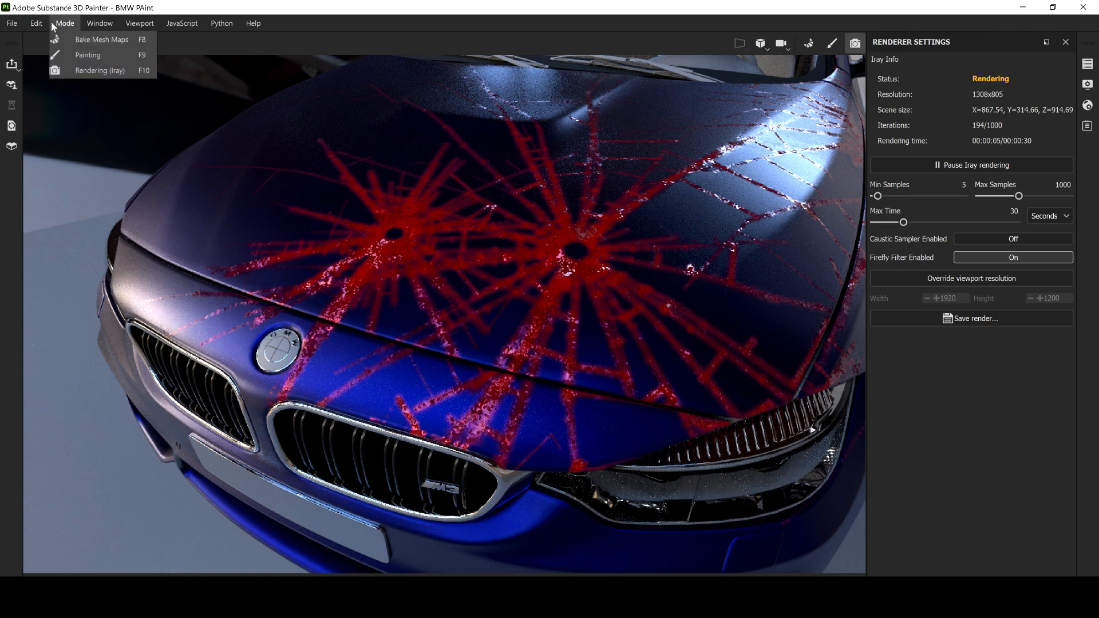
left_click(69, 53)
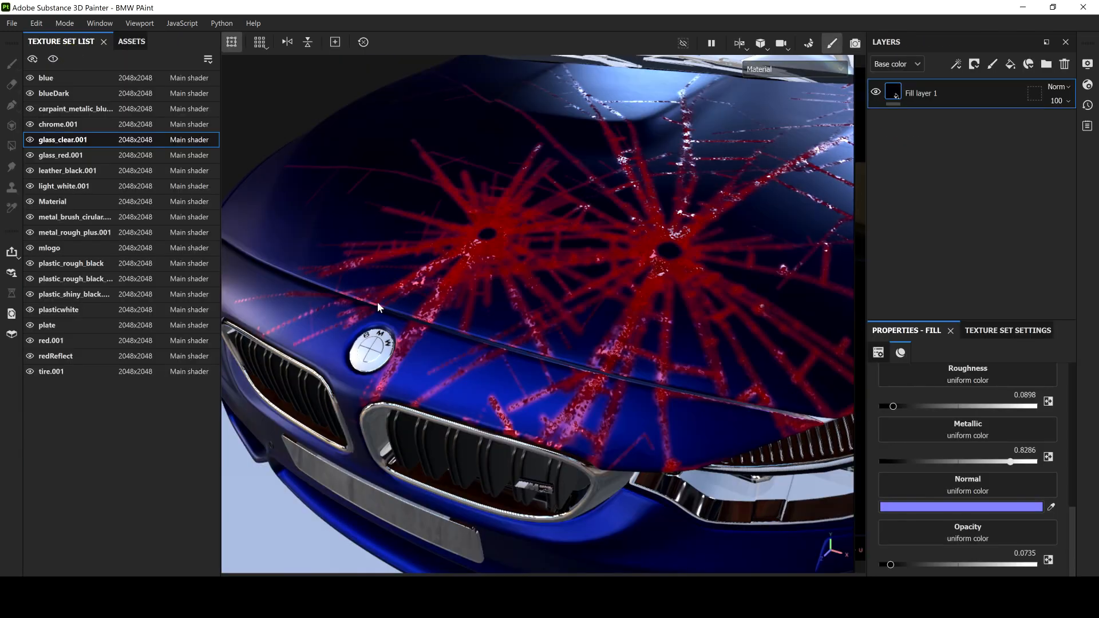
scroll(492, 296, "up", 1)
scroll(492, 301, "down", 9)
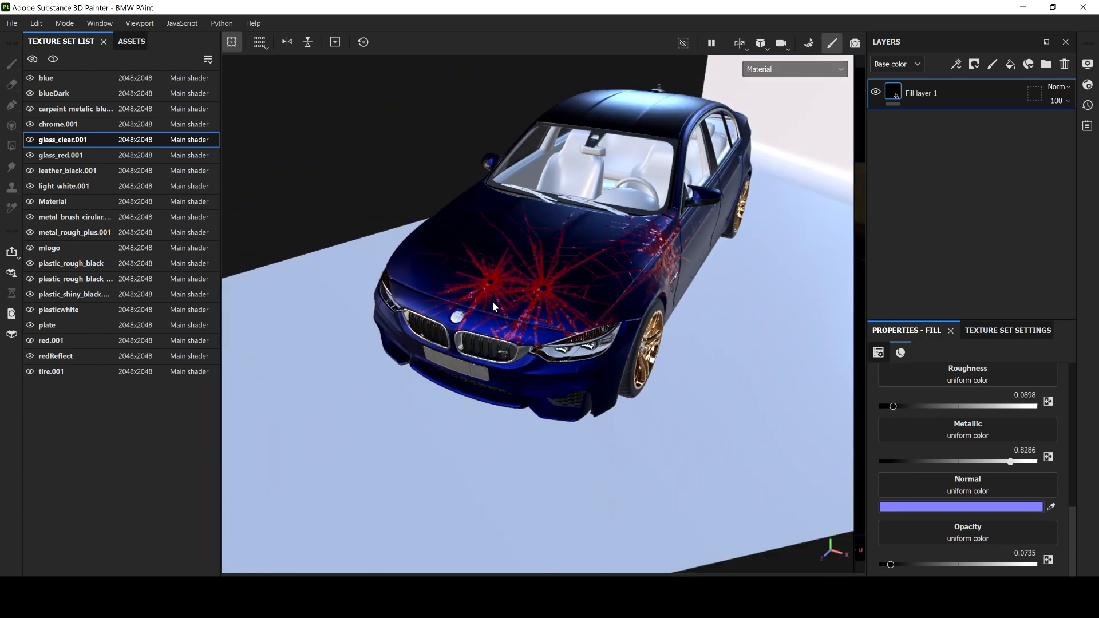
Step: Select the metallic blue car paint texture set and clear the mask of its RED layer
left_click_drag(495, 275, 491, 233, "alt")
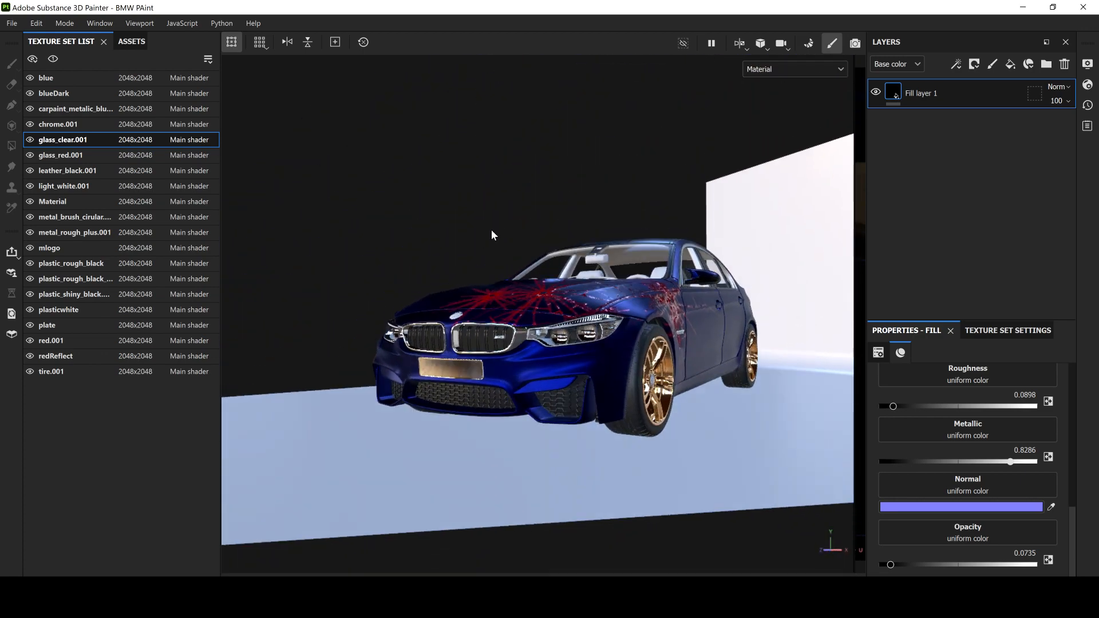
scroll(562, 332, "up", 3)
left_click_drag(593, 294, 611, 322, "alt")
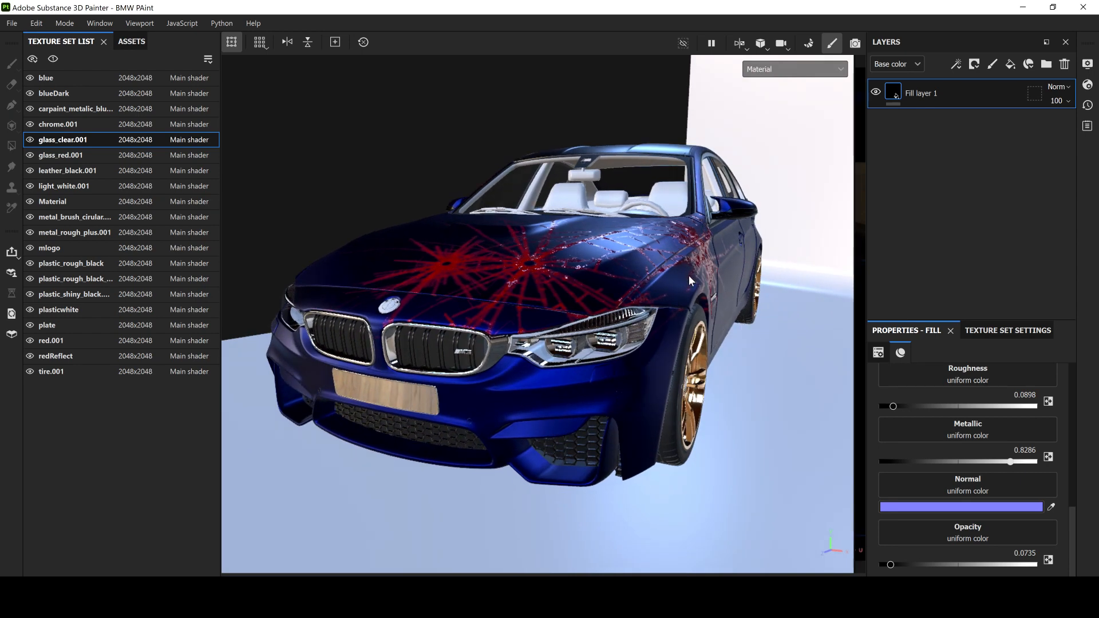
left_click(547, 300)
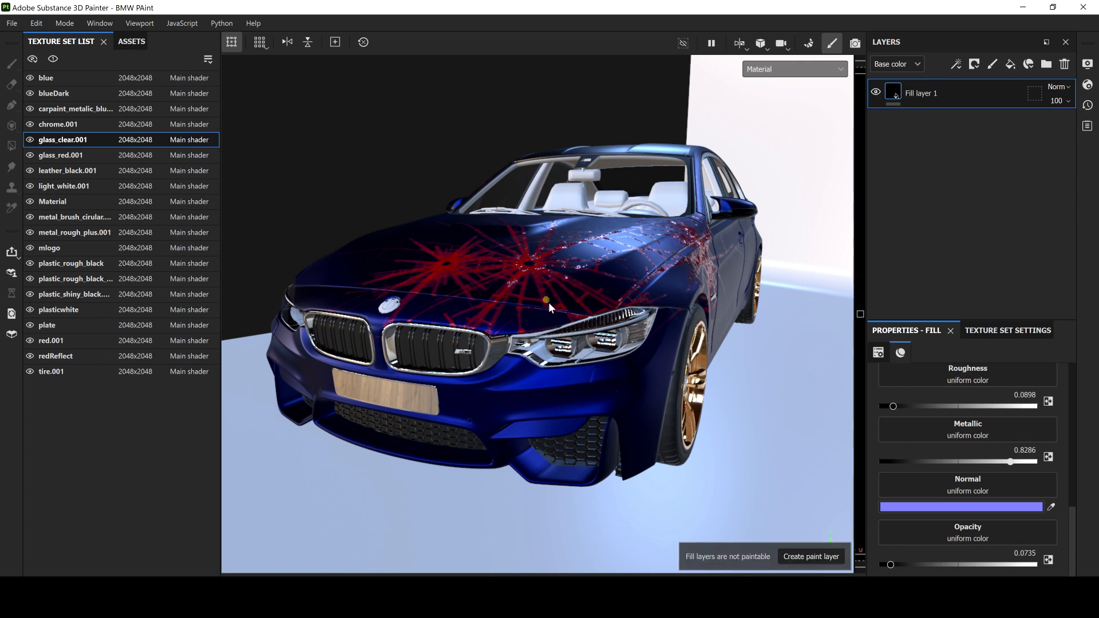
left_click_drag(537, 262, 565, 307, "alt")
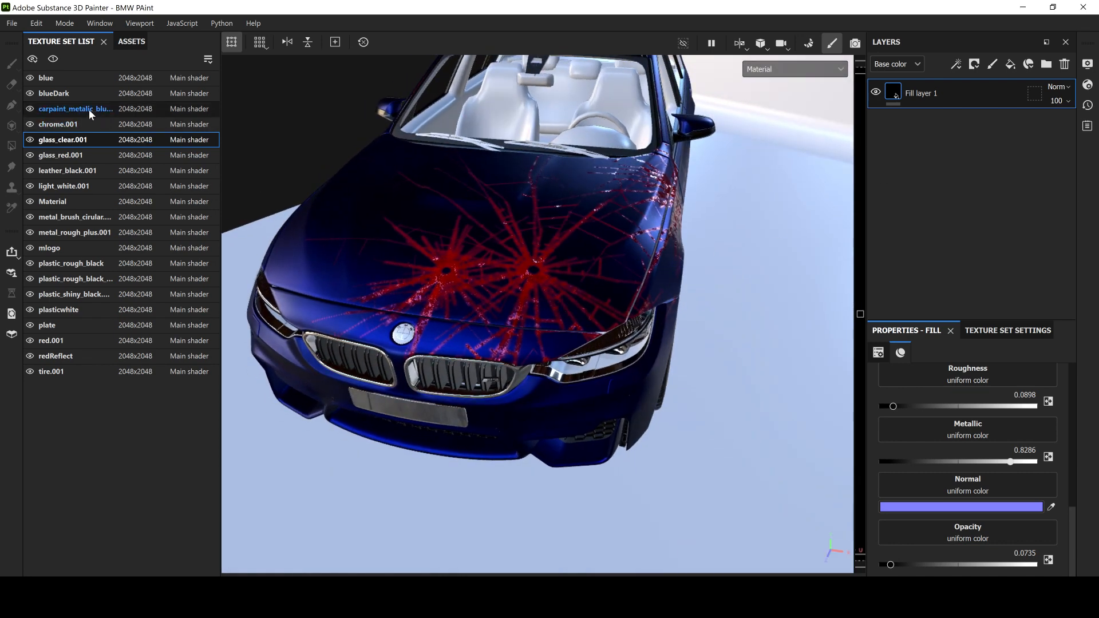
left_click(54, 108)
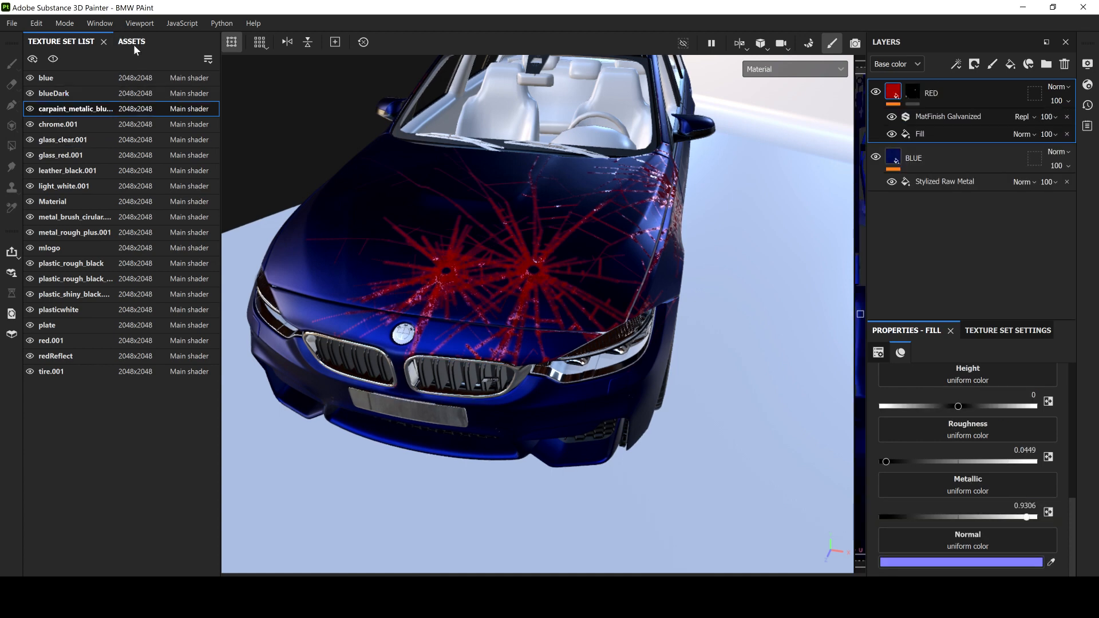
right_click(914, 91)
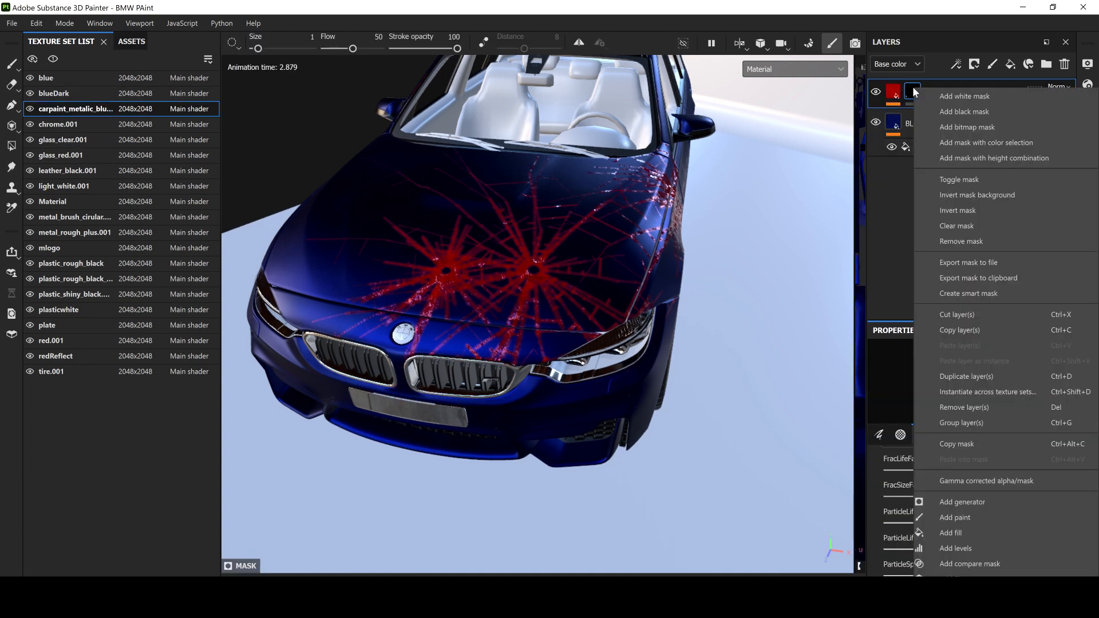
left_click(957, 226)
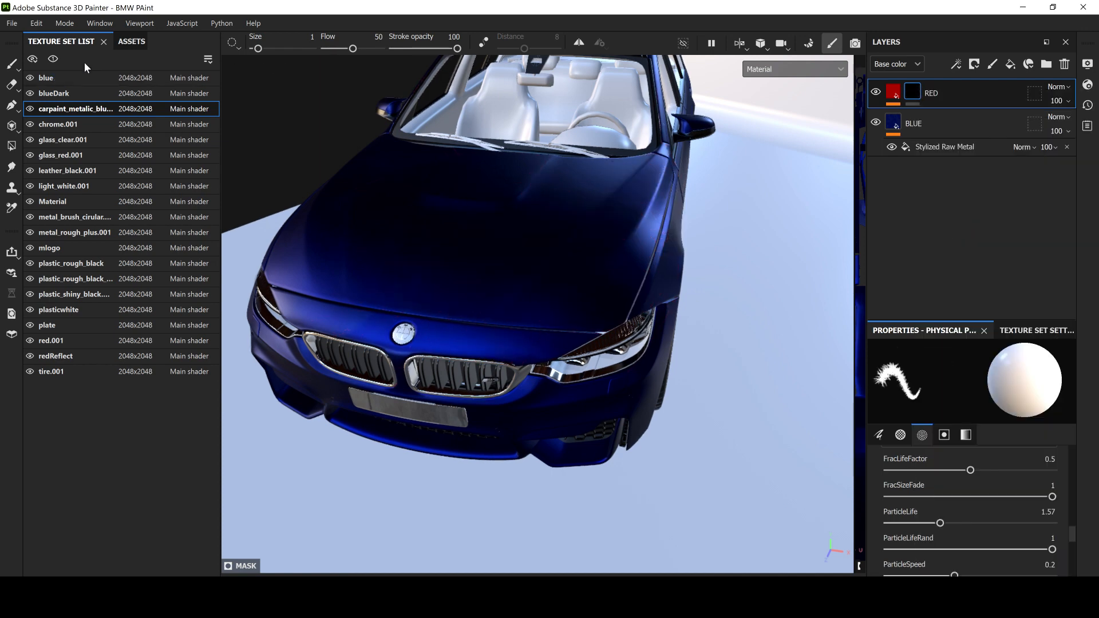
Step: Choose the Fracture particle brush and apply it to the middle of the hood on the RED layer's mask
left_click(131, 43)
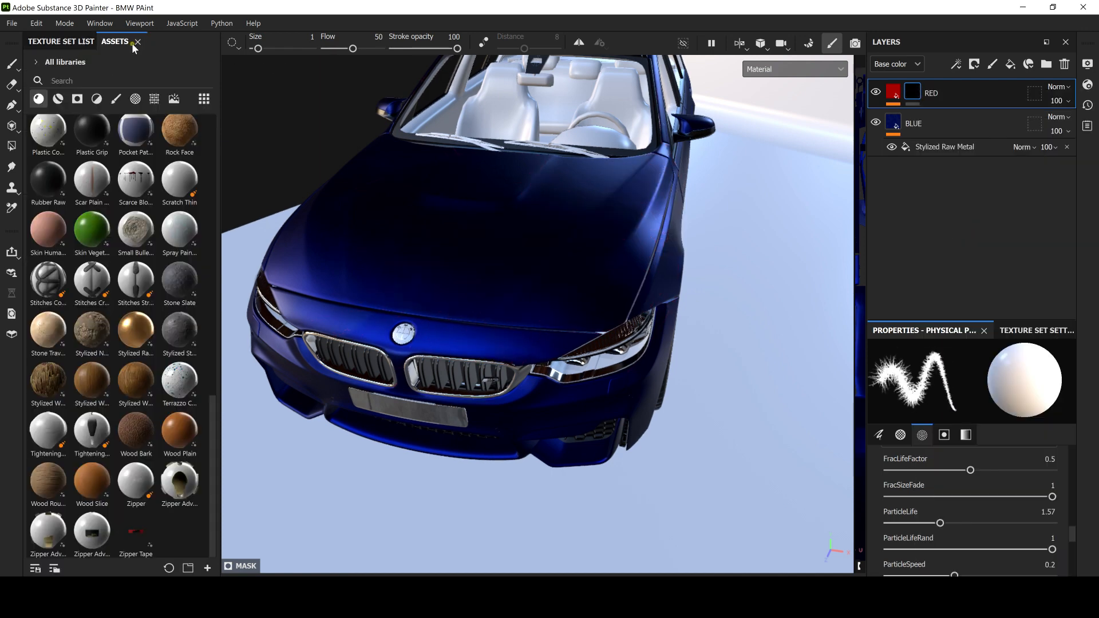
left_click(115, 99)
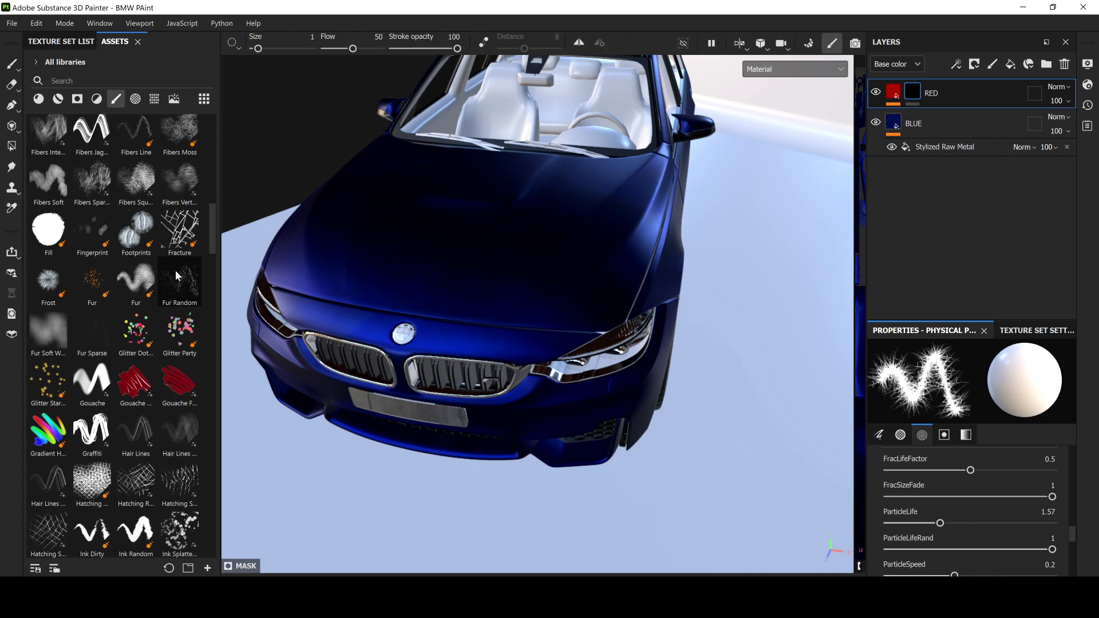
mouse_move(179, 230)
left_mouse_down()
mouse_move(453, 280)
mouse_move(160, 224)
left_mouse_up()
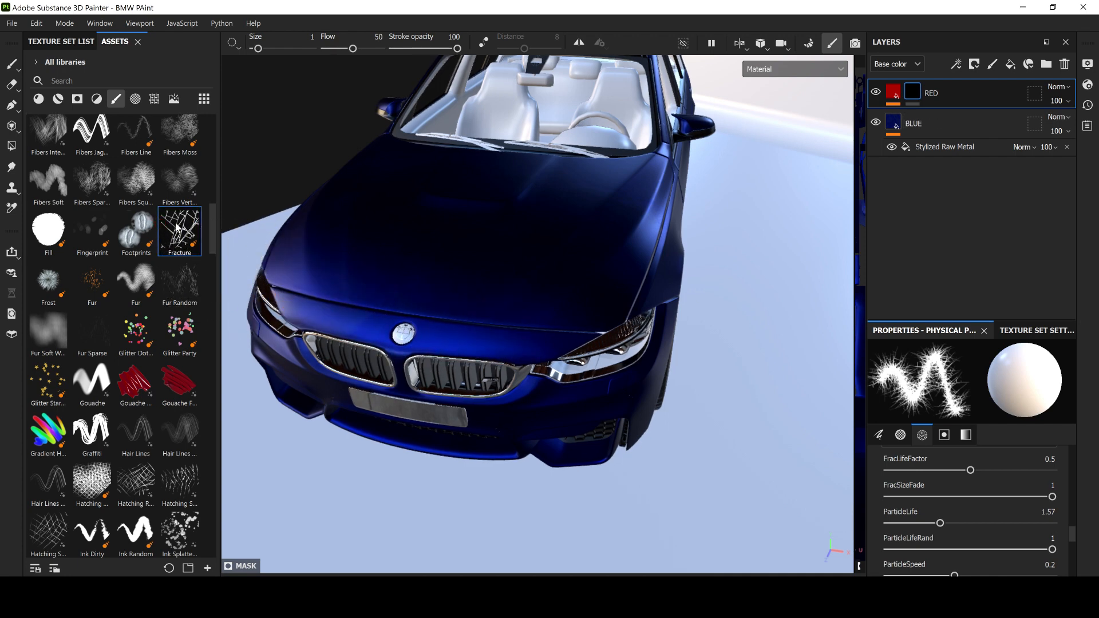
left_click(176, 228)
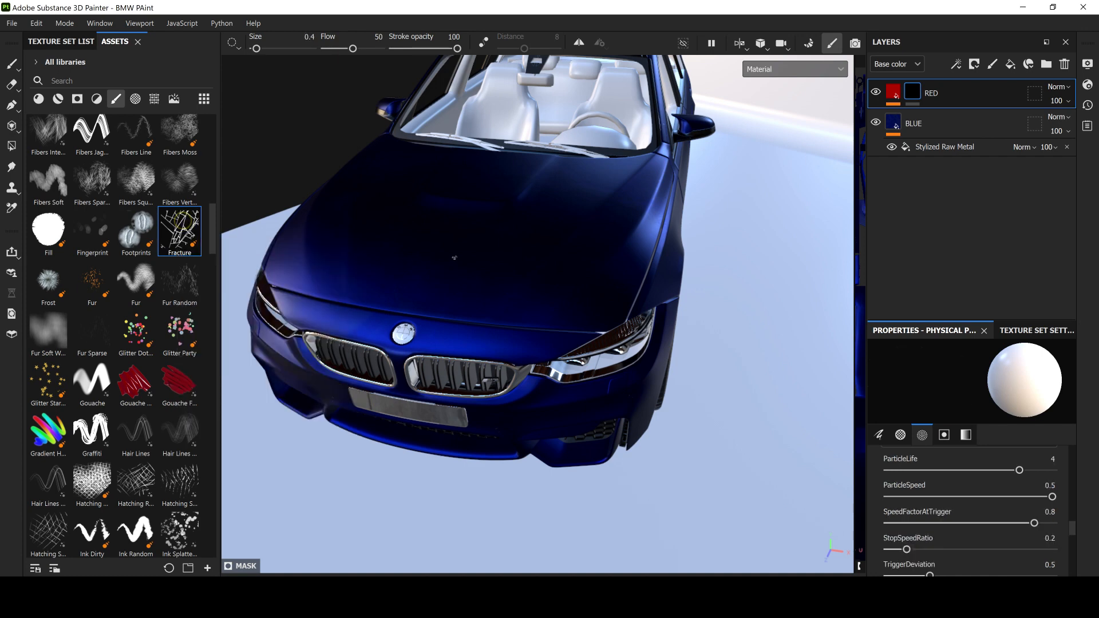
left_click(457, 278)
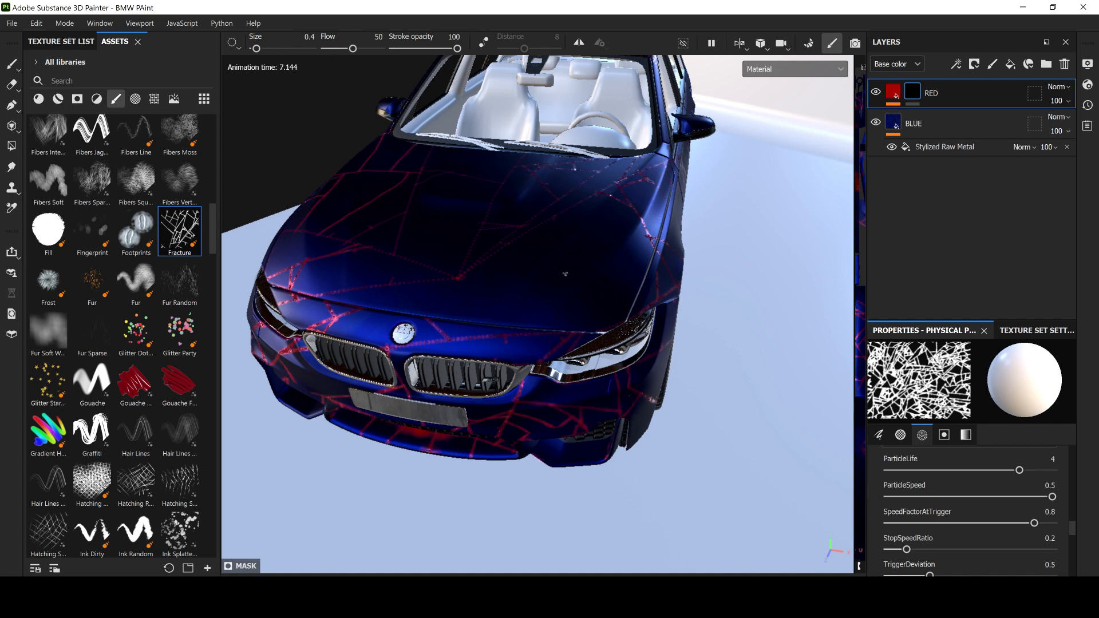
Step: Examine the red fracture lines along the car's side, trunk and front from several angles
left_click_drag(544, 214, 322, 198, "alt")
middle_click_drag(648, 316, 292, 266, "alt")
mouse_move(722, 296)
middle_mouse_down("alt")
mouse_move(577, 314)
mouse_move(418, 309)
middle_mouse_up("alt")
middle_click_drag(678, 295, 410, 317, "alt")
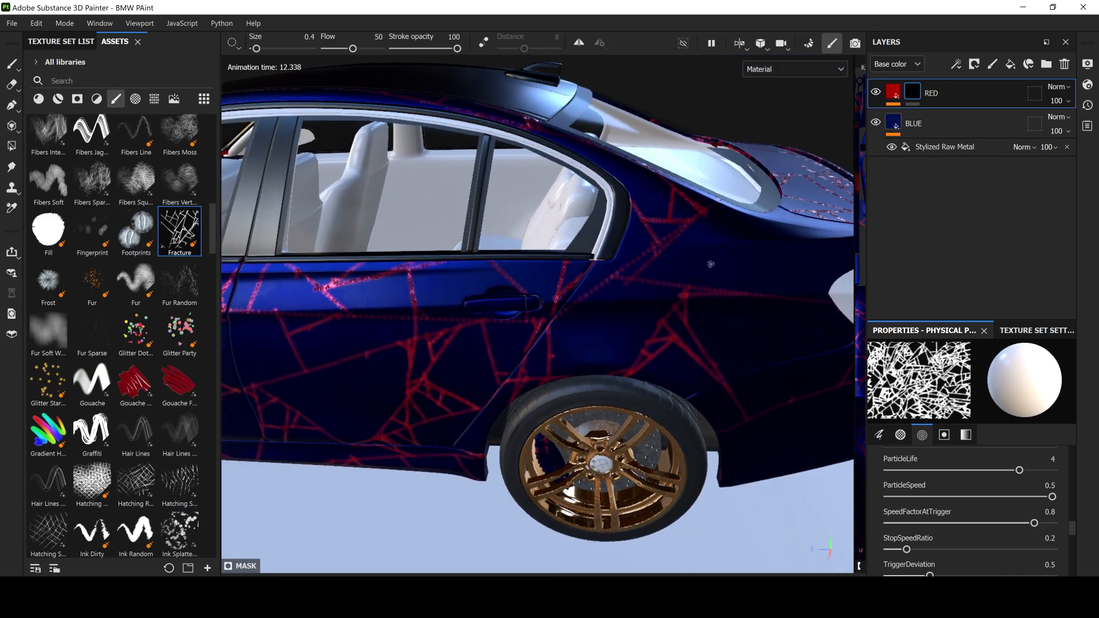
left_click_drag(714, 262, 515, 317, "alt")
middle_click_drag(685, 308, 452, 243, "alt")
middle_click_drag(708, 247, 487, 276, "alt")
left_click_drag(665, 268, 507, 269, "alt")
middle_click_drag(456, 274, 591, 242, "alt")
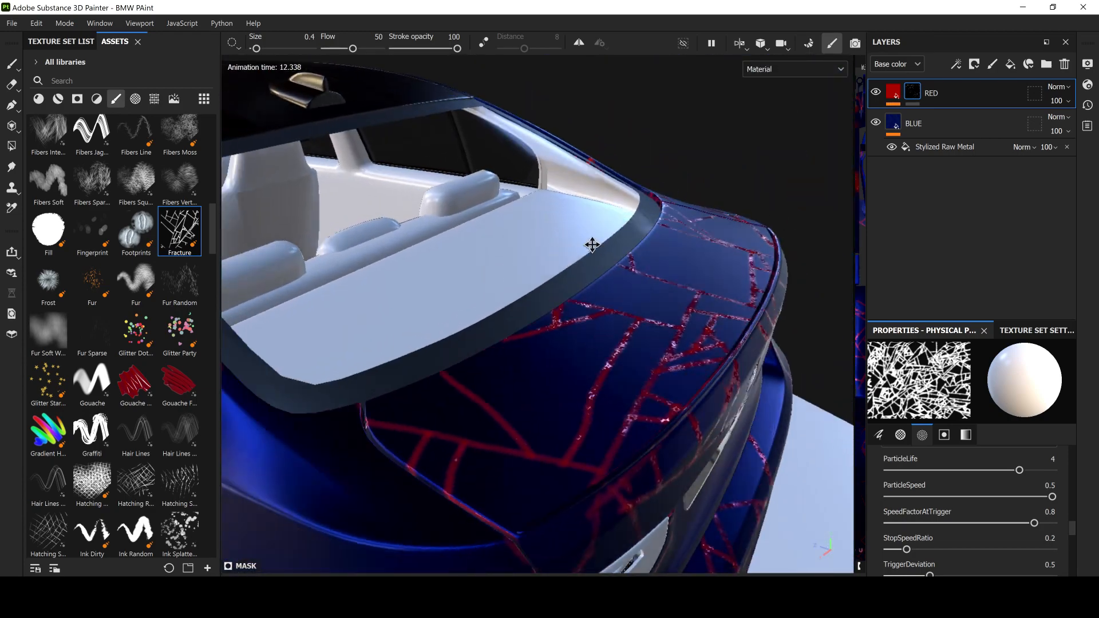
left_click_drag(591, 243, 721, 226, "alt")
middle_click_drag(585, 254, 769, 191, "alt")
scroll(579, 289, "down", 5)
left_click_drag(413, 254, 704, 223, "alt")
left_click_drag(338, 308, 387, 309, "alt")
scroll(387, 309, "down", 5)
left_click_drag(303, 287, 344, 264, "alt")
middle_click_drag(354, 269, 625, 232, "alt")
left_click_drag(625, 232, 605, 229, "alt")
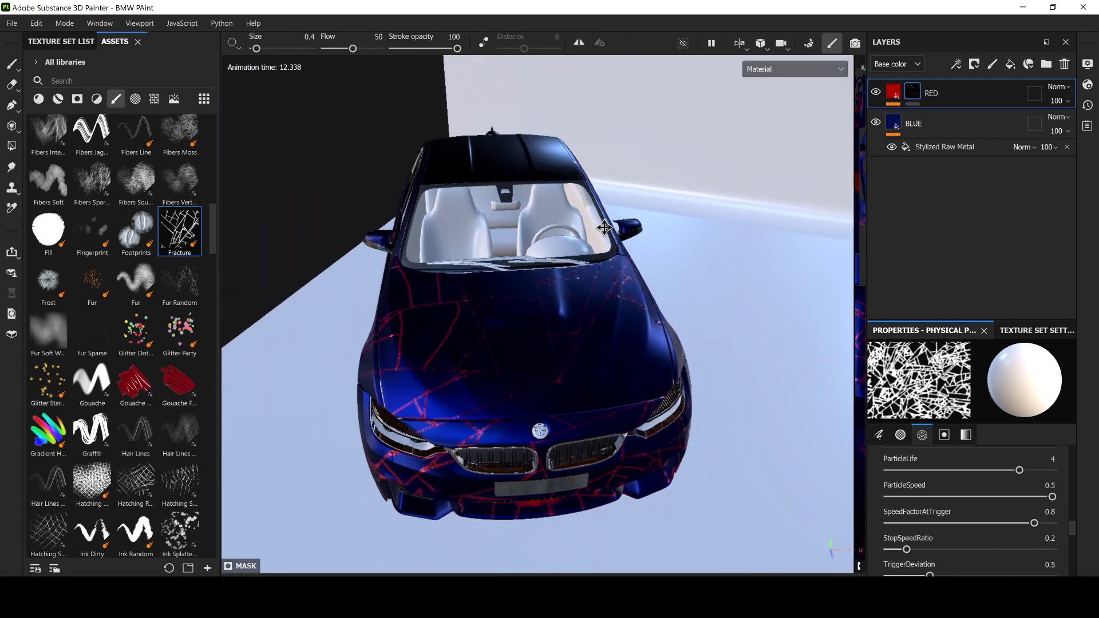
Step: Clear the RED layer's mask and paint with the Burn particle brush around the BMW badge on the hood
right_click(913, 92)
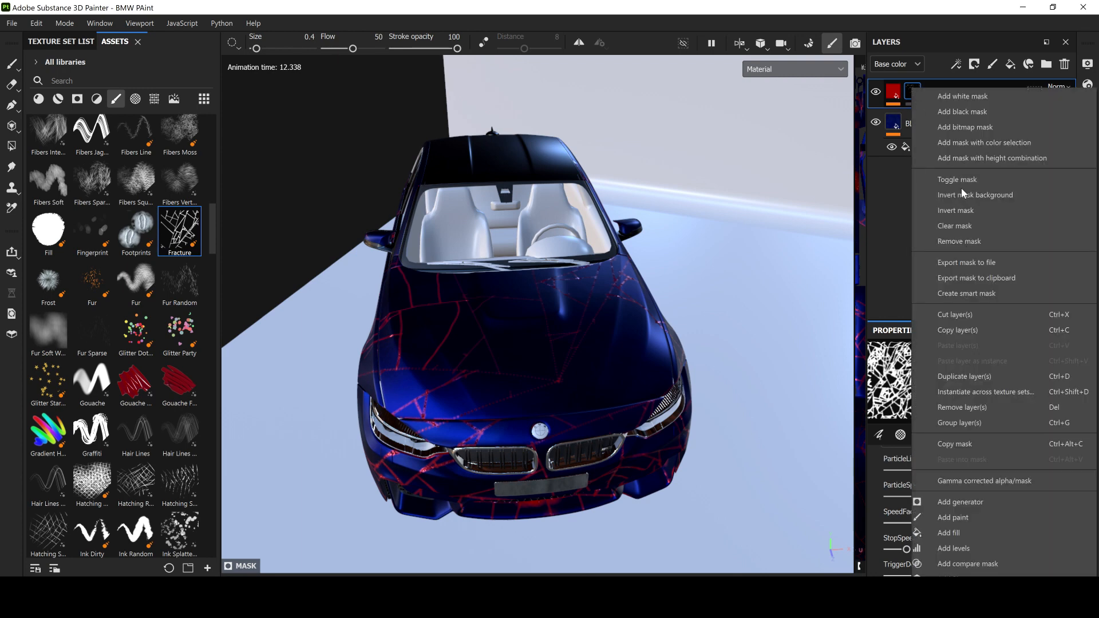
left_click(959, 226)
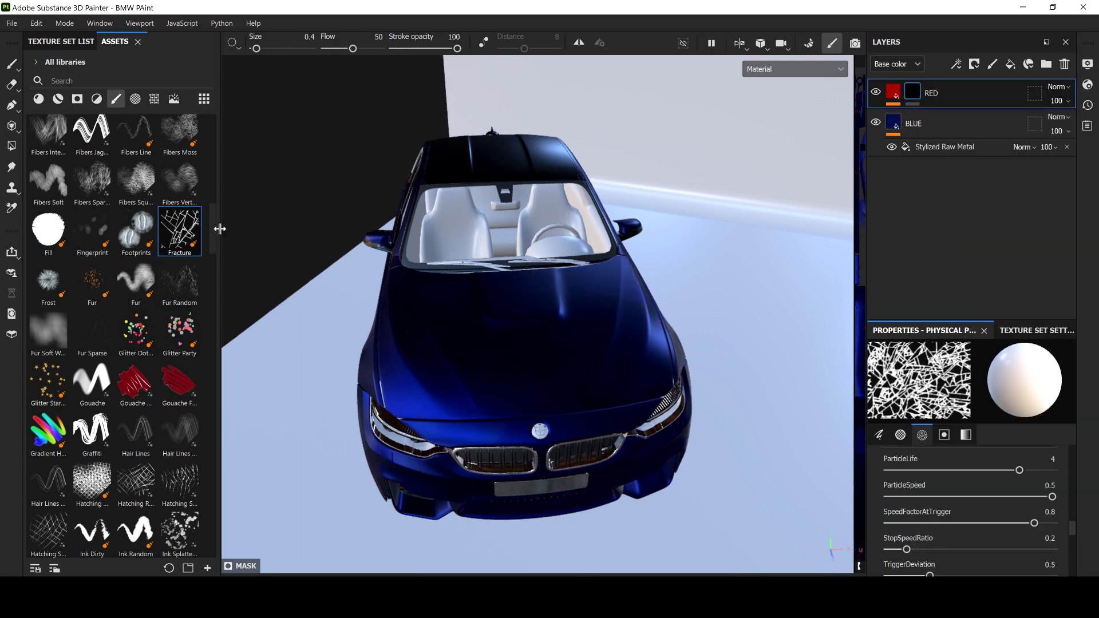
left_click_drag(215, 228, 201, 153)
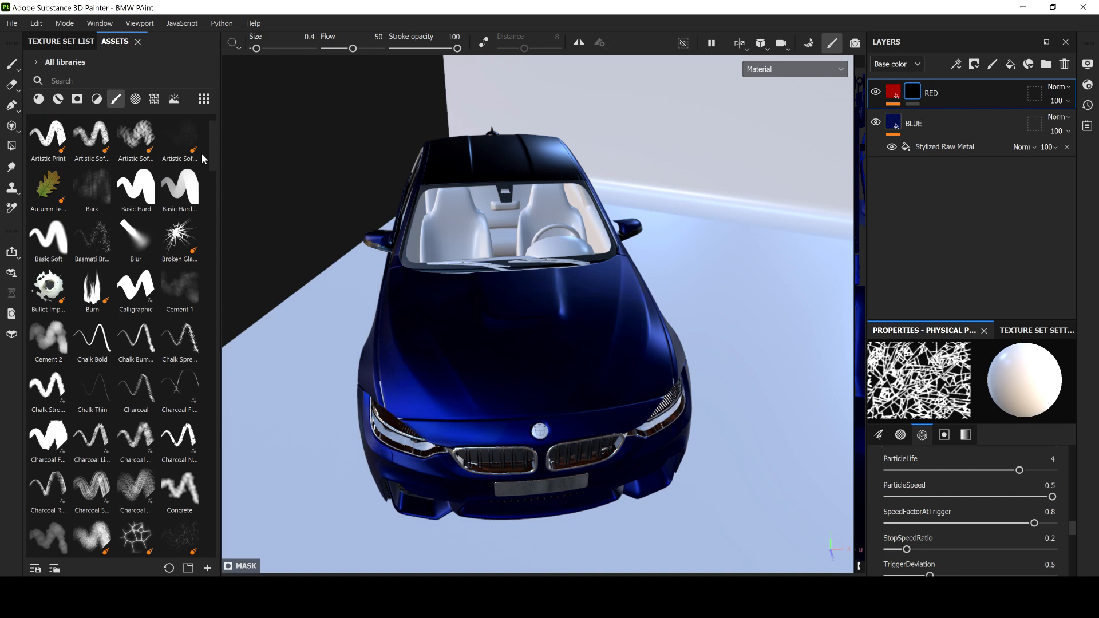
left_click(91, 289)
left_click(541, 429)
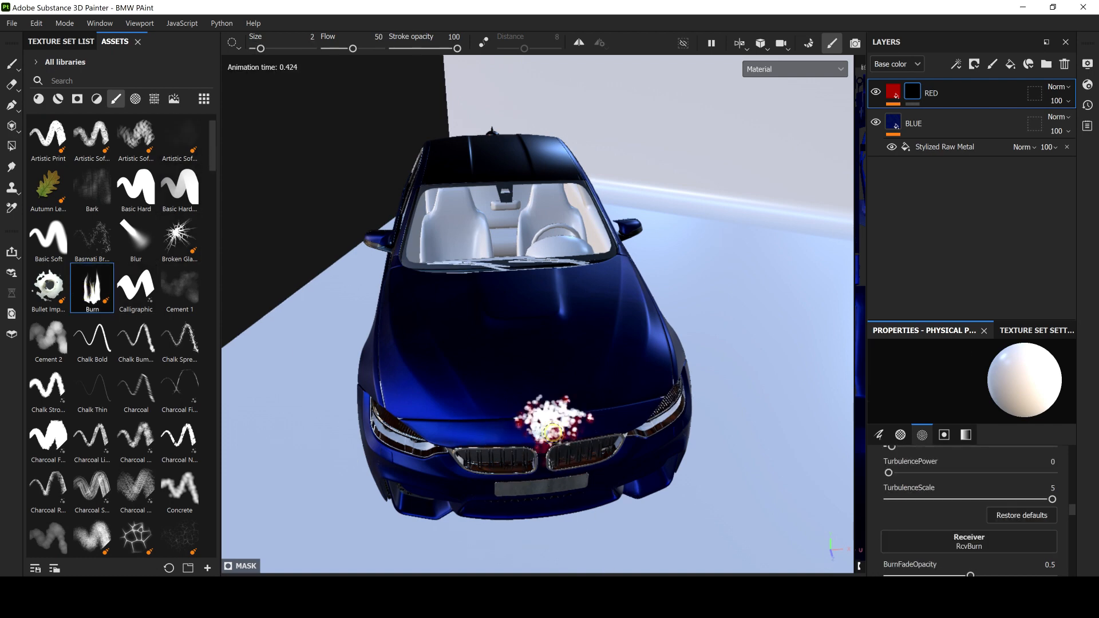
left_click(540, 430)
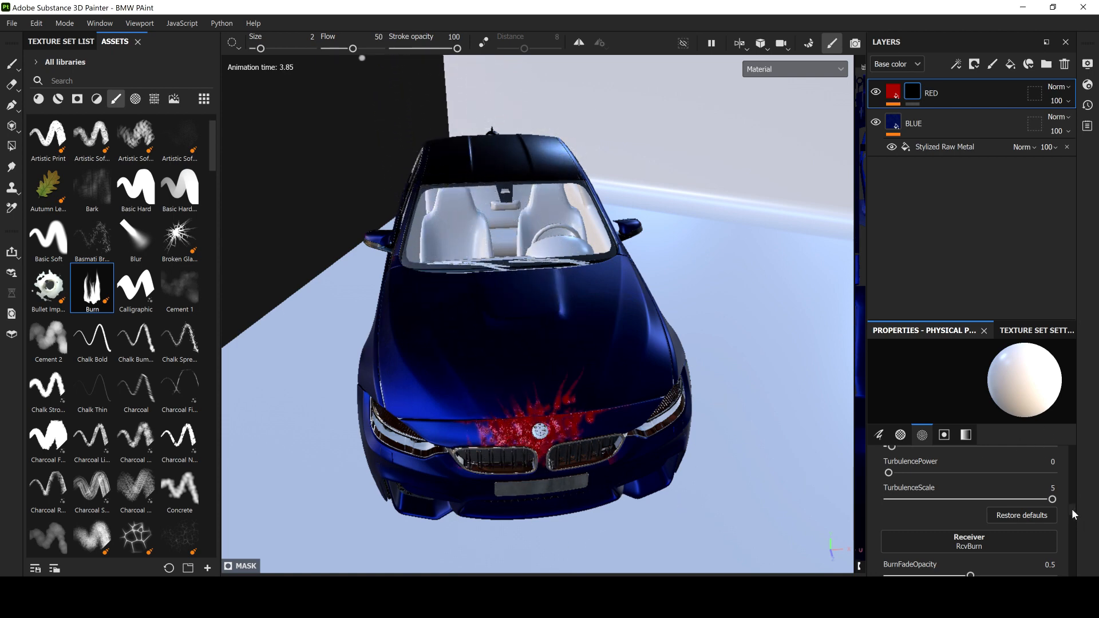
Step: Set BurnLife to 1.57 and apply the Burn brush to the hood edge between the badge and the driver-side headlight
left_click_drag(1072, 511, 1074, 527)
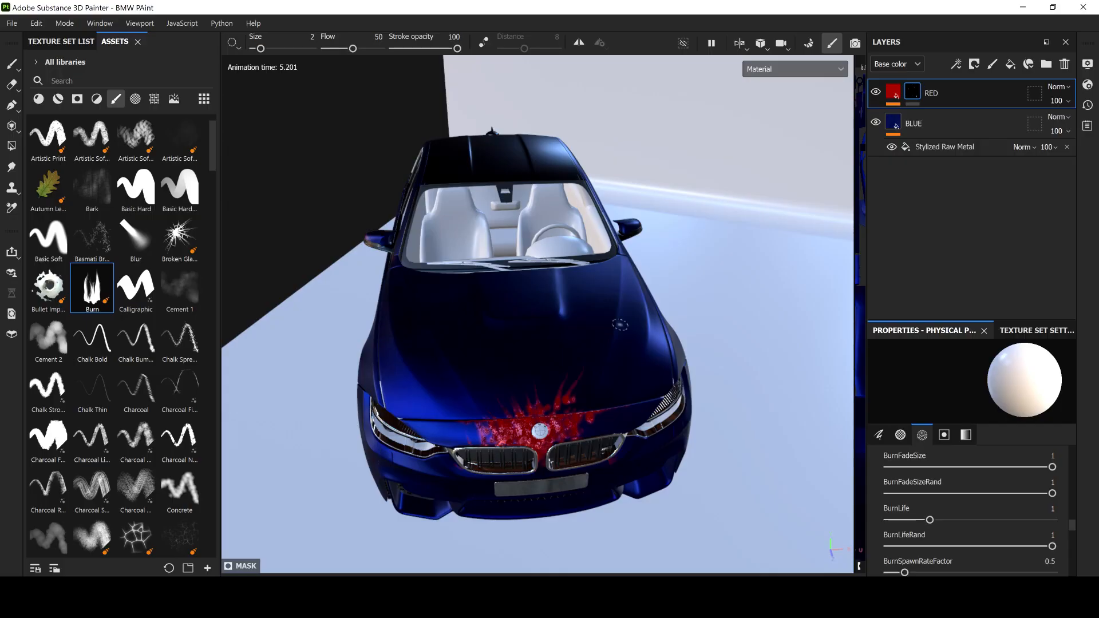
right_click(911, 101)
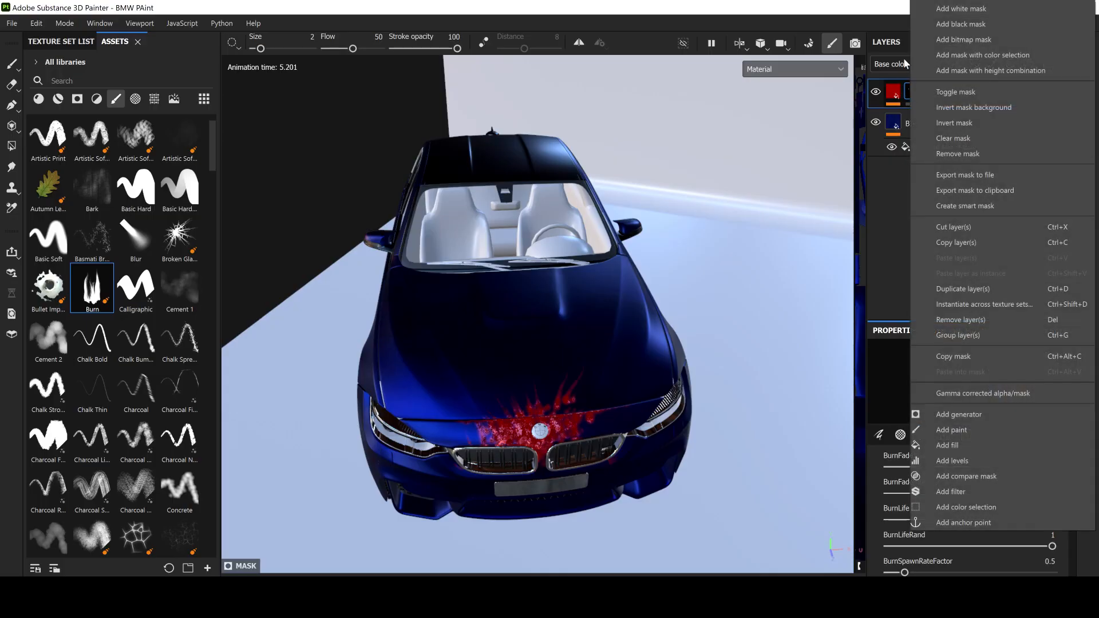
left_click(856, 2)
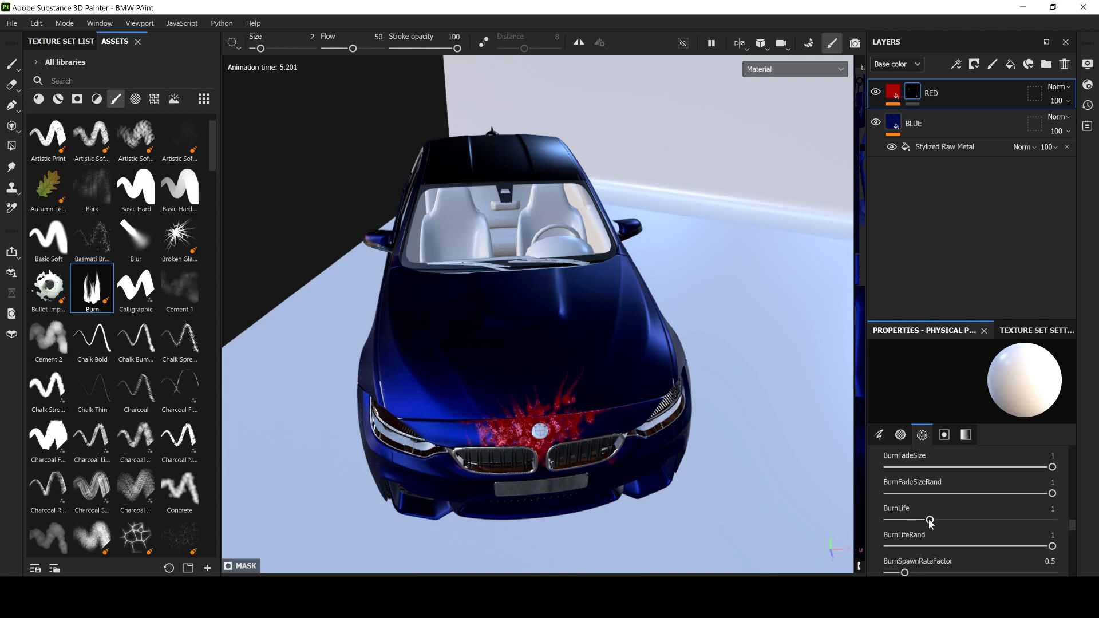
left_click_drag(930, 522, 953, 521)
left_click(582, 428)
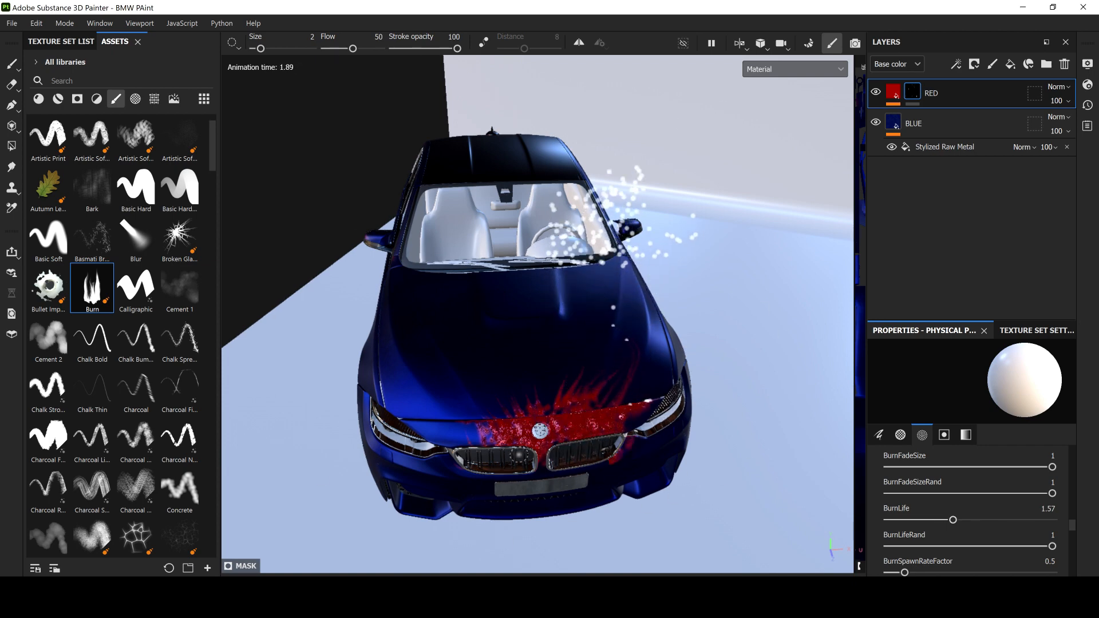
Step: Set BurnLife to 2.71 and paint longer flames on the hood's front edge beside and above the badge
left_click_drag(953, 519, 997, 531)
left_click(492, 440)
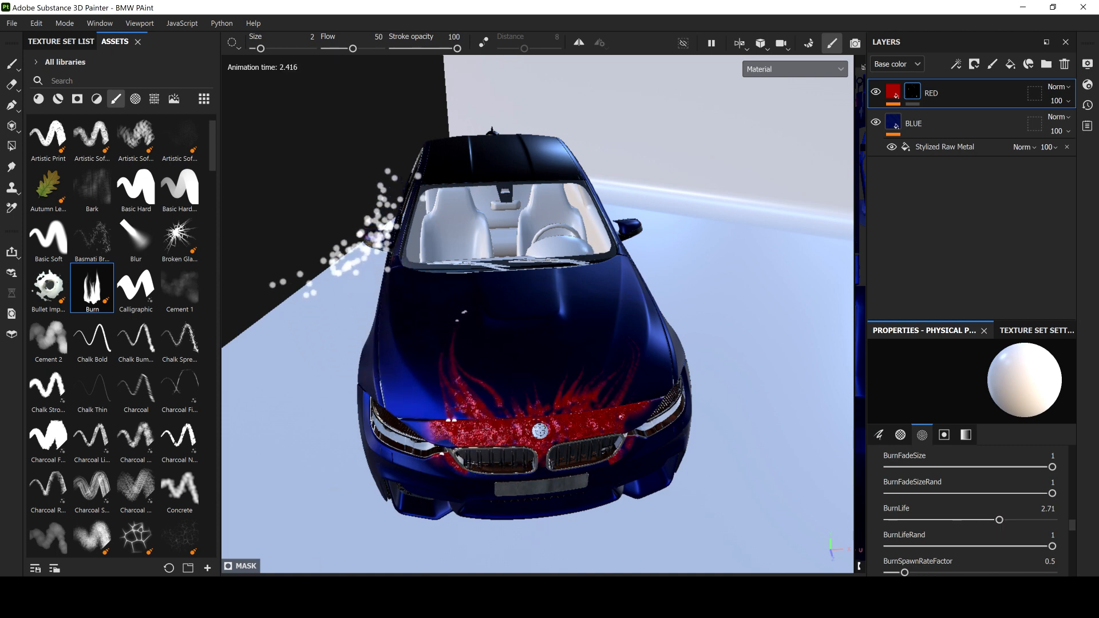
left_click(555, 409)
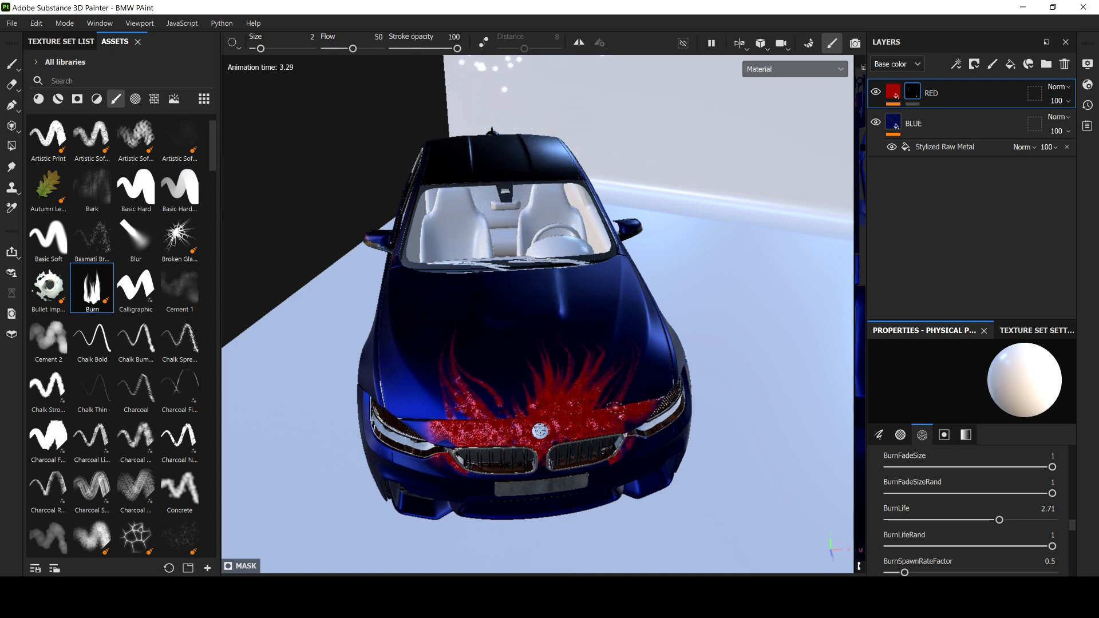
Step: Set BurnFadeSize to 0.54 and BurnFadeSizeRand to 0.56, and paint flames on the hood near both headlights
scroll(1072, 535, "down", 2)
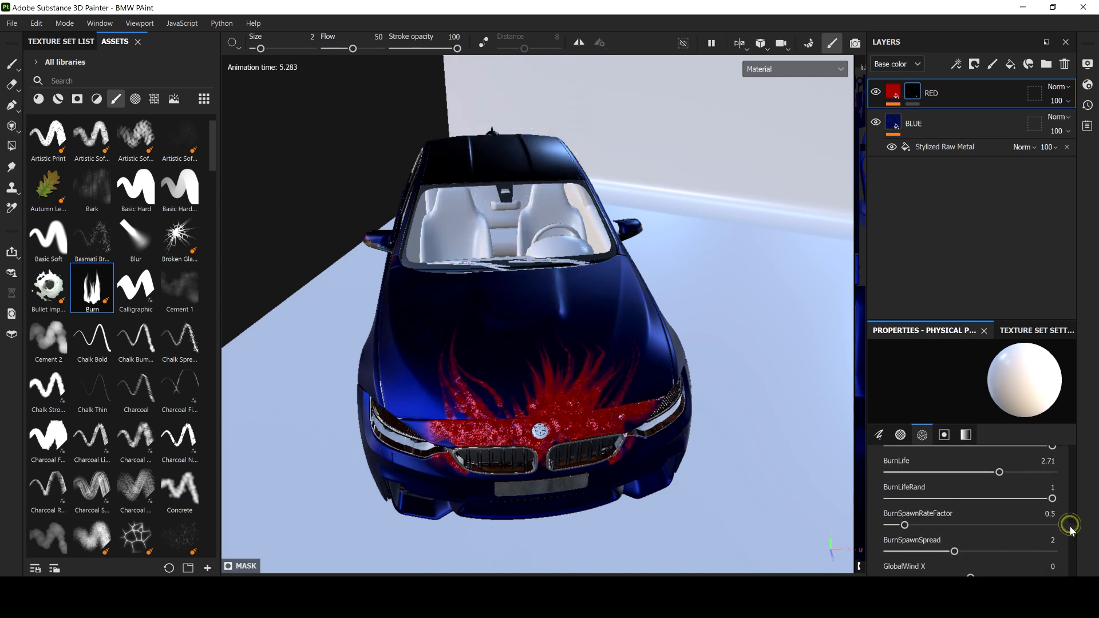
scroll(1072, 529, "up", 3)
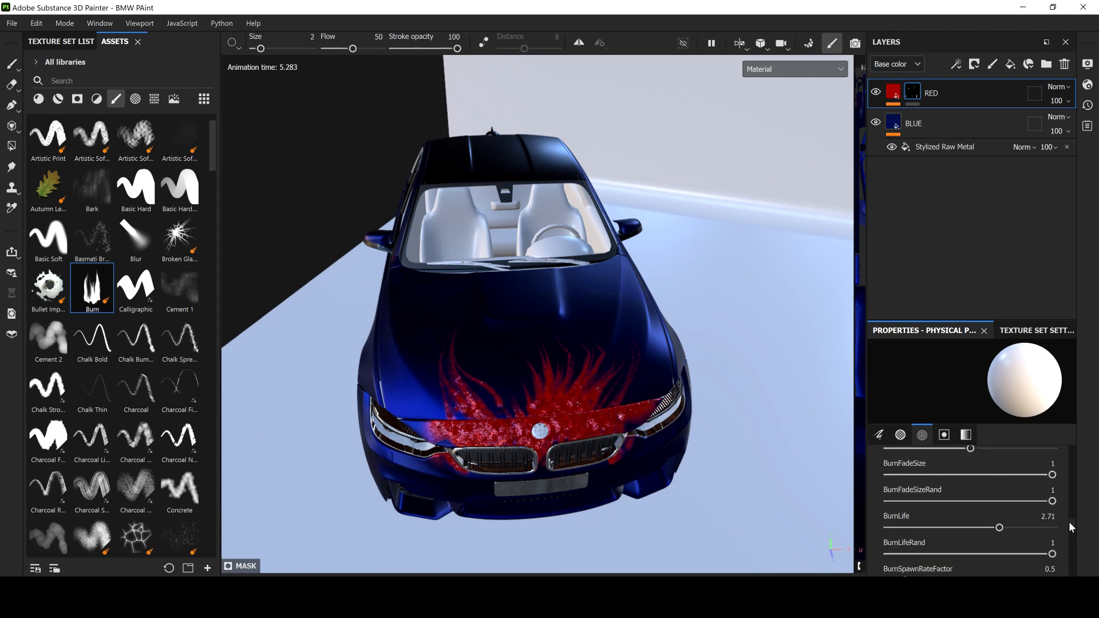
scroll(1072, 527, "up", 7)
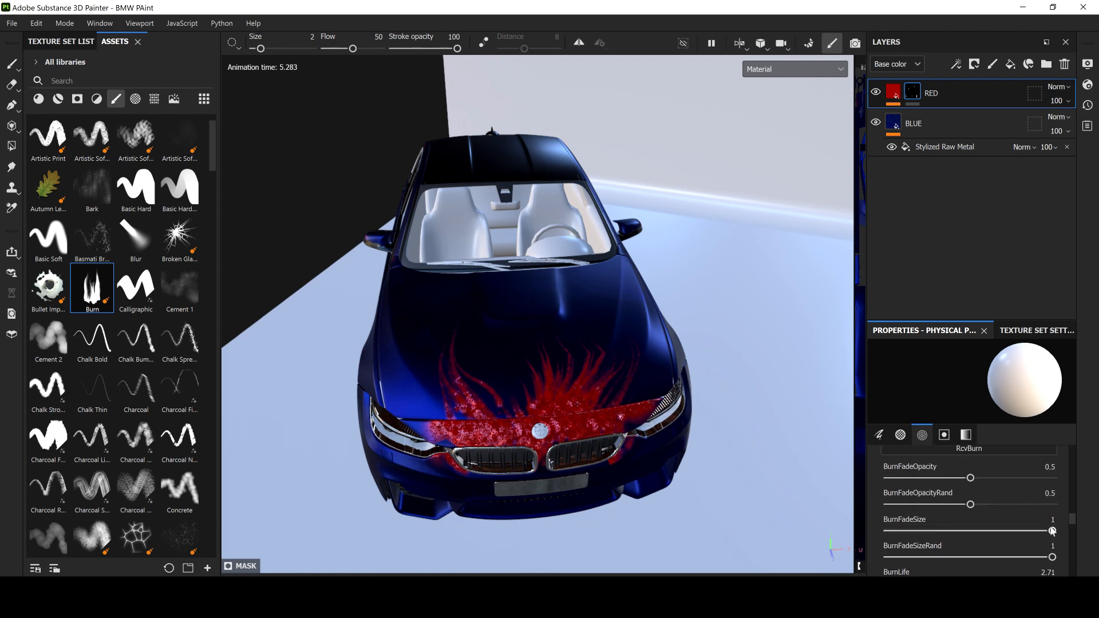
left_click_drag(1052, 532, 977, 533)
left_click_drag(1052, 559, 981, 561)
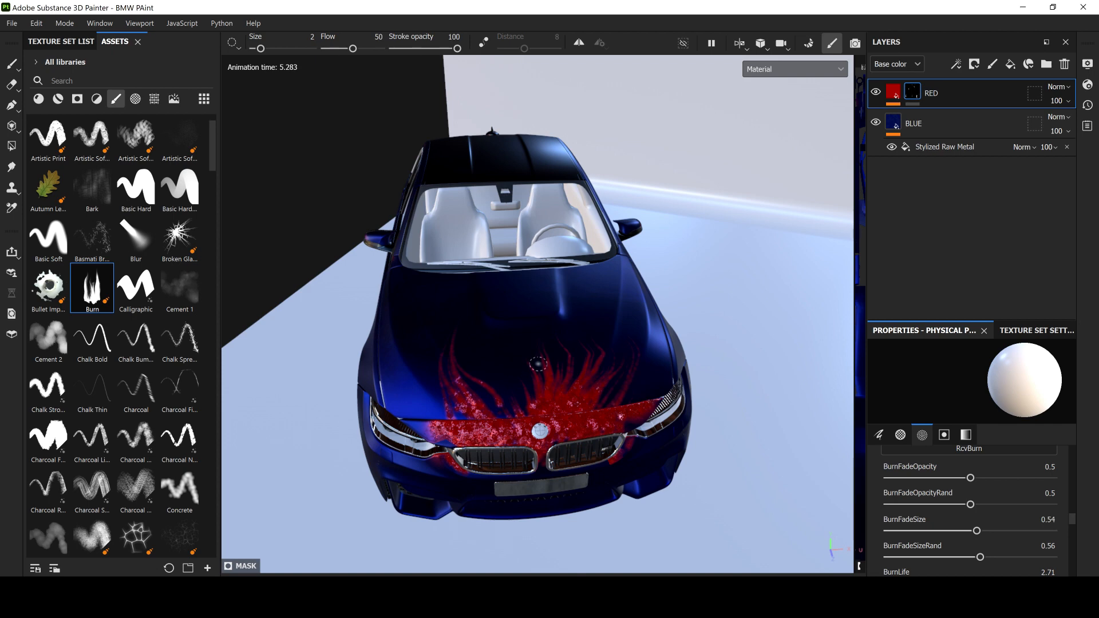
left_click_drag(408, 426, 445, 440)
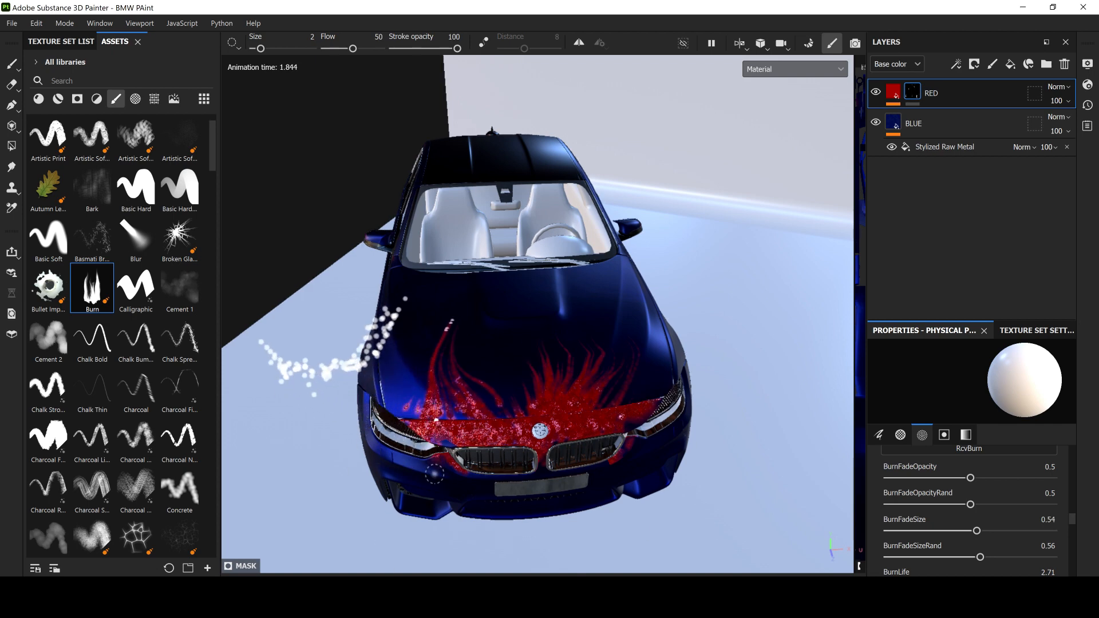
left_click_drag(648, 398, 611, 423)
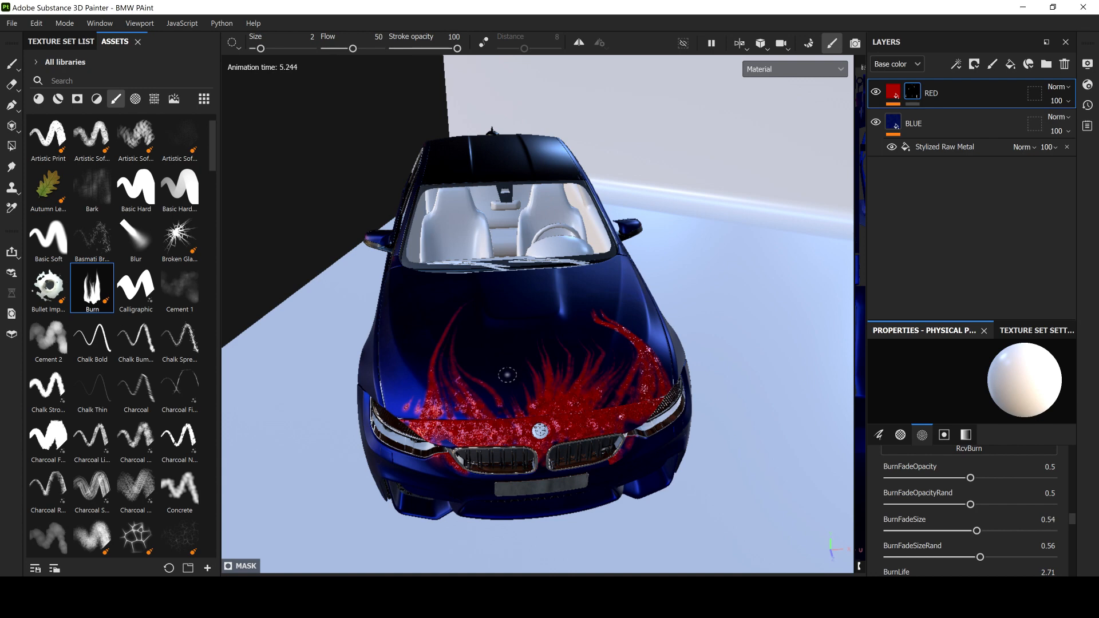
Step: Clear the burn flames from the RED layer's mask and select the Basic Soft brush
right_click(914, 96)
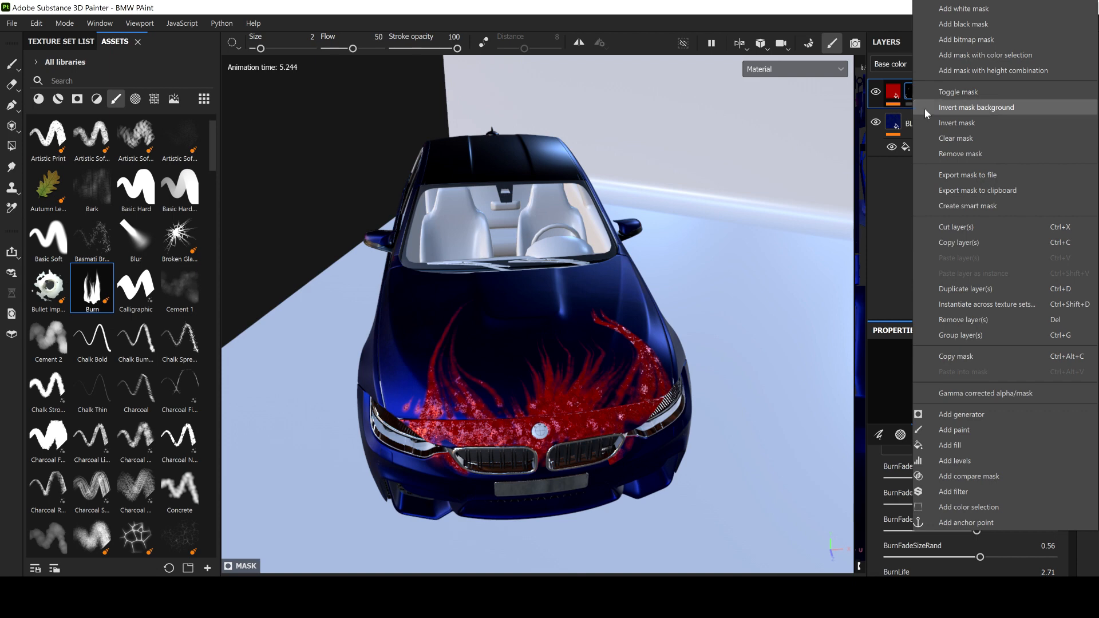
left_click(954, 139)
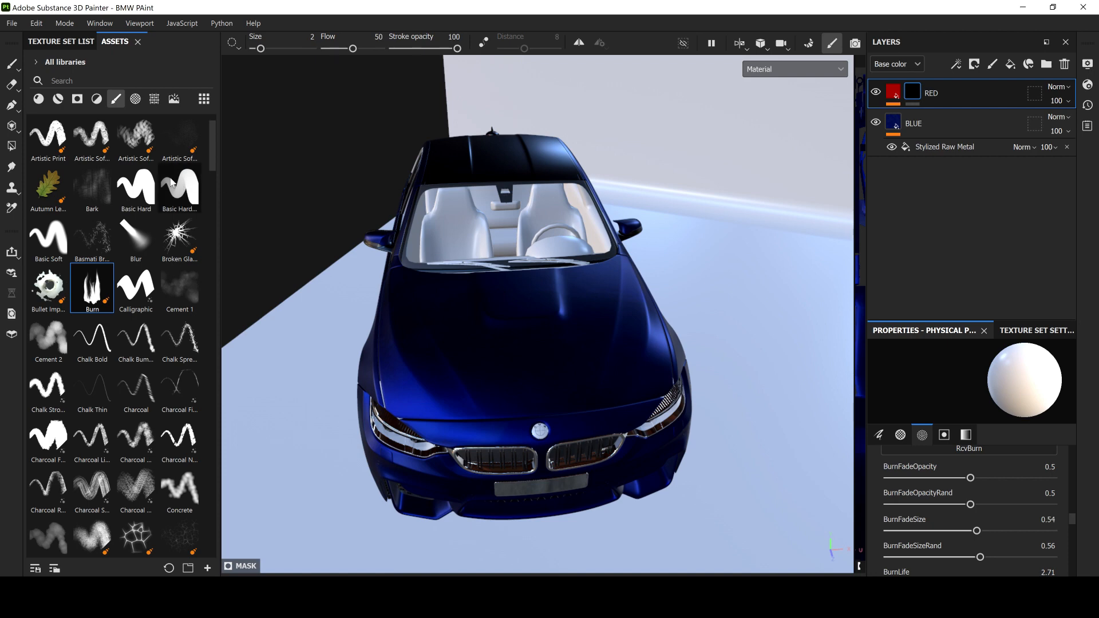
left_click(49, 240)
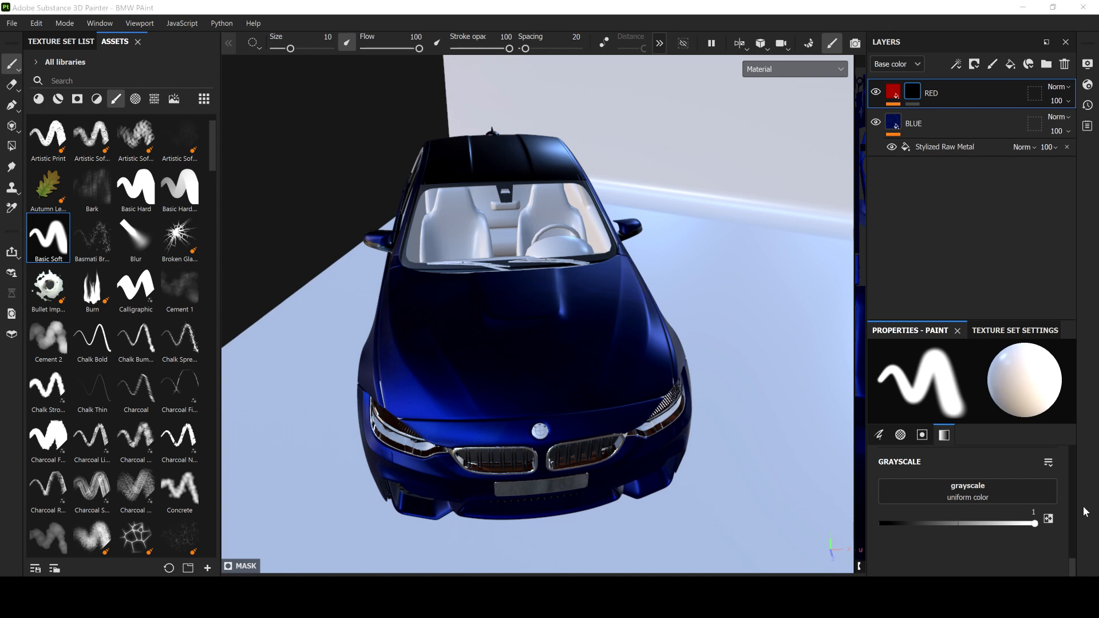
Step: On the RED layer's mask, set the brush size to 0.69 and flow to 51, and paint wavy flame outlines across the hood's front
left_click(913, 92)
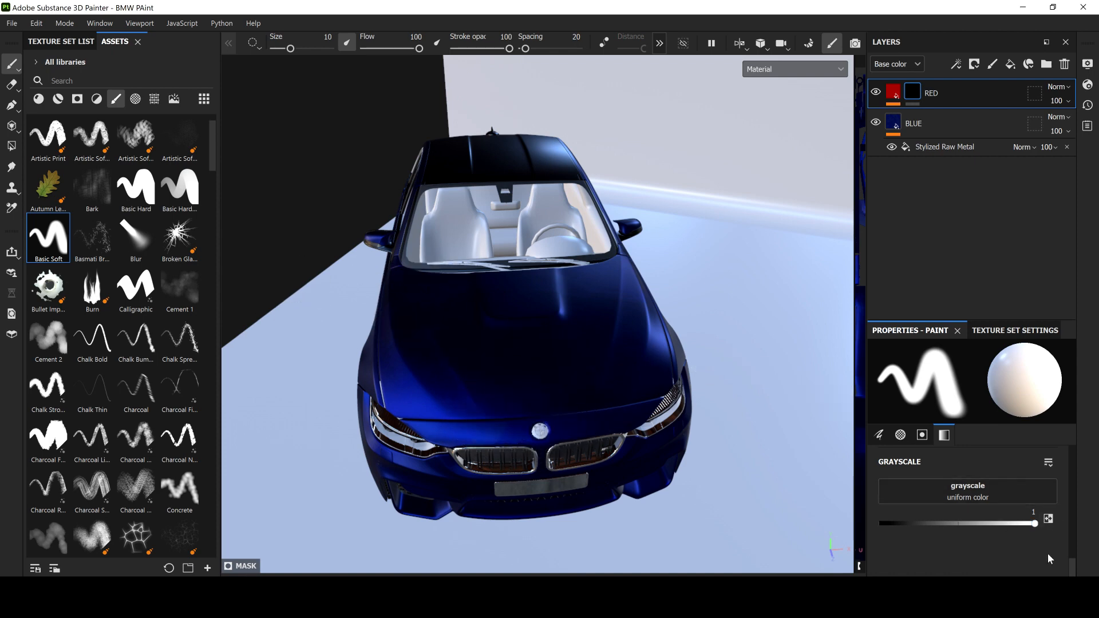
scroll(898, 457, "up", 3)
left_click_drag(935, 508, 905, 509)
scroll(1068, 472, "down", 3)
left_click_drag(1028, 506, 964, 505)
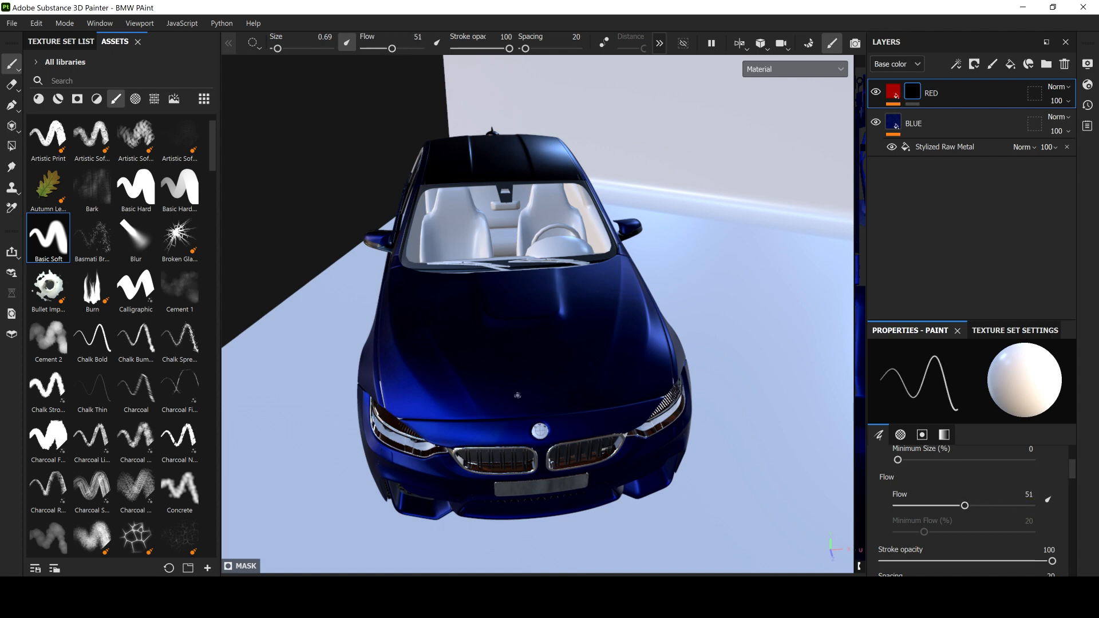
left_click_drag(464, 438, 464, 404)
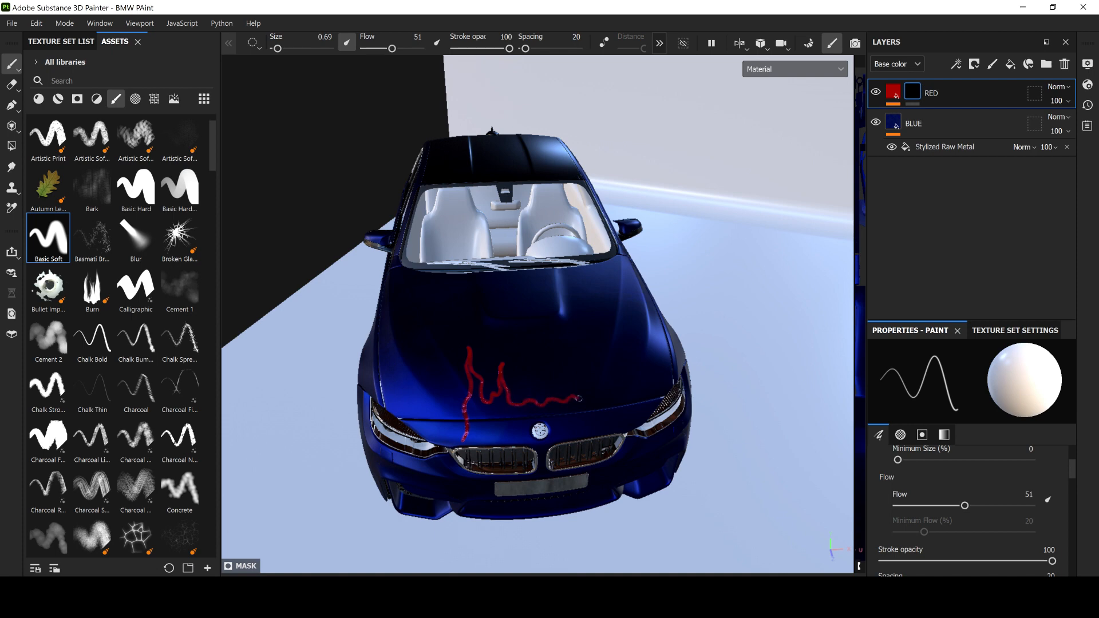
left_click_drag(590, 394, 587, 376)
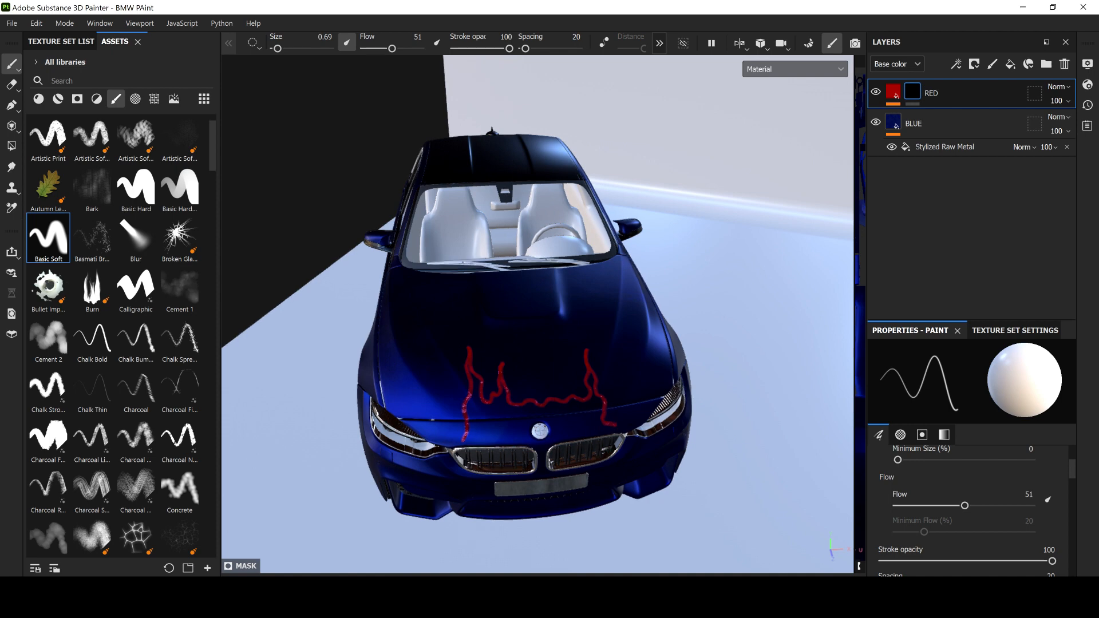
left_click_drag(428, 427, 434, 383)
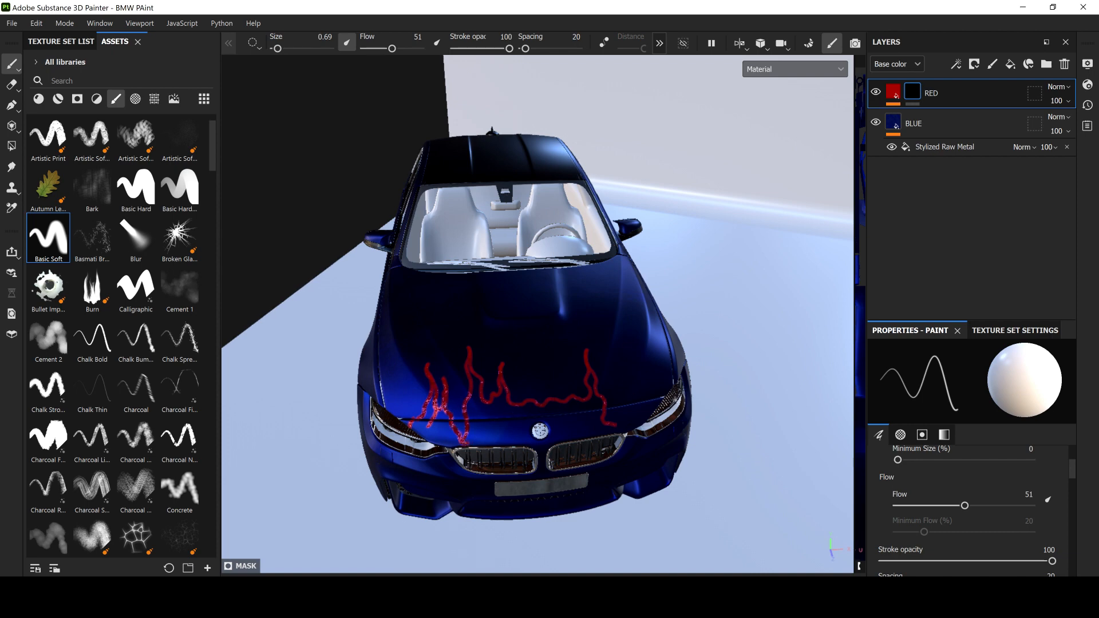
left_click_drag(612, 427, 628, 381)
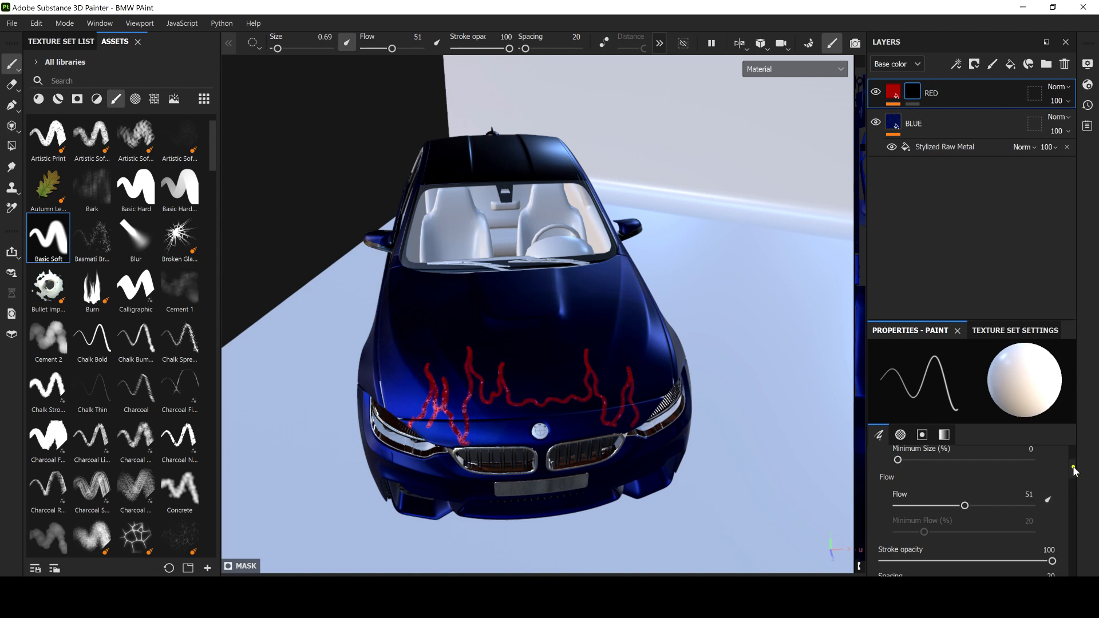
Step: Fill the area around the badge in red at brush size 8.97 and the passenger-side flames at size 0.95
scroll(1073, 471, "up", 3)
left_click_drag(897, 516, 934, 517)
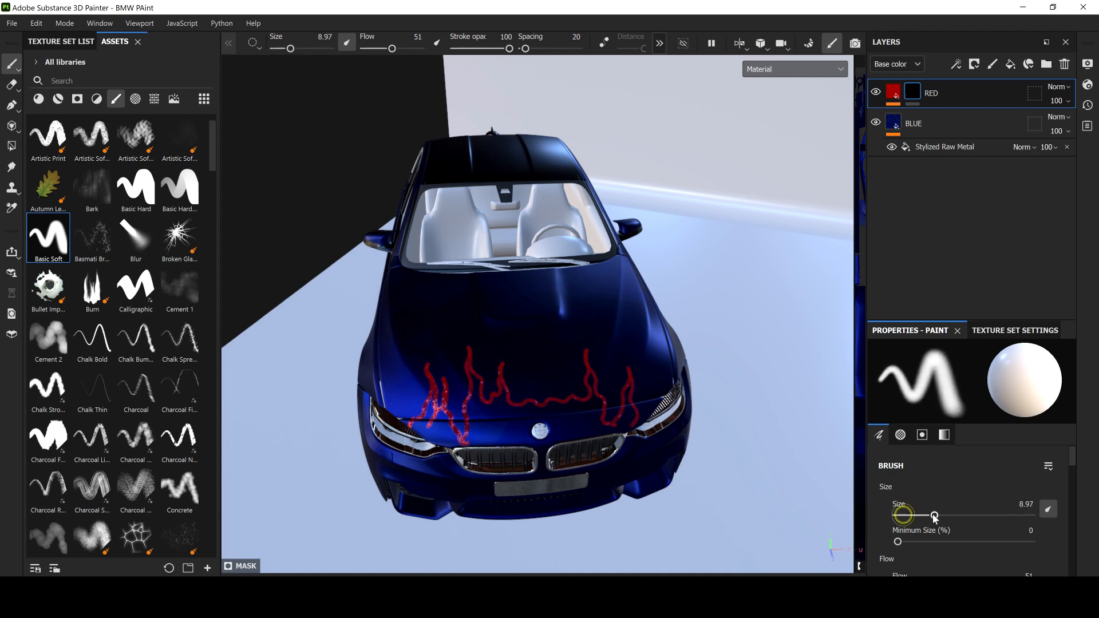
left_click(490, 435)
mouse_move(491, 436)
left_mouse_down()
mouse_move(559, 441)
mouse_move(535, 440)
mouse_move(581, 426)
mouse_move(570, 409)
mouse_move(563, 419)
mouse_move(588, 421)
mouse_move(505, 433)
left_mouse_up()
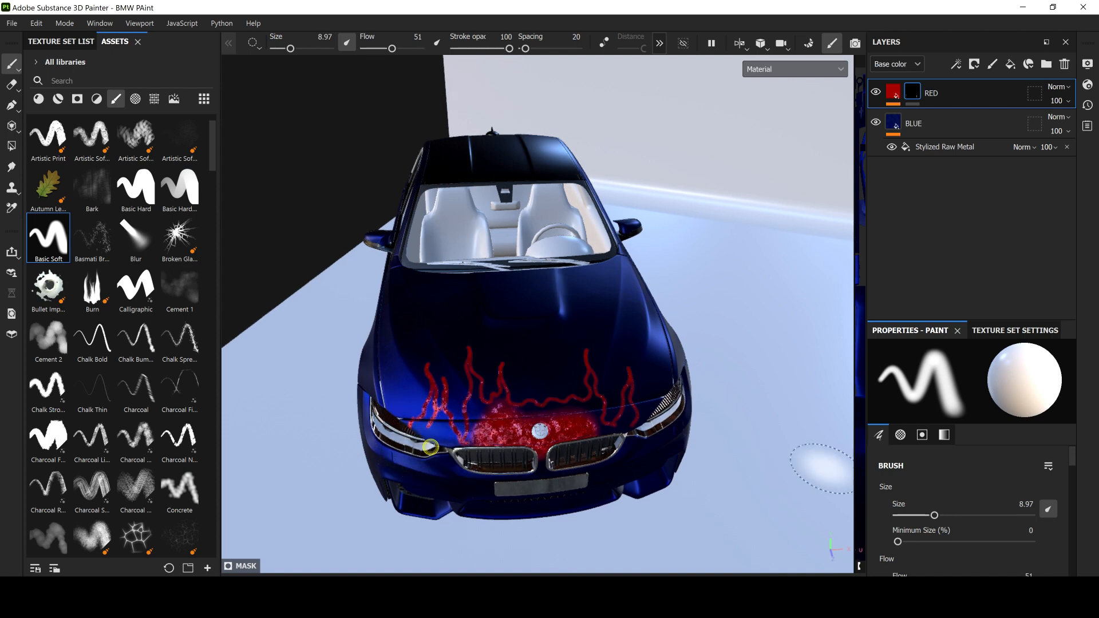
left_click_drag(934, 515, 906, 515)
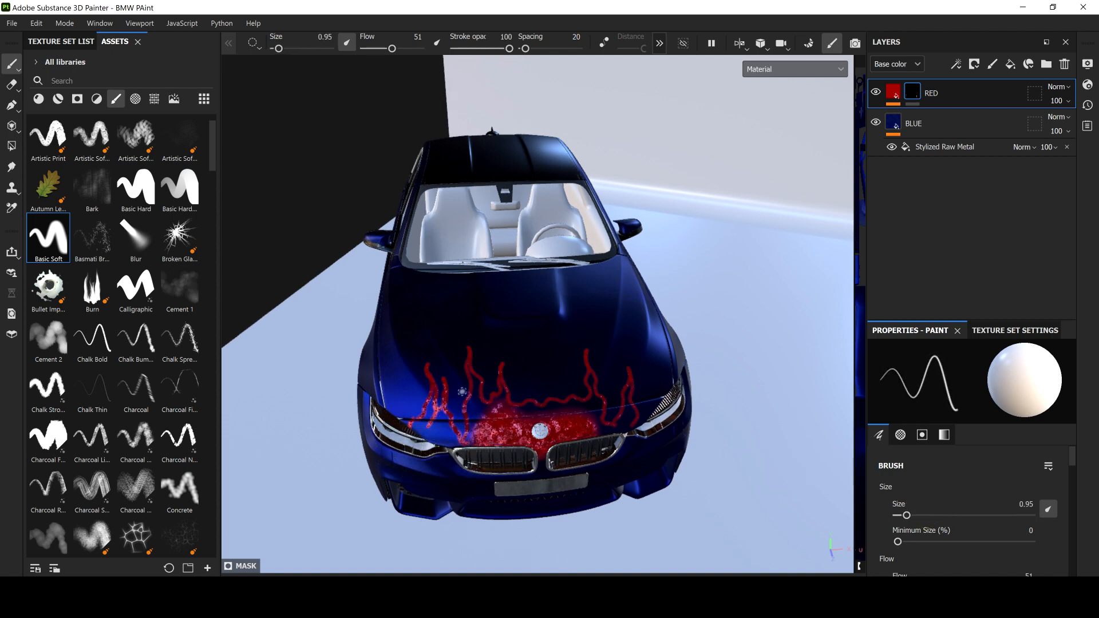
left_click_drag(434, 411, 433, 395)
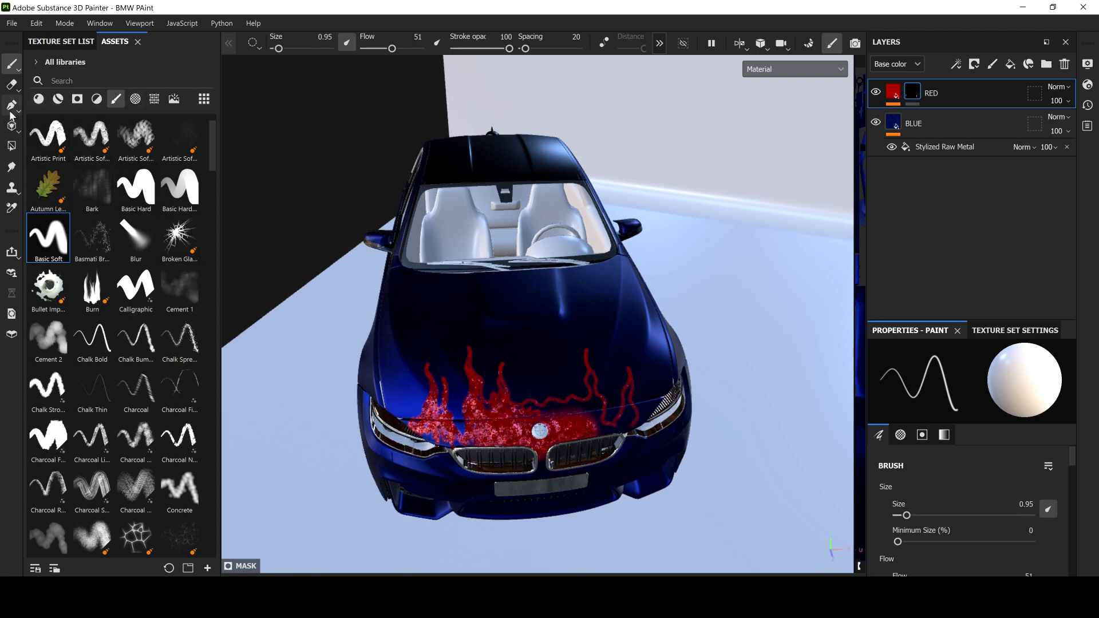
Step: Fade the red around the badge with the eraser at stroke opacity 40 and flow 48, and clear the RED layer's mask
left_click(11, 85)
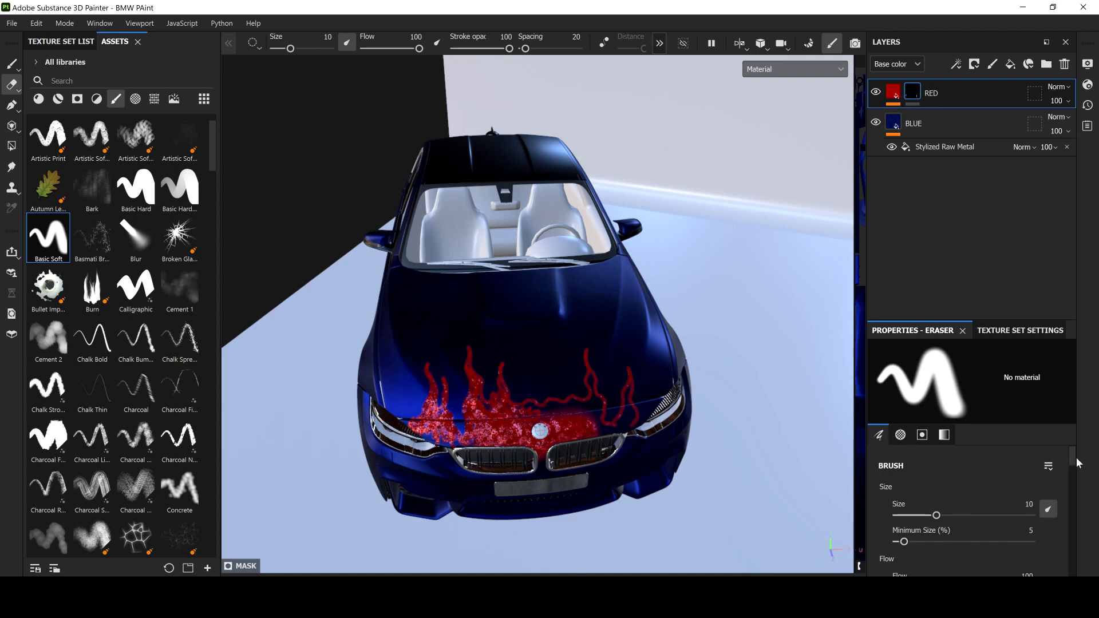
left_click_drag(1073, 461, 1069, 486)
scroll(1069, 486, "up", 1)
left_click_drag(973, 505, 950, 508)
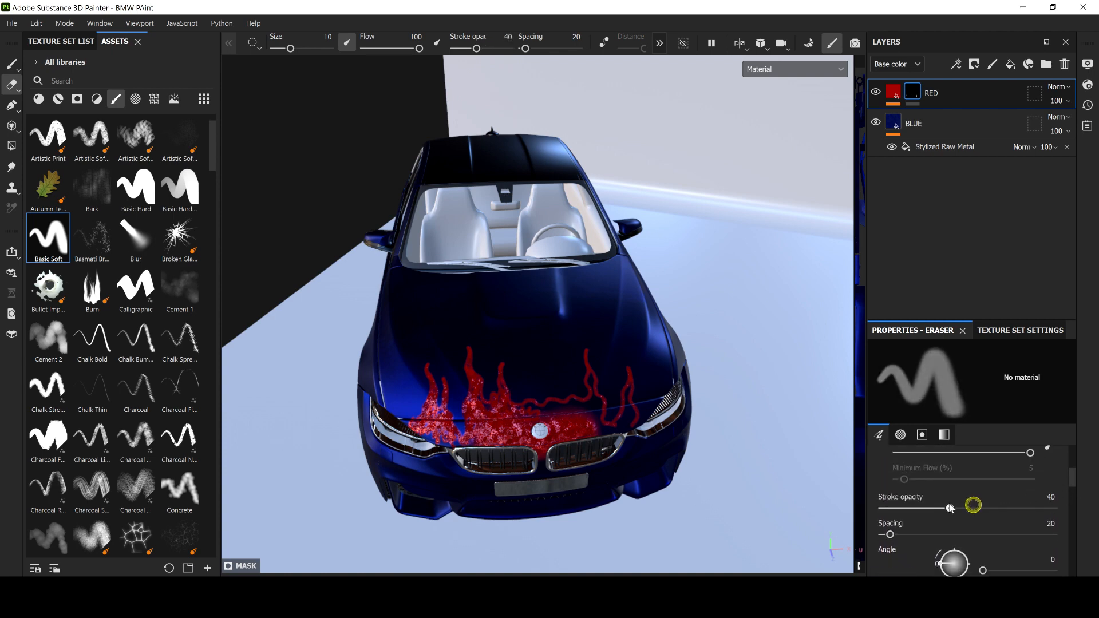
left_click(1072, 482)
left_click(962, 453)
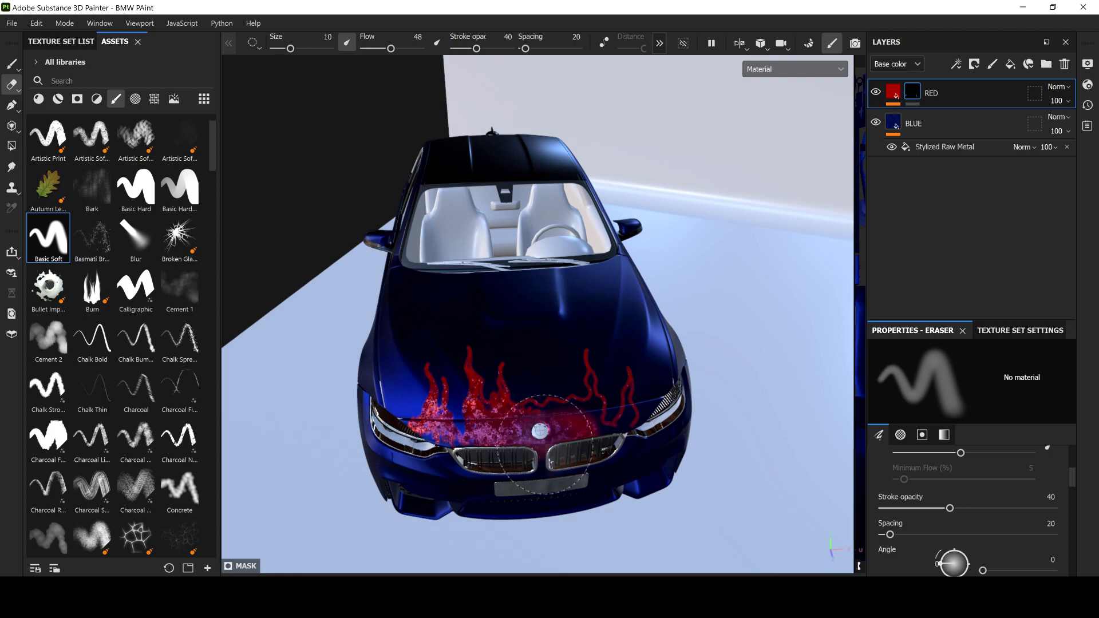
left_click_drag(544, 453, 377, 450, "alt")
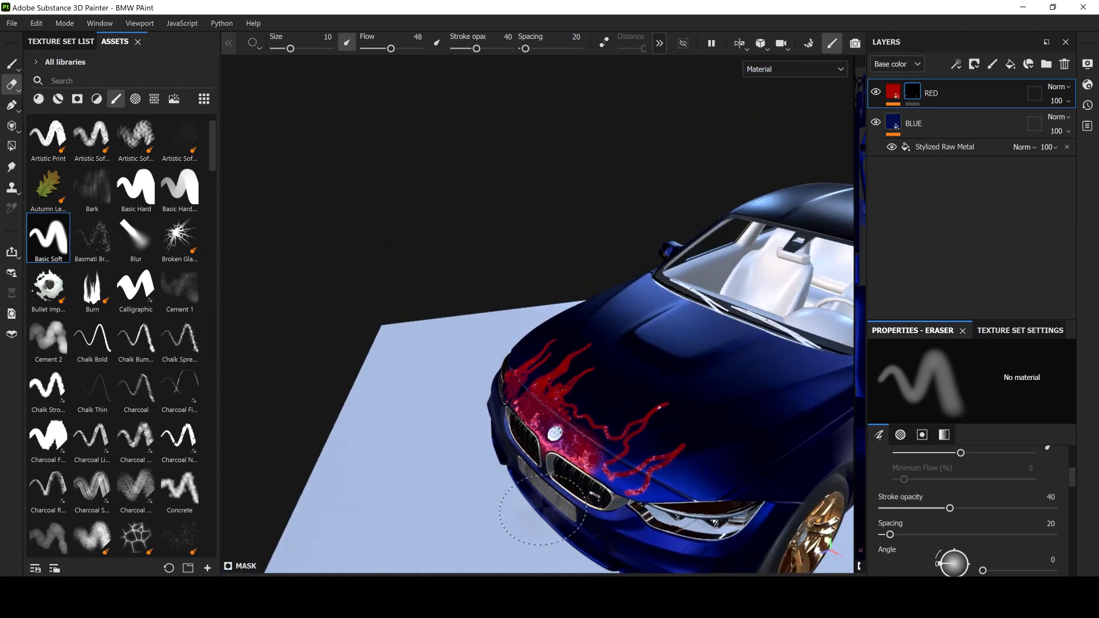
scroll(548, 504, "up", 3)
mouse_move(524, 415)
left_mouse_down("alt")
mouse_move(595, 422)
mouse_move(471, 391)
mouse_move(483, 503)
mouse_move(522, 527)
mouse_move(625, 506)
mouse_move(670, 441)
mouse_move(487, 376)
mouse_move(422, 372)
mouse_move(491, 400)
mouse_move(690, 428)
mouse_move(692, 400)
left_mouse_up("alt")
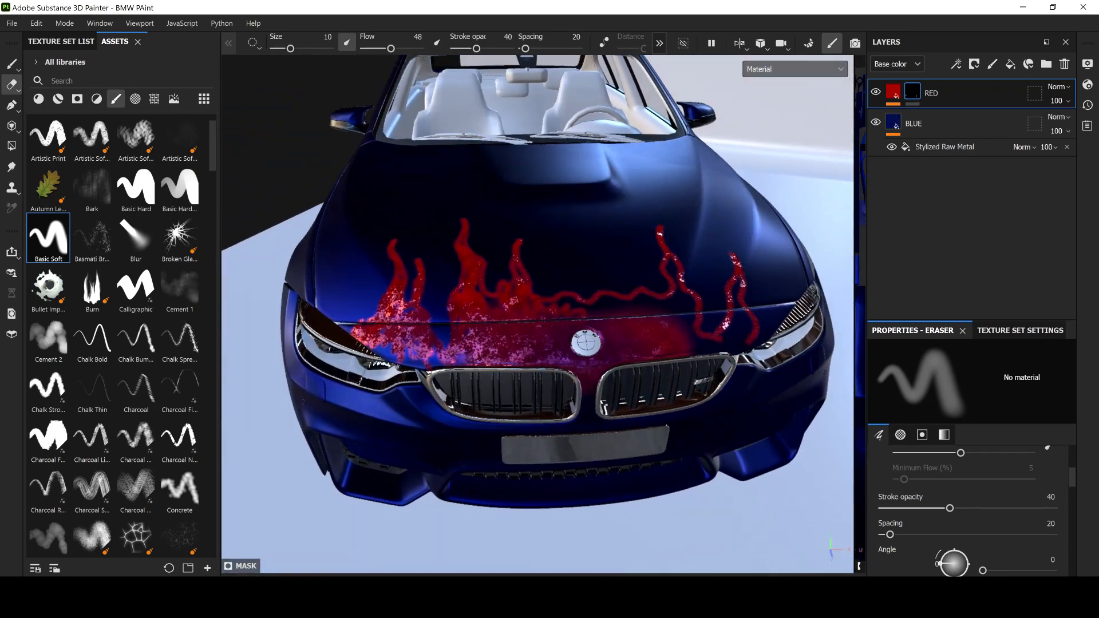
right_click(914, 87)
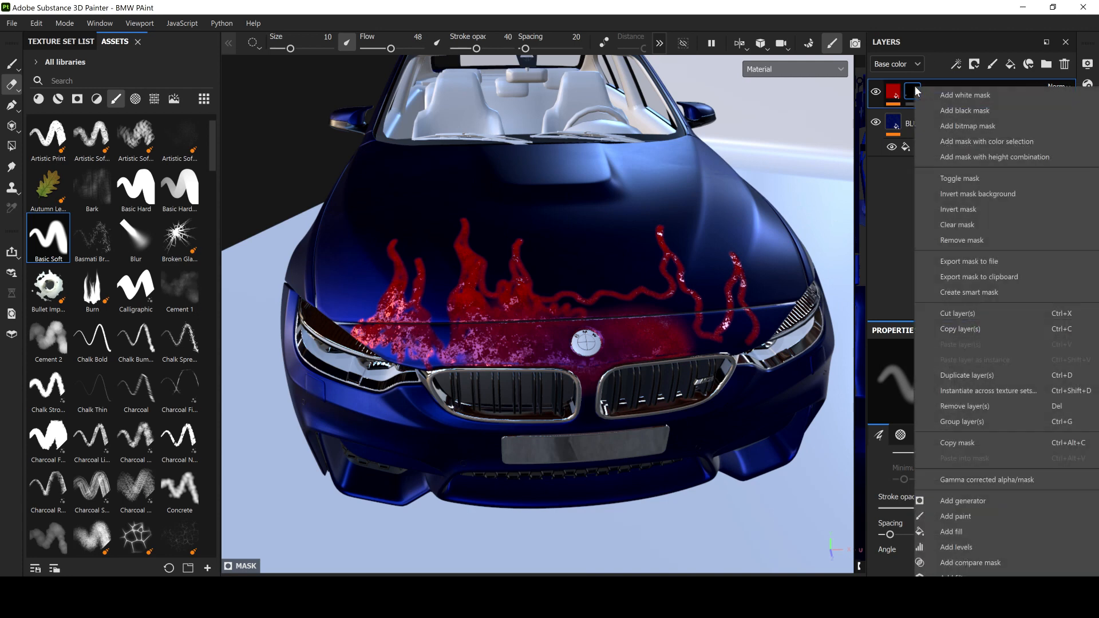
left_click(963, 225)
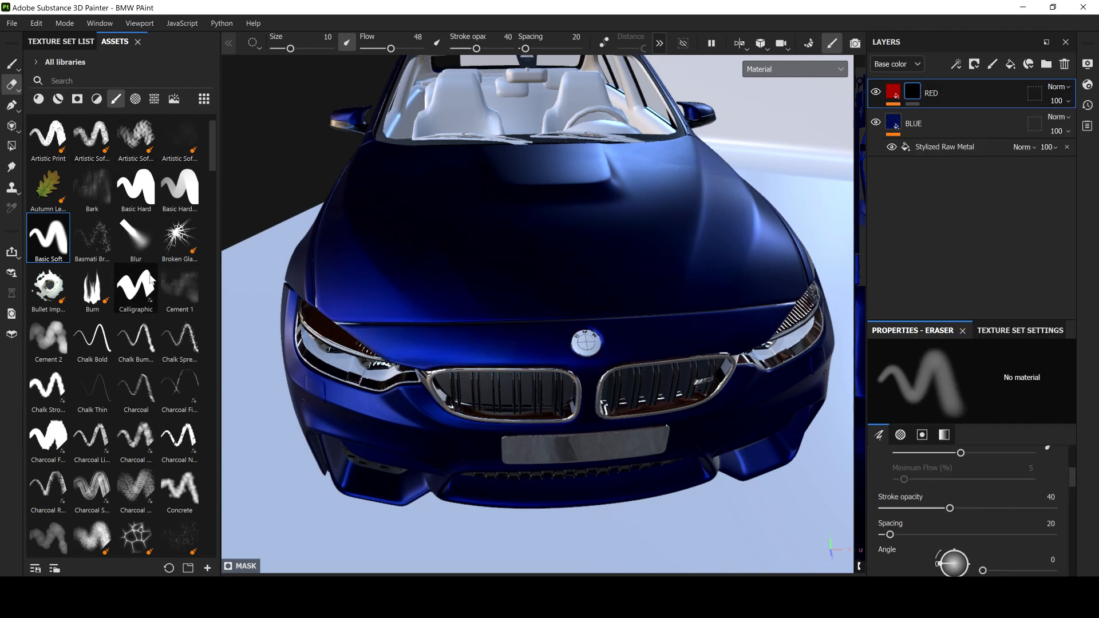
Step: Stamp the Bullet Impact brush once on the passenger side of the hood and clear it from the RED layer's mask
left_click(49, 291)
key("1")
left_click(455, 280)
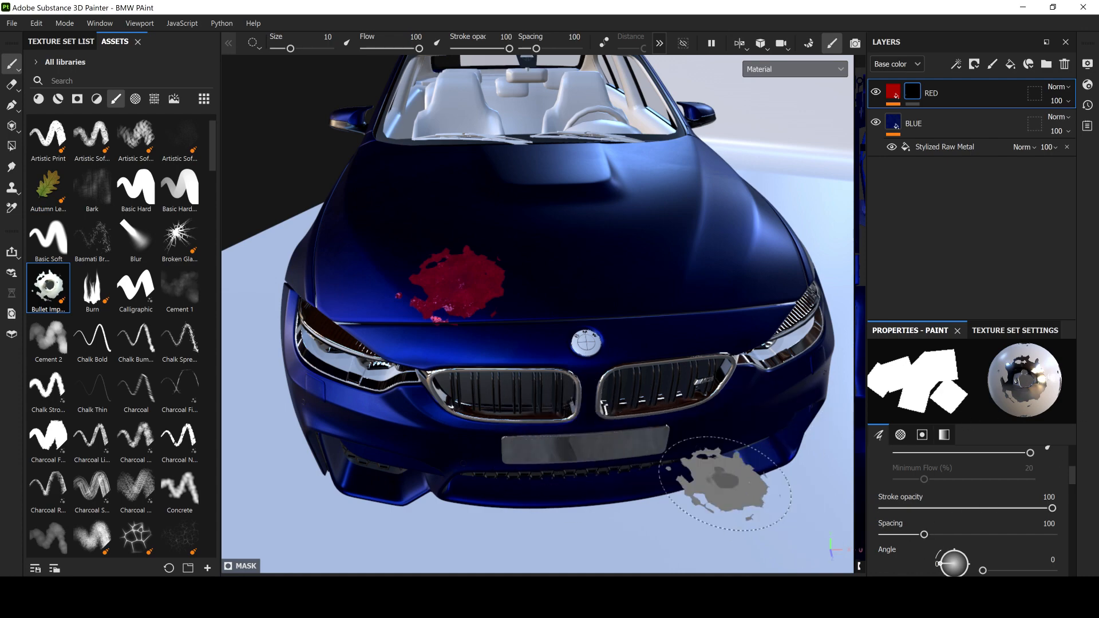
scroll(469, 320, "up", 3)
mouse_move(454, 307)
left_mouse_down("alt")
mouse_move(459, 233)
mouse_move(483, 225)
mouse_move(546, 297)
mouse_move(483, 294)
mouse_move(453, 226)
mouse_move(456, 182)
mouse_move(510, 197)
mouse_move(569, 191)
mouse_move(435, 225)
mouse_move(463, 220)
mouse_move(685, 282)
mouse_move(667, 251)
mouse_move(579, 285)
mouse_move(677, 312)
left_mouse_up("alt")
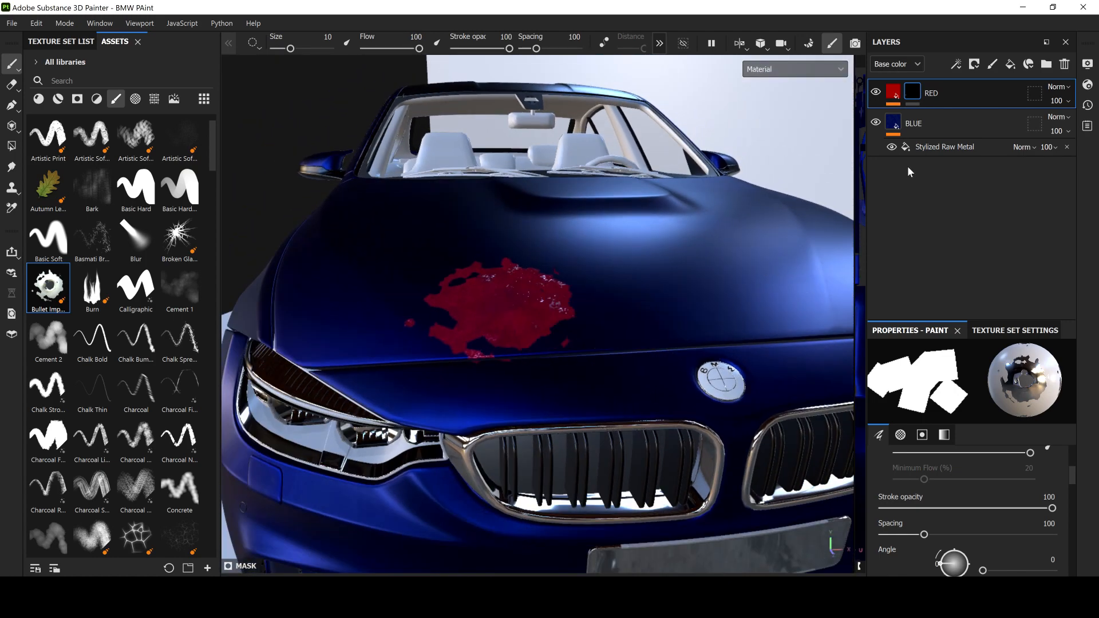
right_click(912, 93)
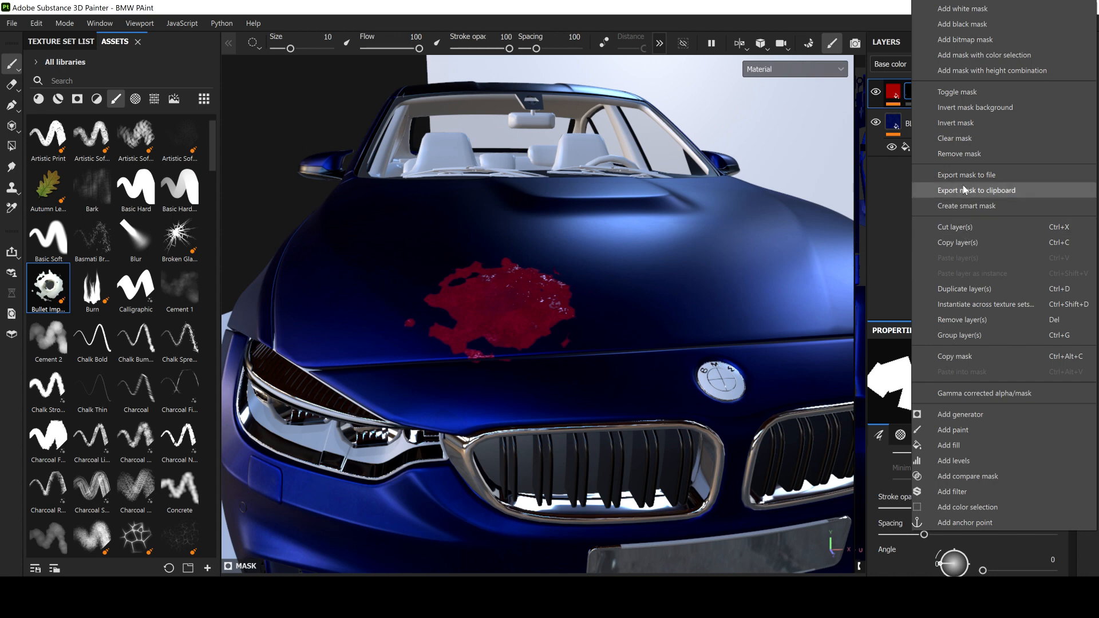
left_click(953, 137)
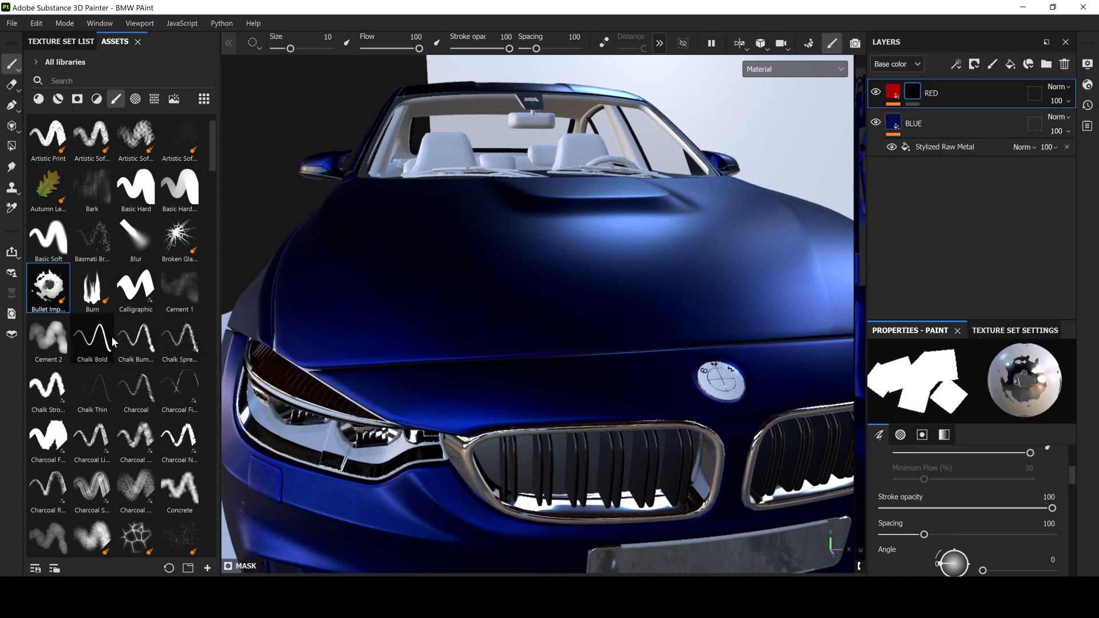
Step: Try the large Cracks brush at size 55.42 on the hood, and clear the RED layer's mask
scroll(115, 338, "down", 5)
scroll(140, 269, "up", 3)
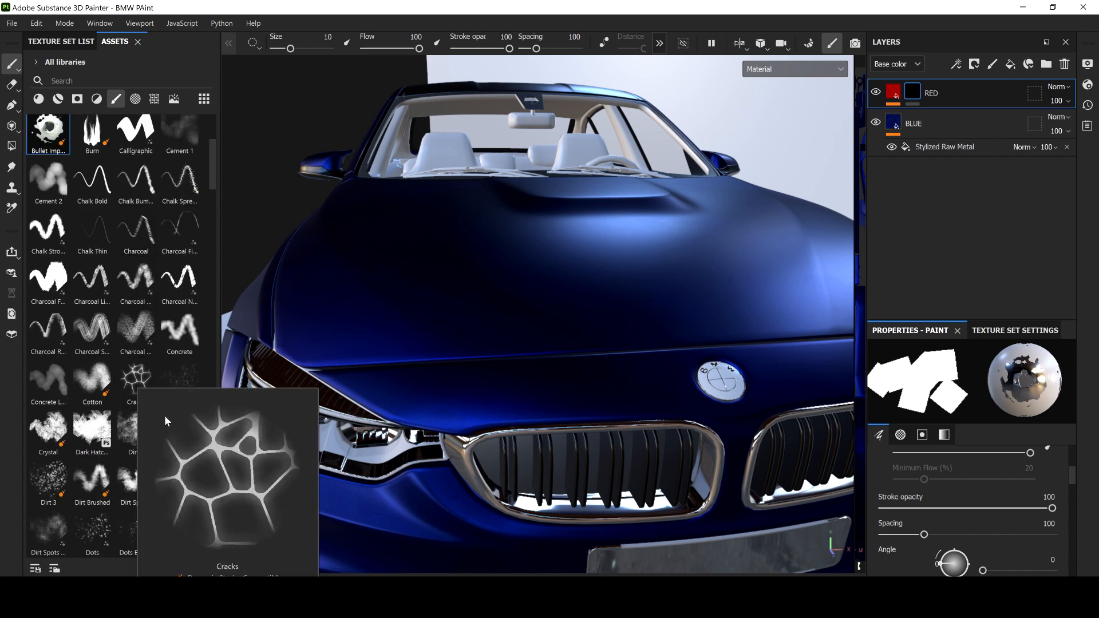
left_click(137, 382)
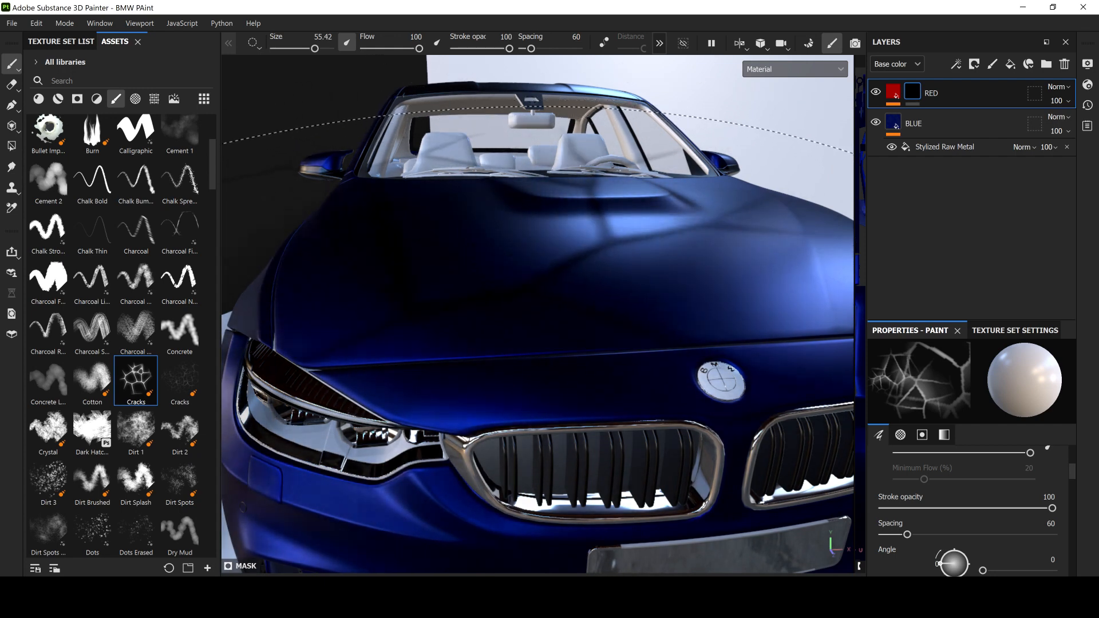
left_click(449, 317)
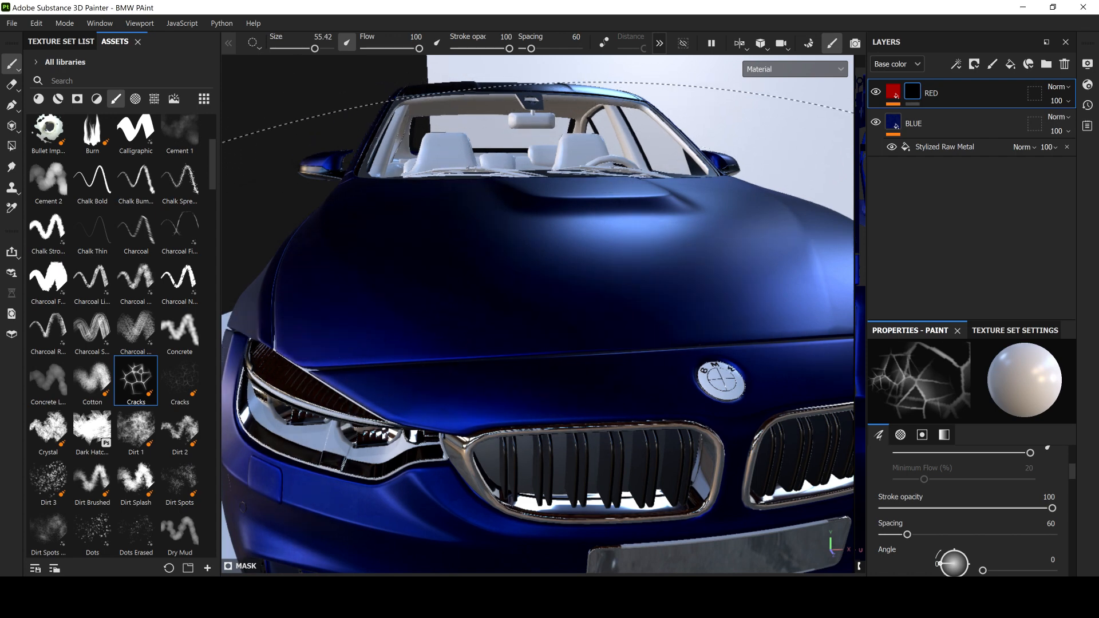
scroll(550, 395, "down", 3)
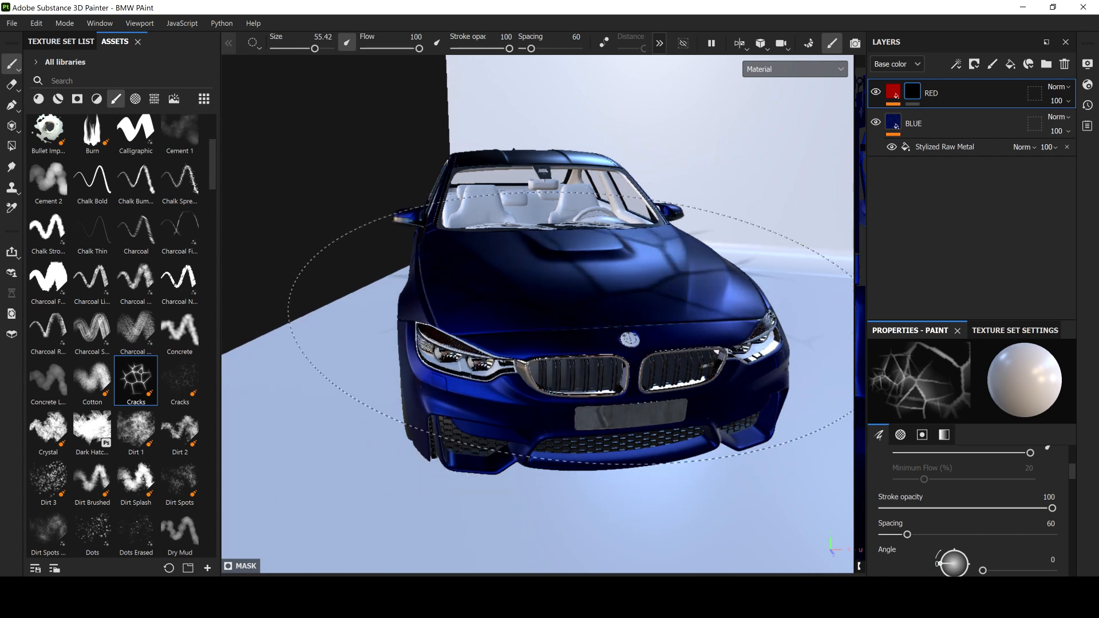
right_click(912, 96)
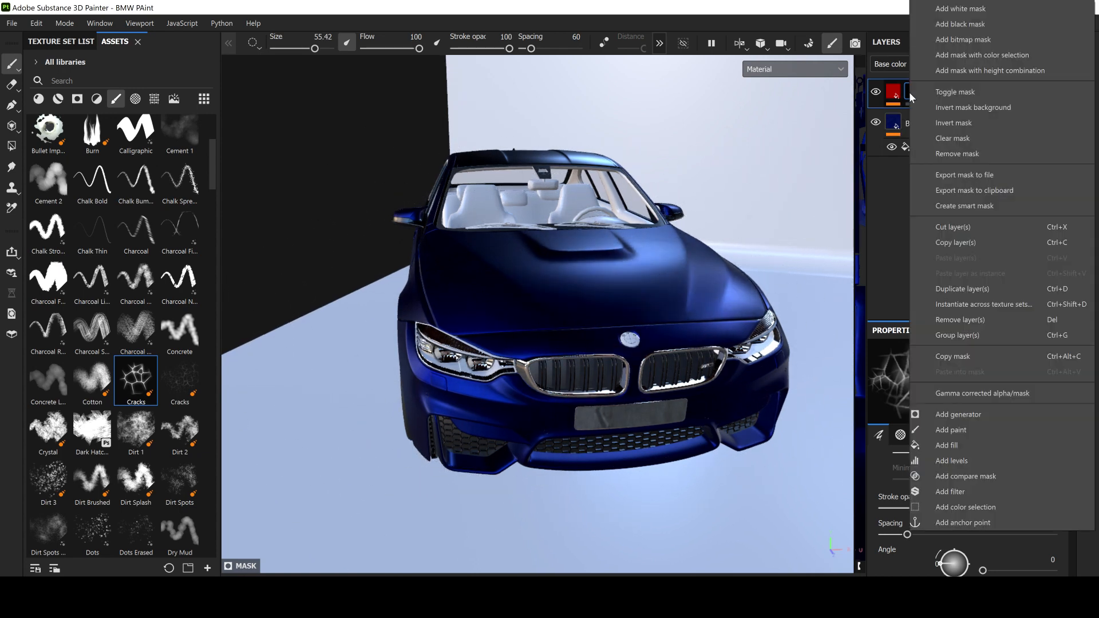
left_click(950, 139)
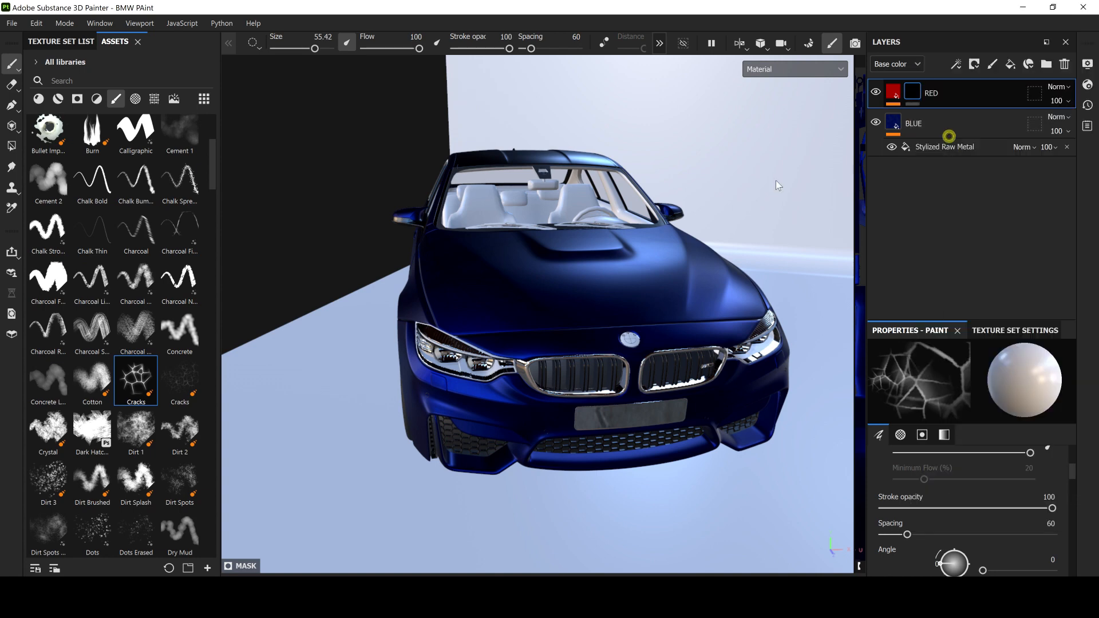
Step: Try the finer Cracks brush at size 26.599974 on the hood and clear the mask again
left_click(177, 385)
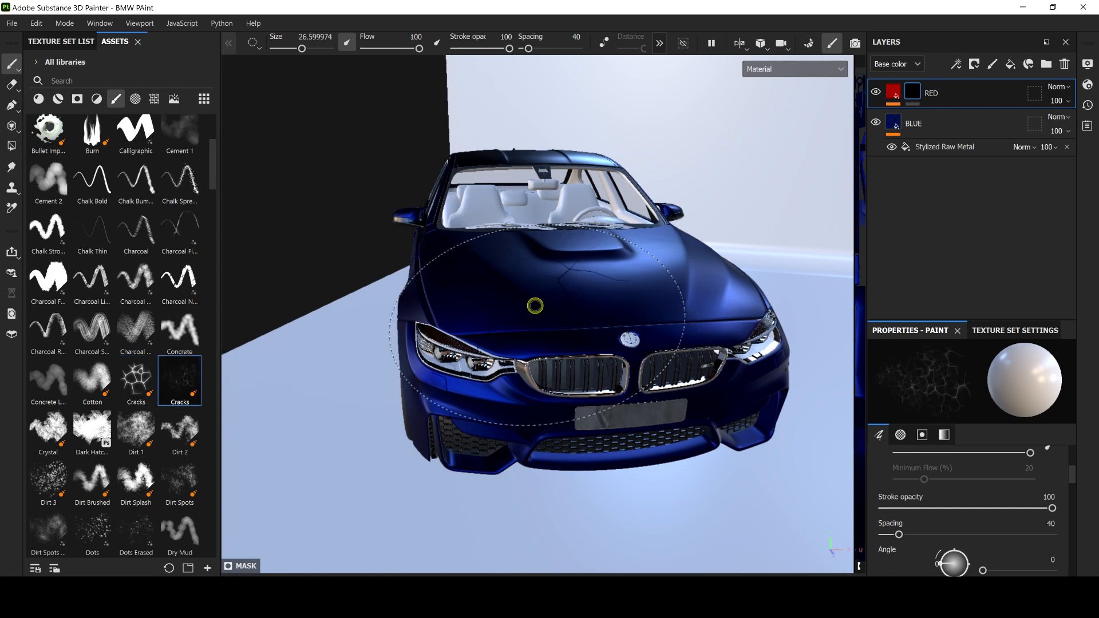
right_click(914, 94)
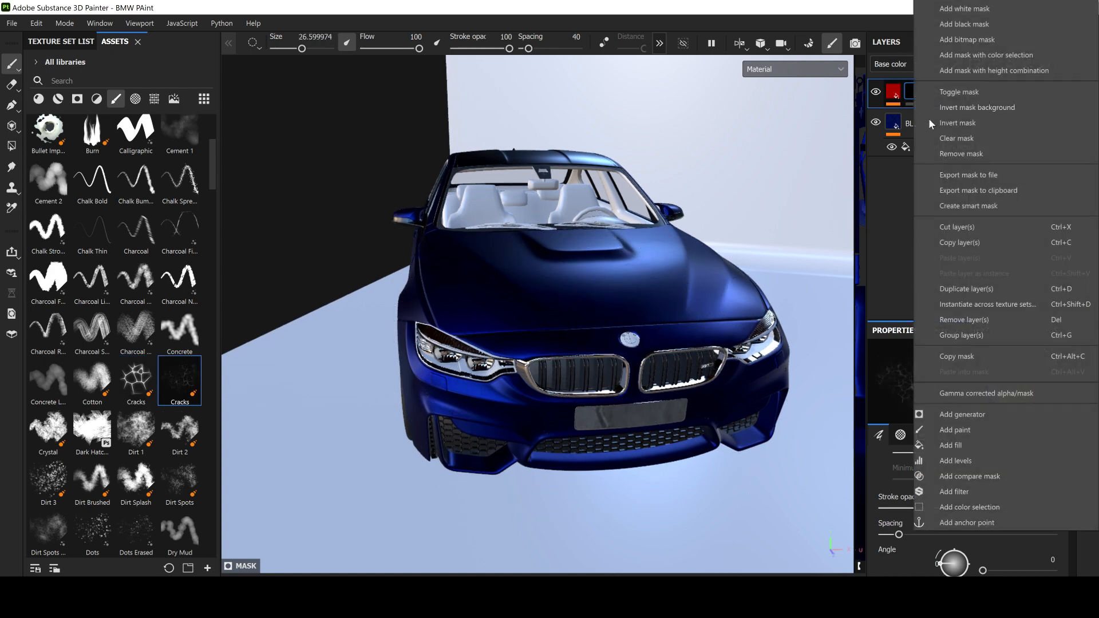
left_click(959, 155)
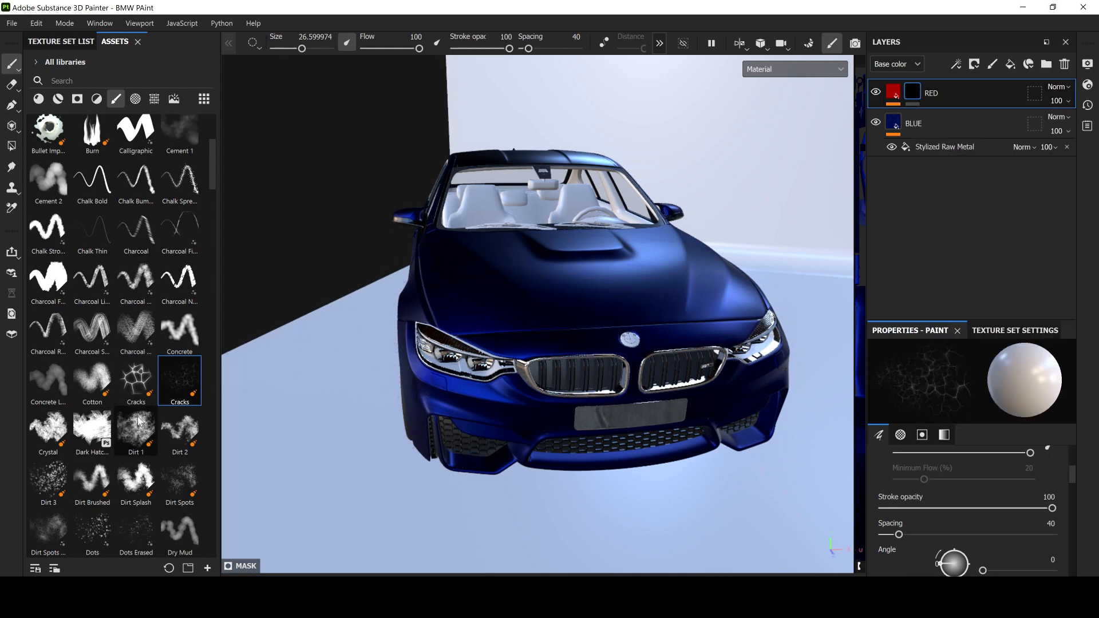
Step: Try the Fill particle brush at size 1 on the front of the hood, and clear the RED layer's mask
scroll(138, 421, "down", 3)
scroll(137, 415, "down", 6)
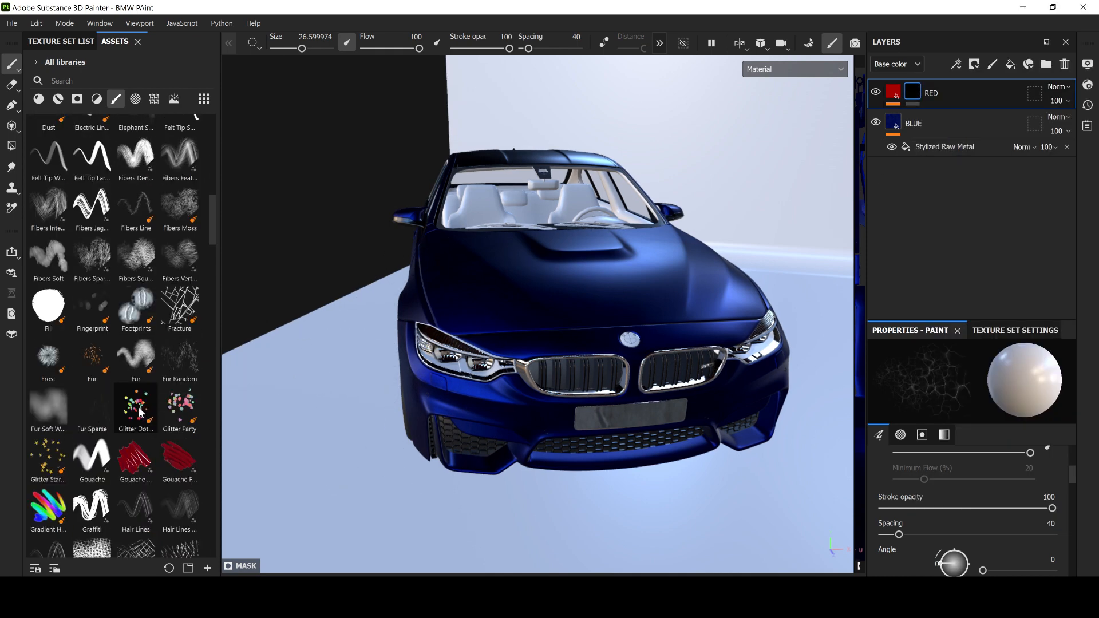
mouse_move(181, 313)
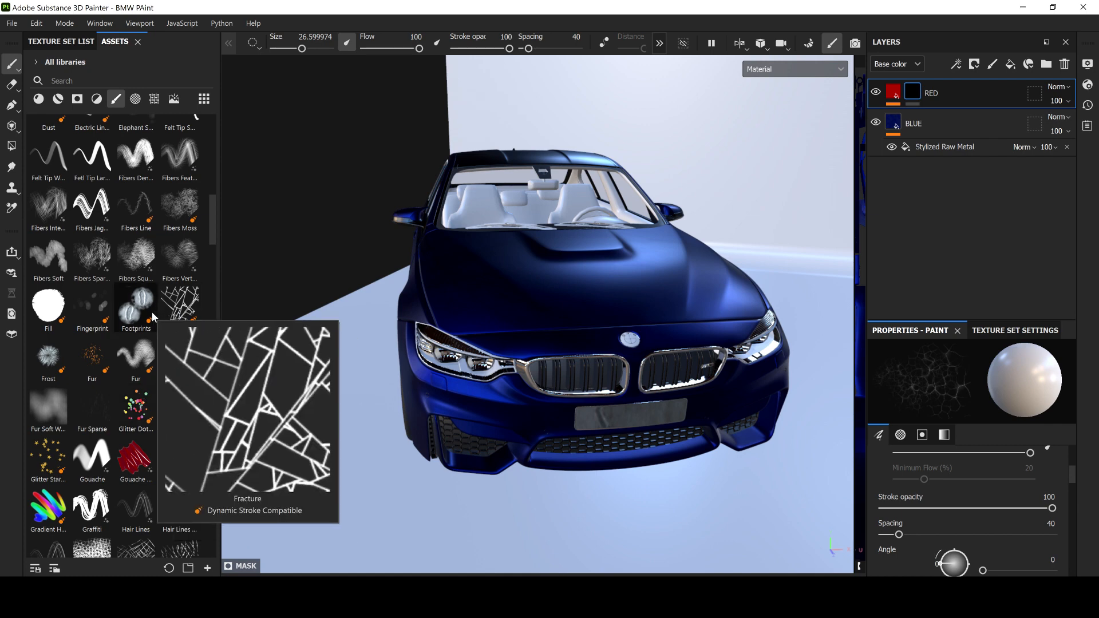
mouse_move(49, 363)
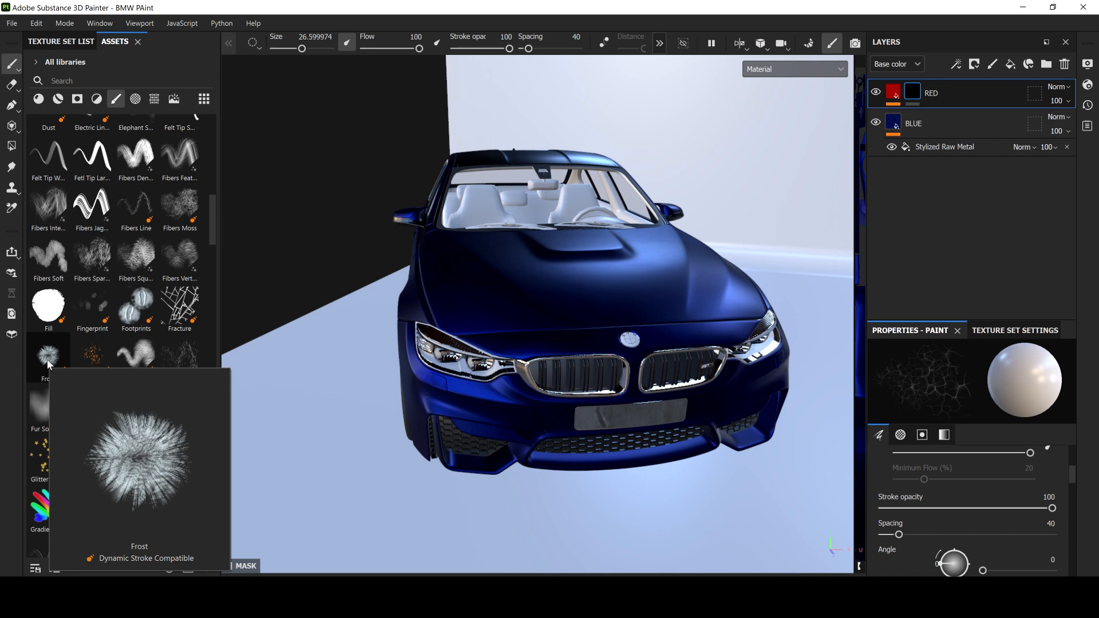
left_click(48, 305)
left_click(561, 336)
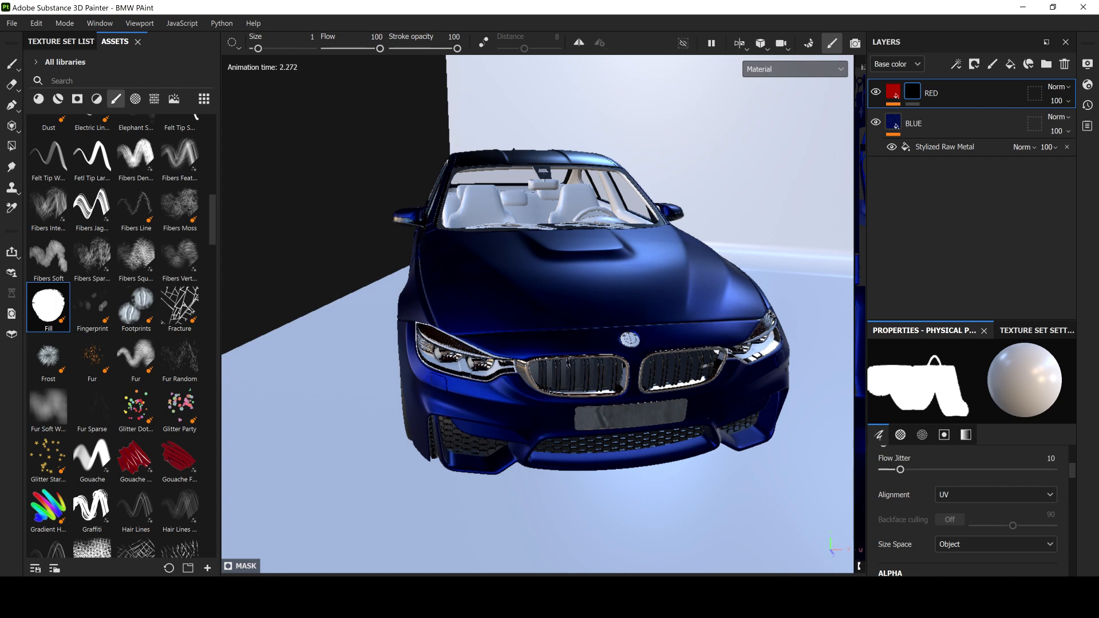
scroll(567, 360, "up", 4)
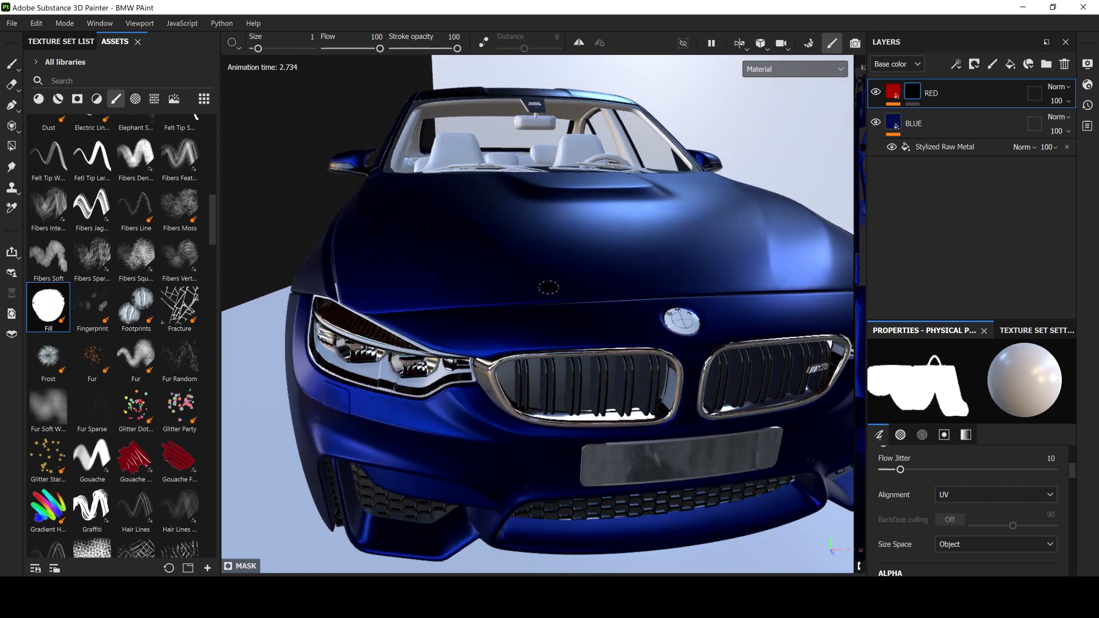
left_click(548, 286)
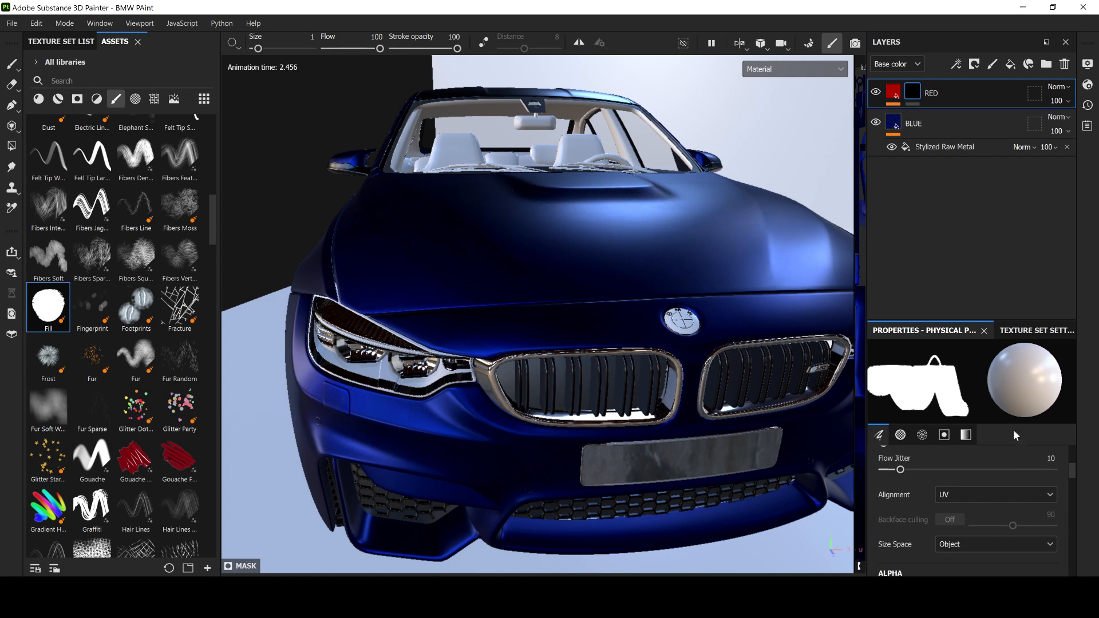
right_click(962, 96)
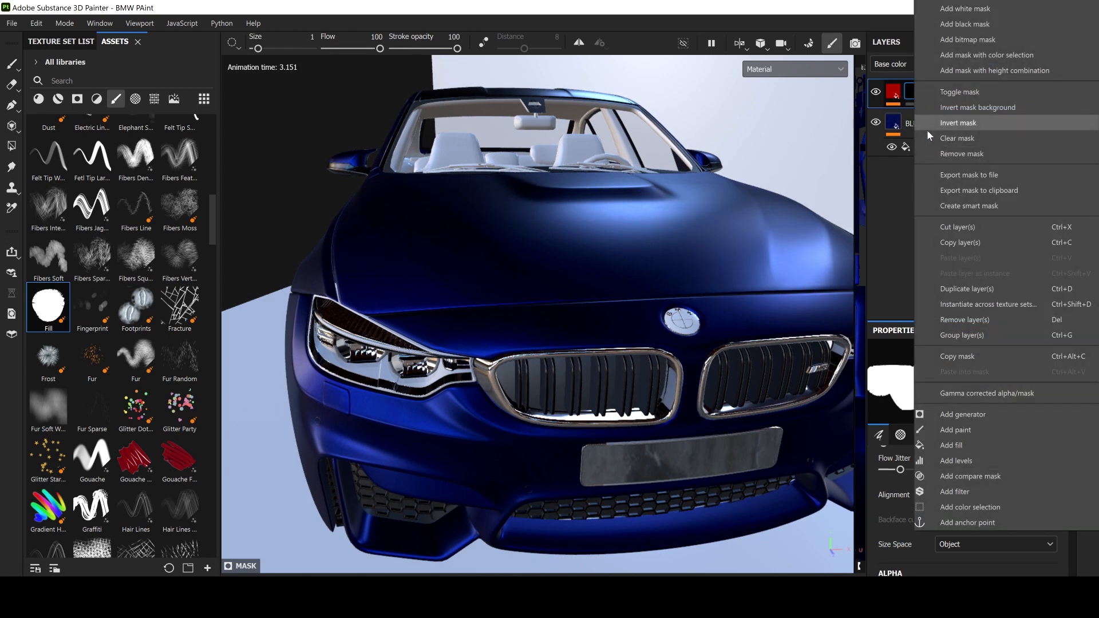
left_click(957, 138)
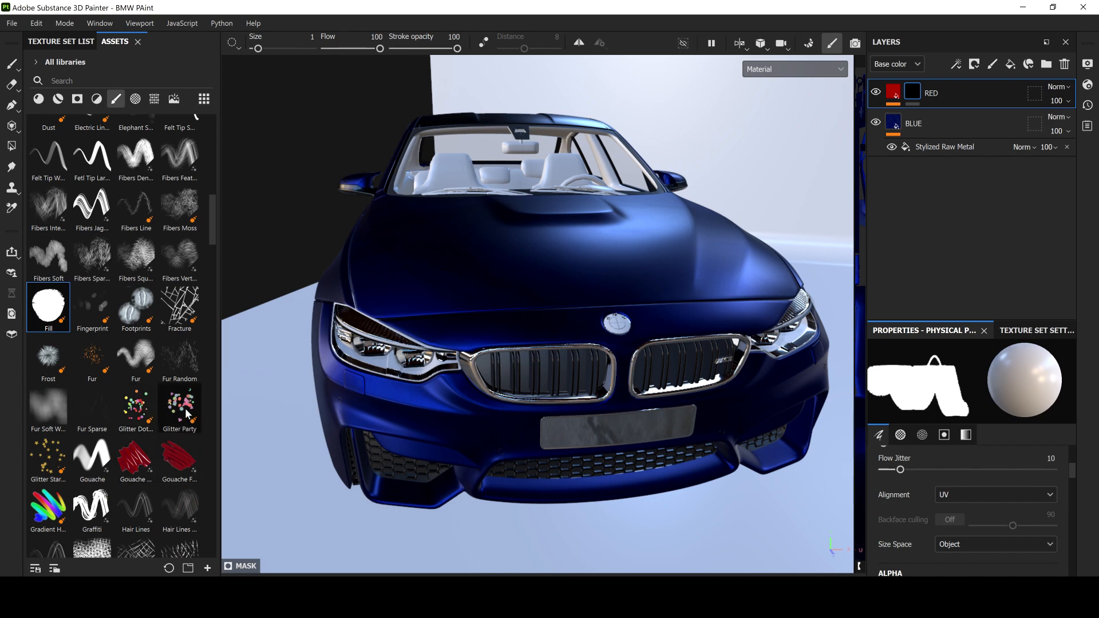
Step: Try the Glitter Dots brush at size 35.03 across the car's hood and front bumper, and clear the RED layer's mask
mouse_move(114, 461)
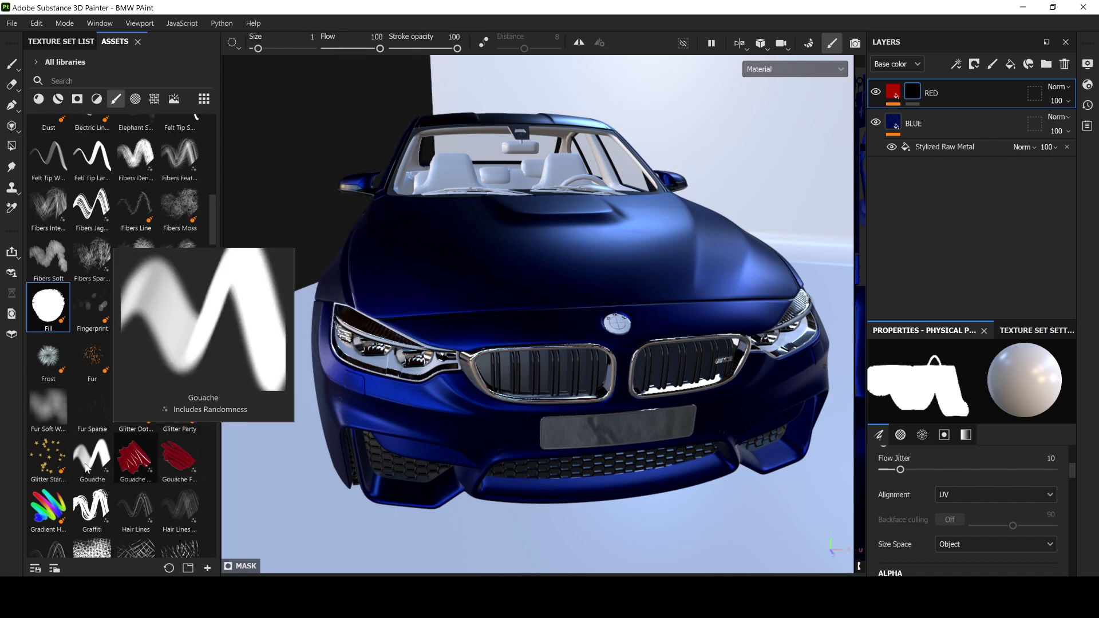
mouse_move(136, 413)
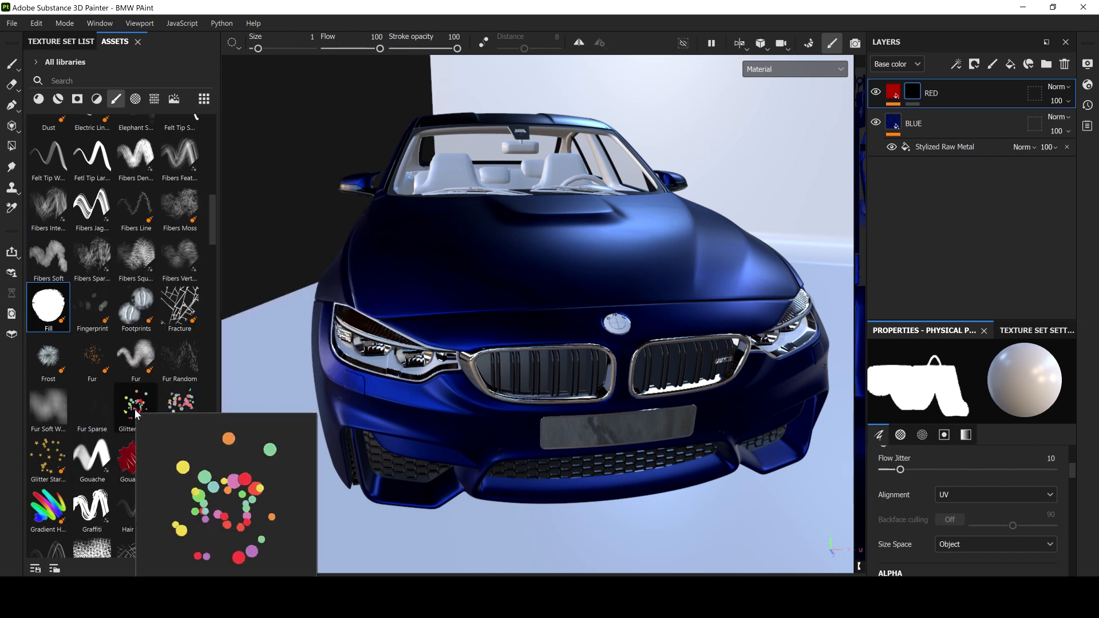
left_click(136, 413)
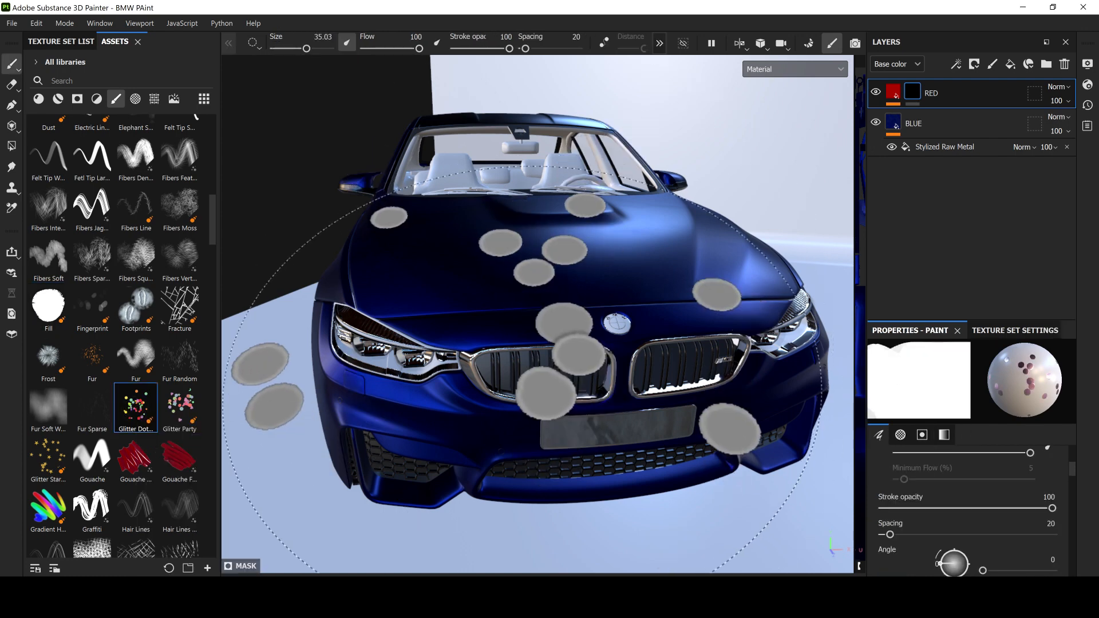
left_click(515, 317)
mouse_move(515, 317)
left_mouse_down()
mouse_move(579, 321)
mouse_move(598, 342)
left_mouse_up()
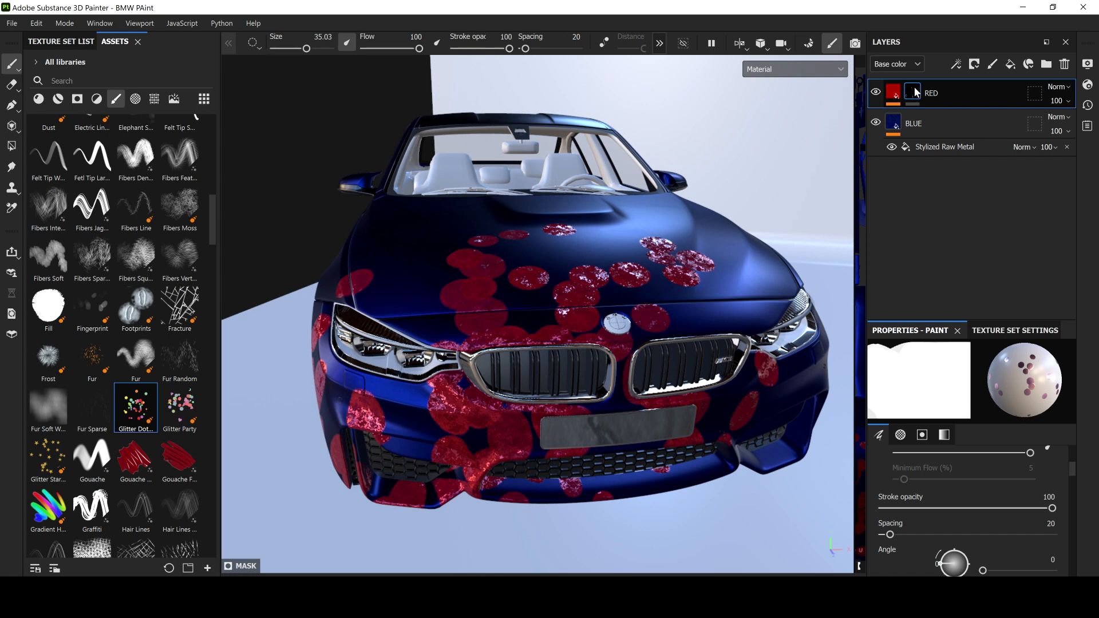
right_click(912, 92)
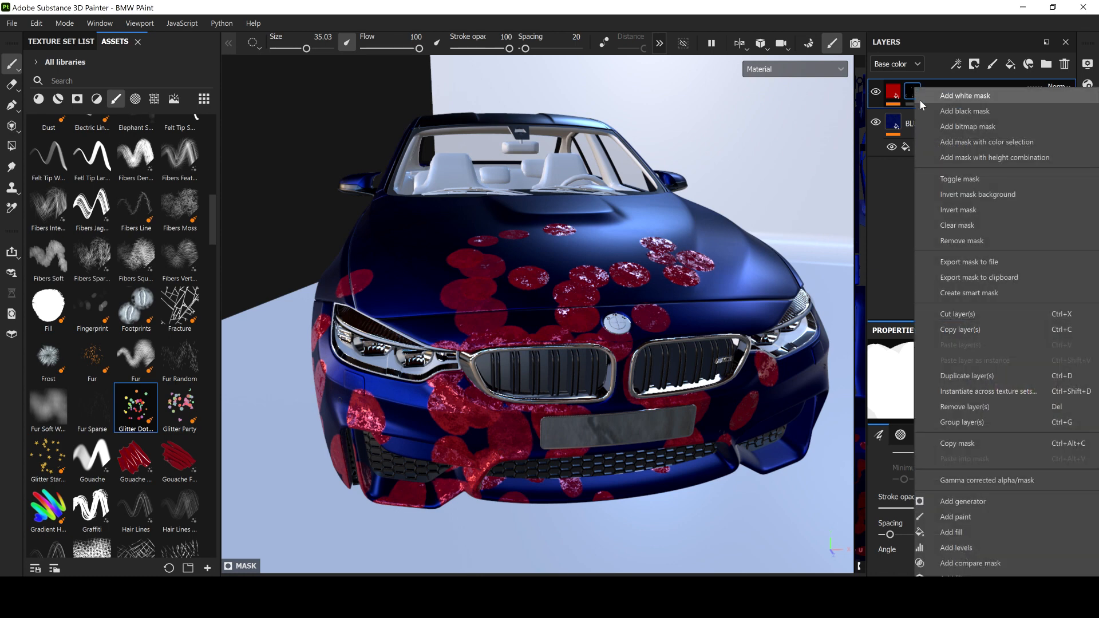
left_click(951, 227)
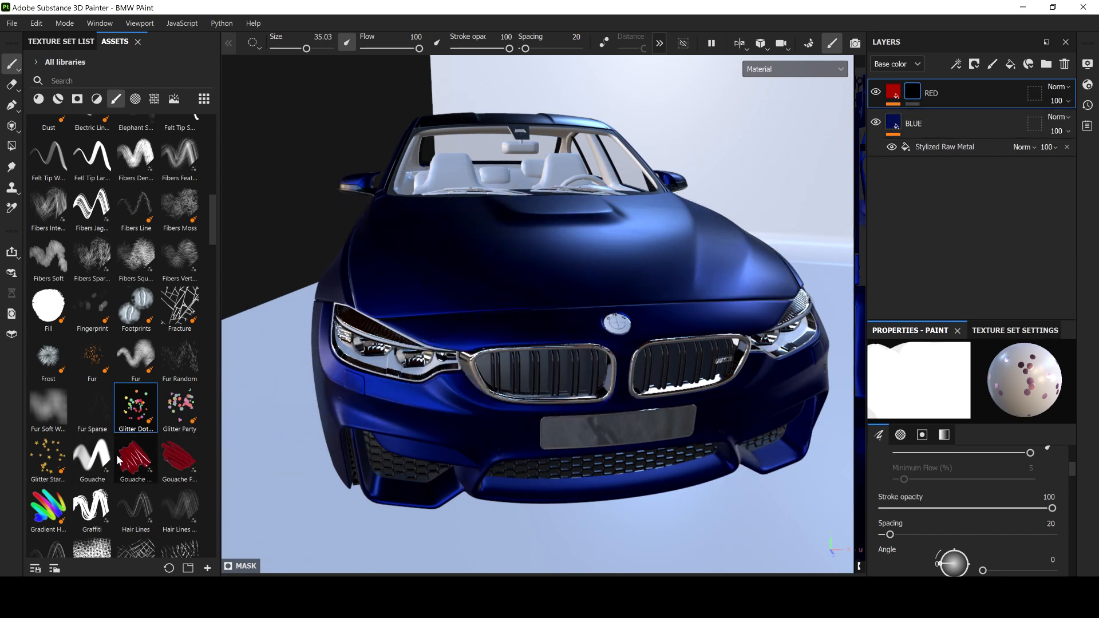
Step: Stamp the crosshatched Hatching brush at size 17.15 and spacing 50 several times across the front of the hood
scroll(117, 458, "down", 5)
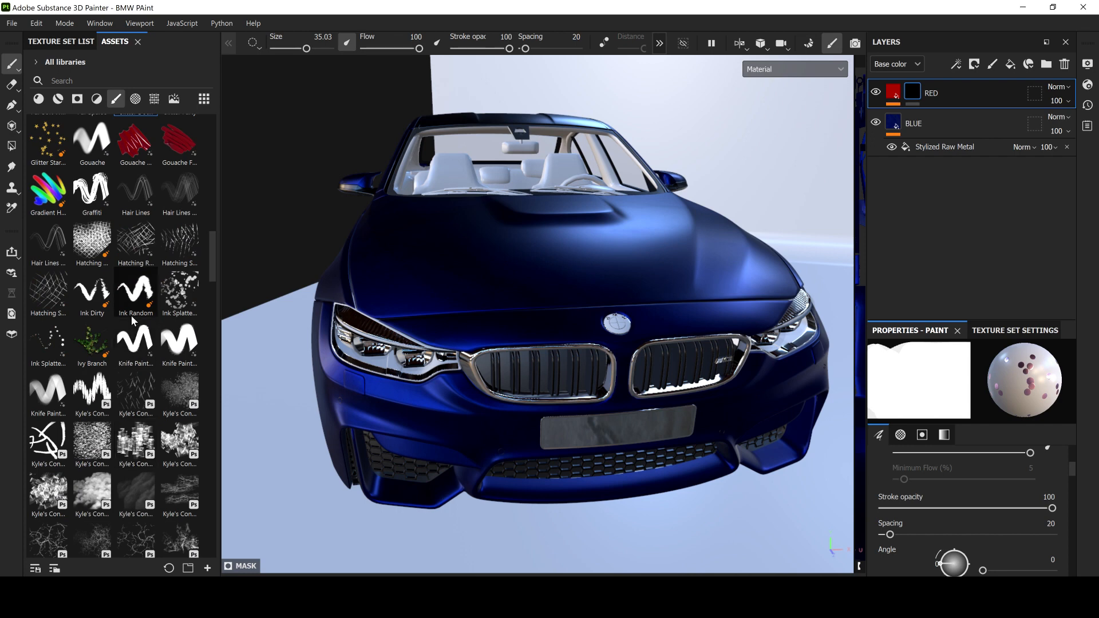
left_click(49, 293)
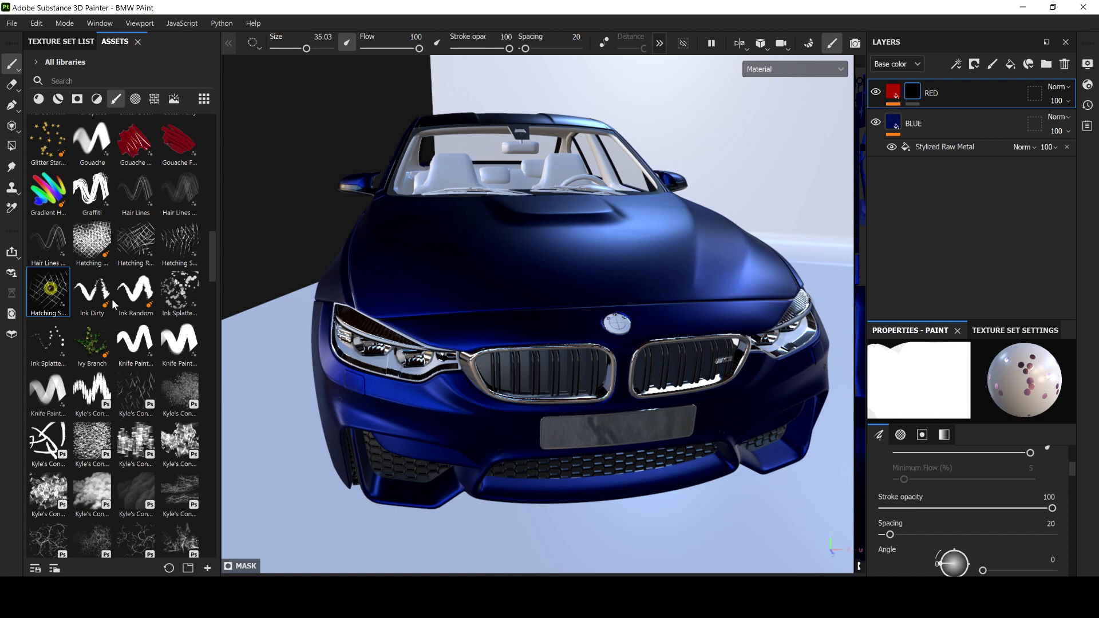
left_click(553, 298)
left_click(460, 293)
left_click(532, 279)
left_click(569, 277)
left_click(589, 265)
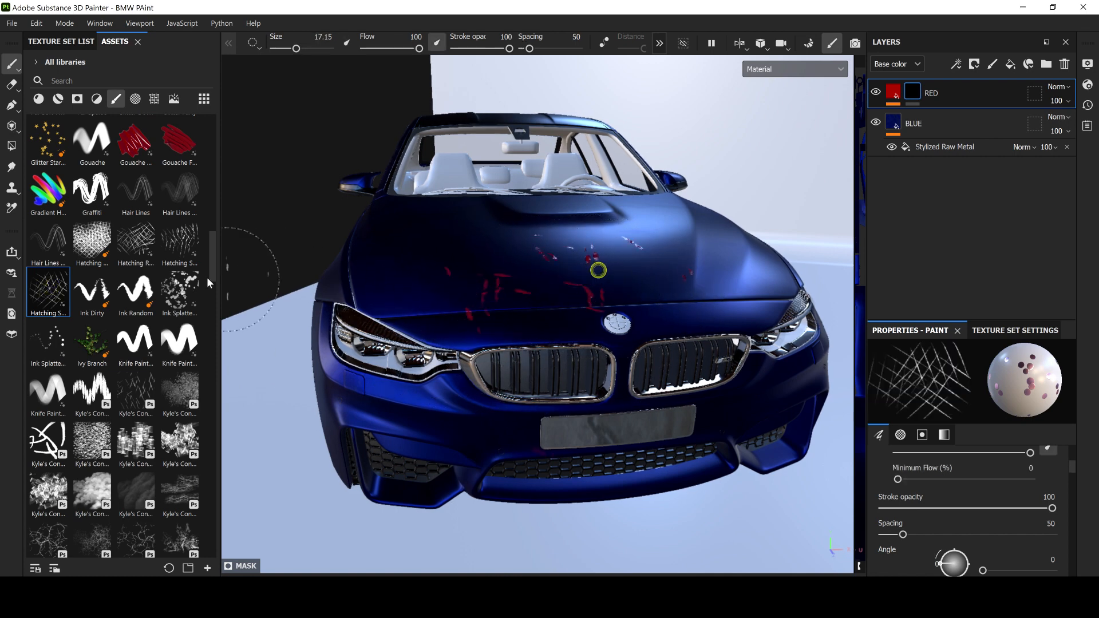
Step: Stamp two other Hatching brushes over the hood, at spacing 73 and 50, and clear the RED layer's mask
left_click(146, 235)
left_click(471, 293)
left_click(536, 276)
left_click(618, 293)
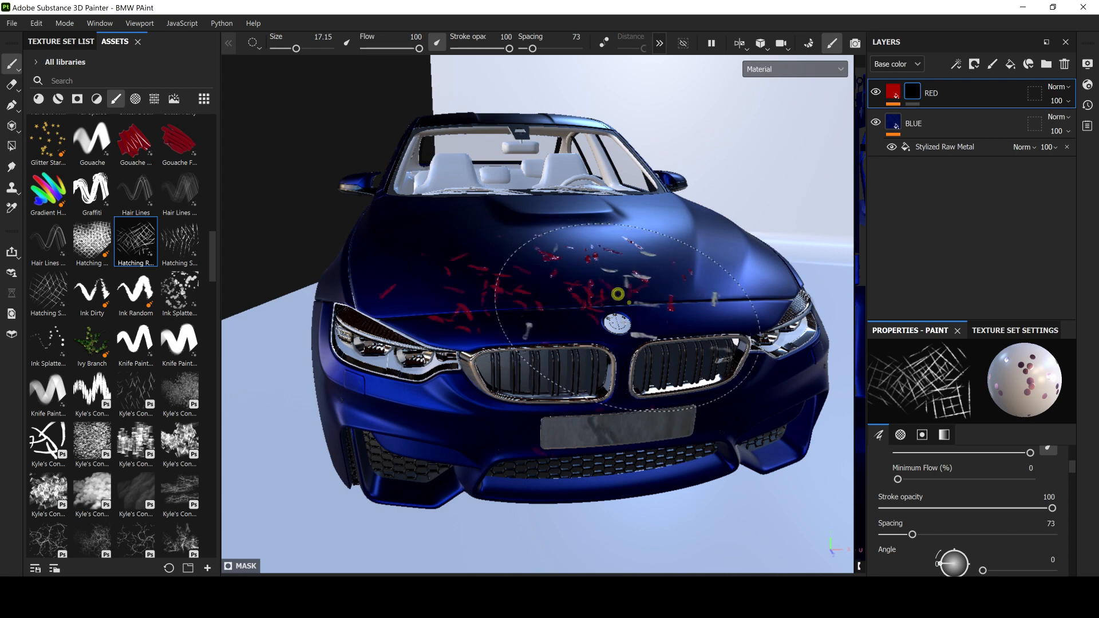
left_click(178, 253)
left_click(603, 295)
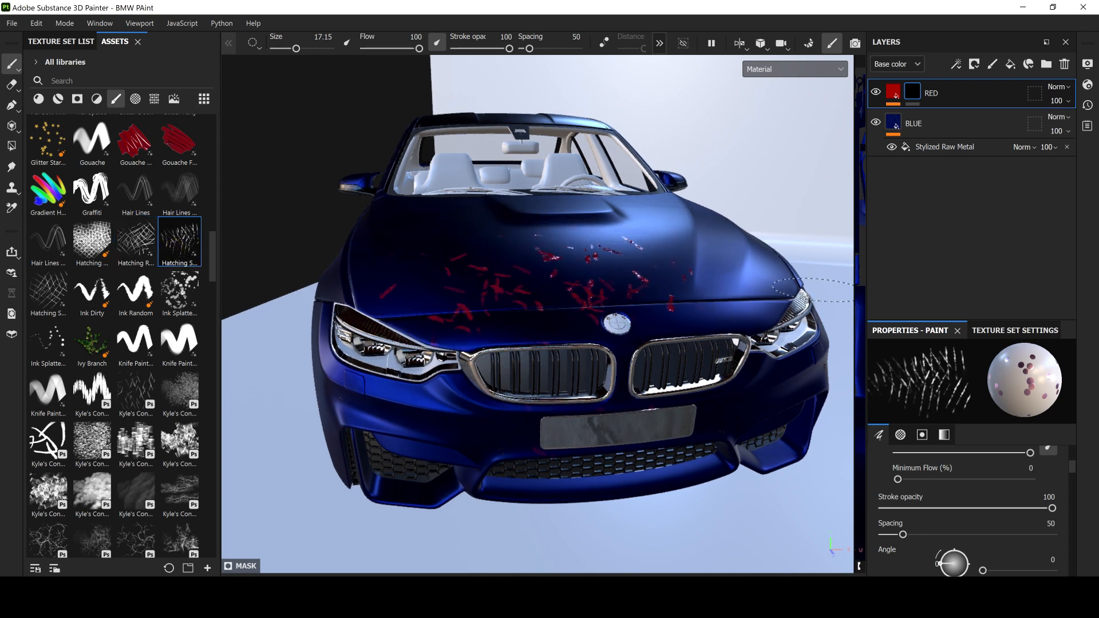
right_click(950, 120)
left_click(956, 138)
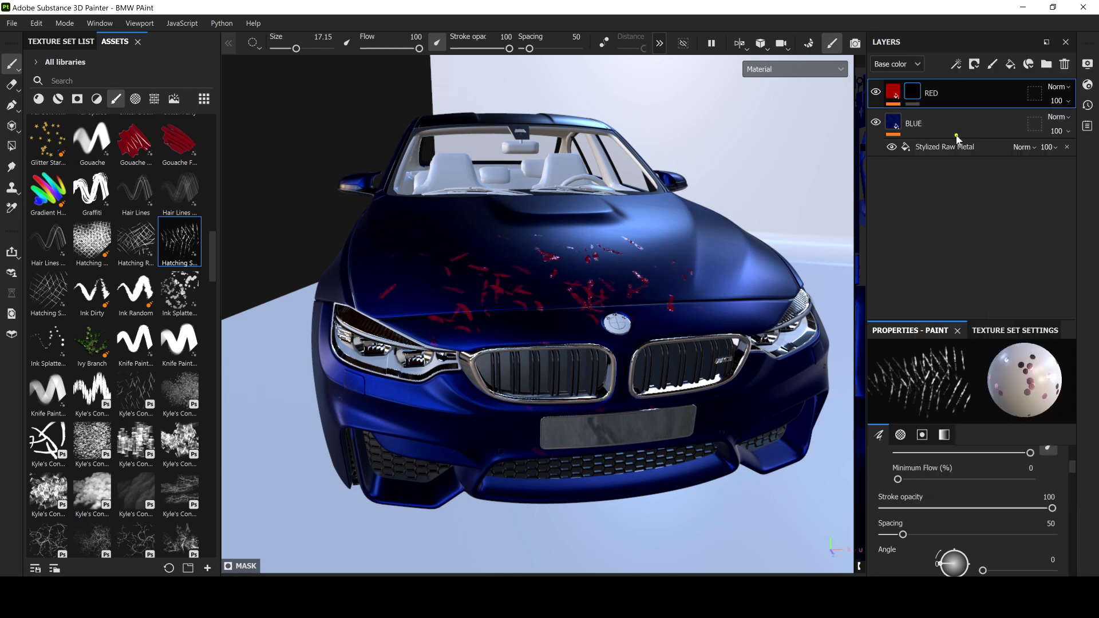
key("ctrl+z")
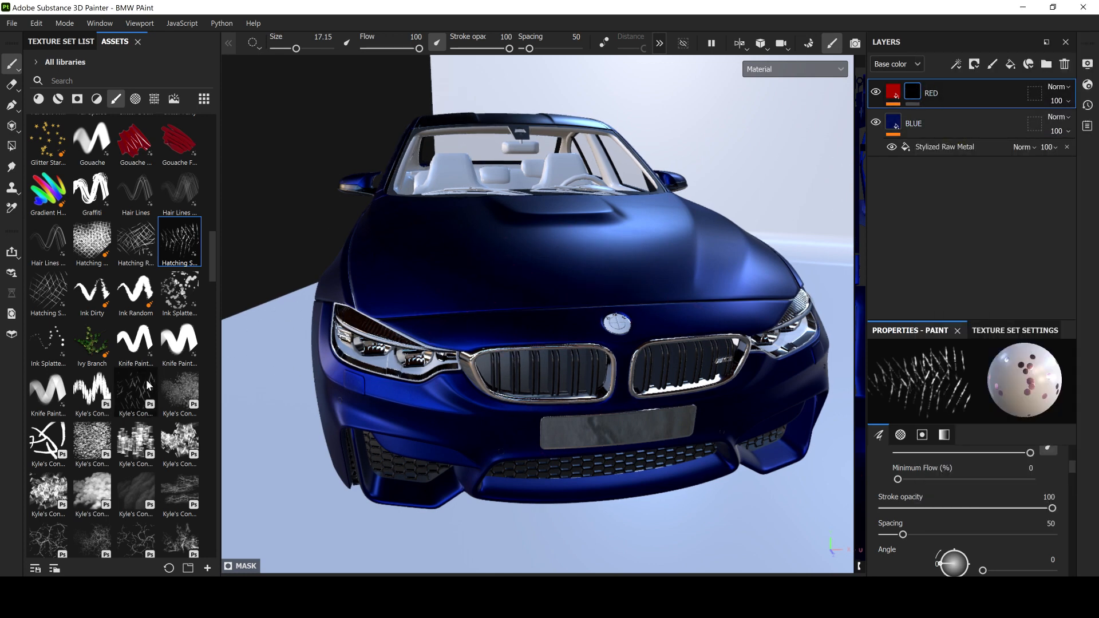
Step: Try the organic spread particle brush between the badge and the passenger-side headlight, and clear the RED layer's mask
scroll(122, 449, "down", 5)
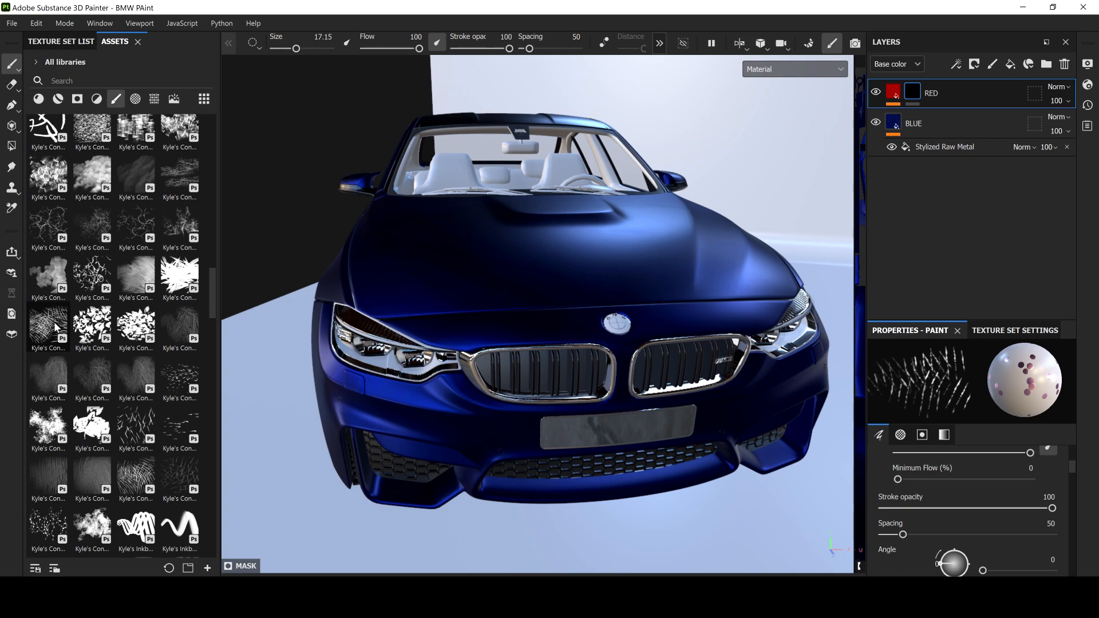
scroll(152, 313, "up", 3)
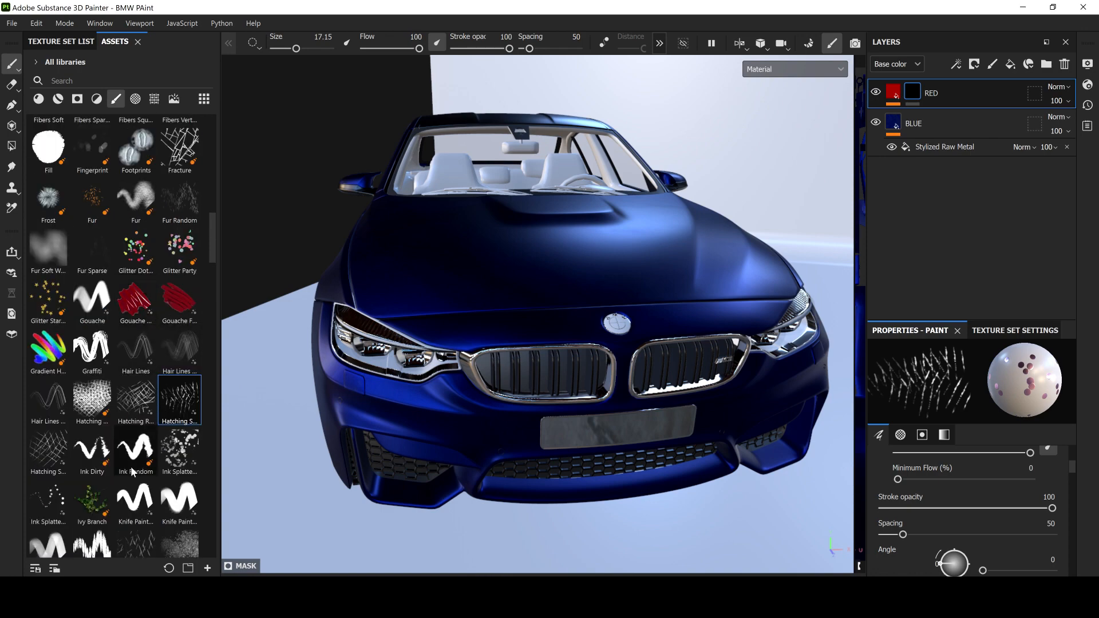
scroll(138, 426, "down", 2)
scroll(138, 417, "down", 10)
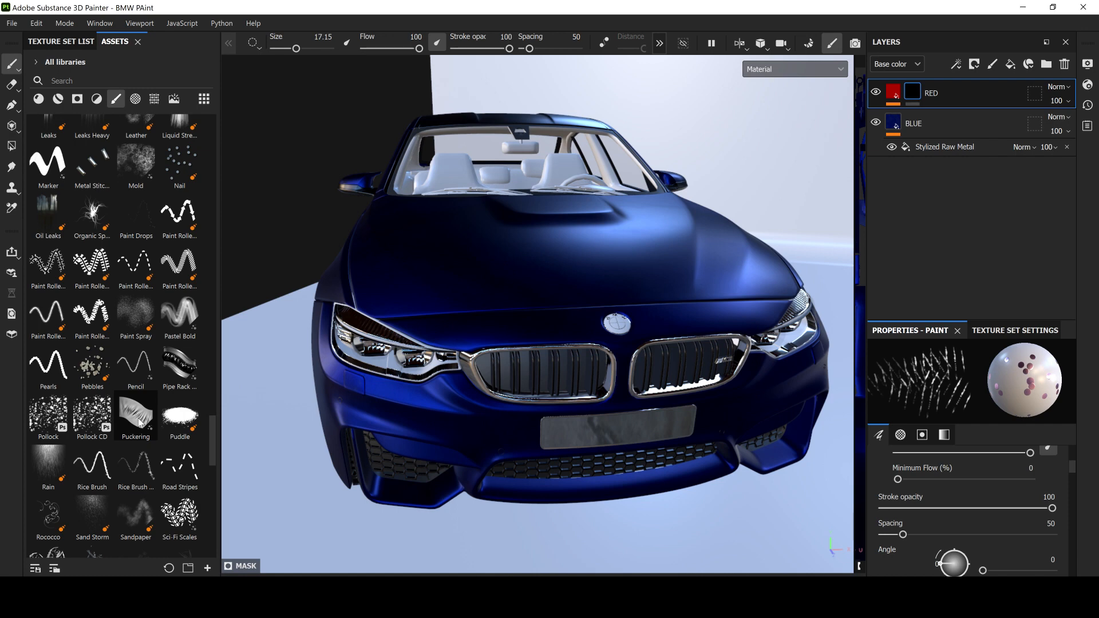
scroll(139, 422, "up", 3)
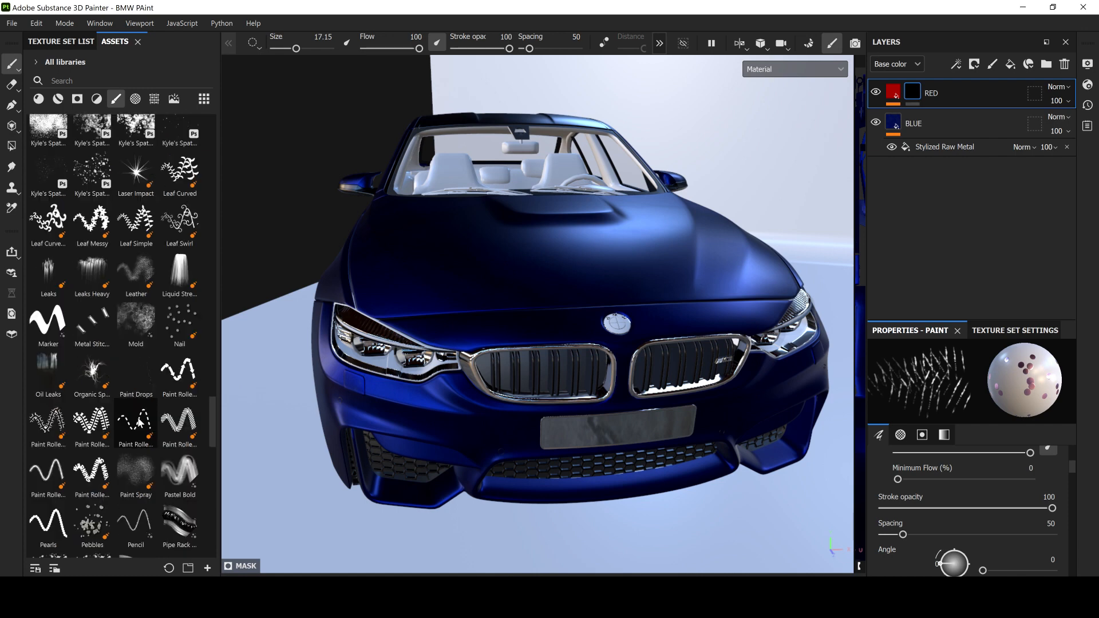
left_click(93, 373)
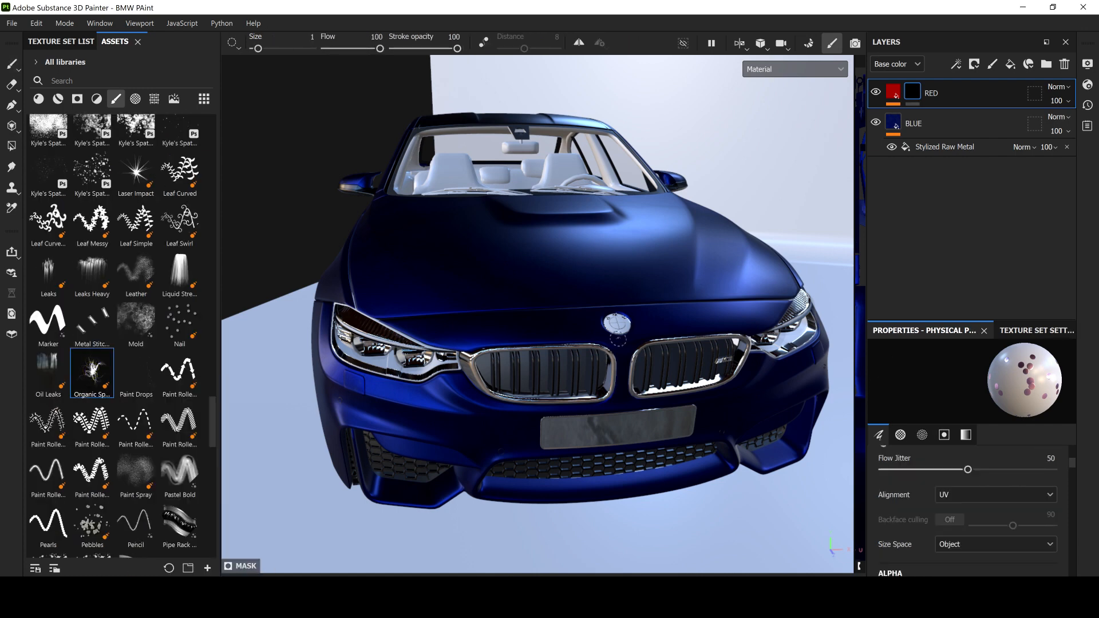
left_click(555, 334)
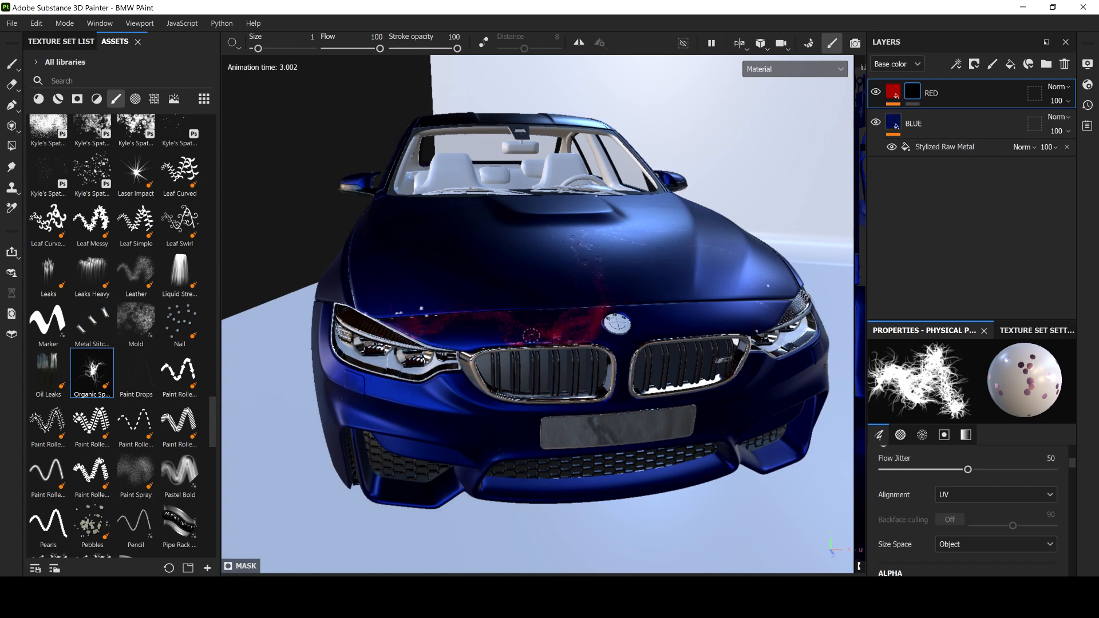
scroll(531, 335, "up", 2)
left_click_drag(534, 260, 497, 327, "alt")
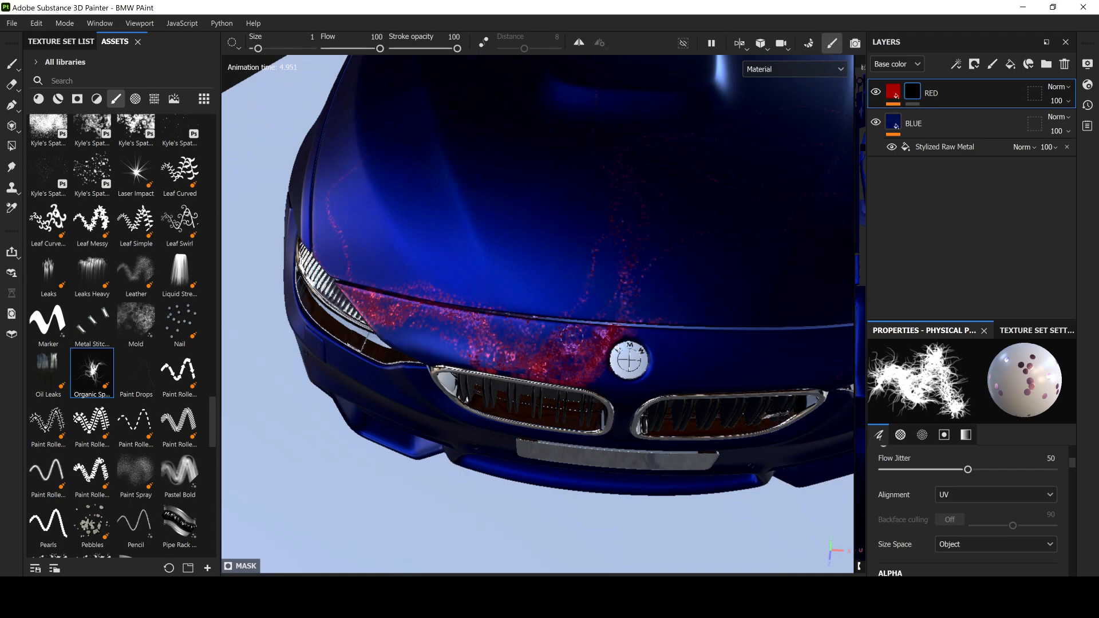
left_click_drag(581, 244, 584, 219, "alt")
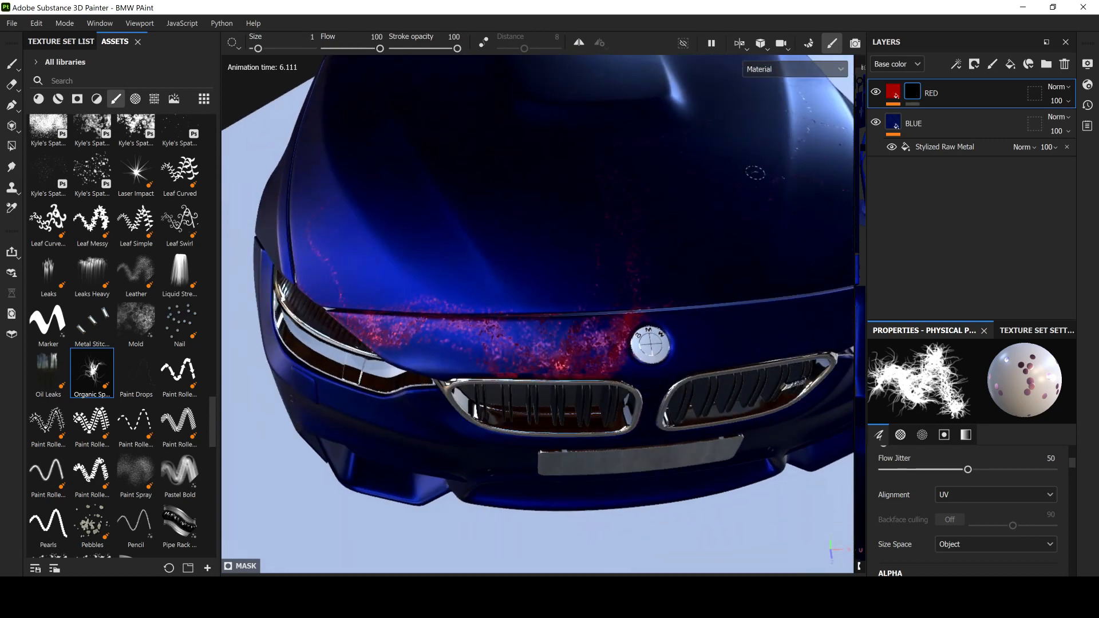
right_click(910, 95)
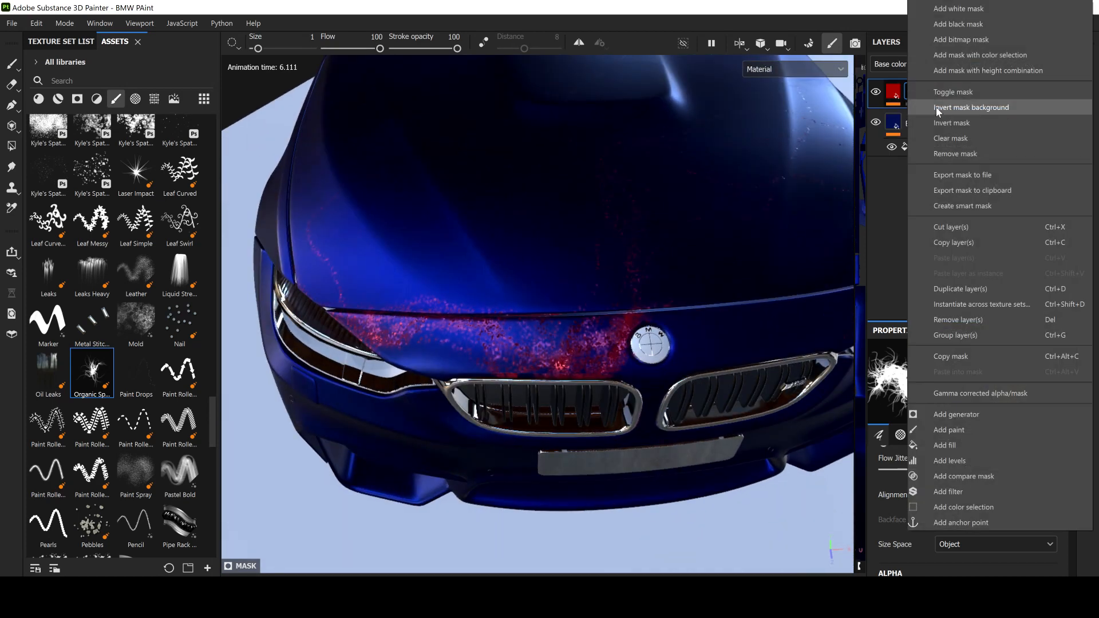
left_click(952, 139)
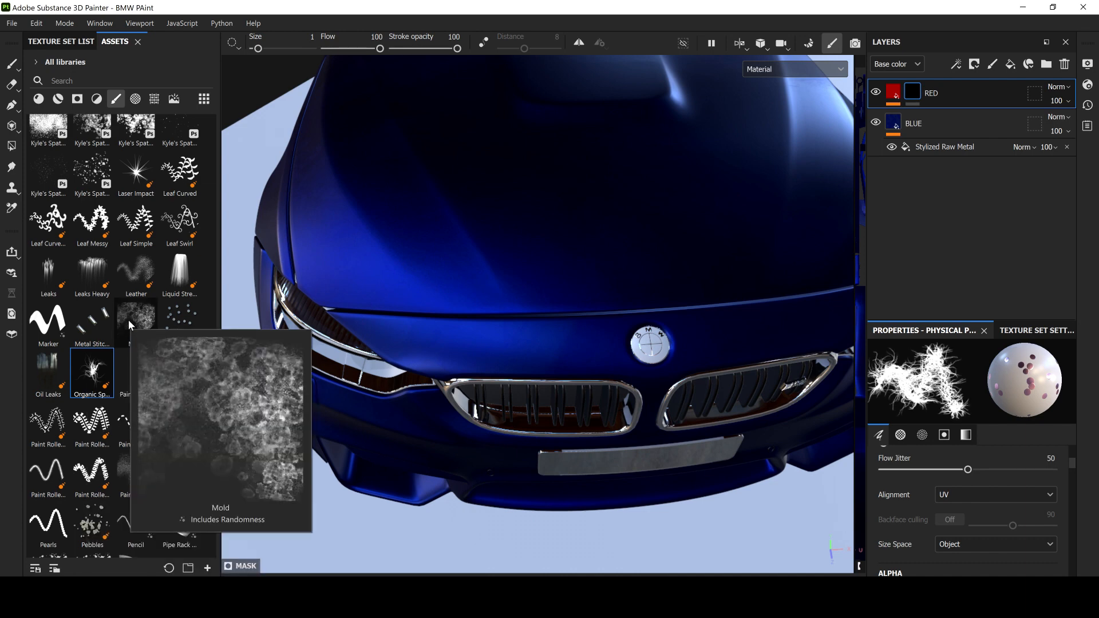
Step: Paint Leaks particles on the passenger side of the hood, and paint above the badge with Leaks Heavy at size 10
left_click(48, 271)
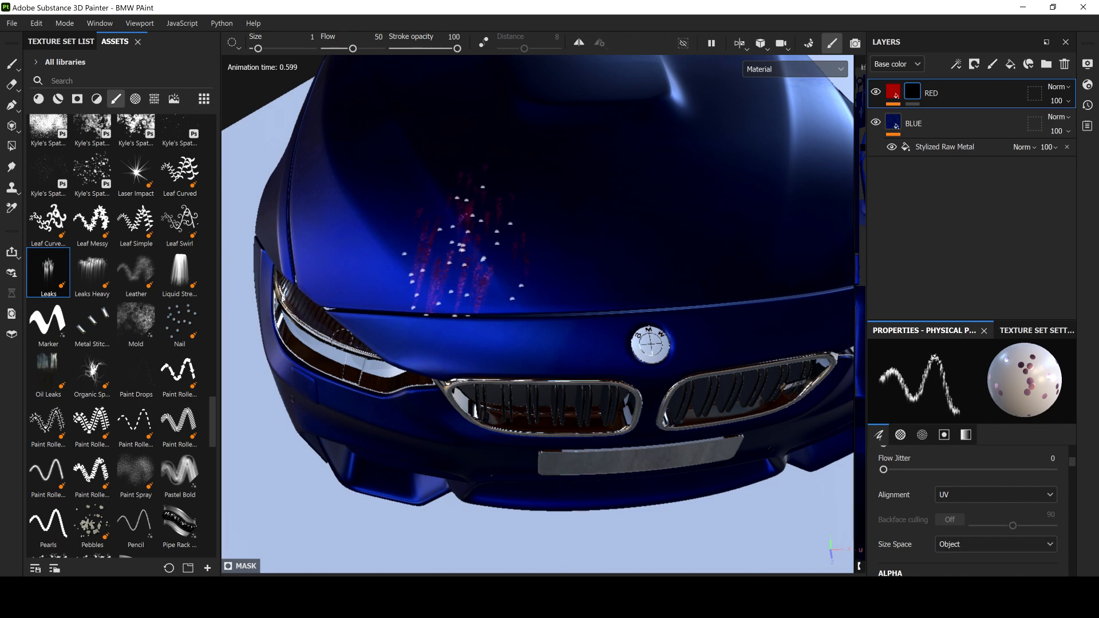
left_click(91, 272)
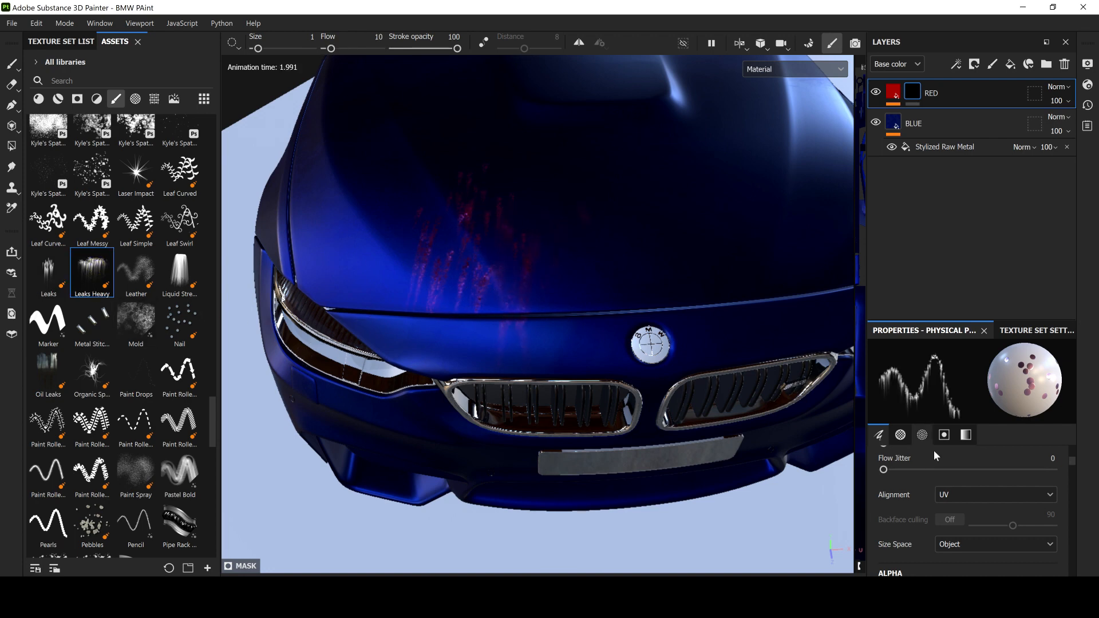
left_click_drag(1071, 462, 1071, 456)
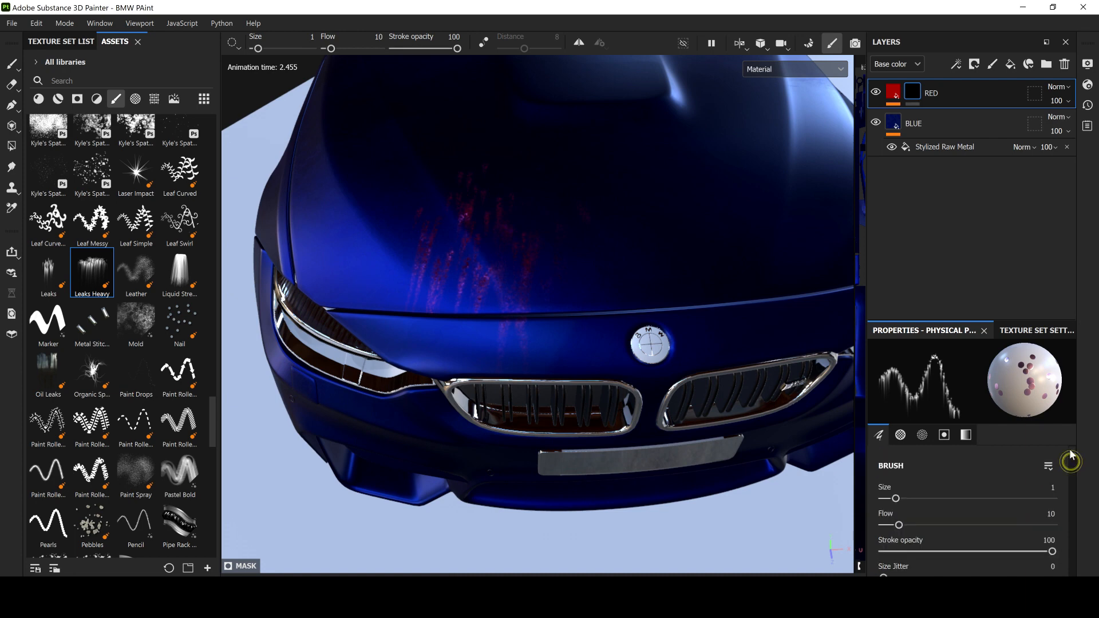
left_click_drag(896, 499, 929, 500)
mouse_move(636, 244)
left_mouse_down()
mouse_move(632, 233)
mouse_move(623, 298)
left_mouse_up()
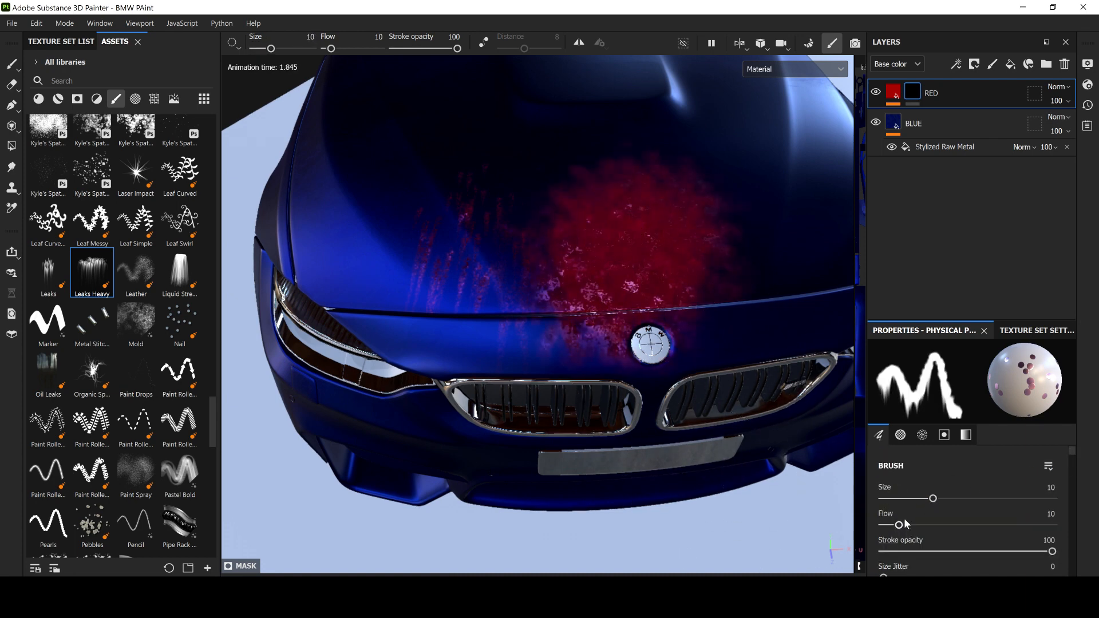
Step: Try Leaks Heavy particles at size 1.04 on both sides of the hood, and clear the RED layer's mask
left_click_drag(933, 499, 896, 499)
left_click(451, 141)
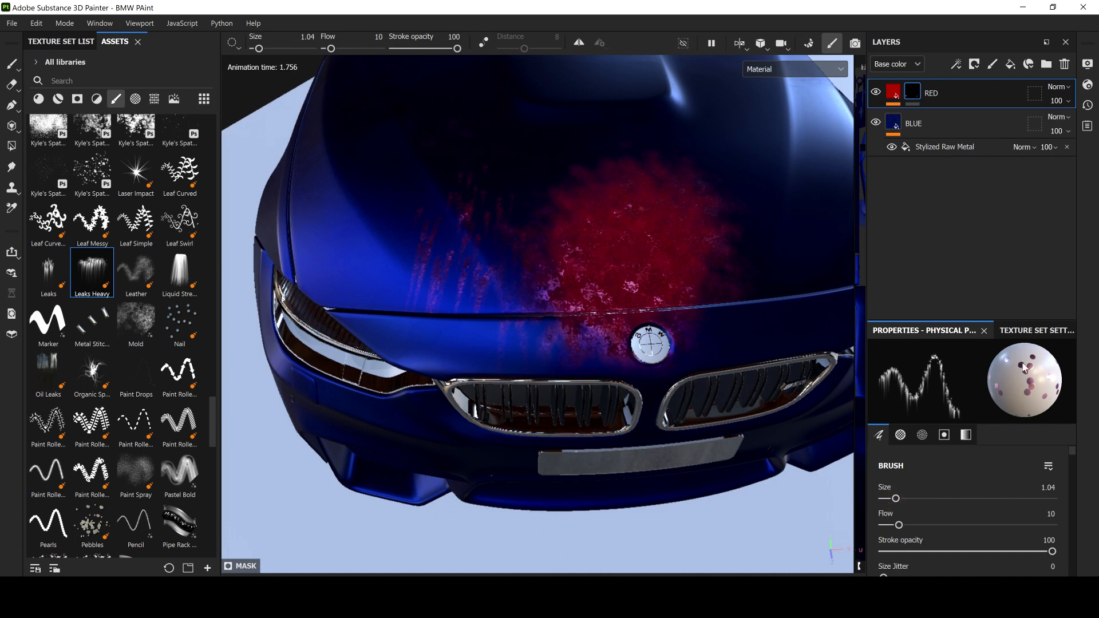
left_click_drag(658, 172, 547, 210, "alt")
left_click(737, 250)
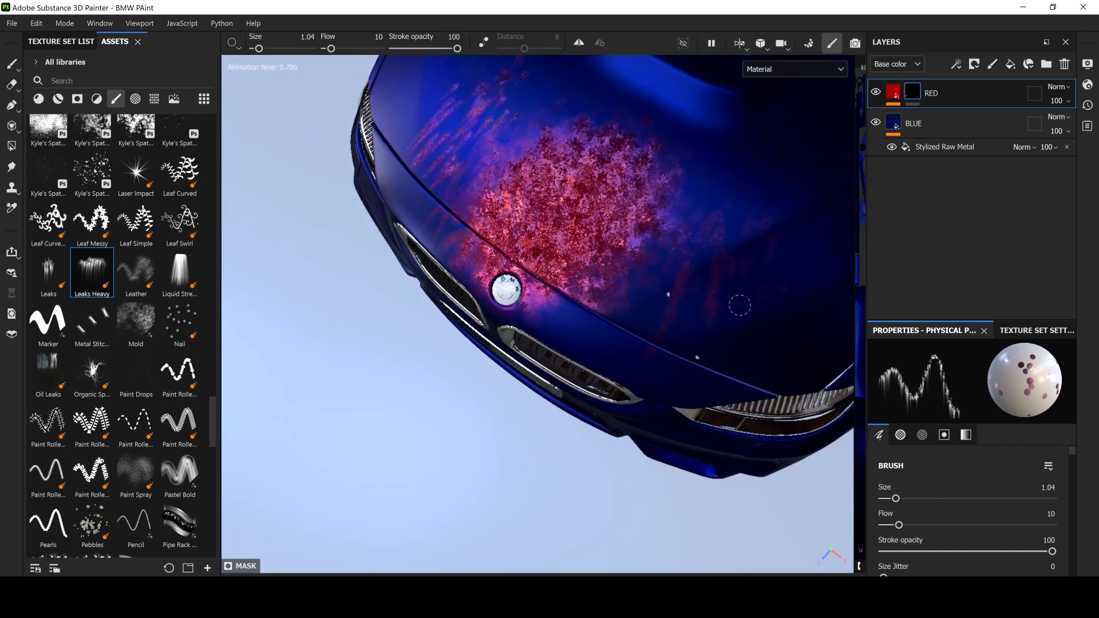
right_click(914, 92)
left_click(954, 138)
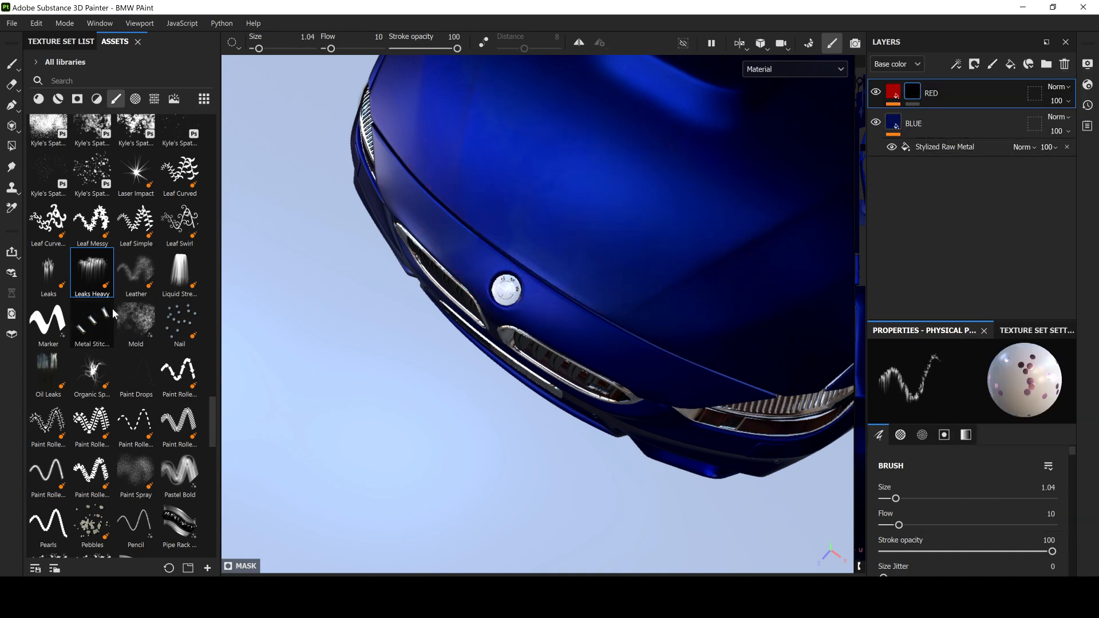
Step: Try the Liquid Stream particle brush at size 2 on the hood and its central scoop, and clear the RED layer's mask
left_click(180, 273)
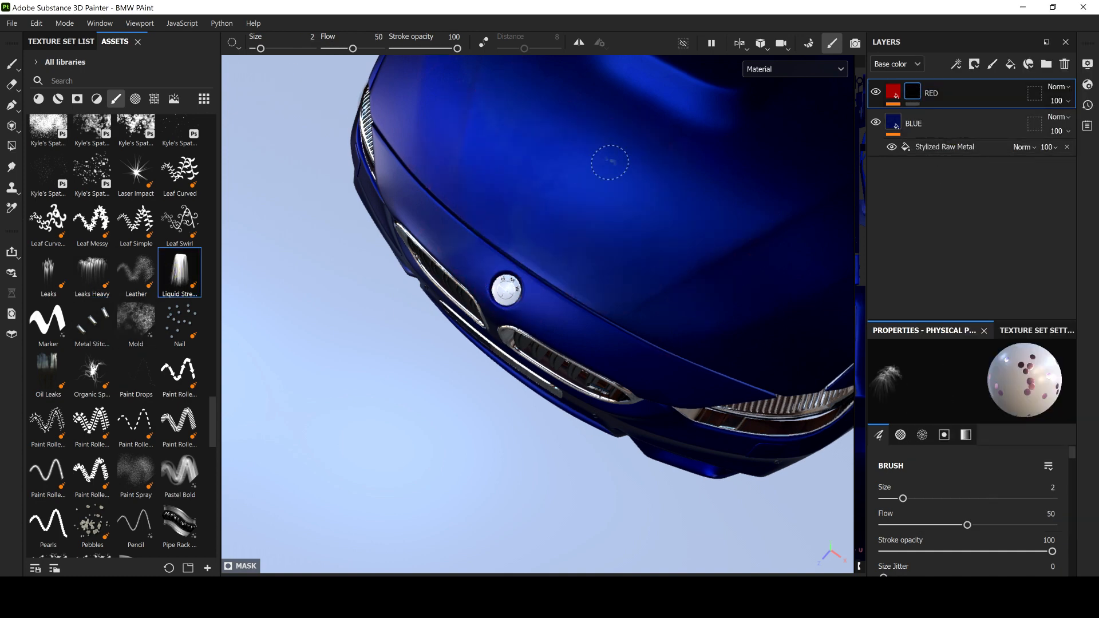
left_click(610, 162)
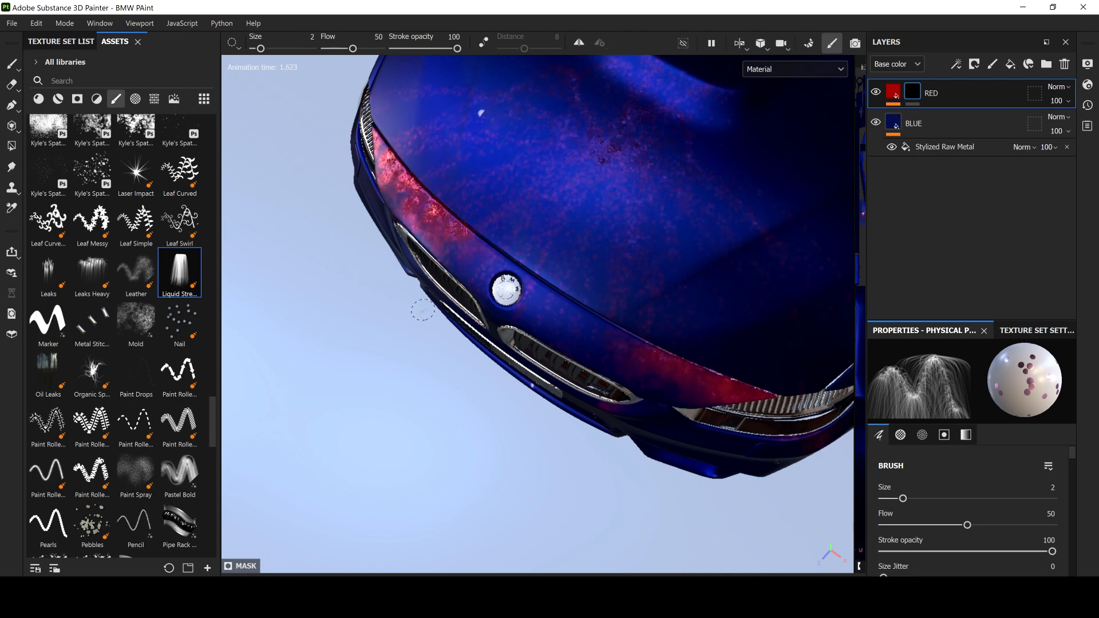
left_click_drag(324, 252, 409, 162, "alt")
middle_click_drag(464, 147, 460, 474, "alt")
left_click_drag(459, 474, 443, 452, "alt")
mouse_move(442, 370)
left_mouse_down("alt")
mouse_move(451, 459)
mouse_move(452, 395)
mouse_move(584, 322)
mouse_move(469, 439)
left_mouse_up("alt")
left_click(525, 230)
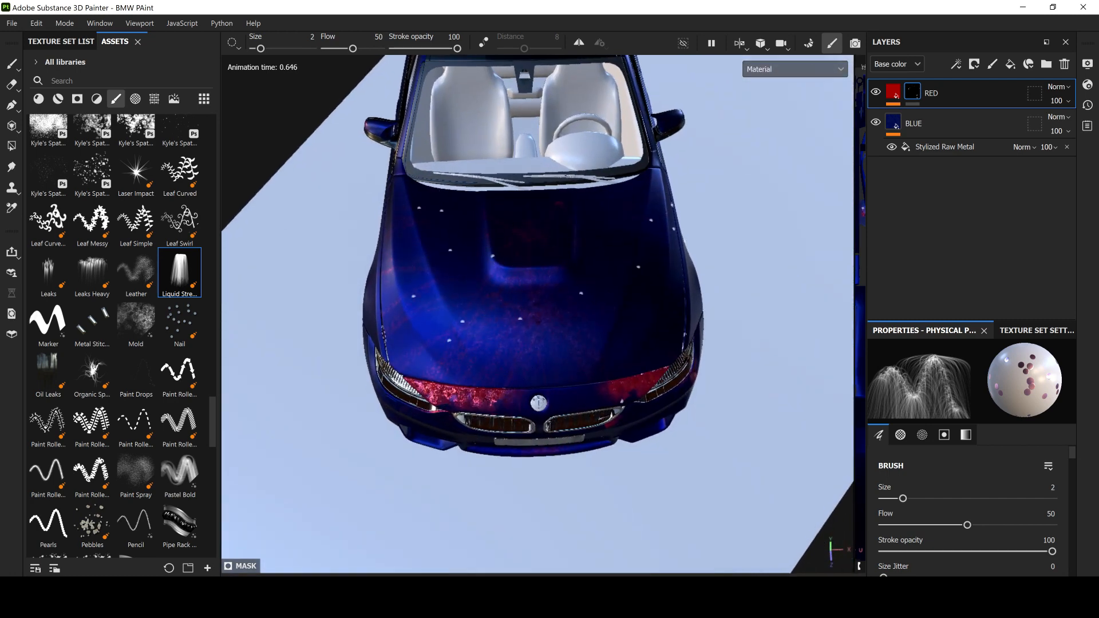
right_click(912, 94)
left_click(948, 139)
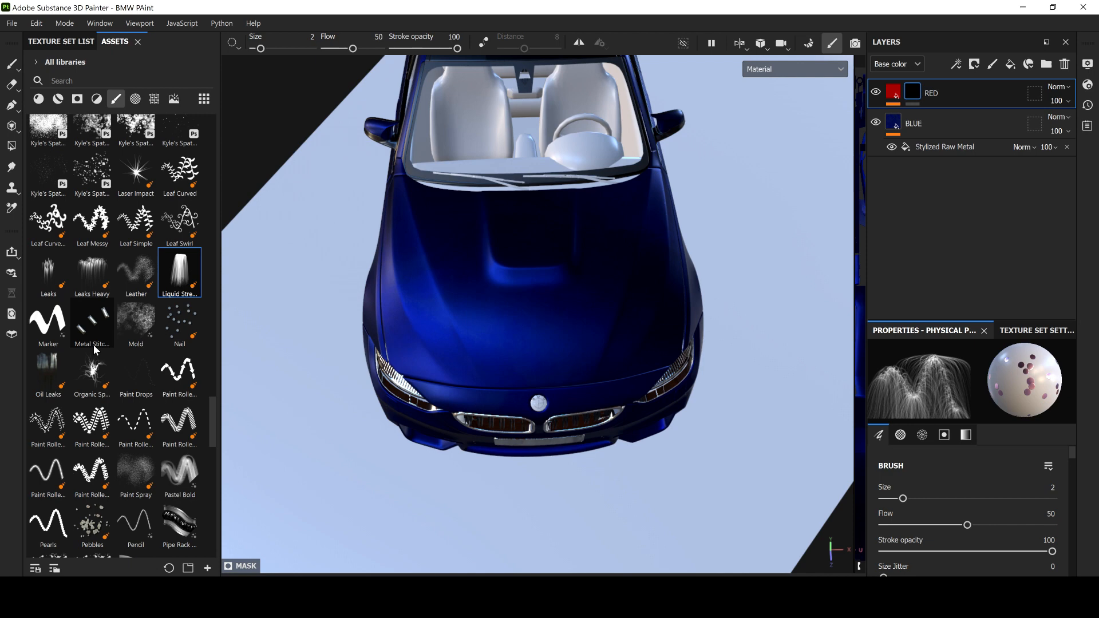
Step: Try the Oil Leaks brush on the car hood, and clear the RED layer's mask
left_click(46, 377)
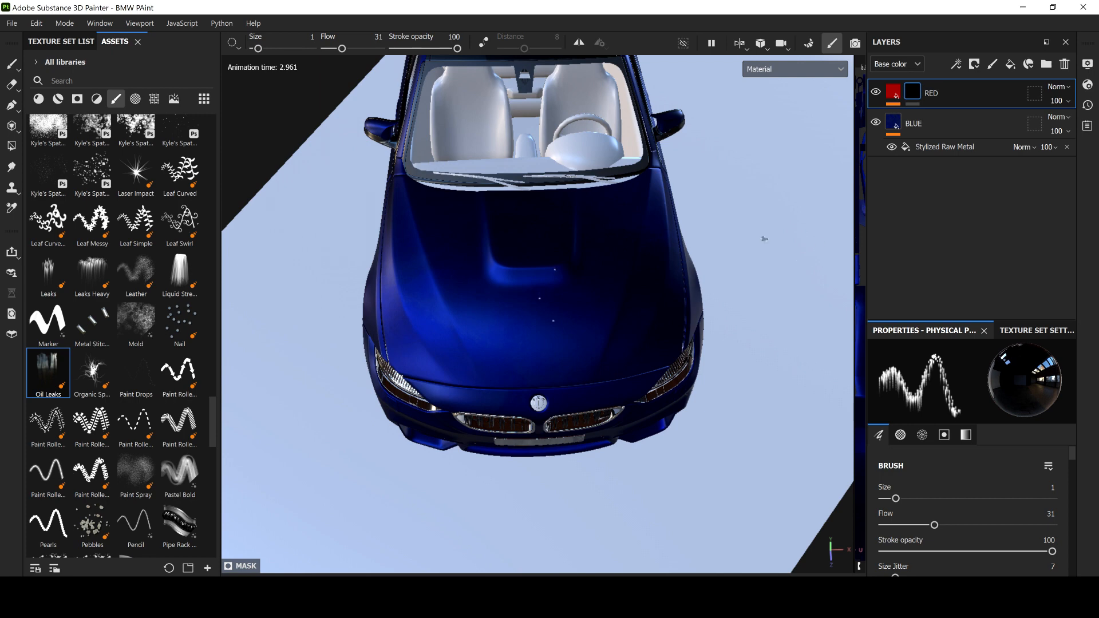
right_click(911, 94)
left_click(947, 138)
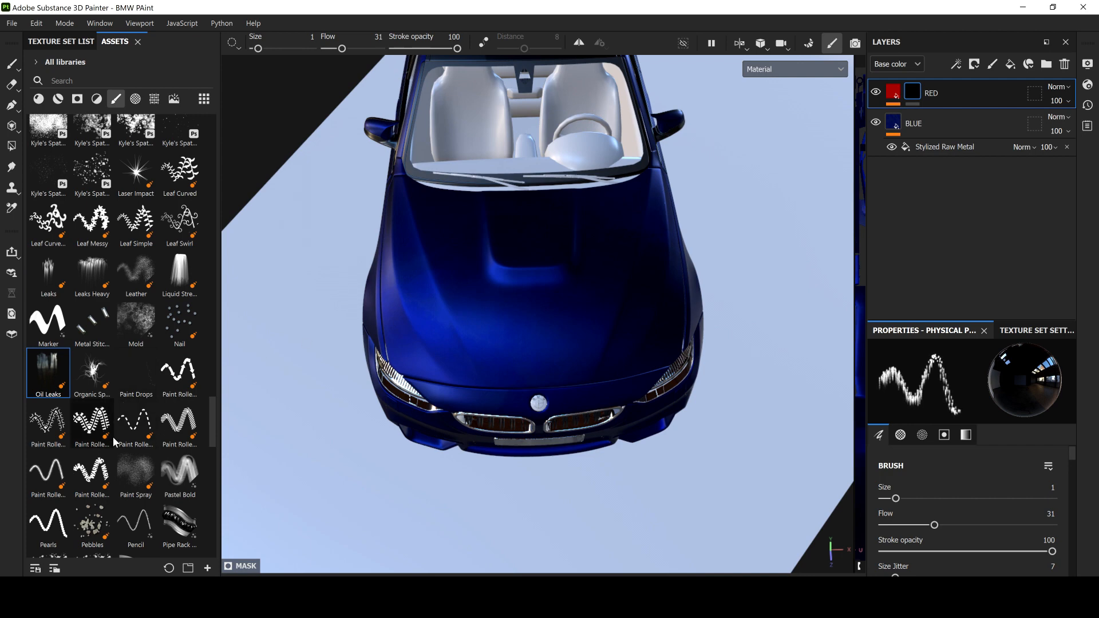
Step: Test the Puddle brush on the hood and clear the RED layer's mask
scroll(132, 463, "down", 3)
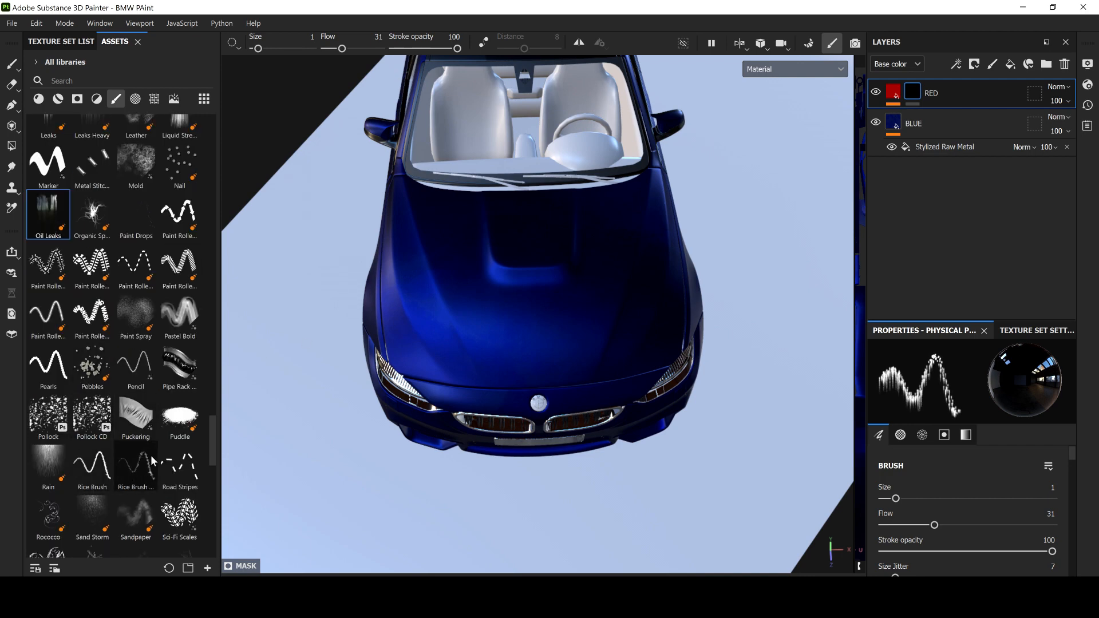
left_click(173, 422)
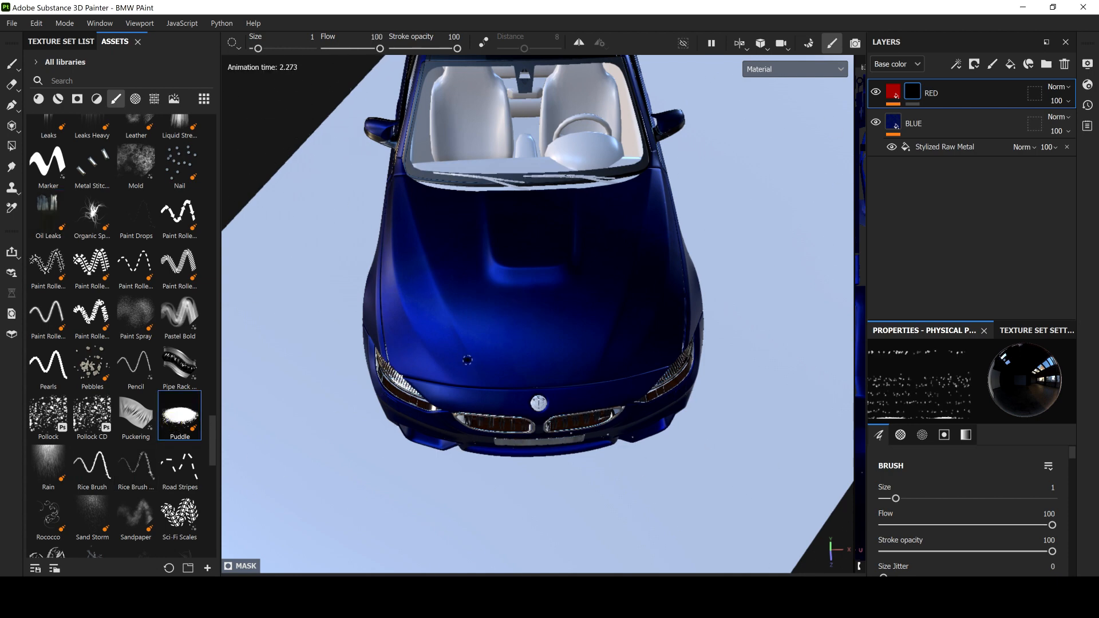
right_click(915, 94)
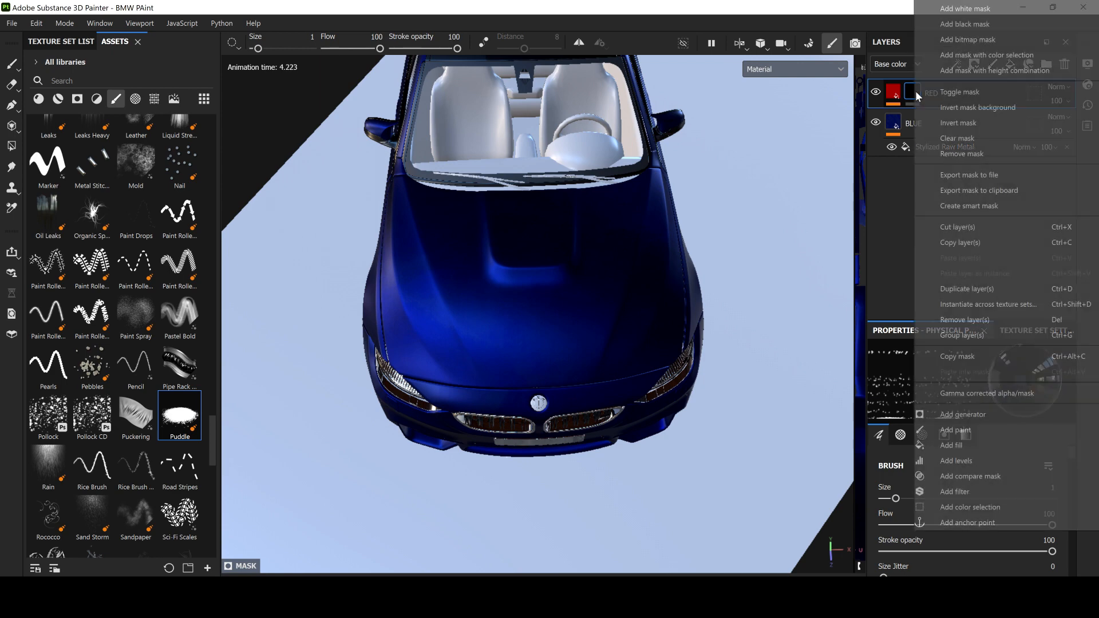
left_click(968, 139)
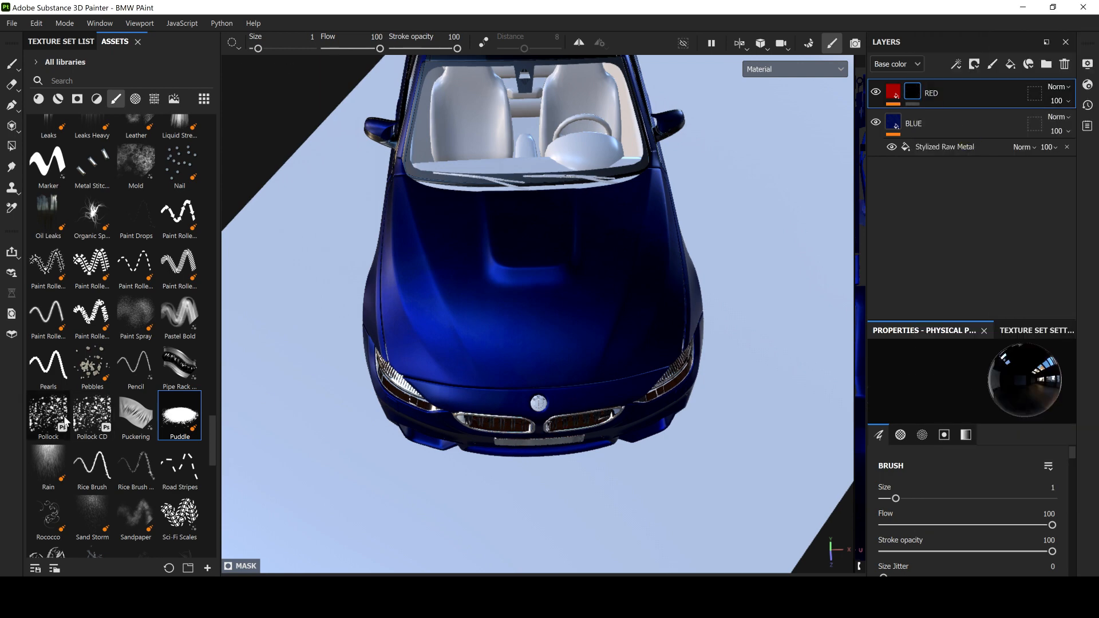
Step: Test the Rain particle brush on the hood and clear the RED layer's mask
left_click(46, 461)
left_click(521, 219)
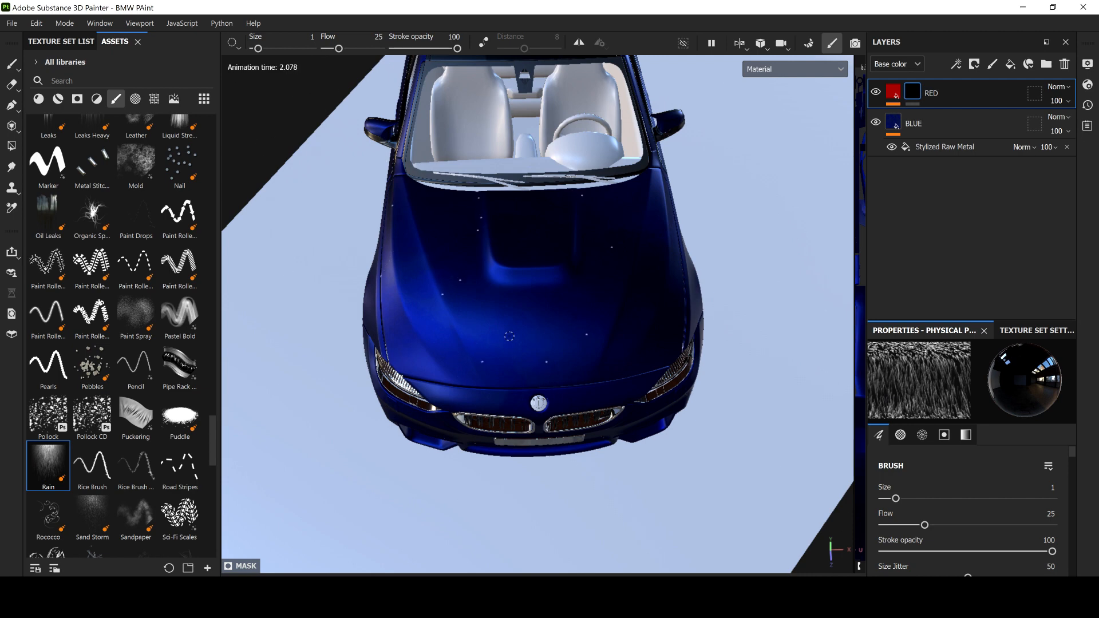
scroll(508, 336, "up", 8)
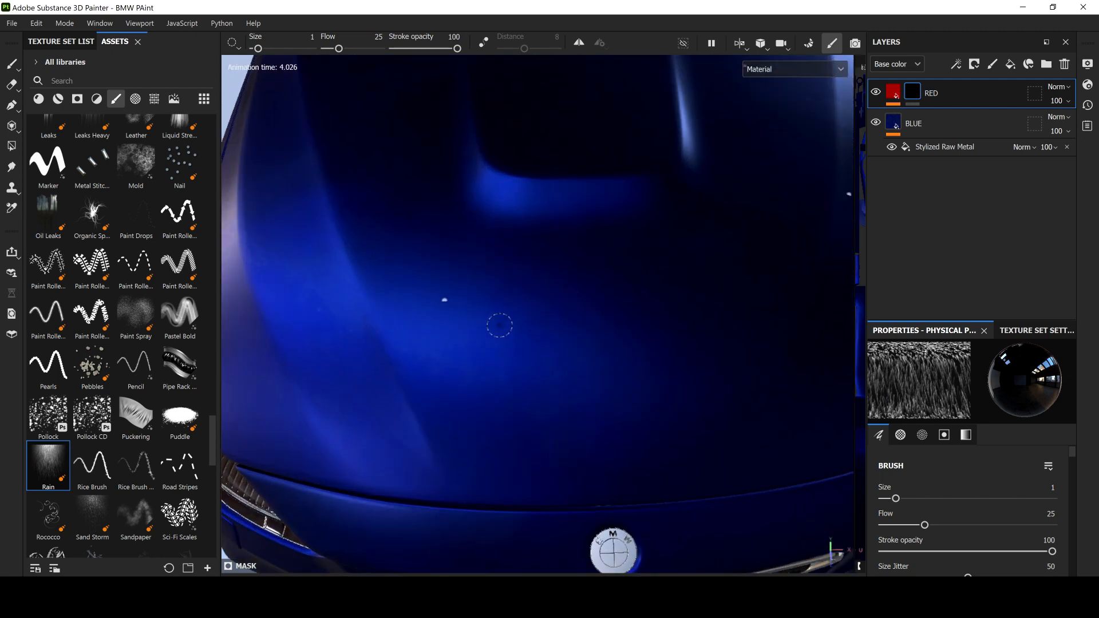
scroll(499, 325, "down", 5)
scroll(498, 324, "up", 6)
left_click_drag(496, 310, 505, 360)
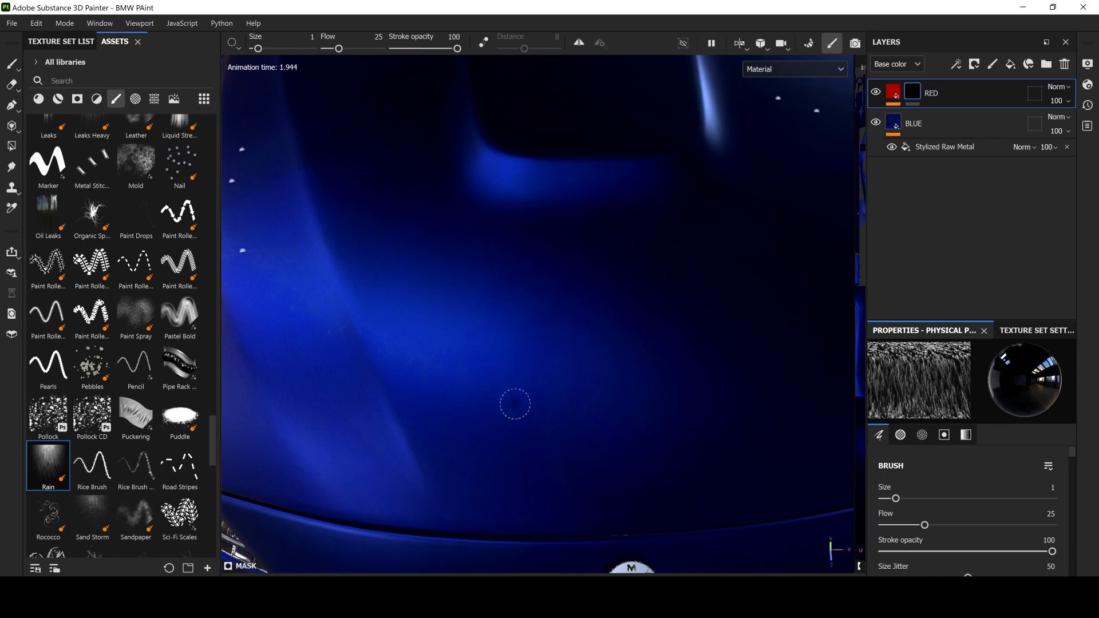
scroll(515, 404, "down", 5)
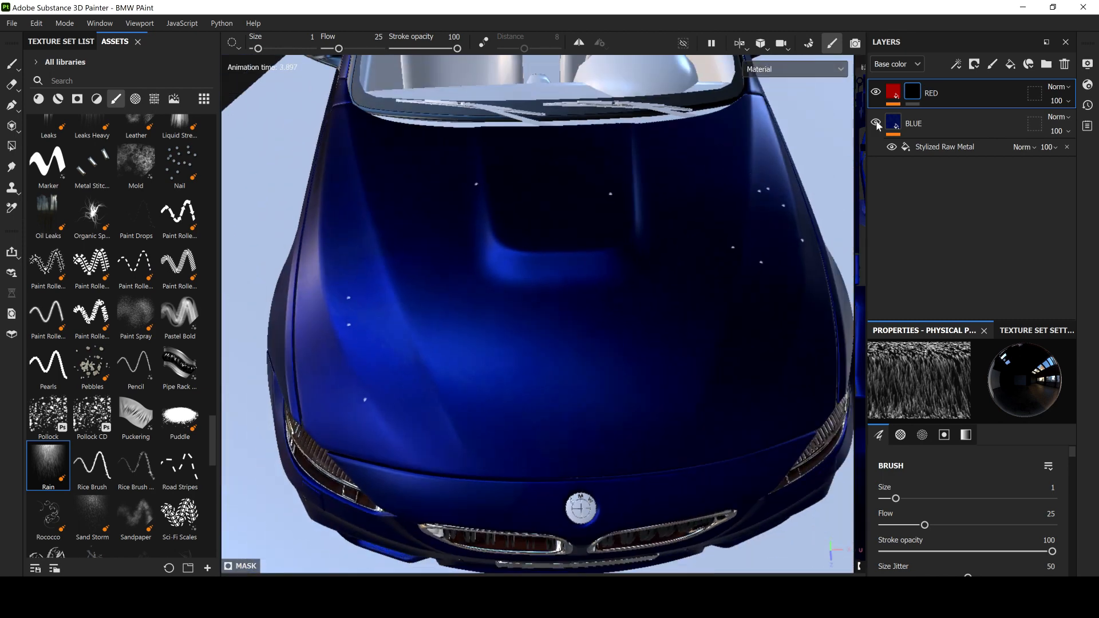
right_click(910, 93)
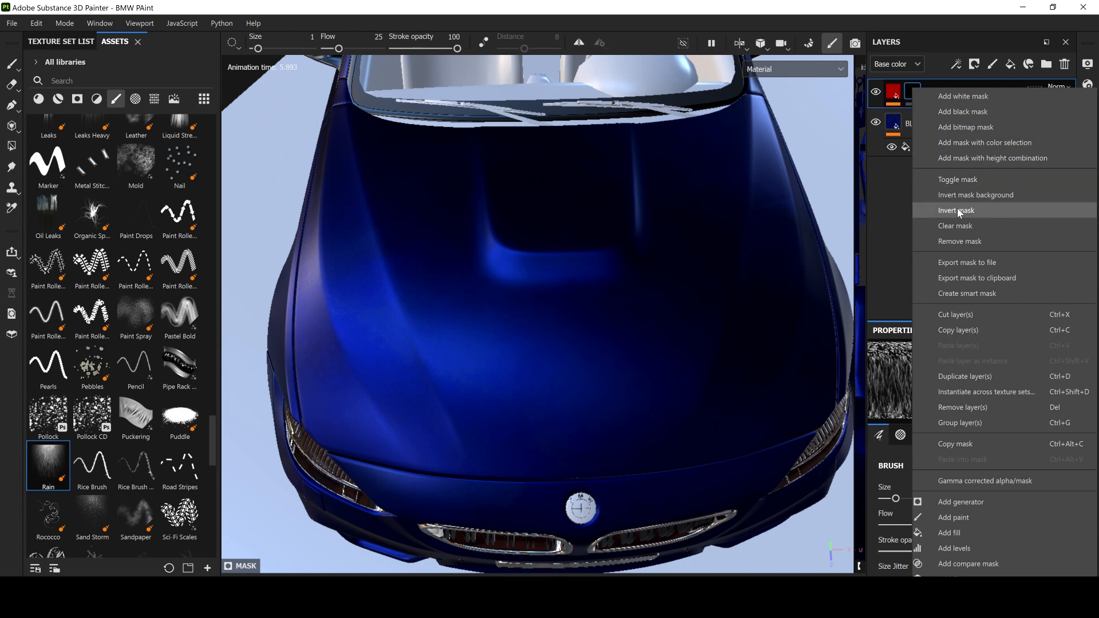
left_click(955, 226)
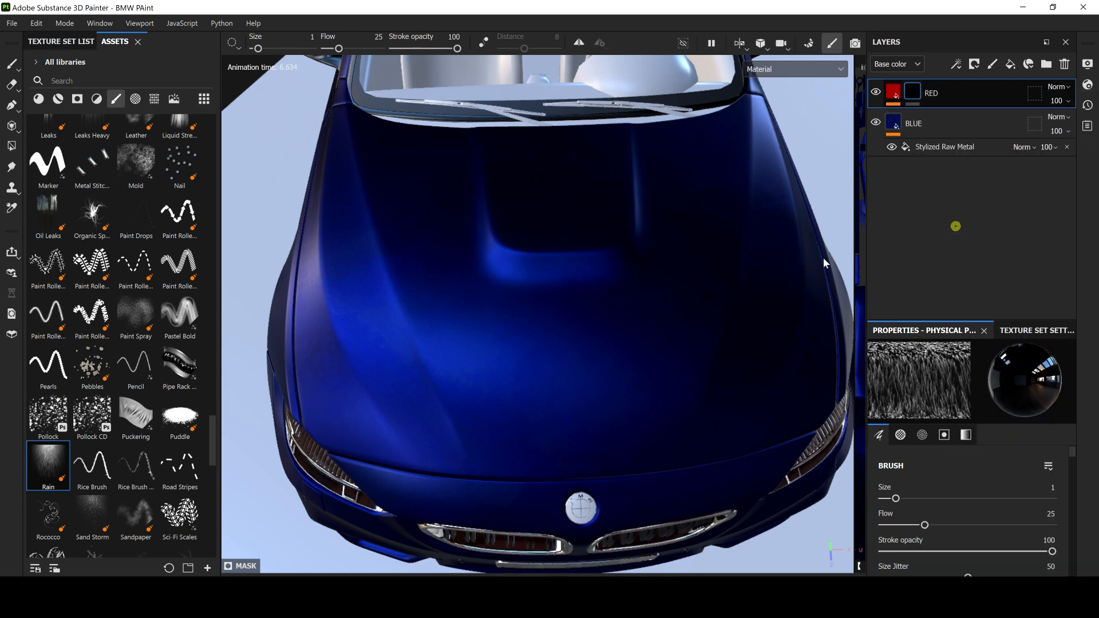
Step: Test the Sand Storm particle brush on the hood and clear the RED layer's mask
scroll(100, 418, "down", 6)
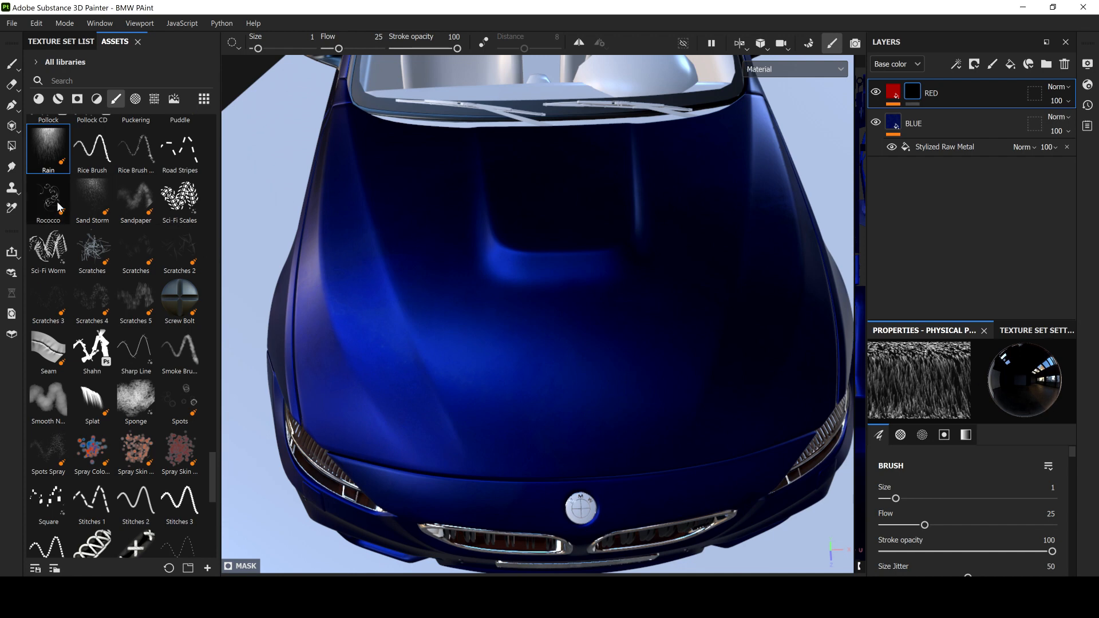
left_click(91, 197)
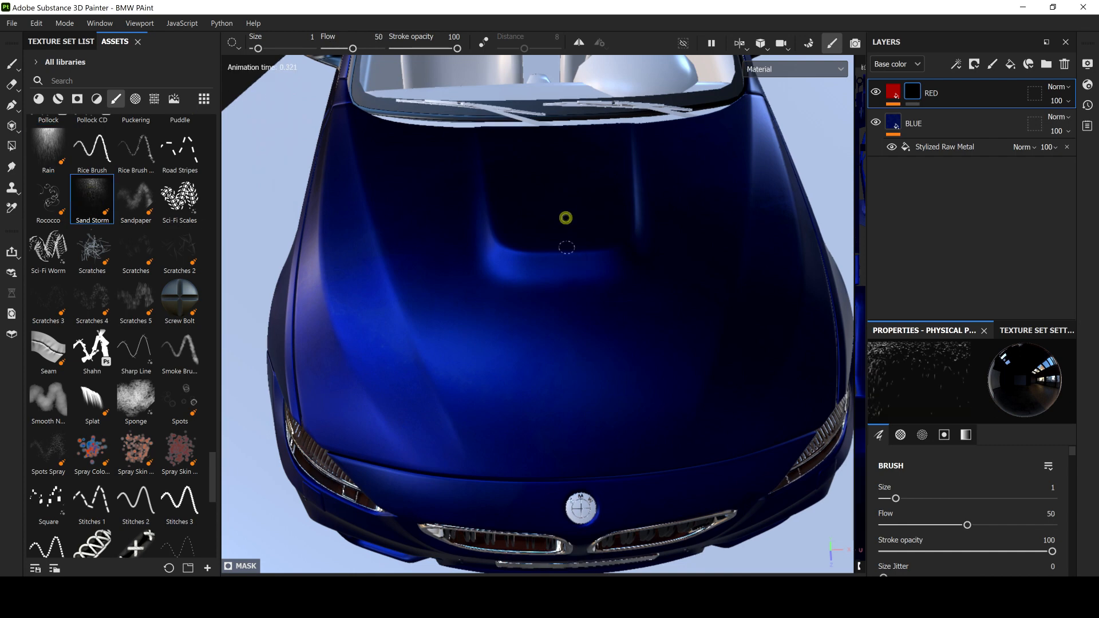
scroll(559, 311, "down", 4)
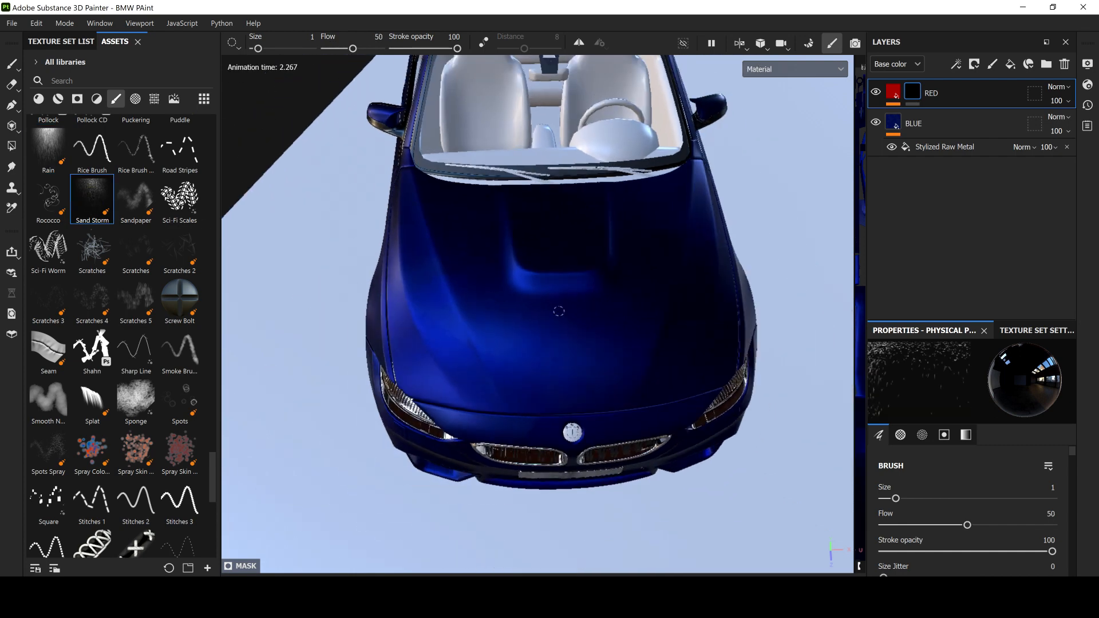
scroll(559, 310, "up", 5)
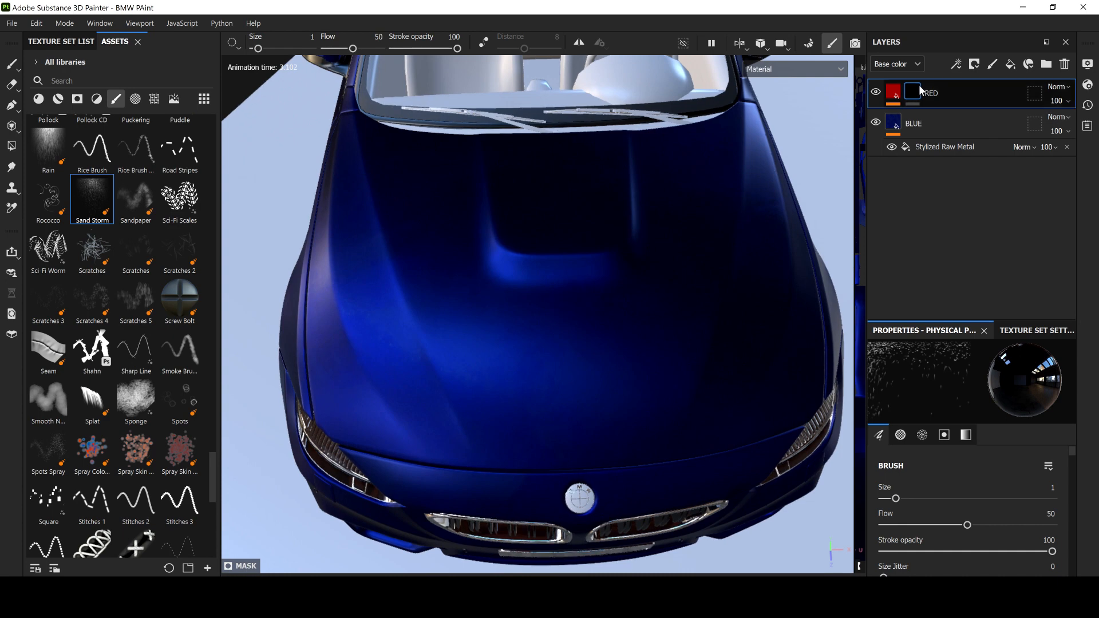
right_click(921, 90)
left_click(970, 225)
Step: Choose the Splat brush and set its grayscale value to 1 for painting on the RED mask
left_click(93, 399)
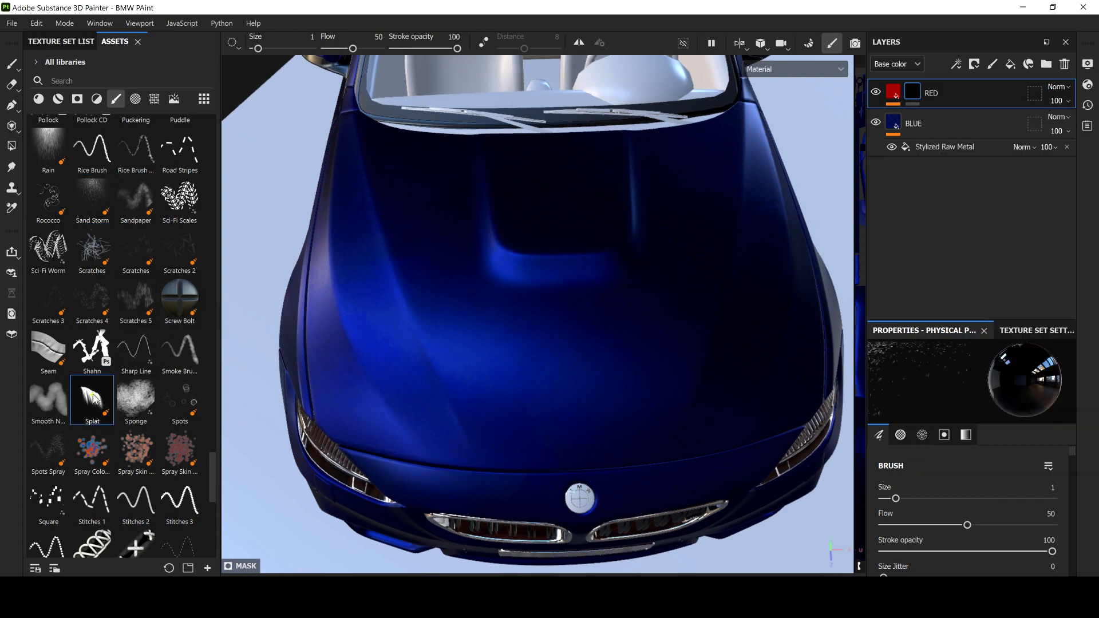
left_click(502, 252)
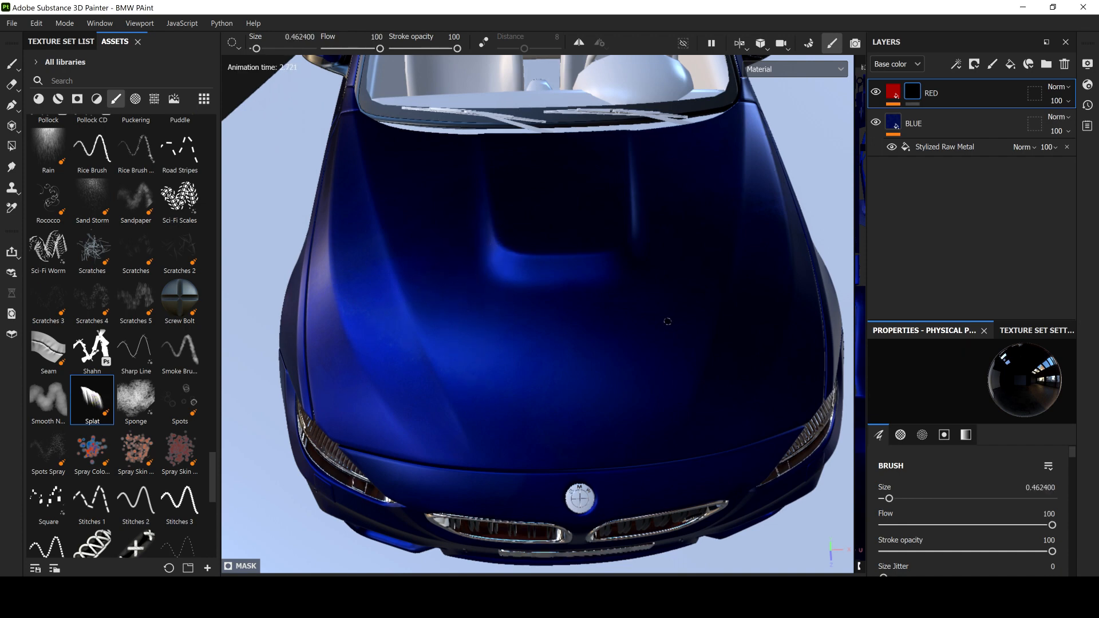
mouse_move(1075, 458)
left_mouse_down()
mouse_move(1077, 511)
mouse_move(1076, 445)
mouse_move(1079, 566)
left_mouse_up()
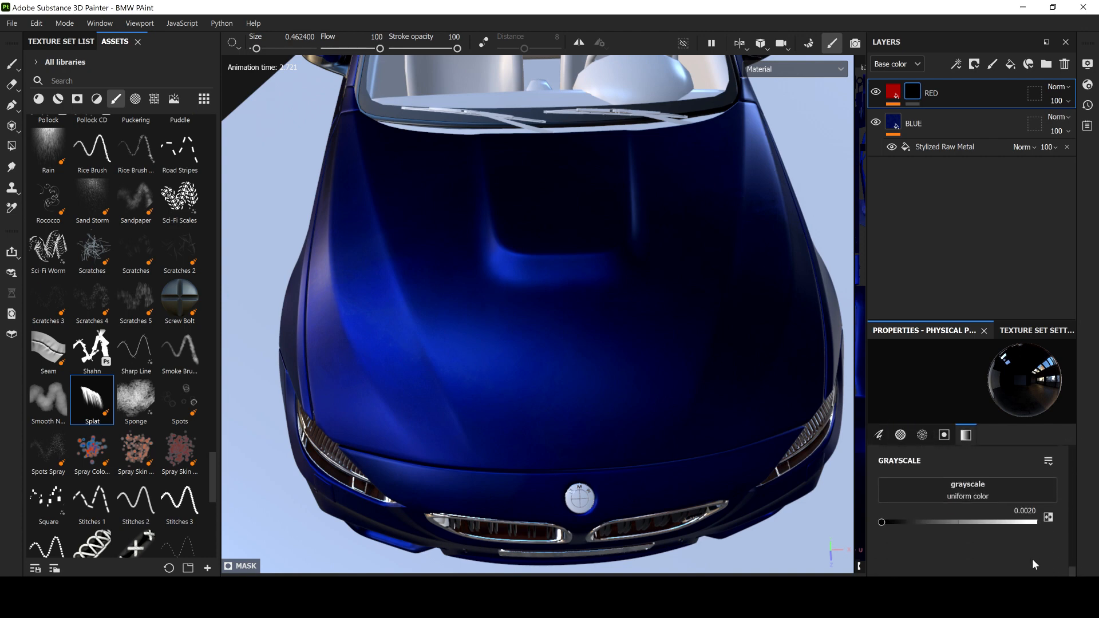
left_click_drag(881, 522, 1037, 524)
Step: Paint five red splats across the hood with the Splat brush, and clear the RED layer's mask
left_click_drag(516, 214, 538, 146)
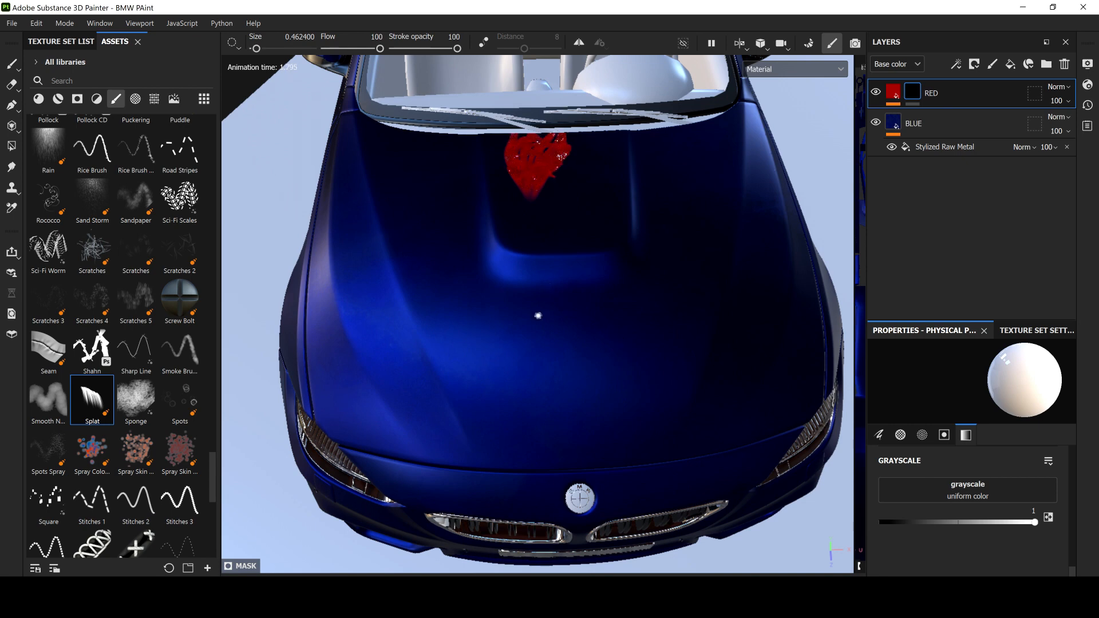
left_click(538, 327)
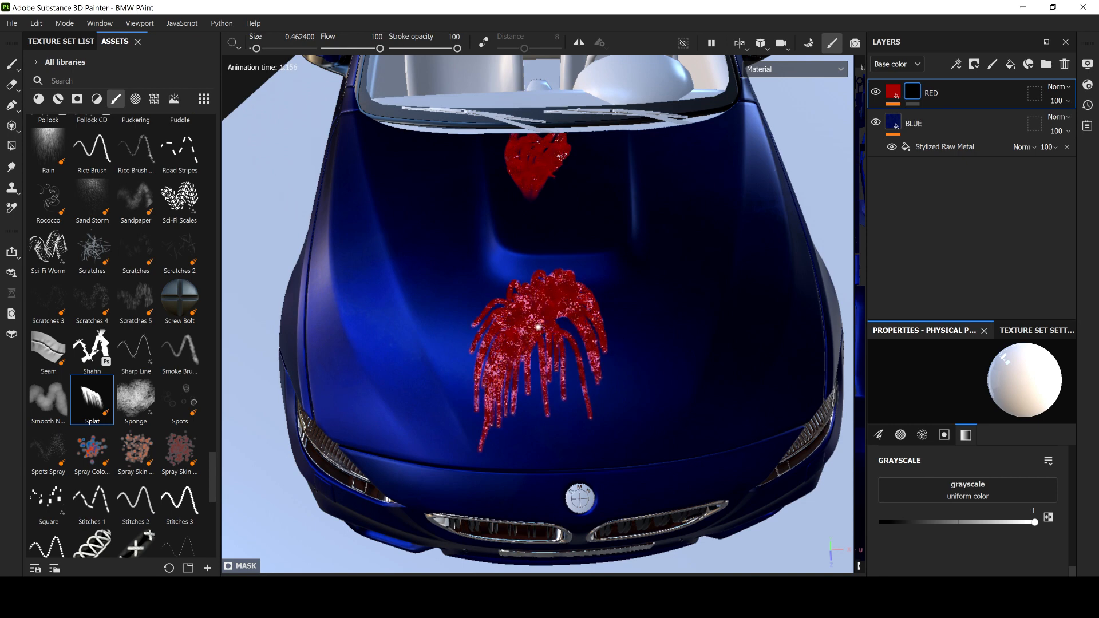
left_click(724, 251)
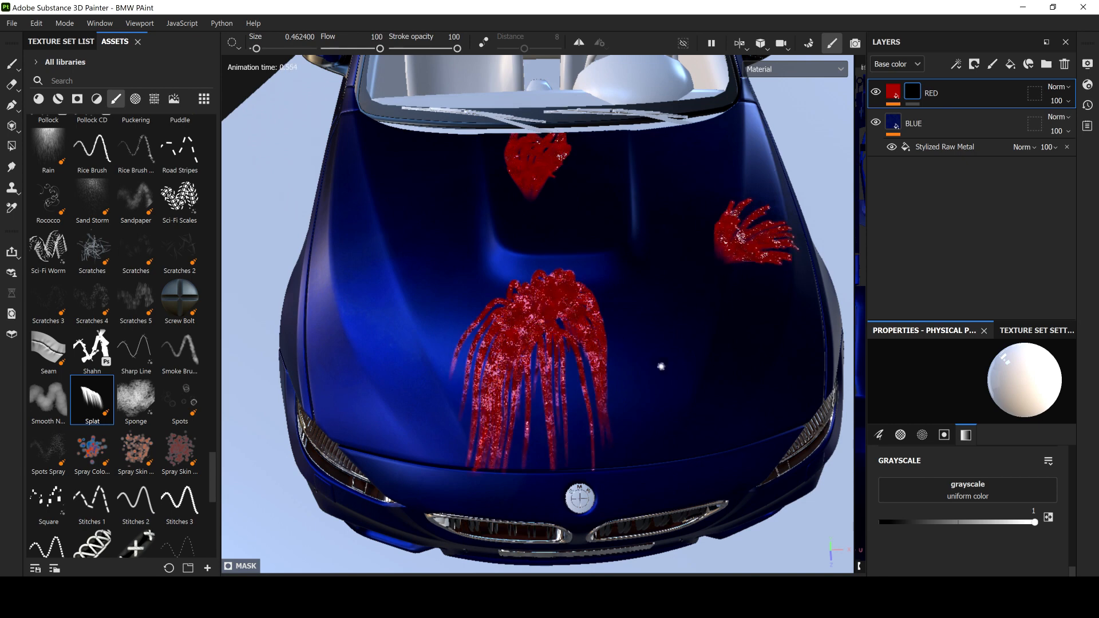
left_click(682, 315)
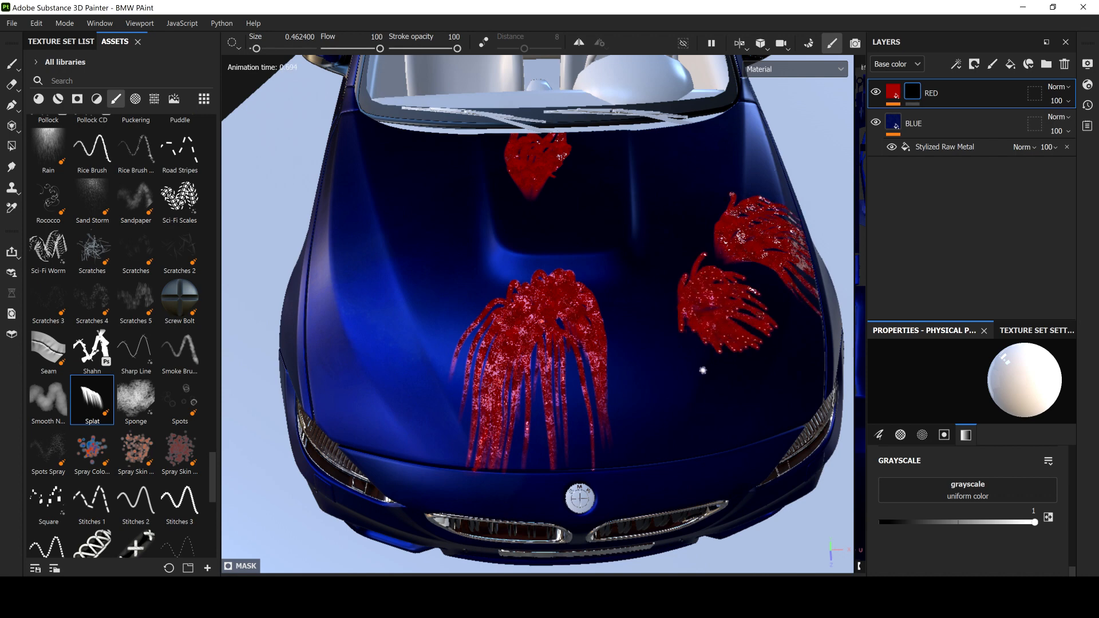
left_click(408, 259)
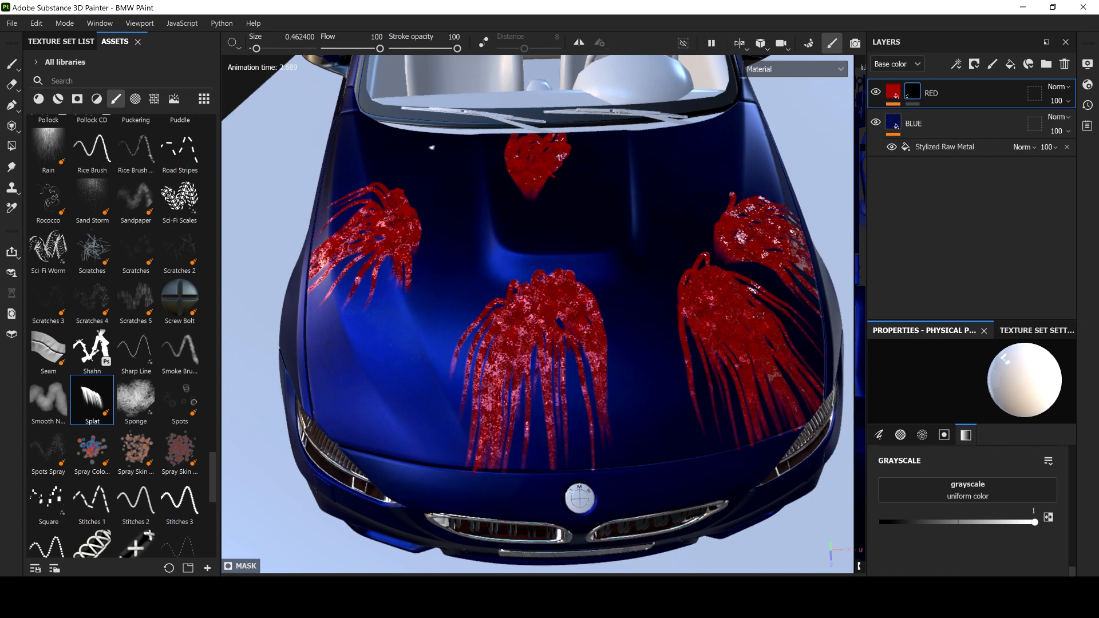
right_click(917, 92)
left_click(950, 224)
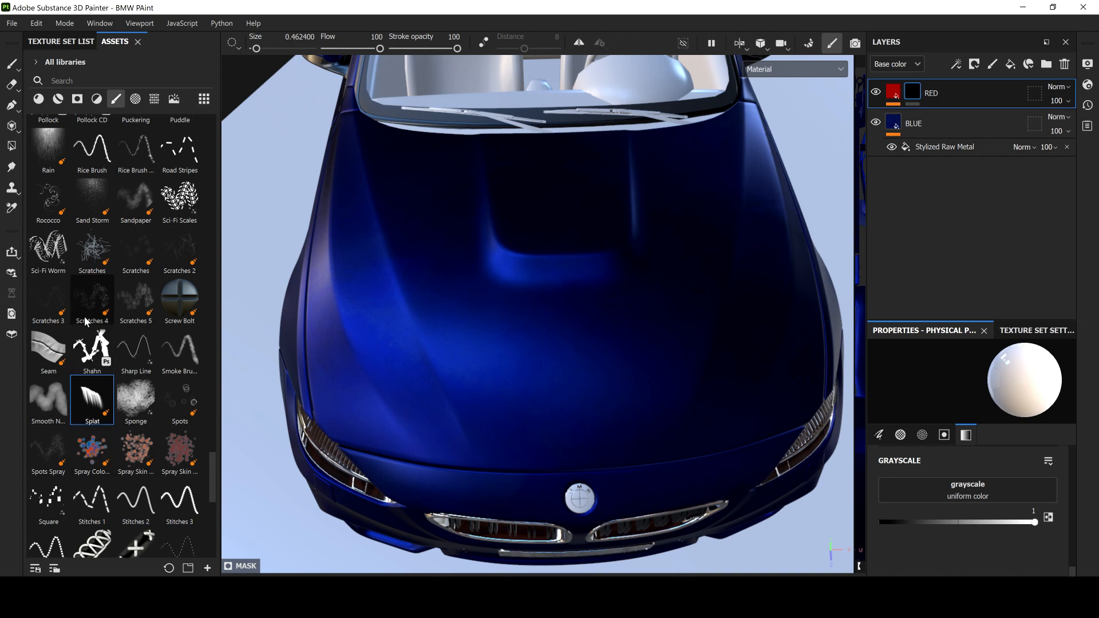
Step: Paint red rain streaks over the hood with the Rain brush at grayscale 1
left_click(53, 156)
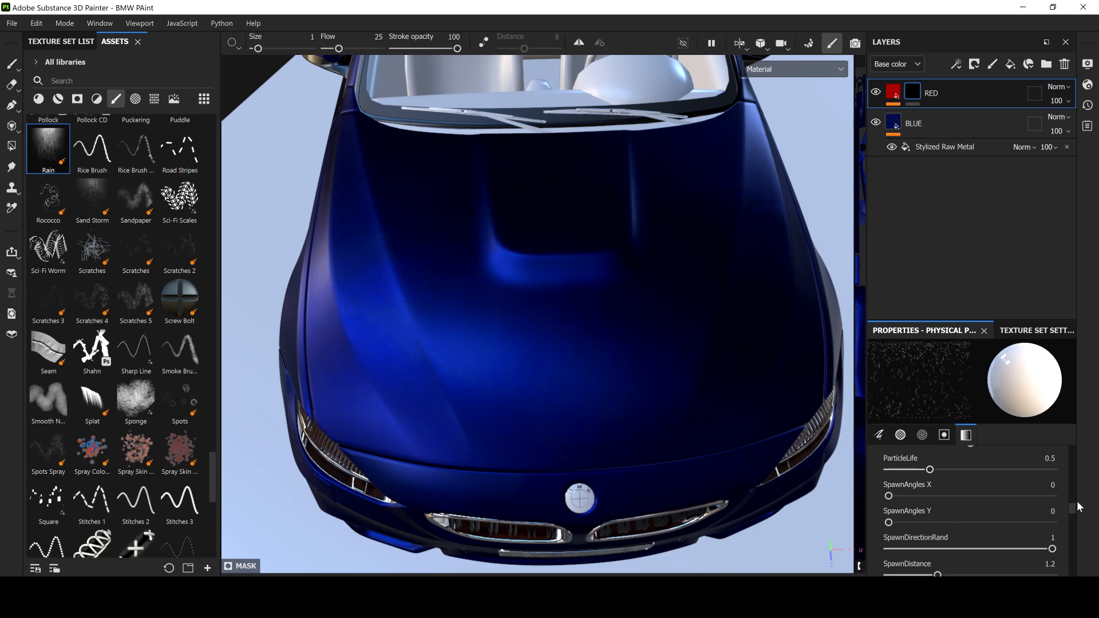
scroll(1072, 509, "down", 6)
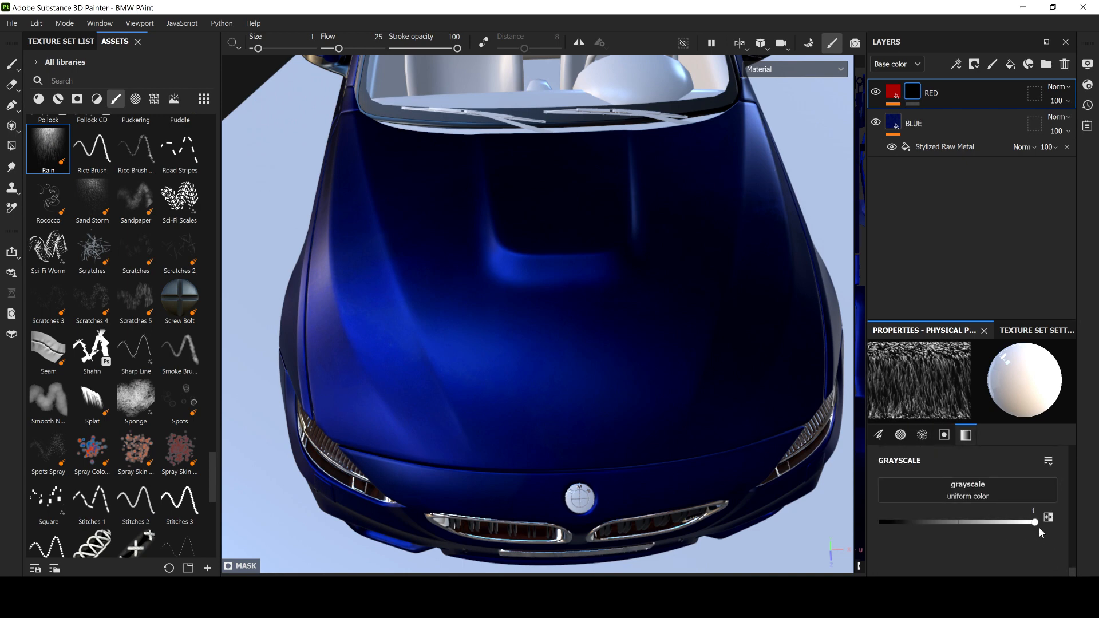
left_click(554, 188)
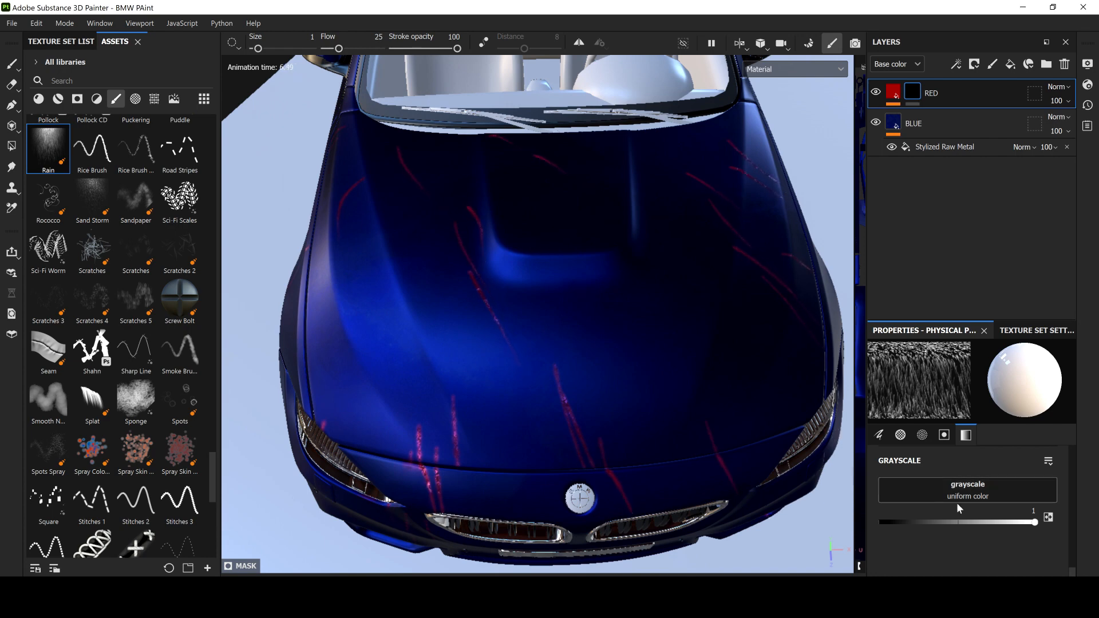
Step: Set the Rain brush's TurbulencePower to 6.18 and TurbulenceScale to 3.07
scroll(1071, 556, "up", 5)
scroll(1071, 556, "up", 3)
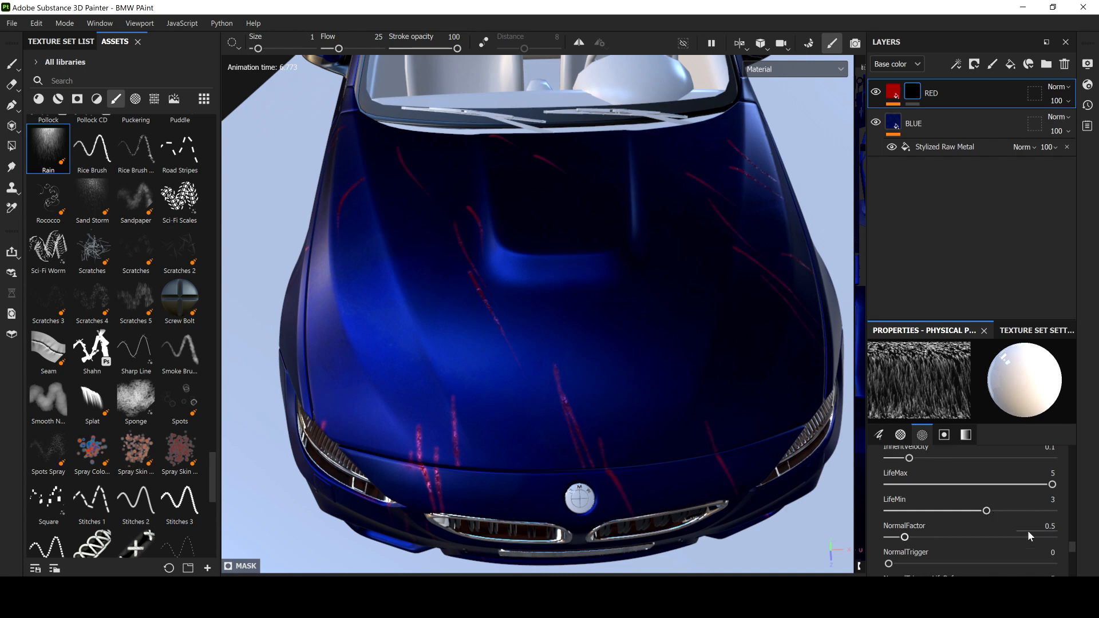
left_click_drag(1070, 547, 1072, 523)
left_click_drag(904, 517, 990, 519)
left_click_drag(921, 544, 989, 545)
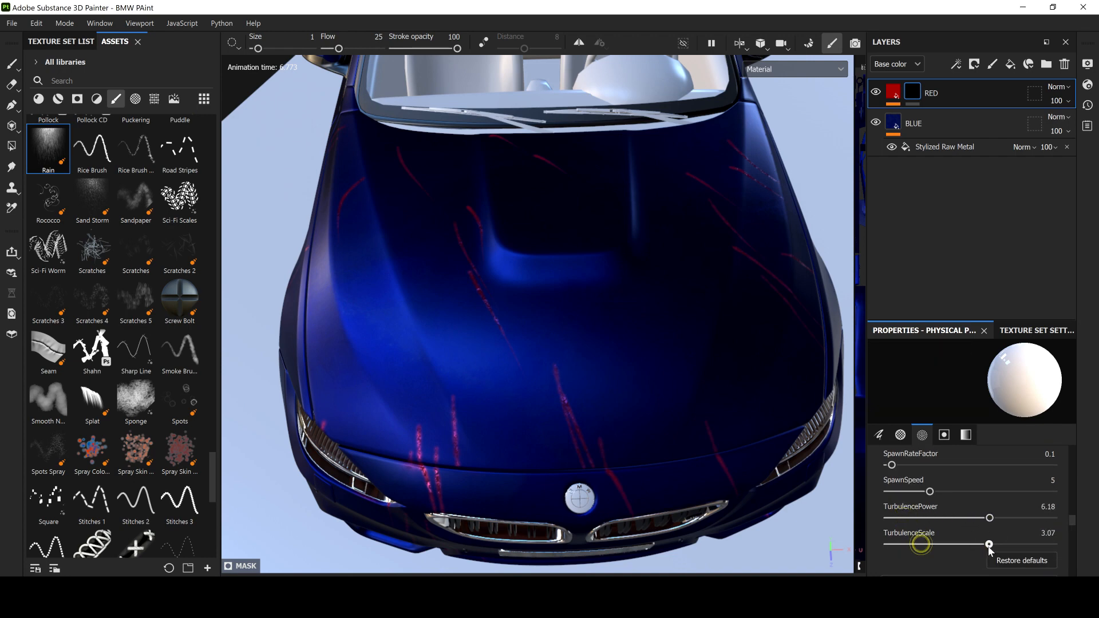
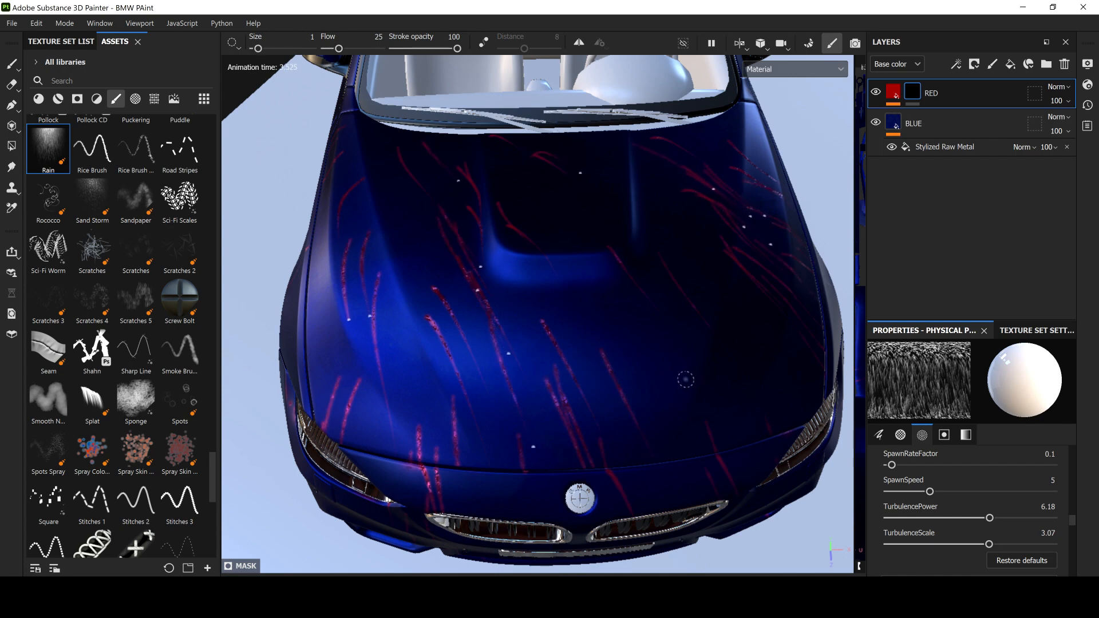
Step: Clear the RED layer's mask and release puddle particles on the hood with the Puddle brush
right_click(915, 96)
left_click(957, 142)
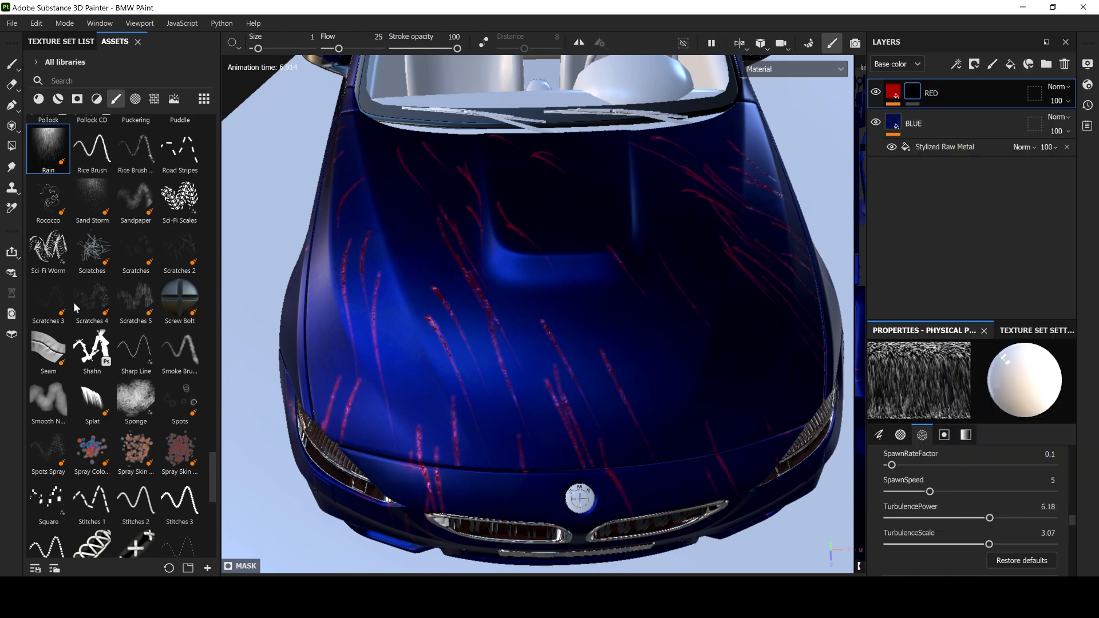
scroll(105, 236, "up", 3)
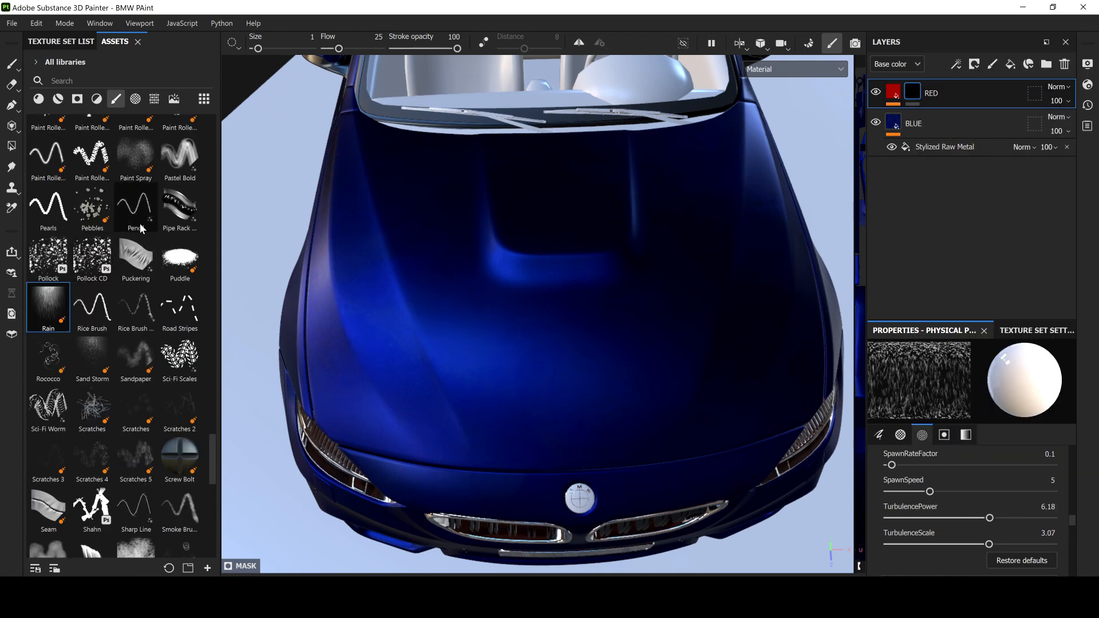
left_click(180, 267)
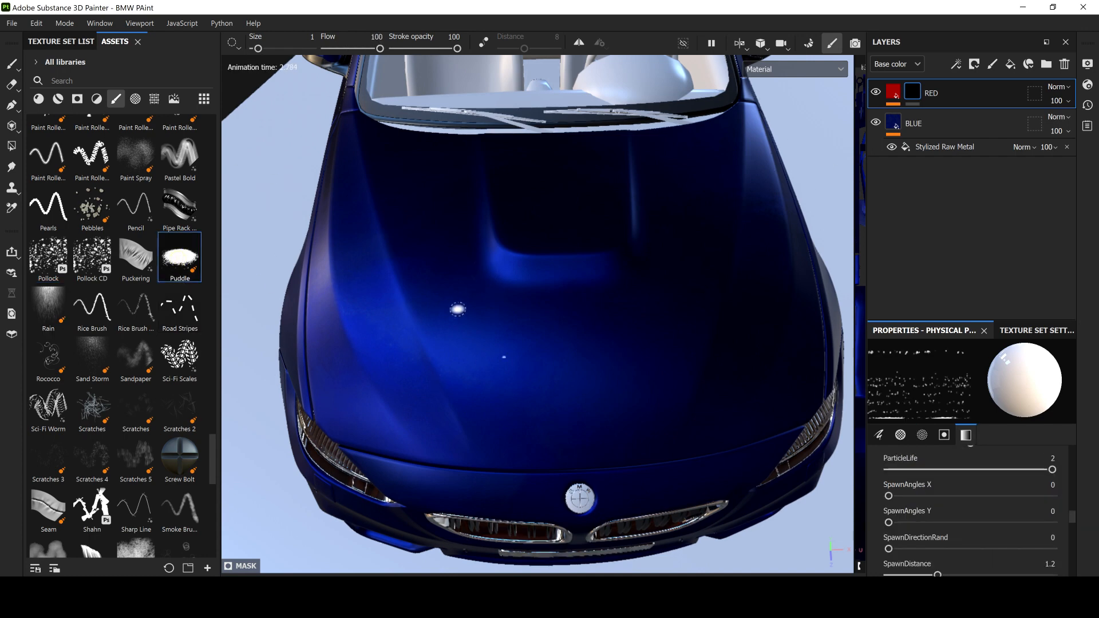
mouse_move(1075, 515)
left_mouse_down()
mouse_move(1083, 573)
mouse_move(1083, 448)
left_mouse_up()
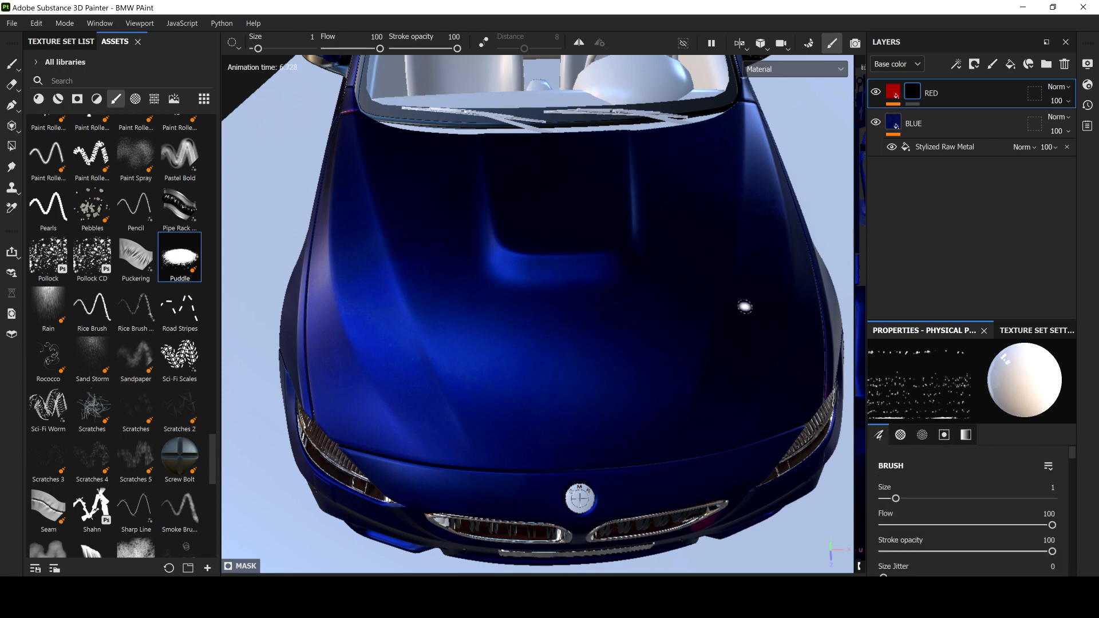
Step: Clear the RED layer's mask to remove the puddle paint from the car
right_click(915, 91)
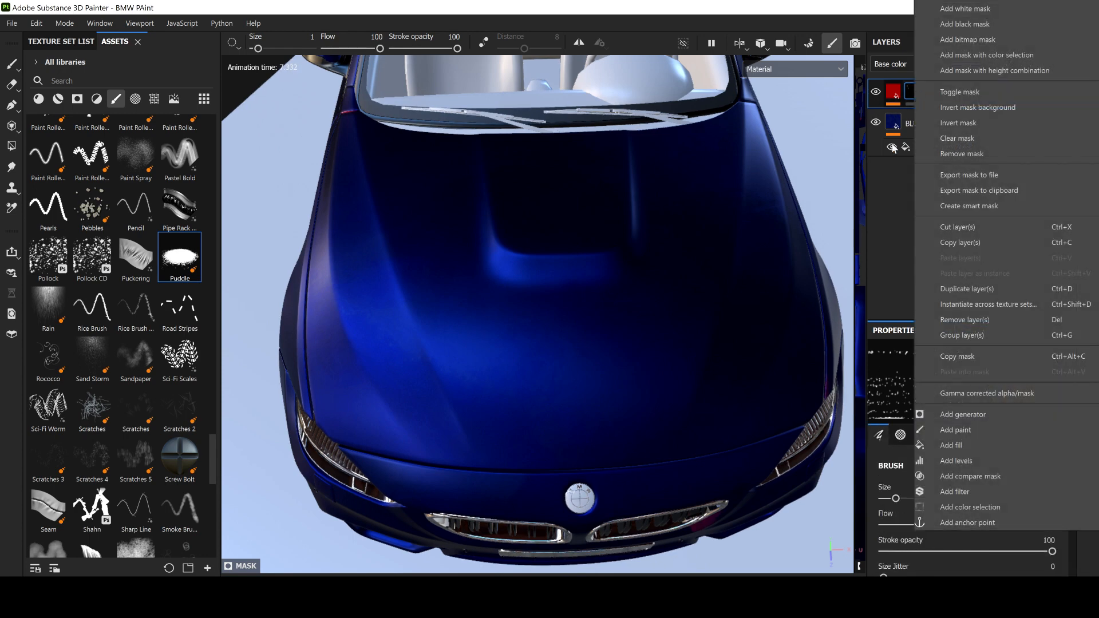
left_click(885, 201)
mouse_move(559, 110)
left_mouse_down("alt")
mouse_move(567, 221)
mouse_move(555, 162)
mouse_move(584, 307)
mouse_move(608, 362)
mouse_move(618, 286)
mouse_move(624, 570)
left_mouse_up("alt")
left_click_drag(607, 275, 571, 209, "alt")
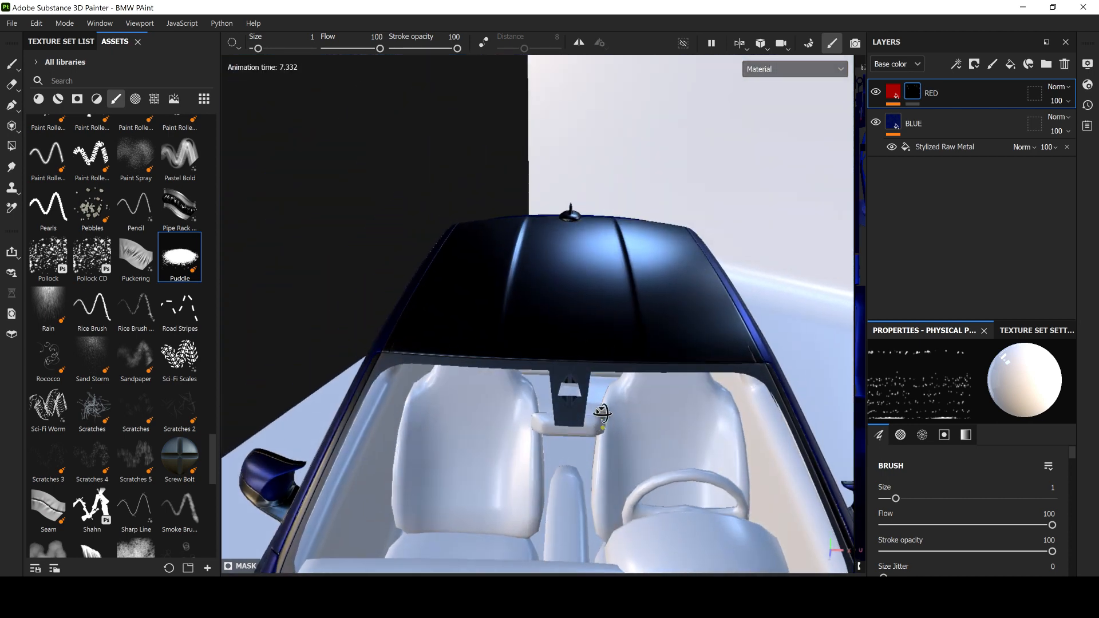
left_click_drag(566, 381, 681, 426, "alt")
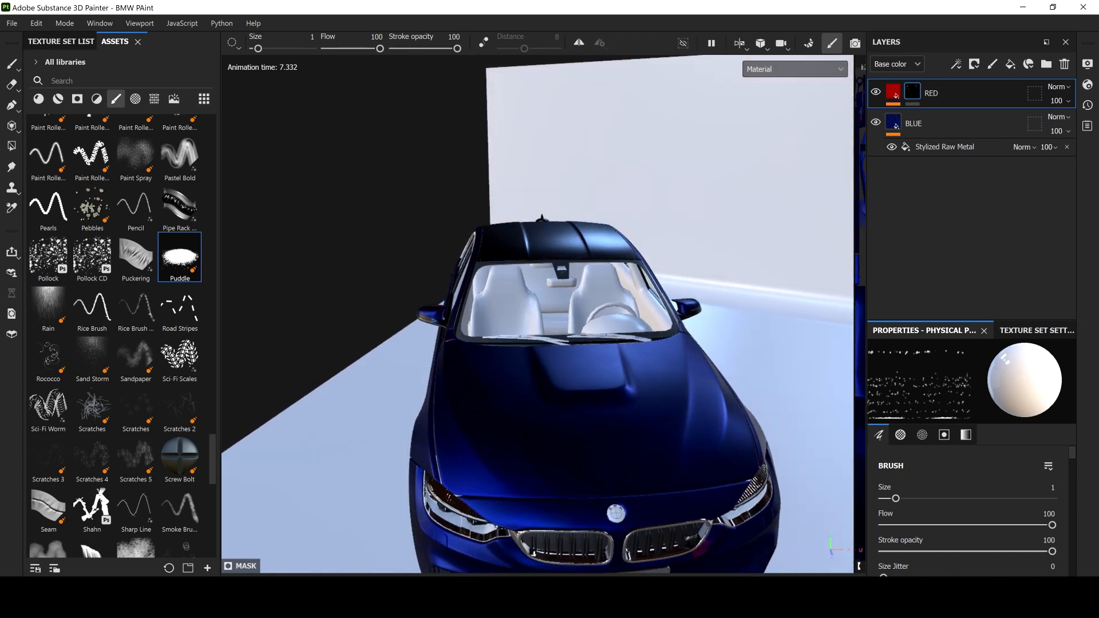
right_click(914, 92)
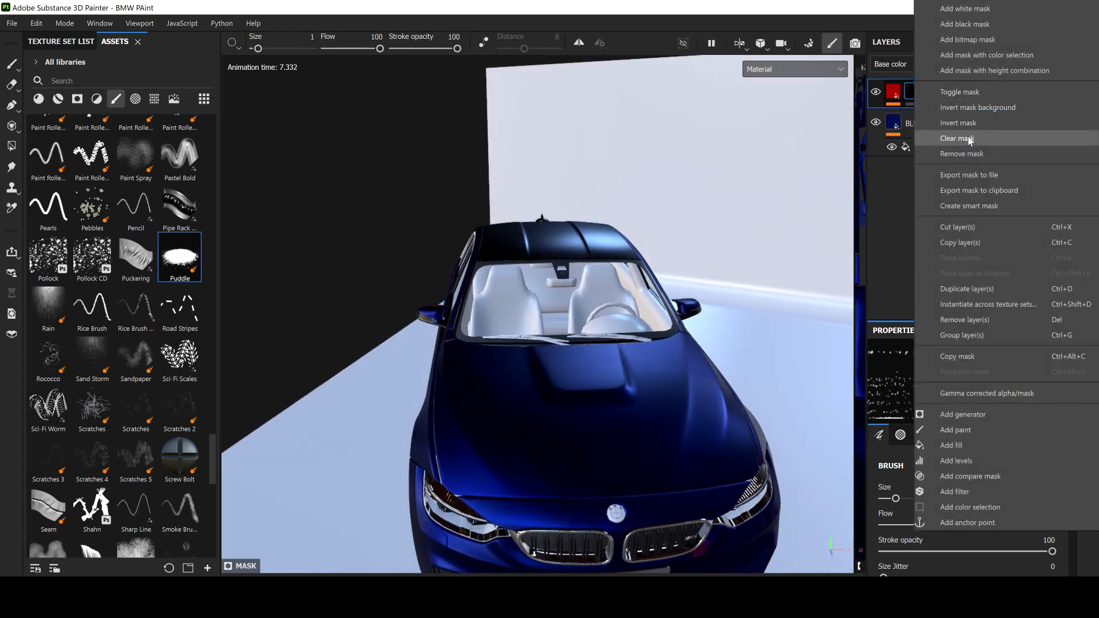
left_click(968, 141)
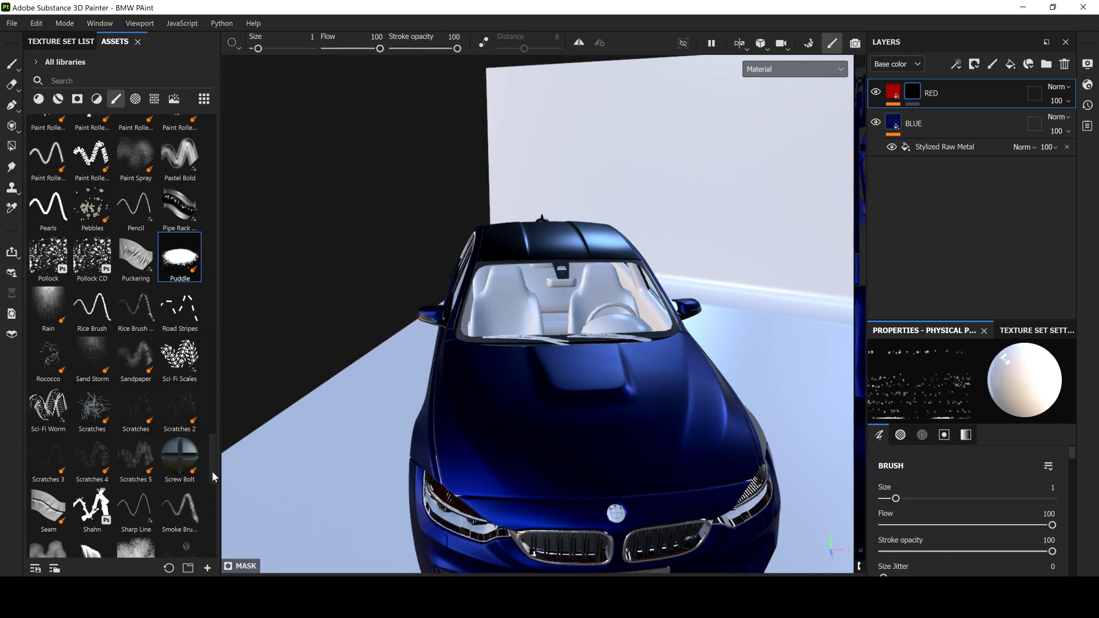
Step: Choose the Oil Leaks brush and set its grayscale value to 1
left_click_drag(214, 470, 210, 432)
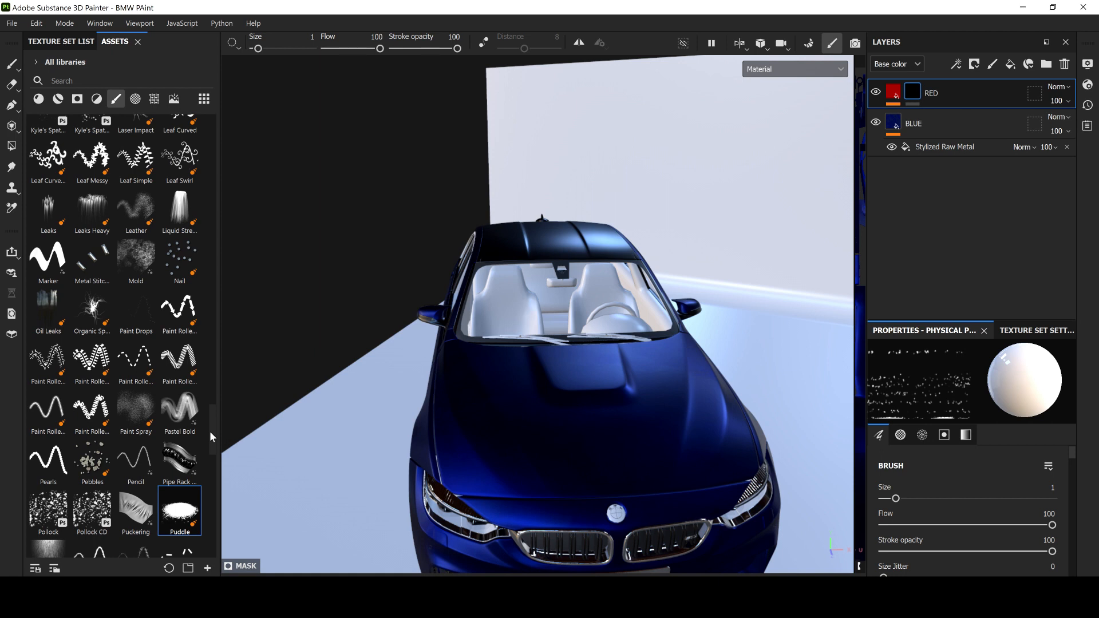
left_click(48, 312)
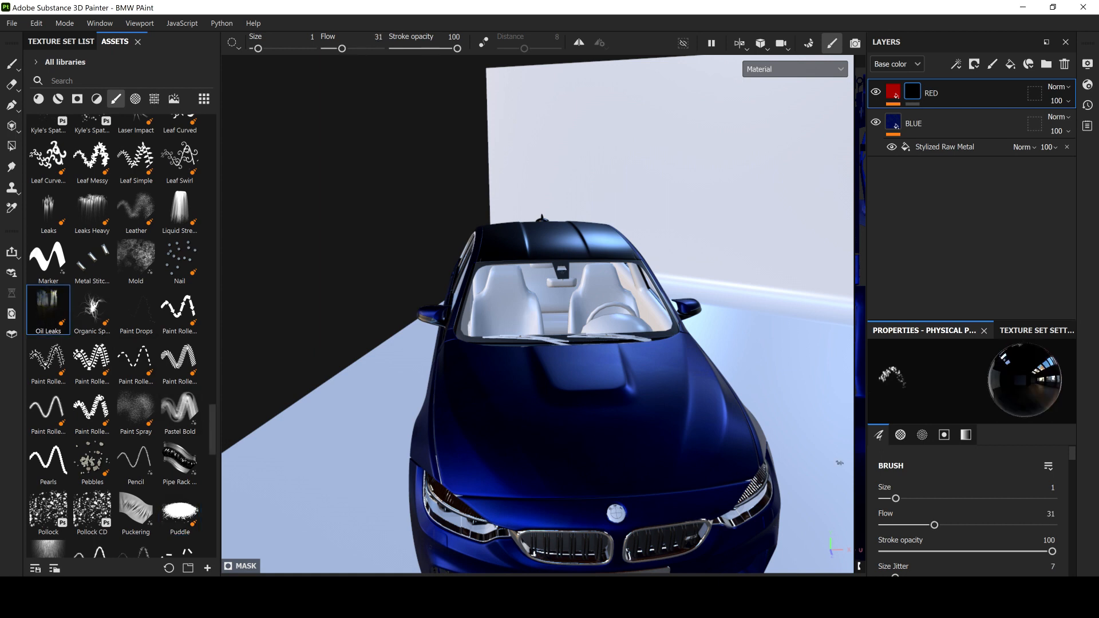
left_click_drag(1072, 454, 1084, 573)
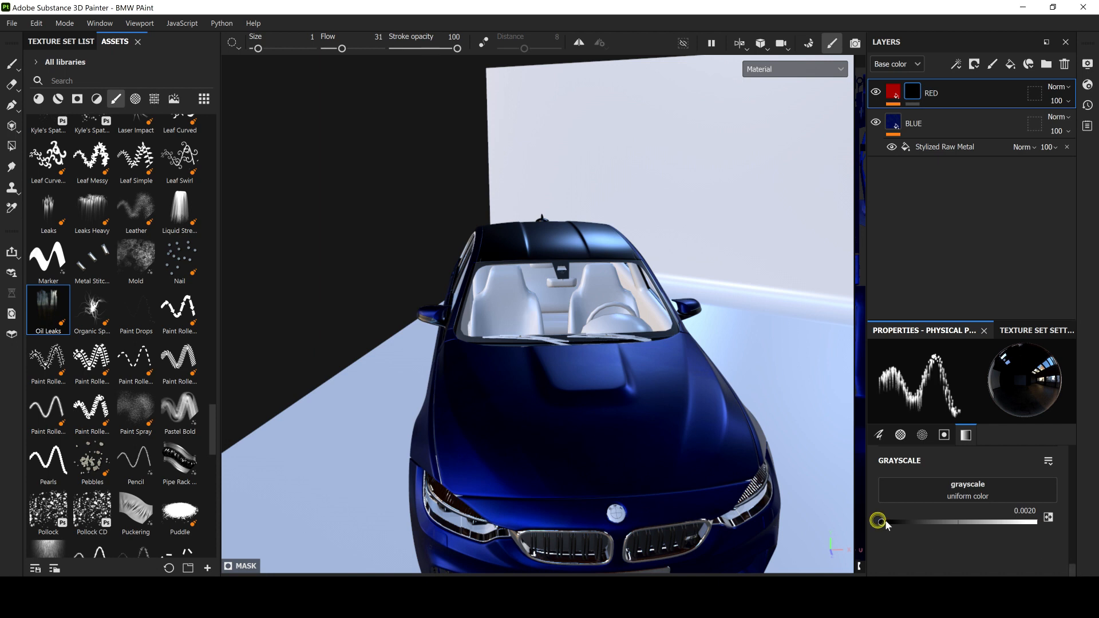
left_click_drag(882, 522, 1034, 522)
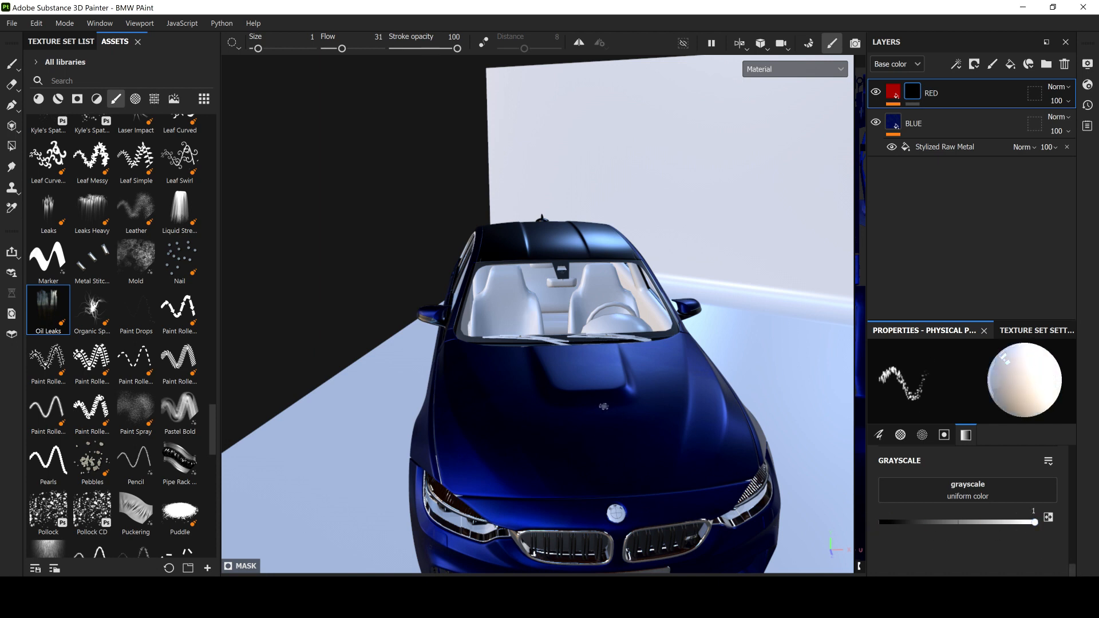
Step: Paint two patches of red oil leaks on the hood, and clear the RED layer's mask
left_click_drag(596, 406, 596, 406)
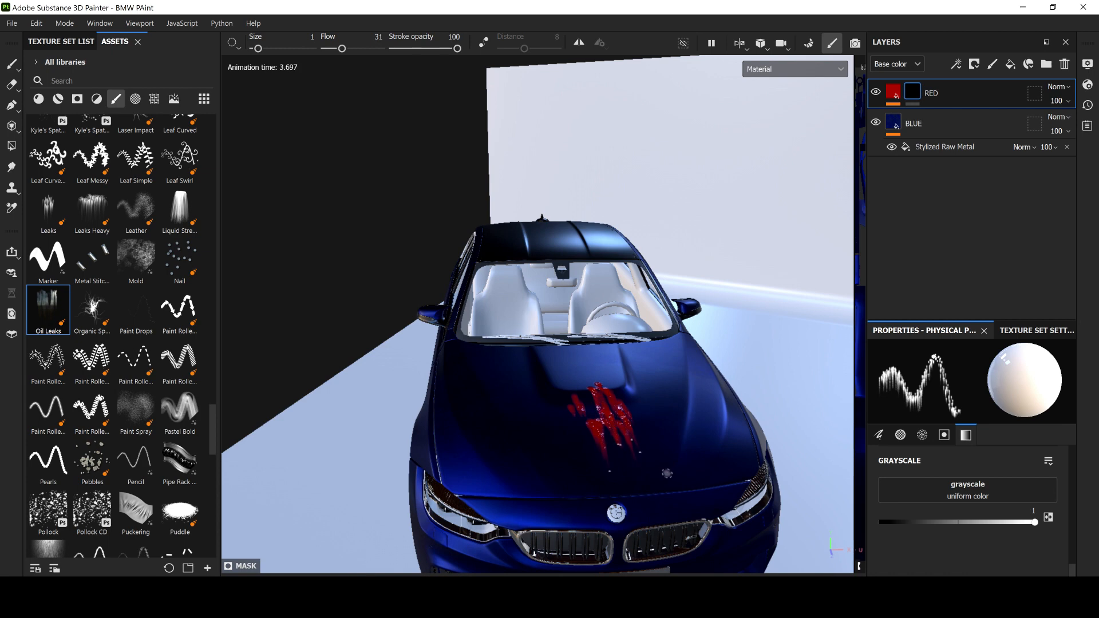
scroll(652, 461, "up", 3)
scroll(651, 460, "down", 2)
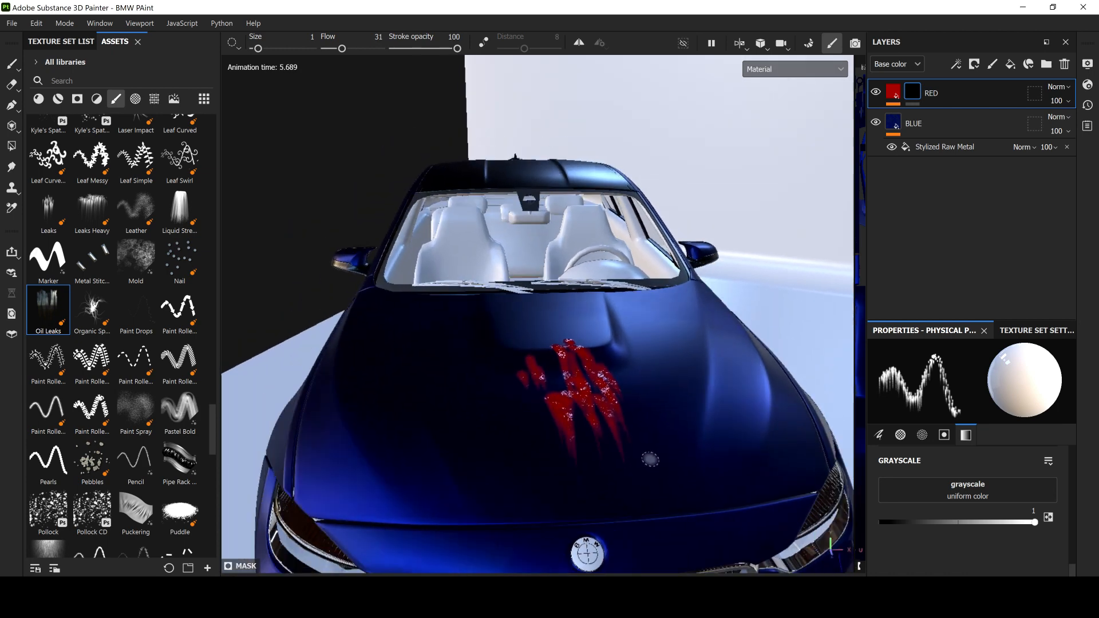
left_click_drag(650, 459, 690, 473)
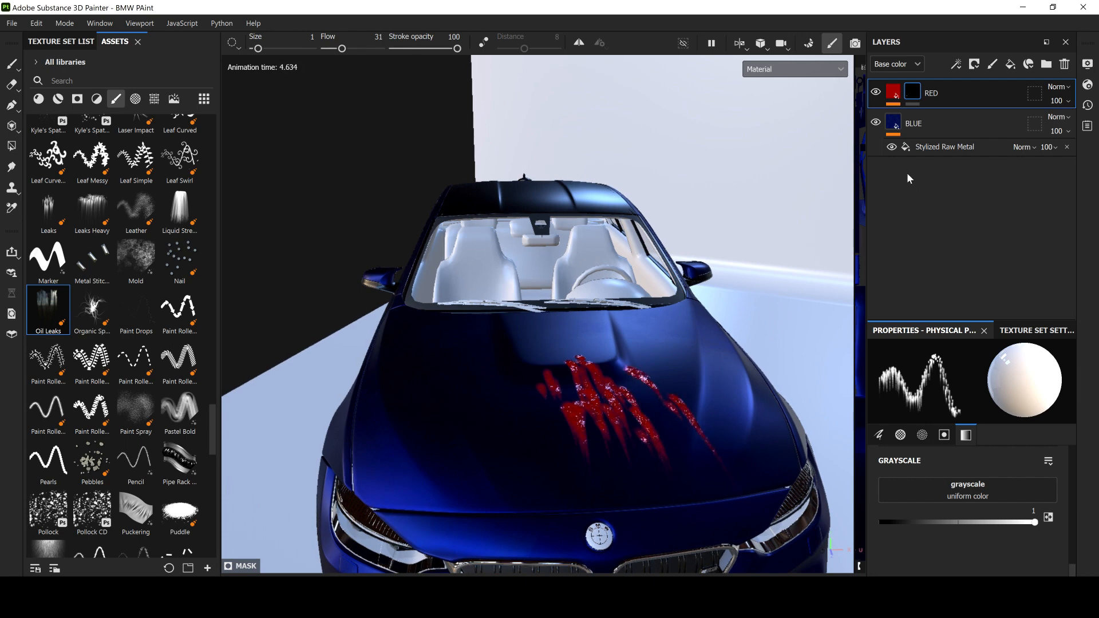
right_click(913, 91)
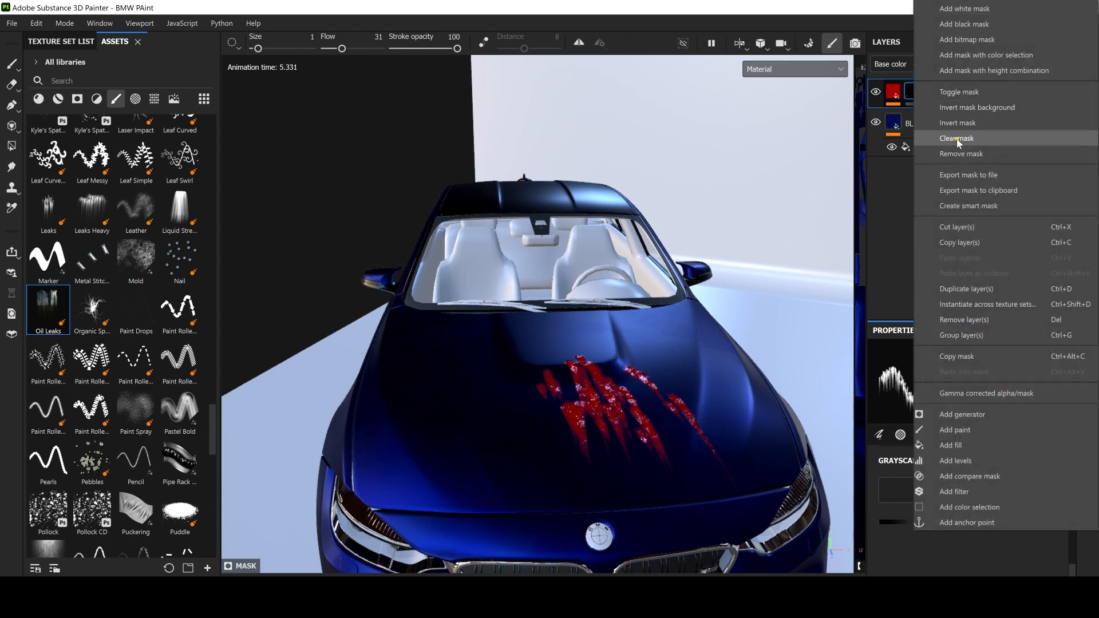
left_click(956, 139)
Step: Release red Liquid Stream particles near the hood scoop, inspect the streaks from the front, and clear the RED layer's mask
left_click(176, 219)
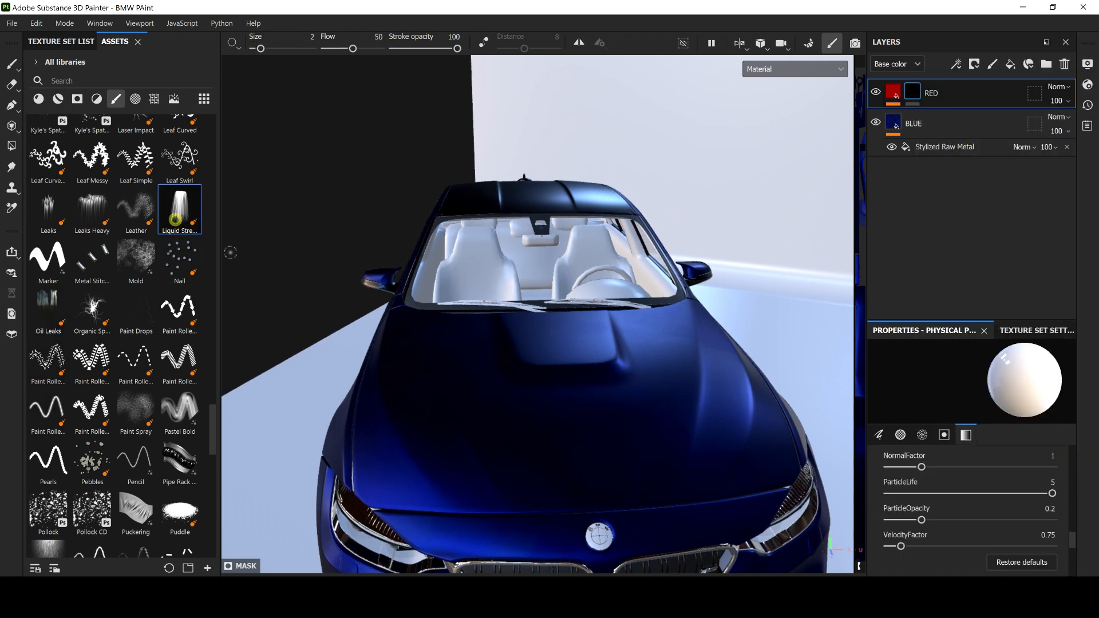
left_click(532, 356)
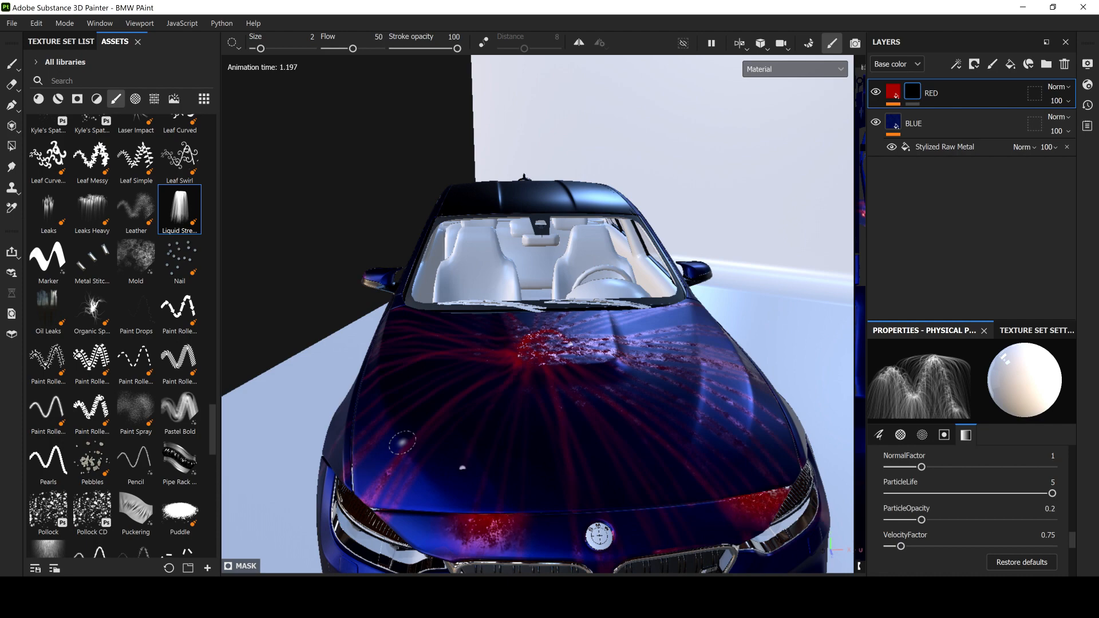
mouse_move(510, 326)
left_mouse_down("alt")
mouse_move(306, 360)
mouse_move(557, 403)
mouse_move(476, 351)
mouse_move(516, 401)
mouse_move(456, 469)
mouse_move(547, 388)
left_mouse_up("alt")
middle_click_drag(410, 417, 567, 306, "alt")
right_click_drag(567, 306, 544, 419, "alt")
left_click_drag(513, 375, 519, 410, "alt")
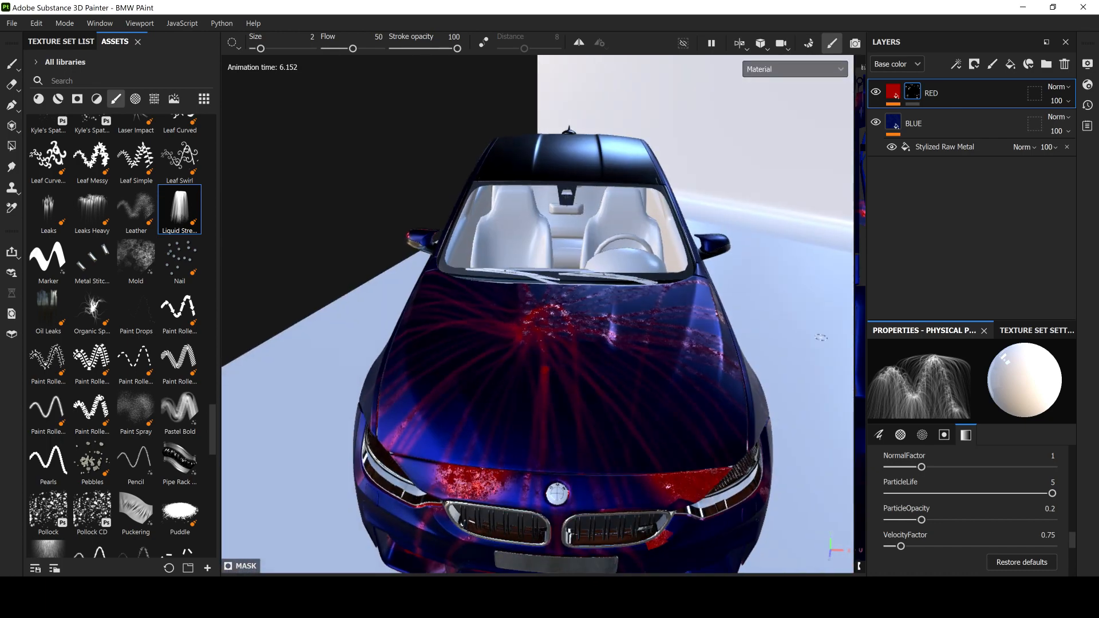
right_click(913, 93)
left_click(971, 143)
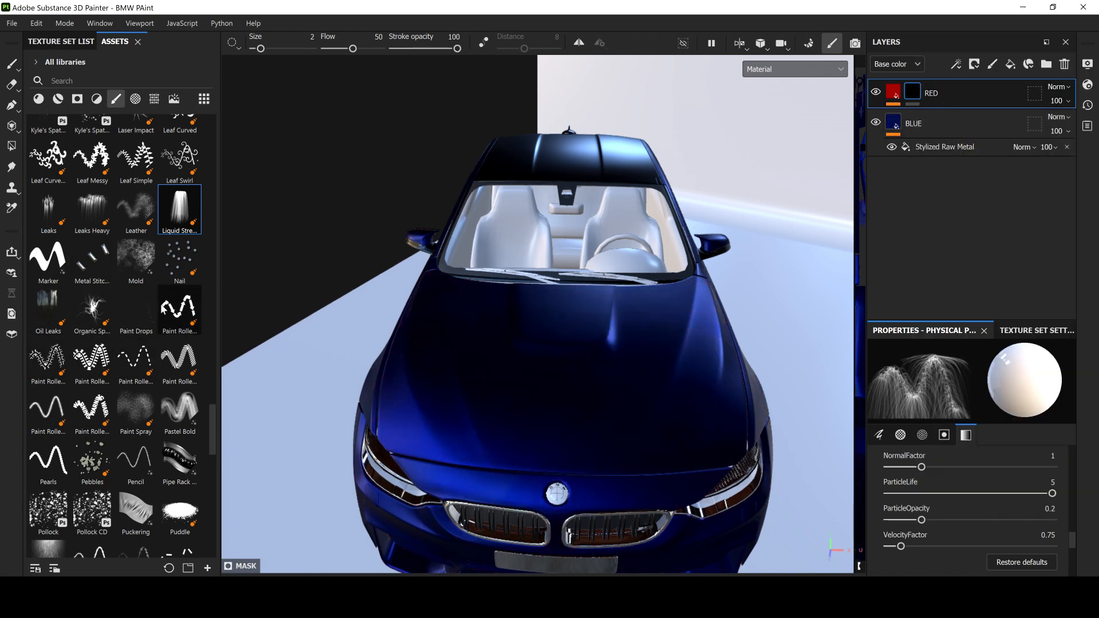
Step: Stamp red bursts across the hood with the Laser Impact brush, and clear the RED layer's mask
scroll(144, 349, "down", 8)
scroll(144, 348, "up", 8)
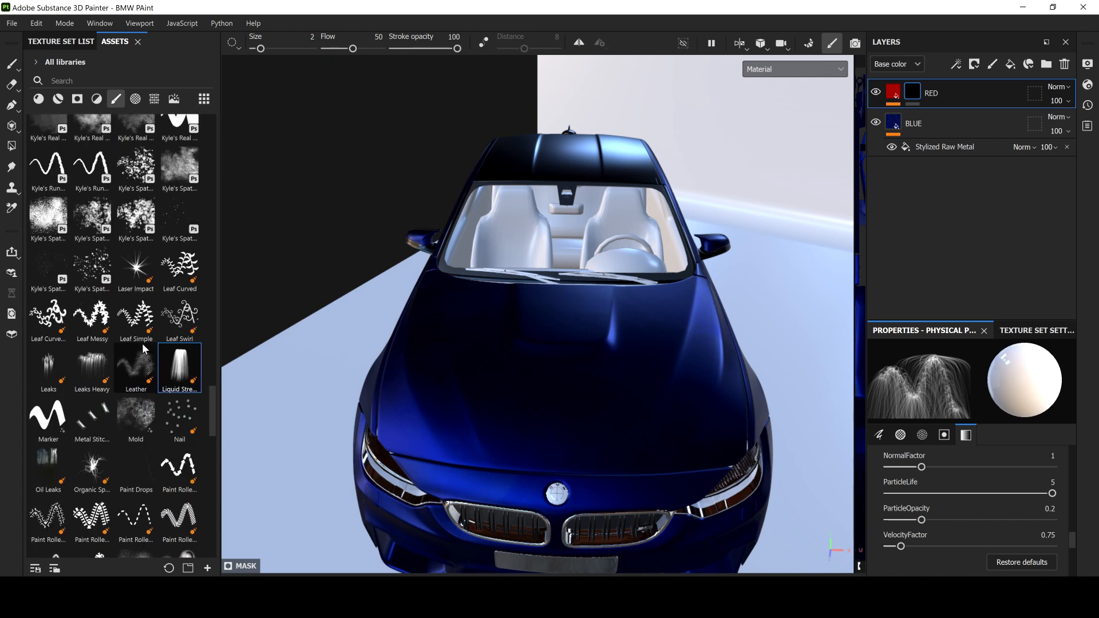
left_click(129, 272)
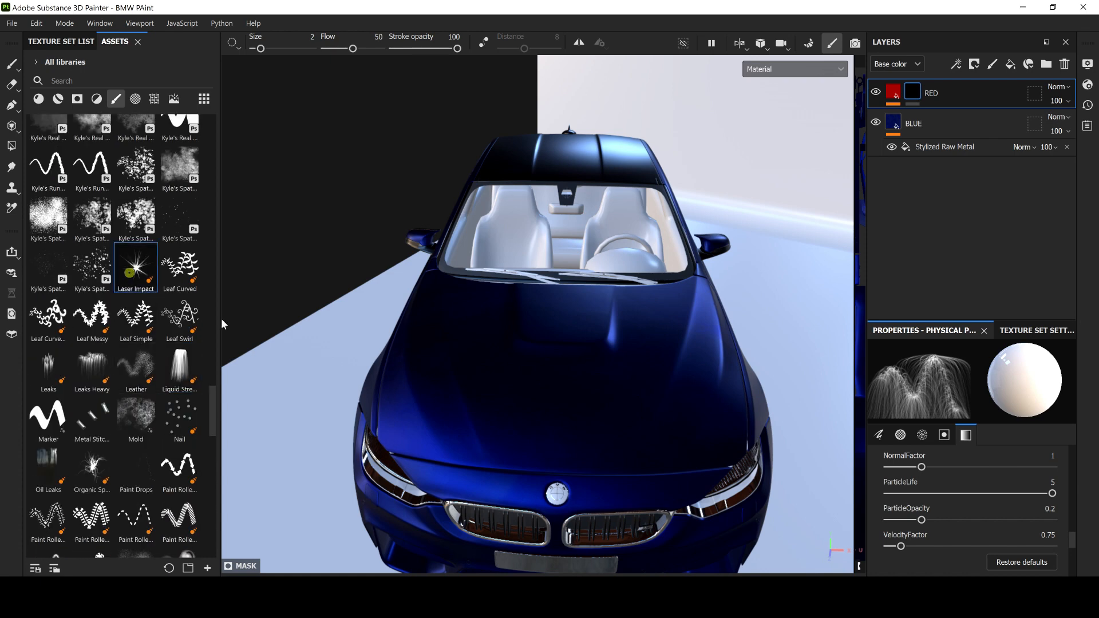
left_click(467, 368)
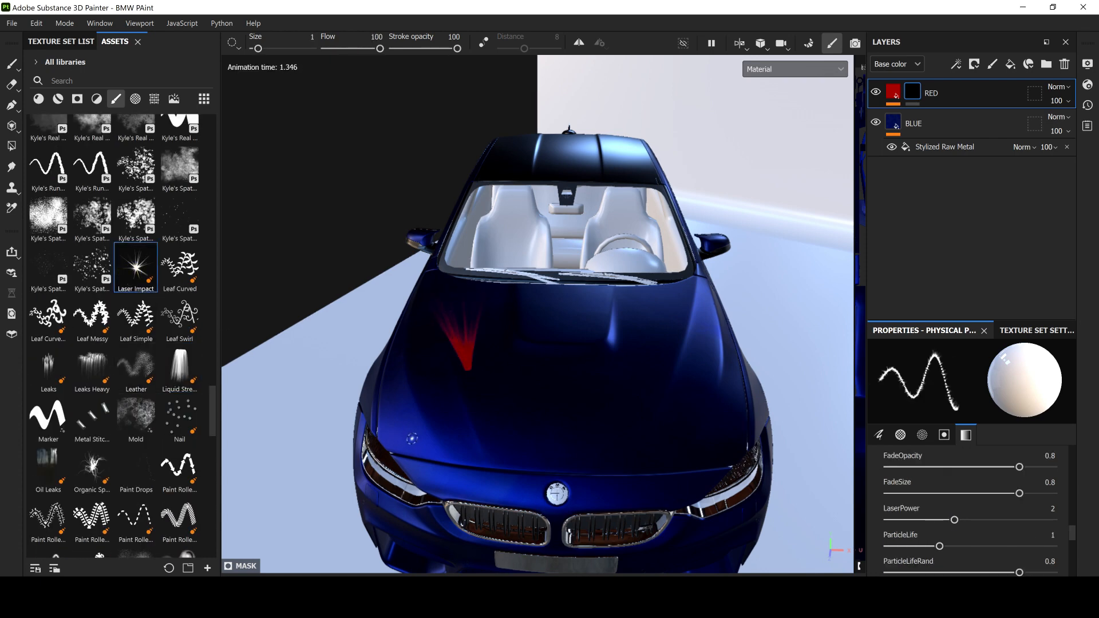
left_click(553, 386)
left_click(655, 432)
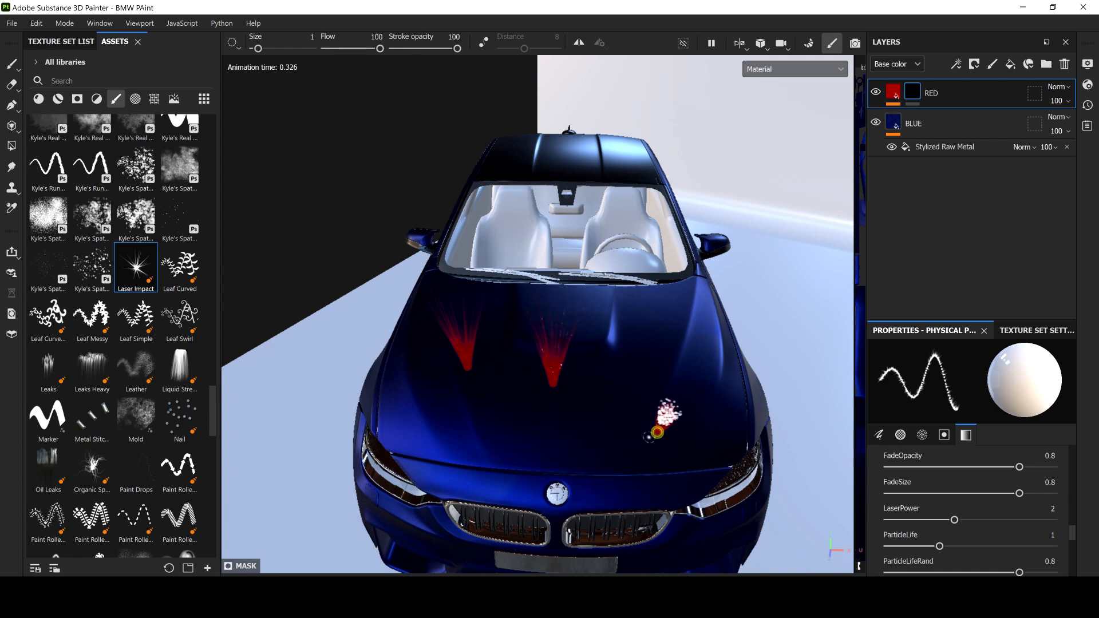
left_click(503, 451)
left_click(437, 452)
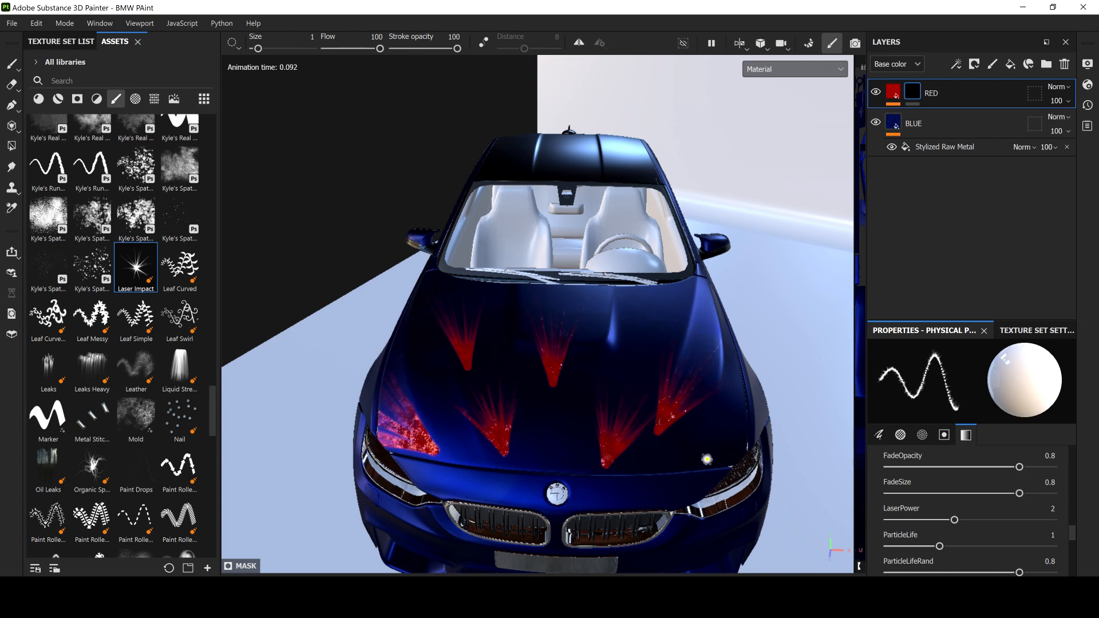
left_click(553, 459)
left_click(581, 430)
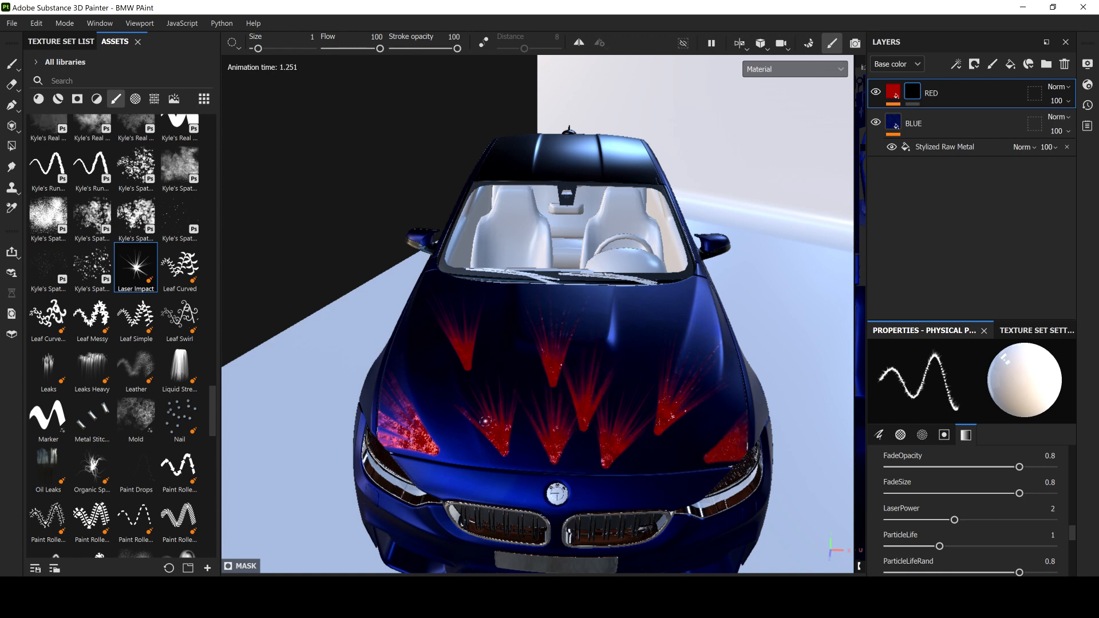
left_click(449, 397)
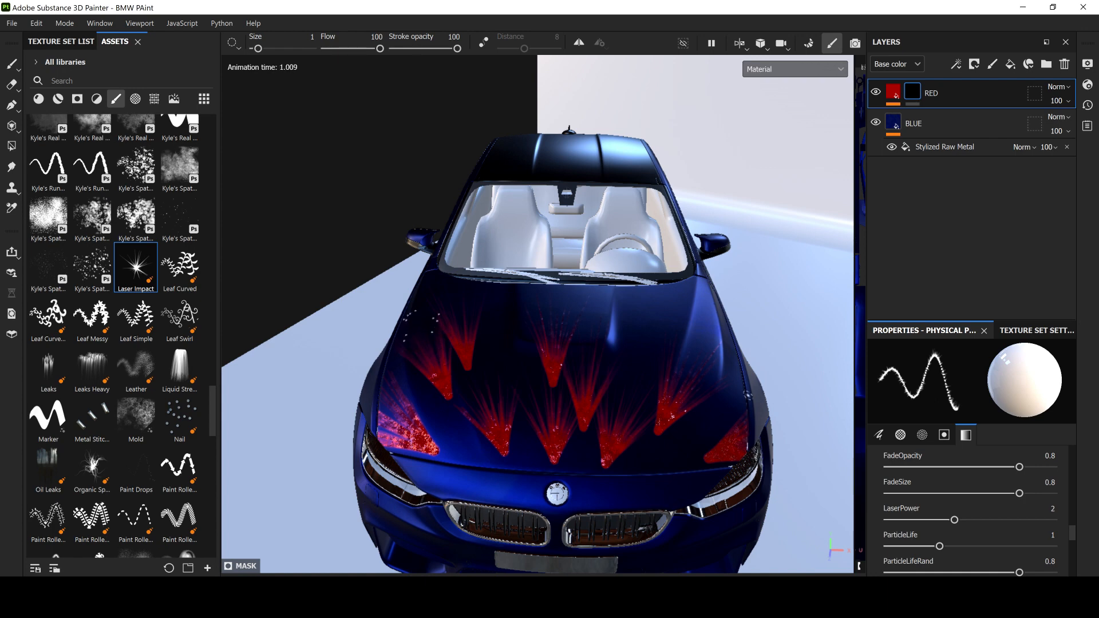
right_click(908, 94)
left_click(944, 138)
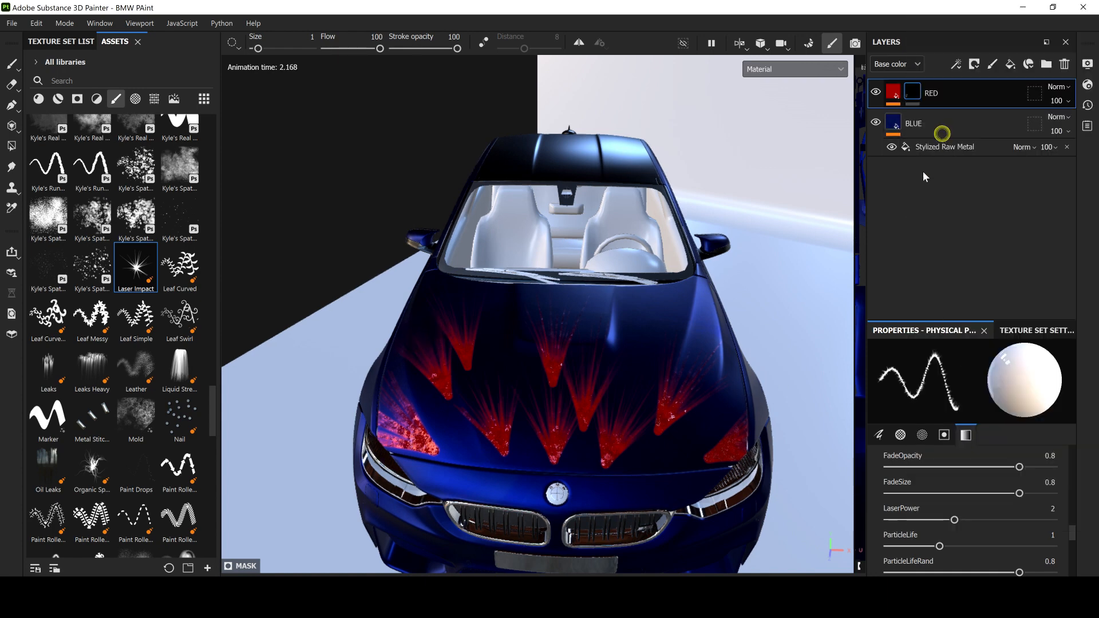
Step: Paint a line of red cross stitches arching over the hood with the cross-stitch brush, and clear the RED layer's mask
scroll(106, 327, "down", 9)
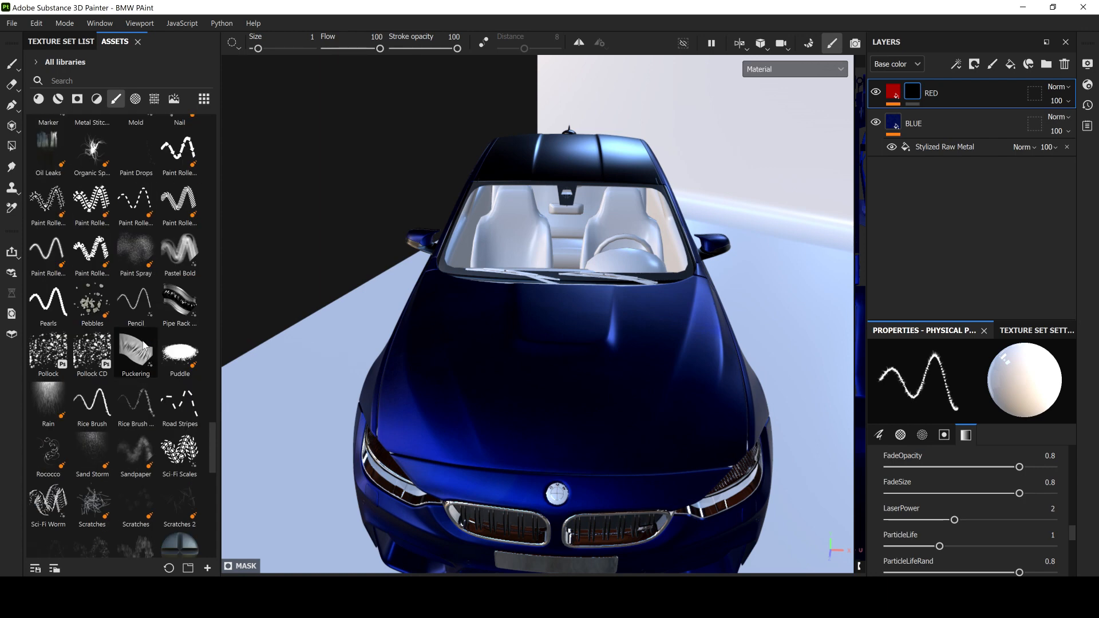
scroll(144, 344, "down", 3)
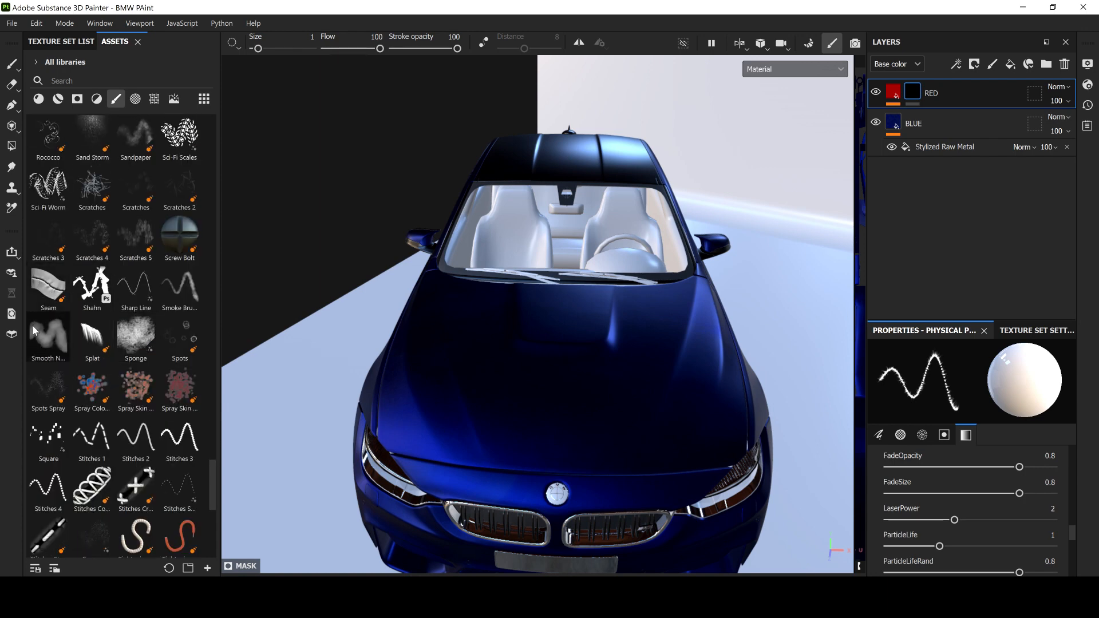
scroll(46, 388, "down", 3)
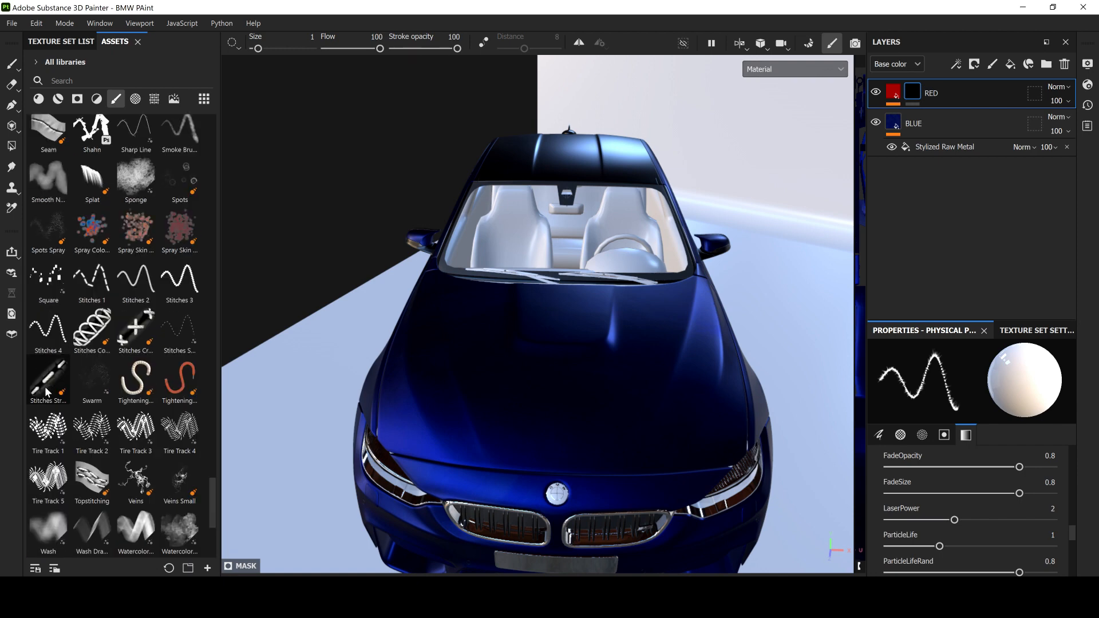
left_click(132, 338)
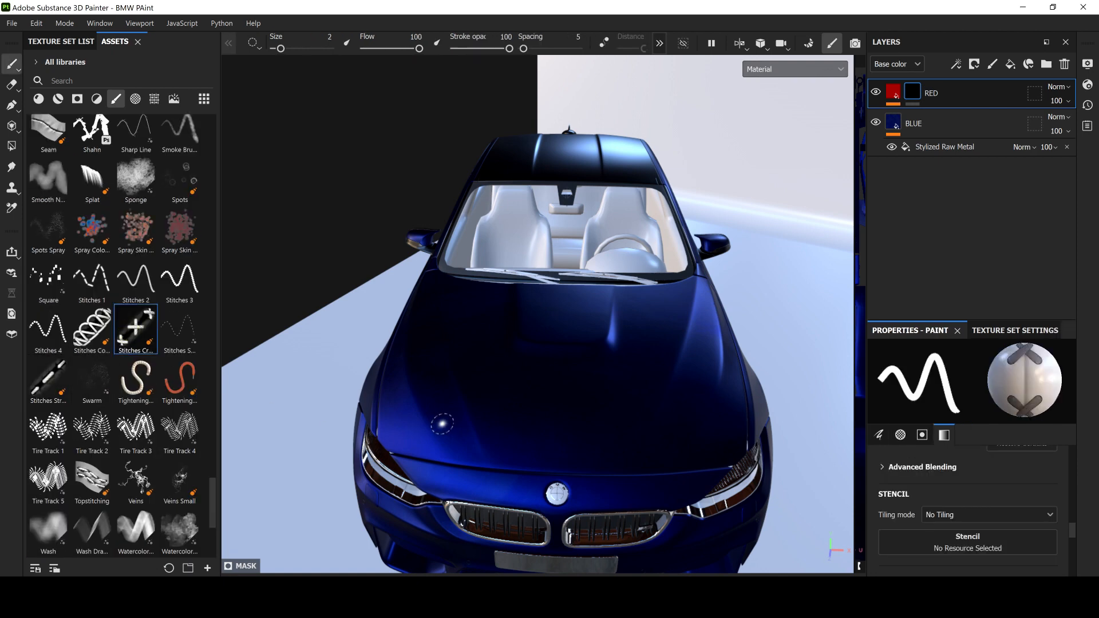
left_click_drag(433, 422, 593, 335)
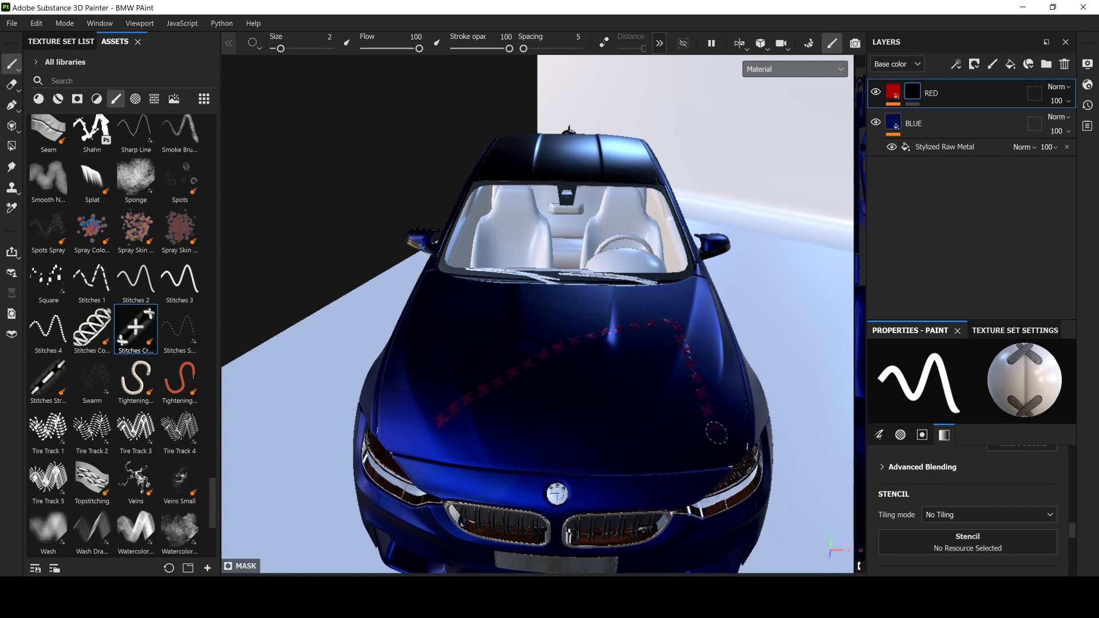
right_click(914, 96)
left_click(961, 139)
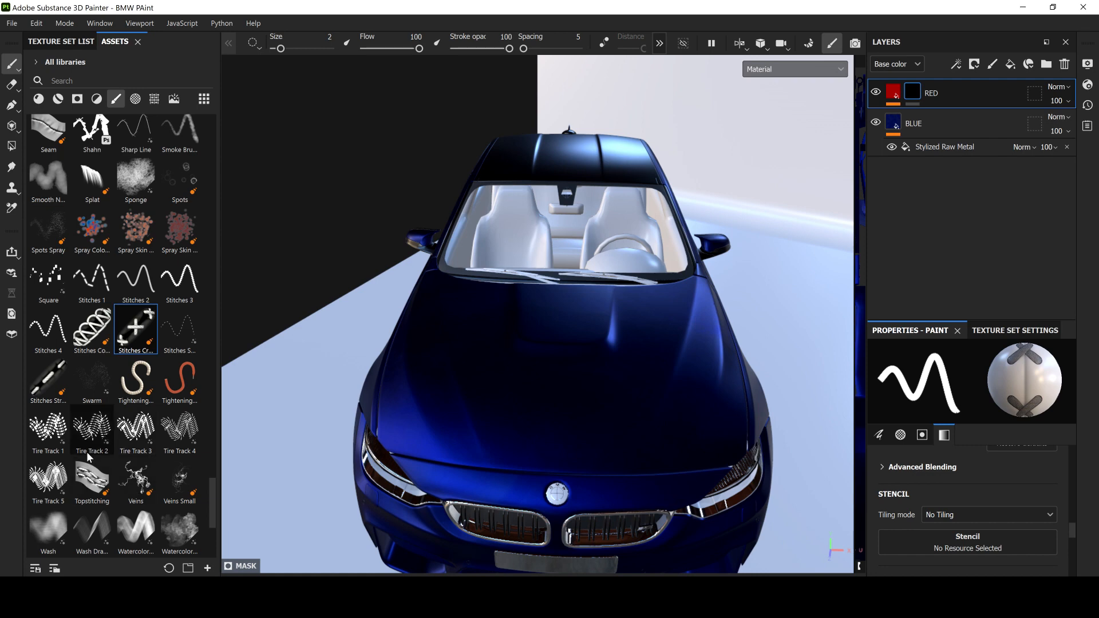
Step: Paint red veins over the hood with the Veins brush at its preset size and flow
left_click(135, 478)
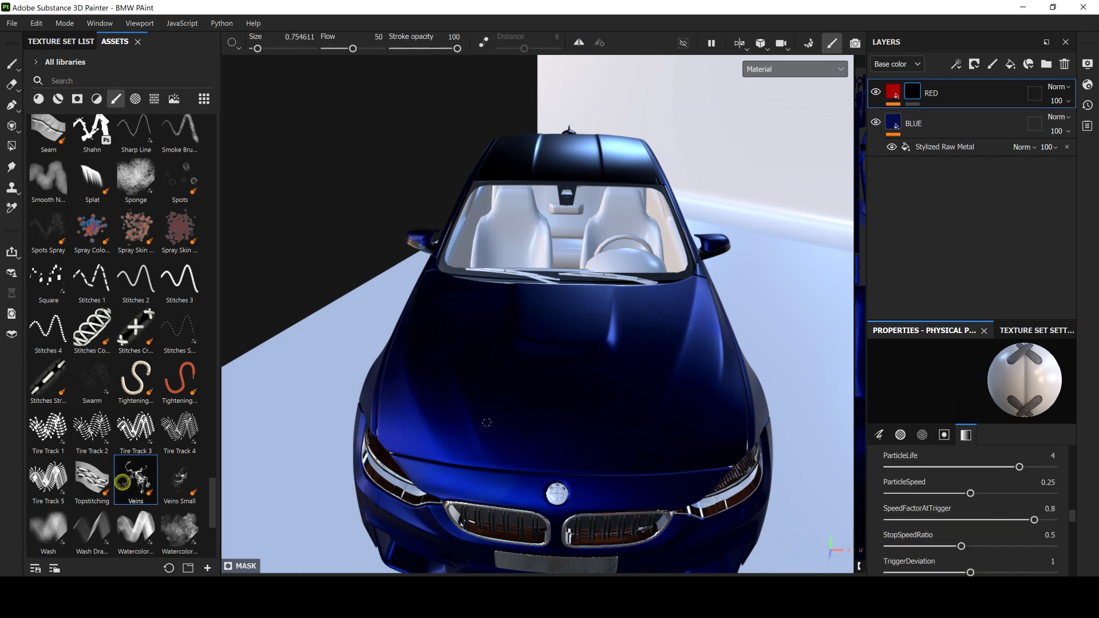
scroll(953, 473, "down", 5)
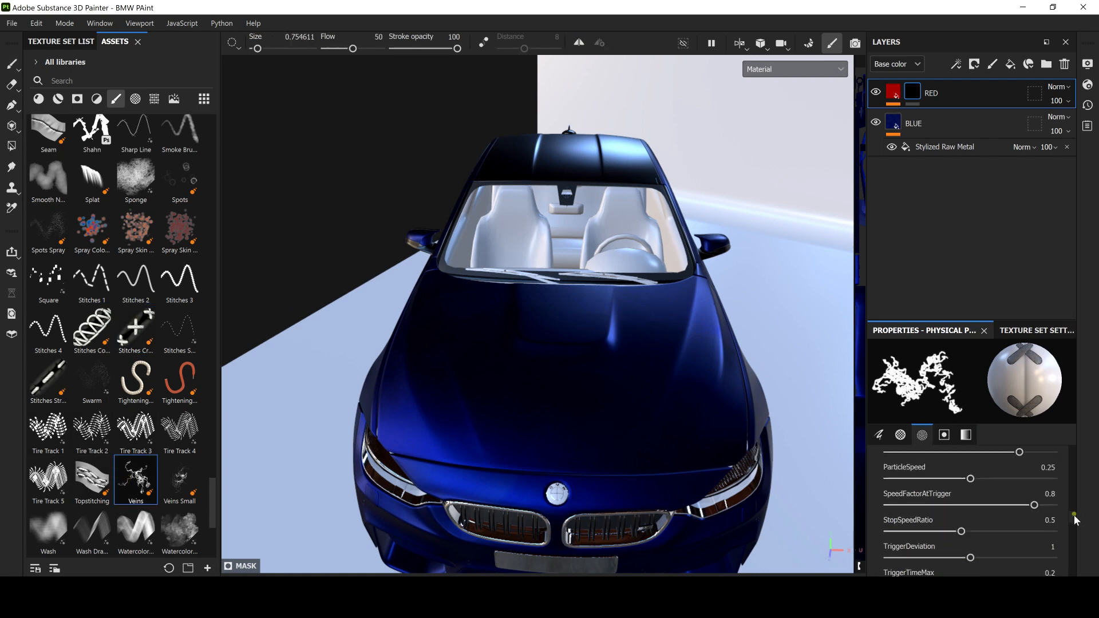
scroll(1078, 456, "up", 10)
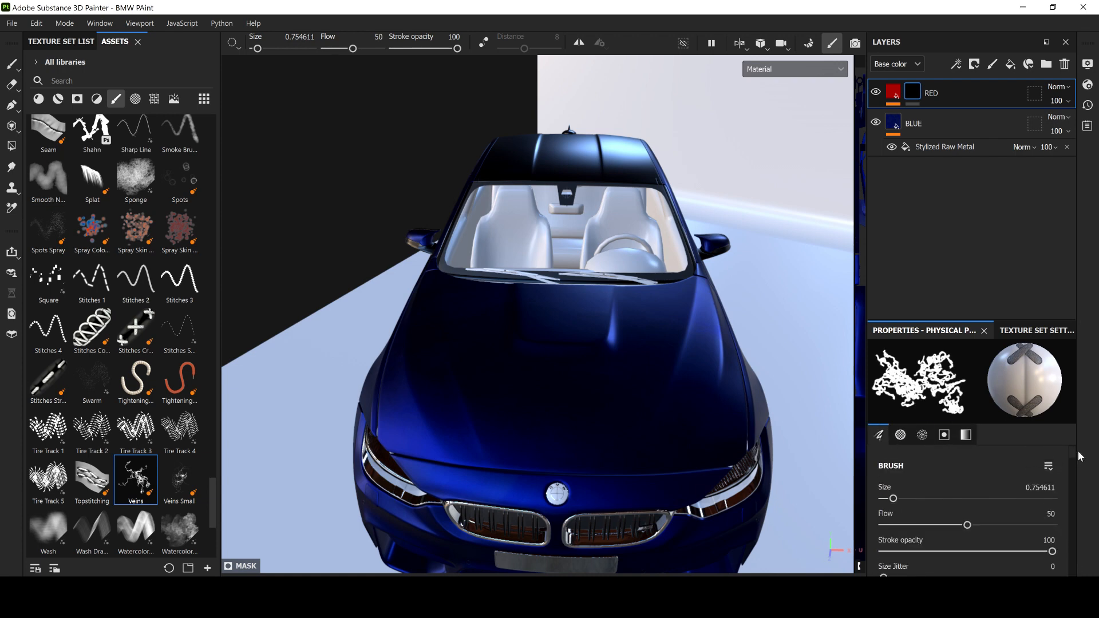
left_click_drag(642, 459, 593, 393)
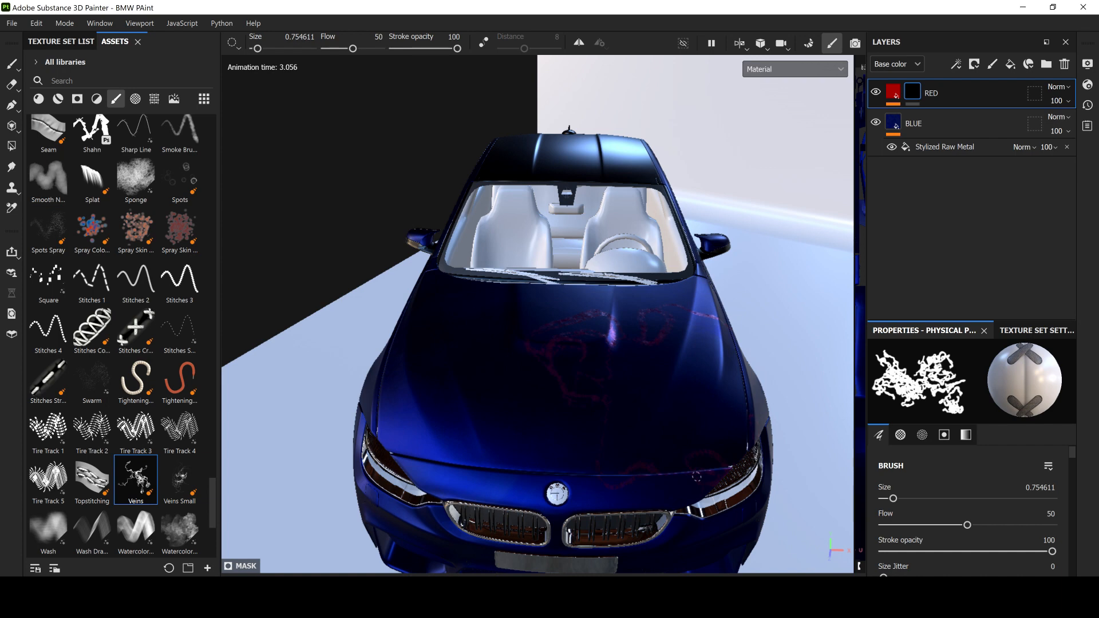
Step: Inspect the red veins on the hood up close, and clear the RED layer's mask
scroll(696, 477, "up", 6)
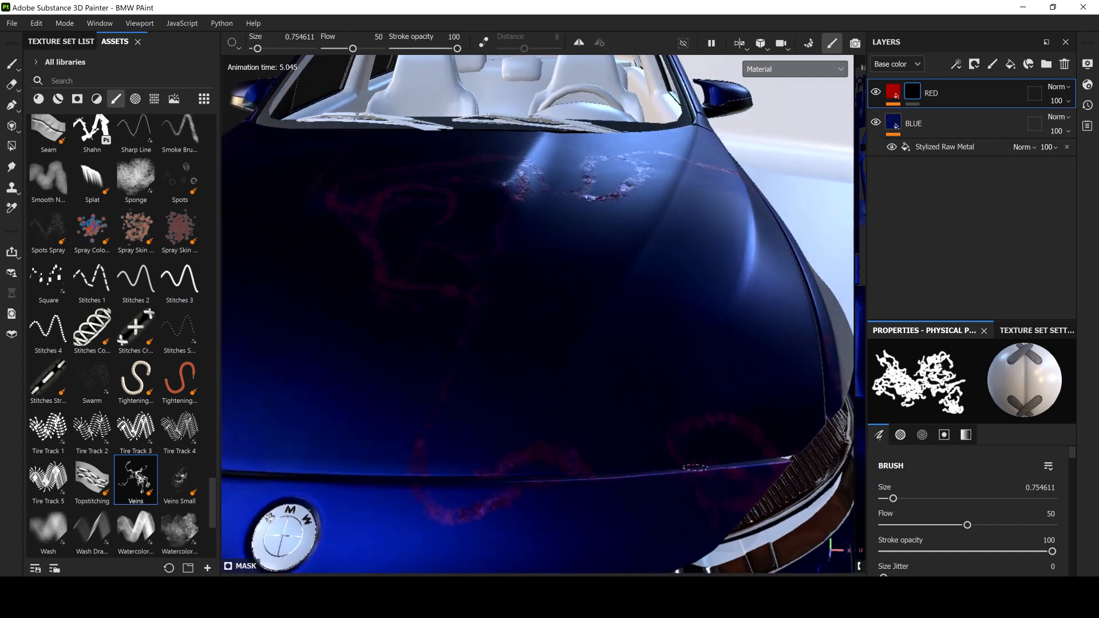
scroll(695, 468, "down", 8)
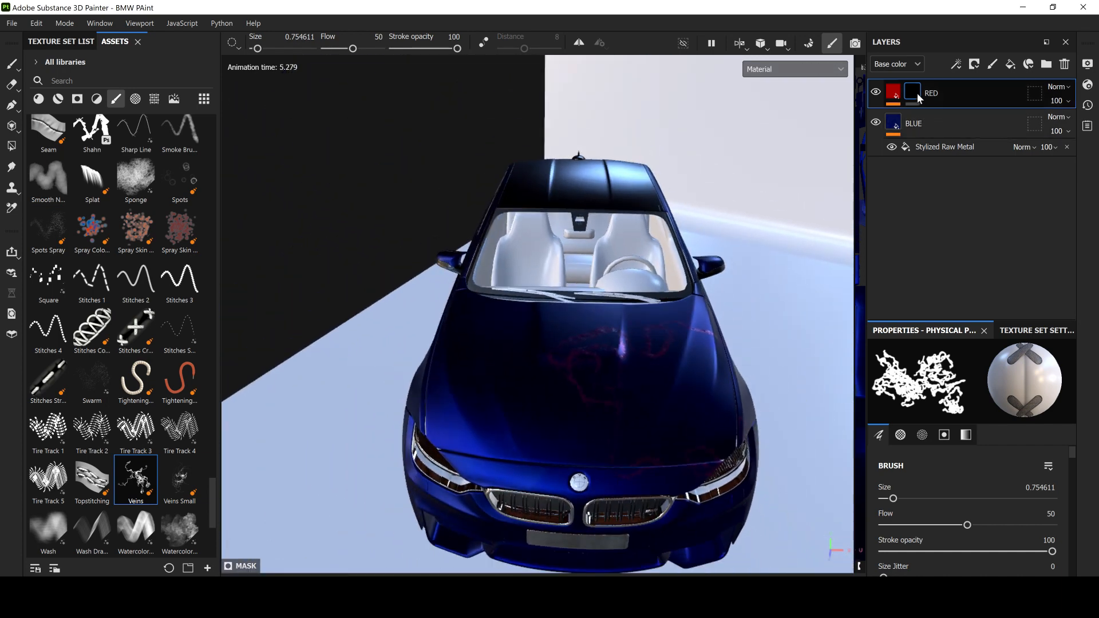
right_click(918, 97)
left_click(955, 138)
Step: Splash a red splat onto the hood with the Splat brush, and clear the RED layer's mask
mouse_move(211, 501)
left_mouse_down()
mouse_move(215, 522)
mouse_move(212, 466)
left_mouse_up()
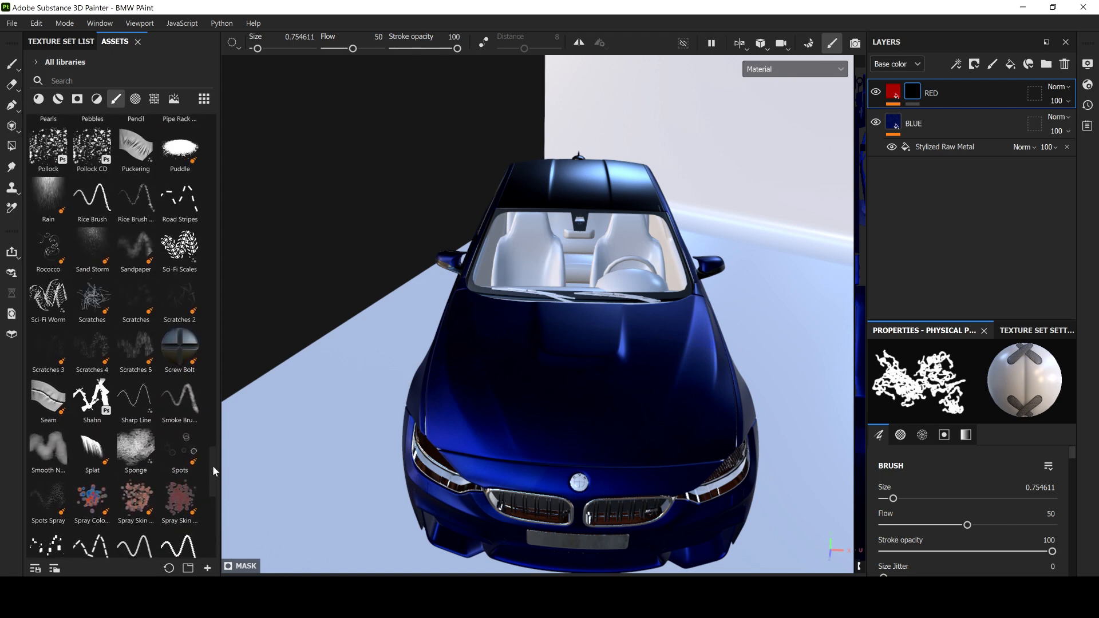
left_click(90, 453)
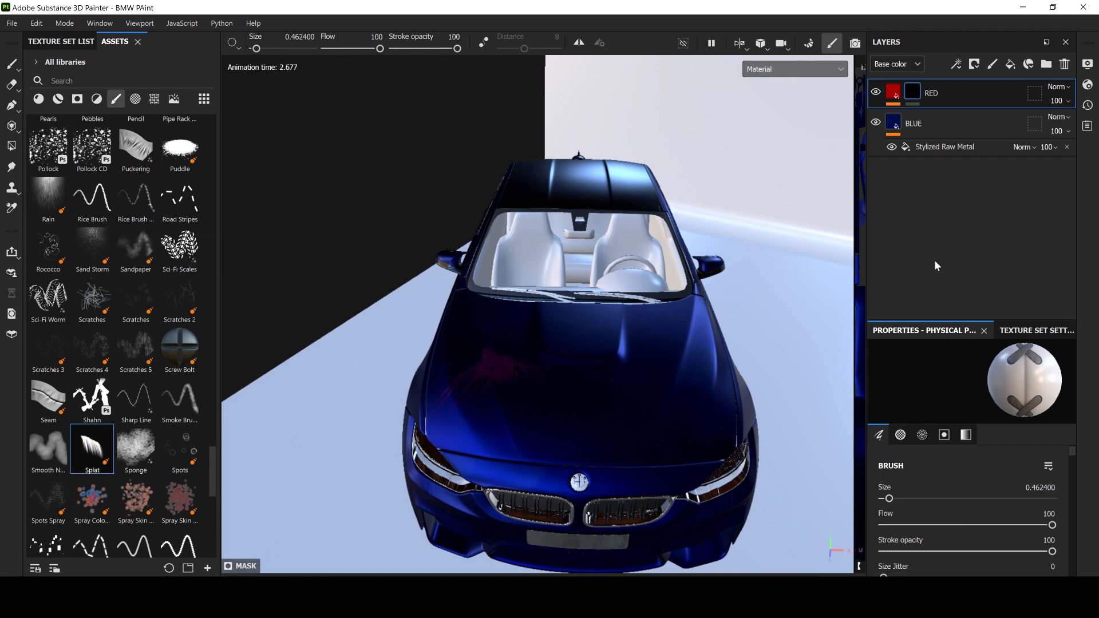
right_click(912, 91)
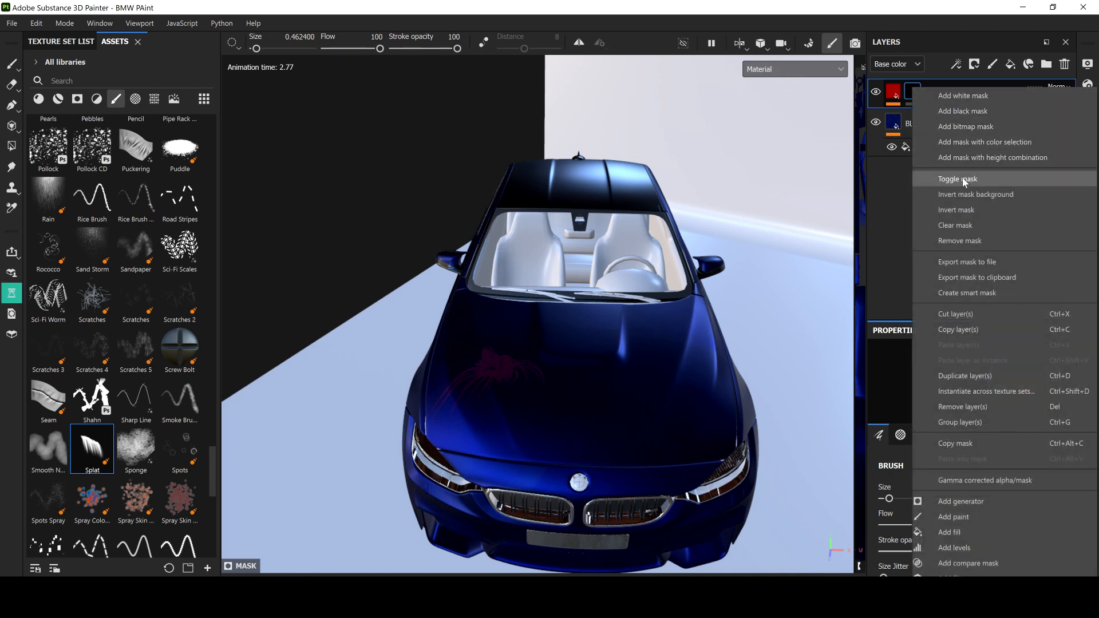
left_click(959, 227)
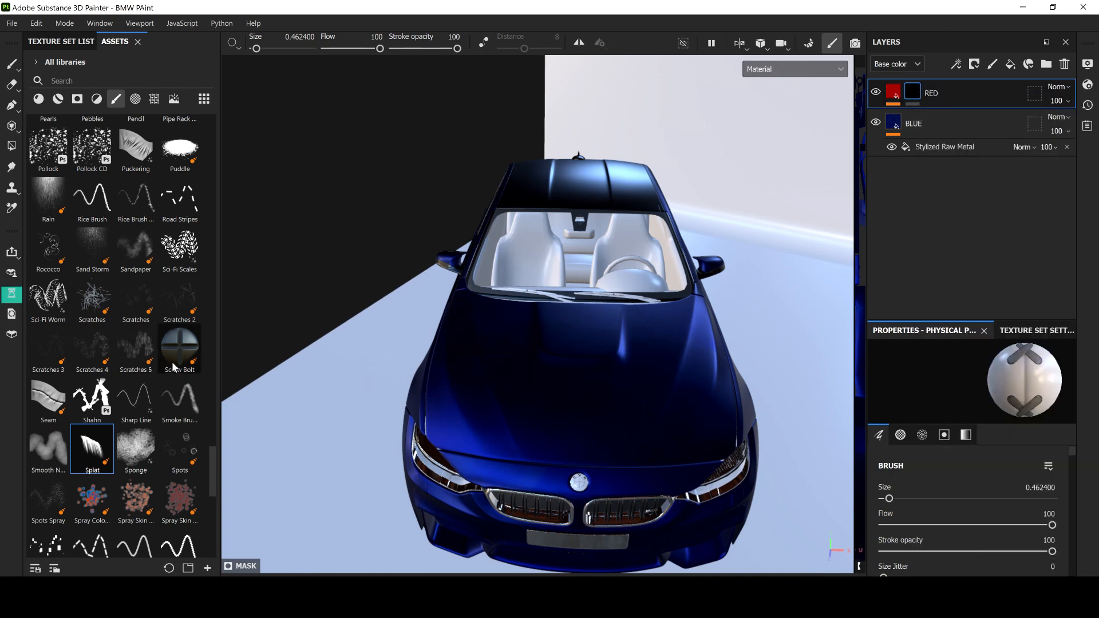
Step: Search the brush library for "ele" and select the Electric Lines particle brush
scroll(156, 369, "up", 3)
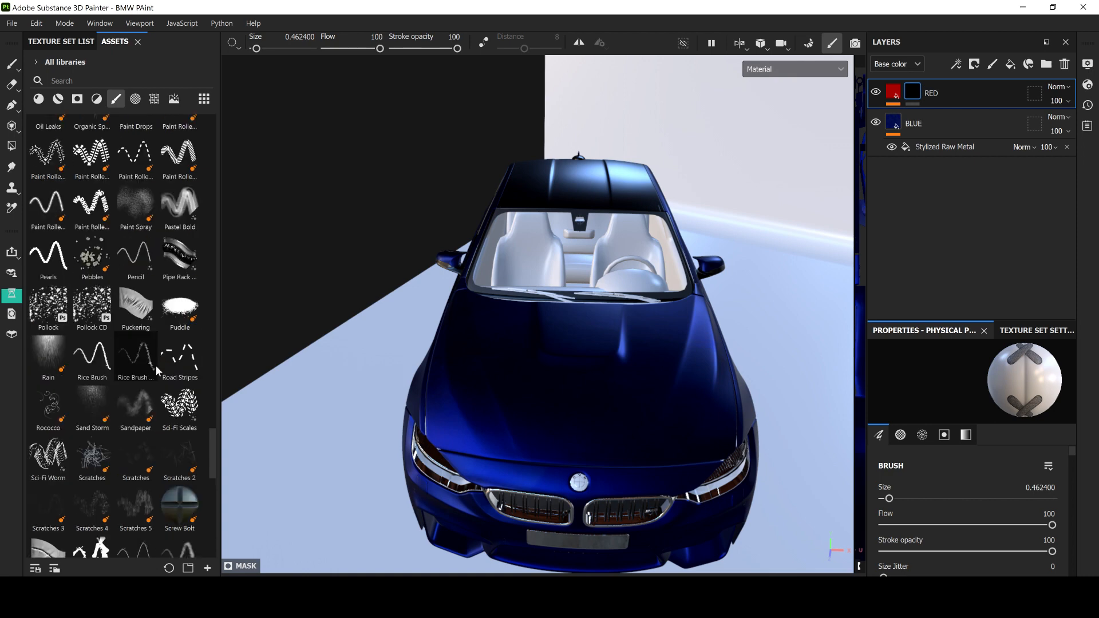
scroll(155, 365, "up", 10)
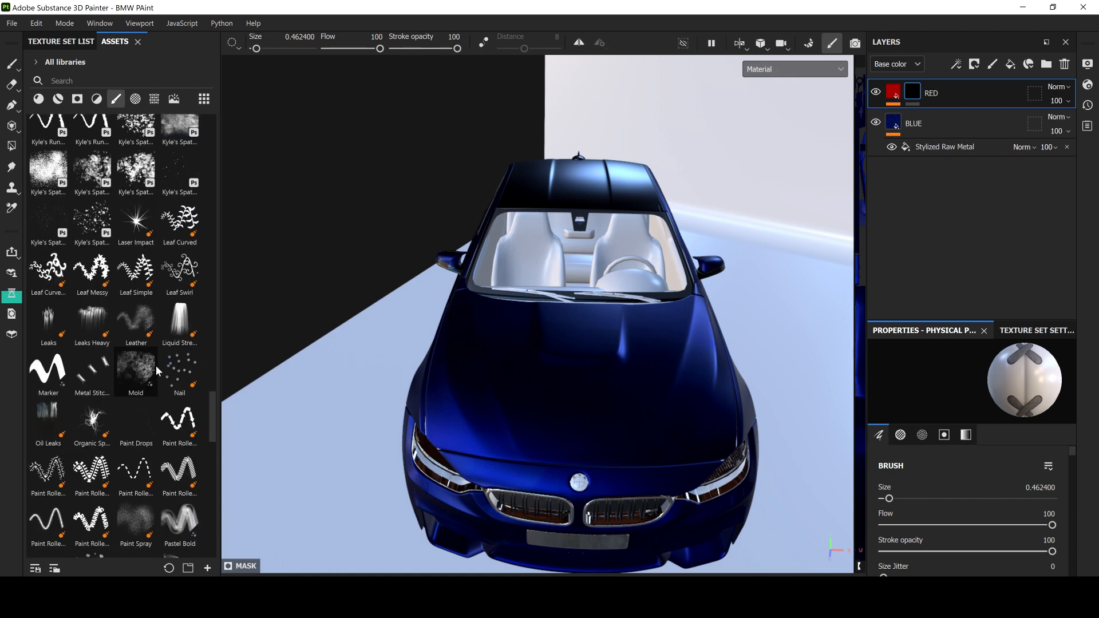
scroll(156, 365, "up", 10)
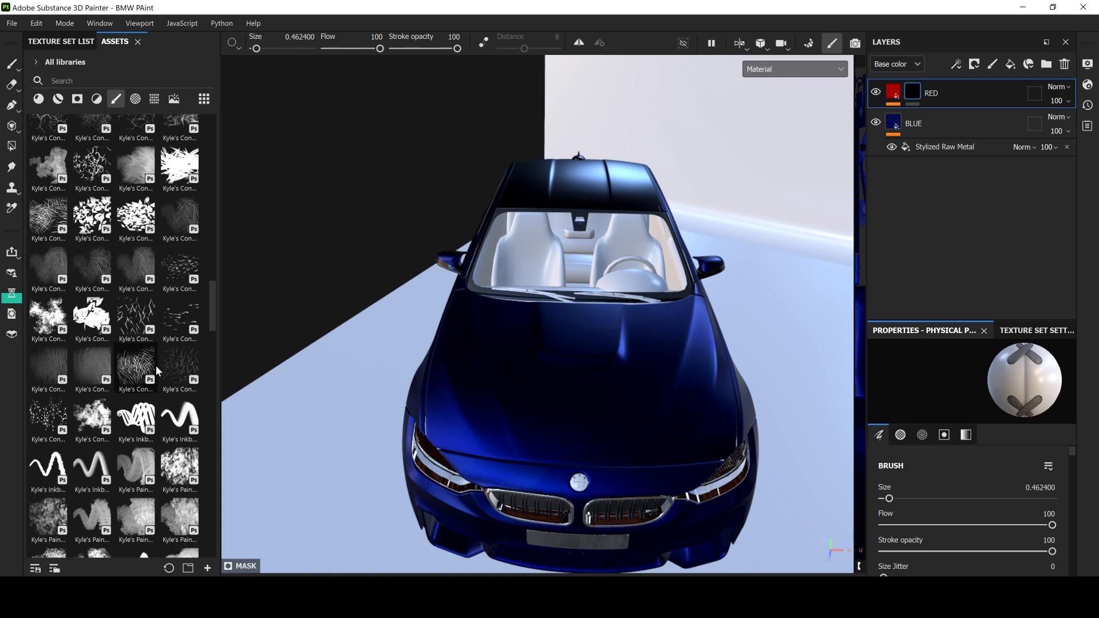
scroll(156, 365, "up", 5)
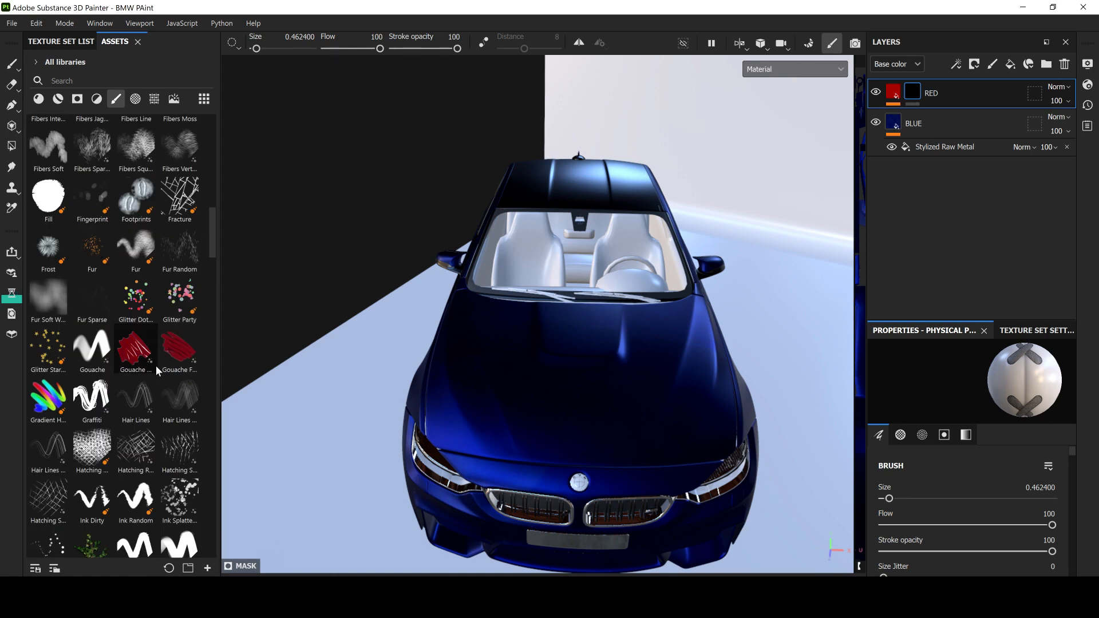
scroll(156, 365, "up", 5)
scroll(155, 365, "up", 5)
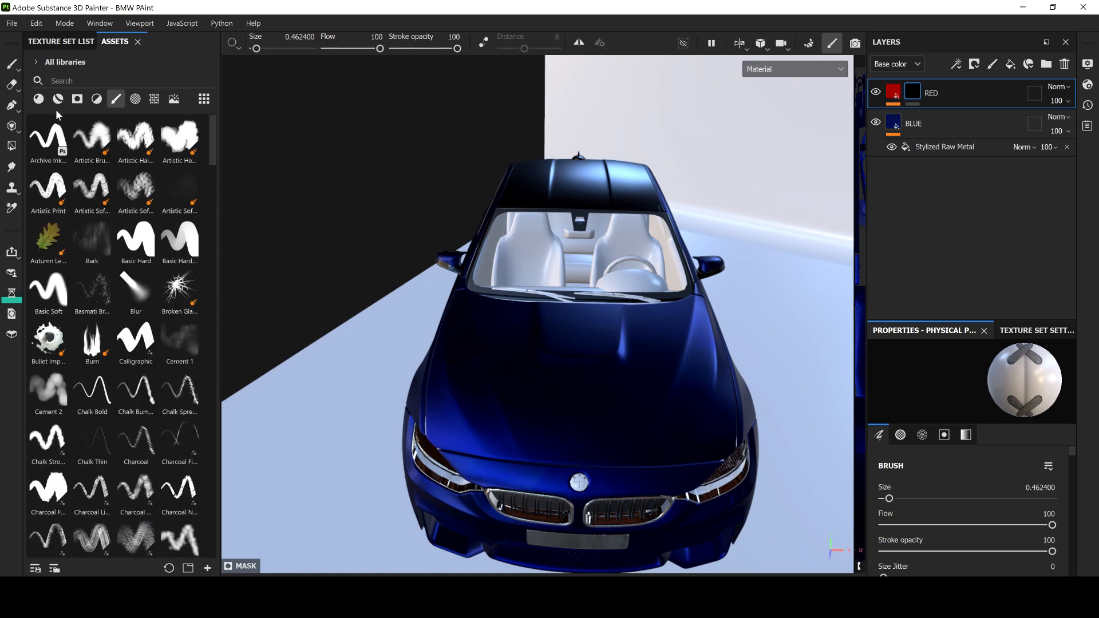
left_click(69, 81)
type("ele")
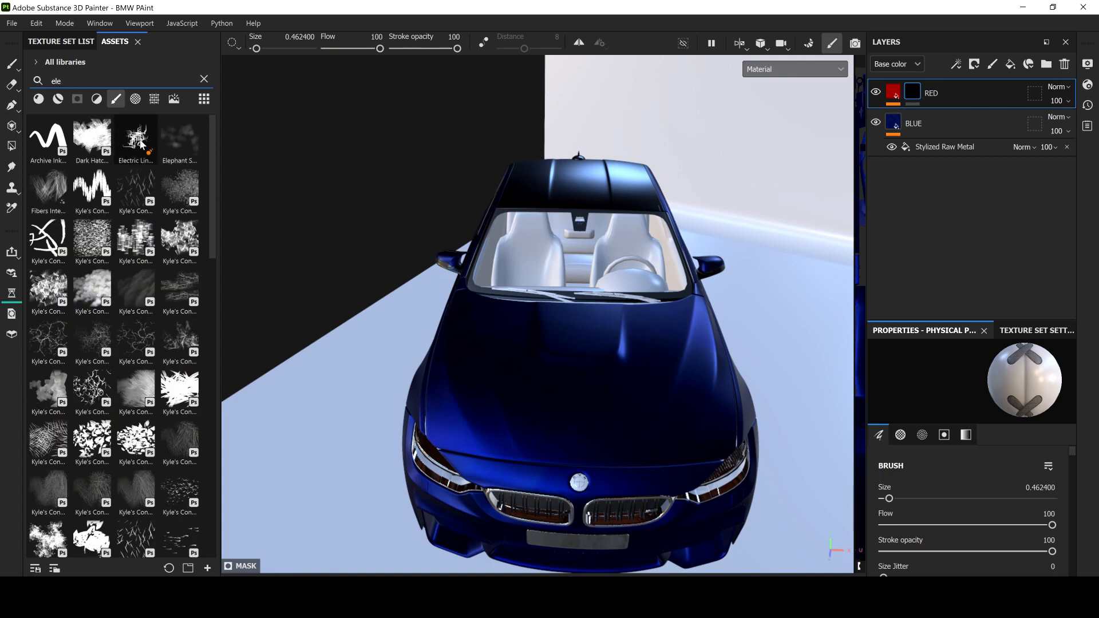
mouse_move(141, 144)
left_mouse_down()
mouse_move(525, 427)
mouse_move(537, 405)
mouse_move(126, 139)
left_mouse_up()
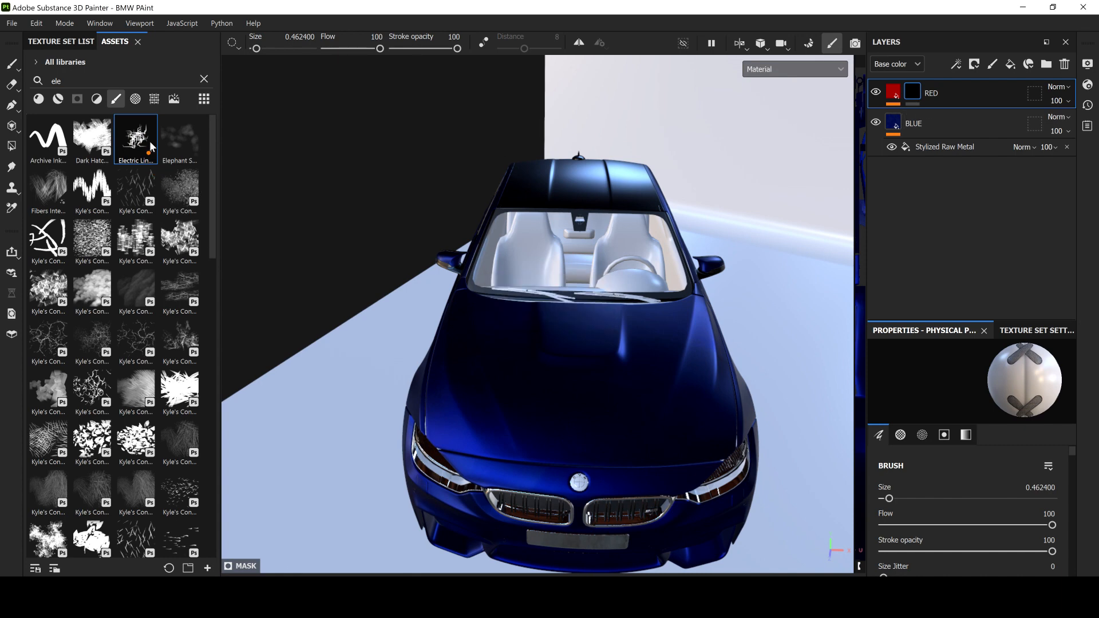
left_click(139, 144)
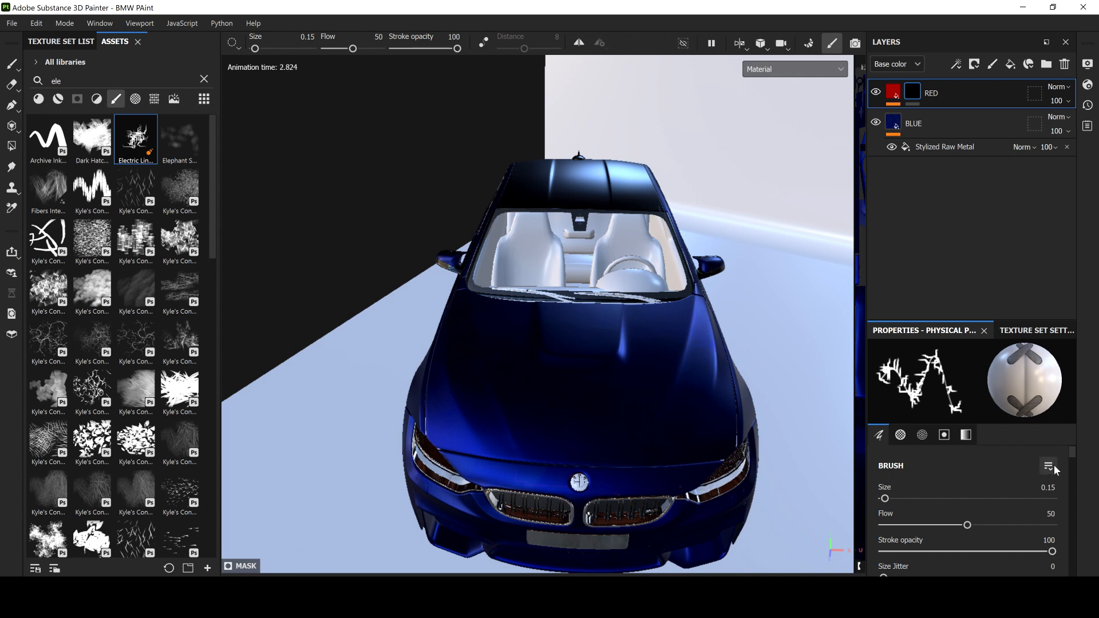
Step: Check the Electric Lines brush's properties and the settings of the car paint texture set
scroll(1074, 456, "down", 10)
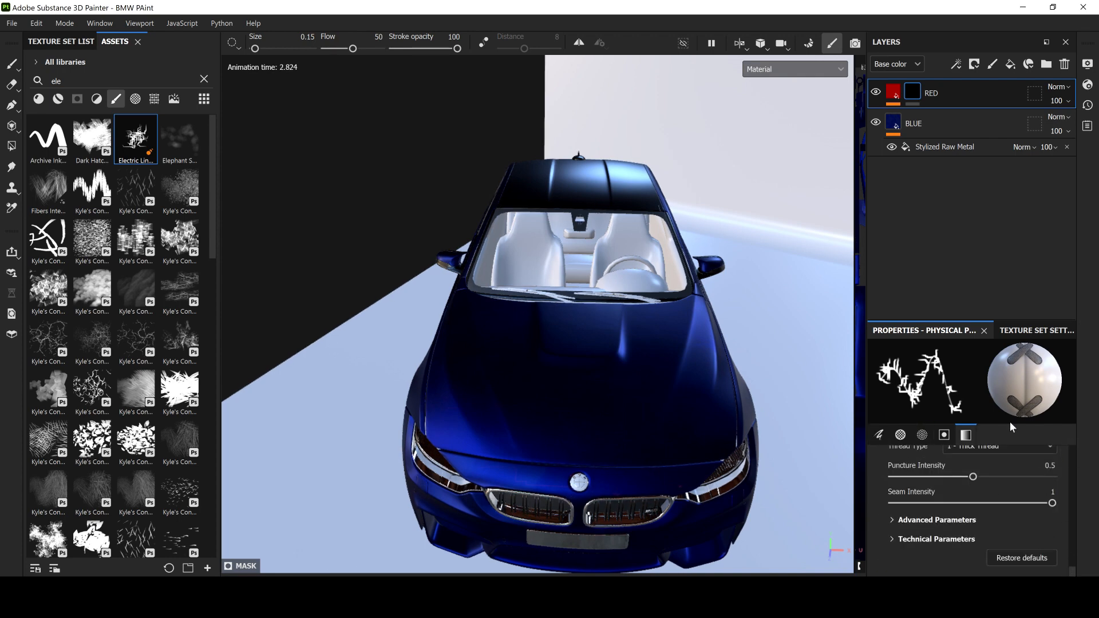
left_click(1024, 331)
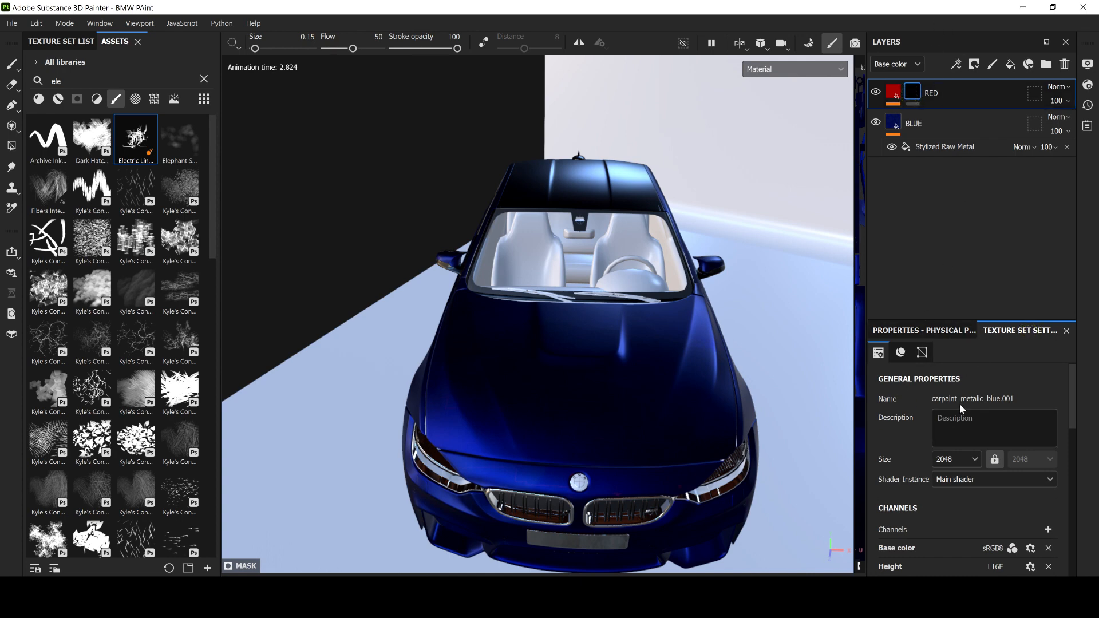
left_click_drag(1070, 397, 1077, 356)
left_click(930, 332)
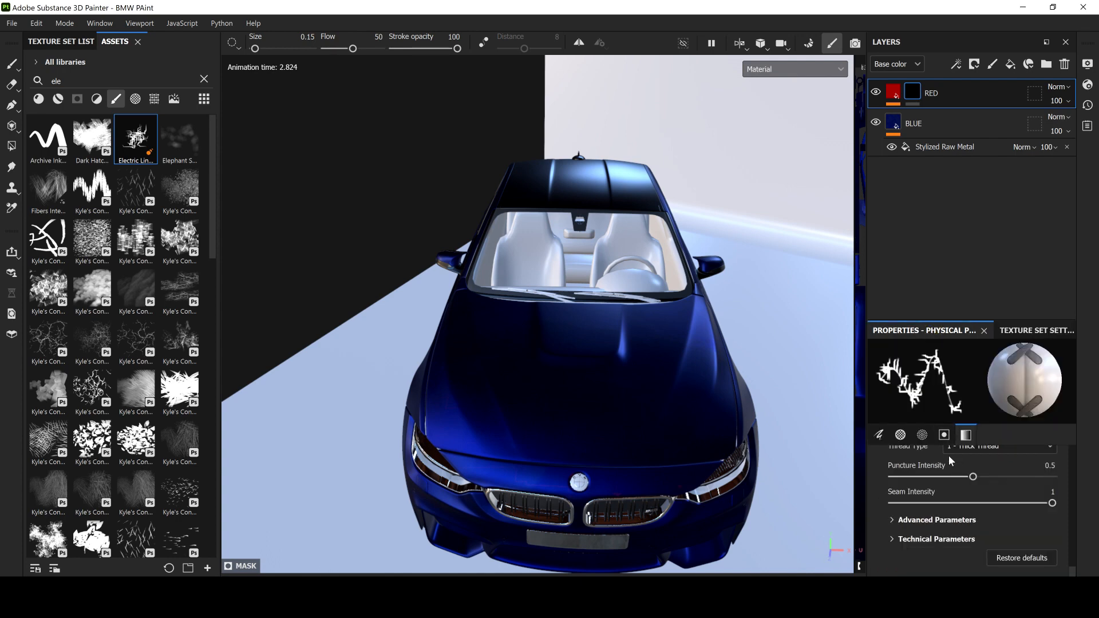
left_click(879, 434)
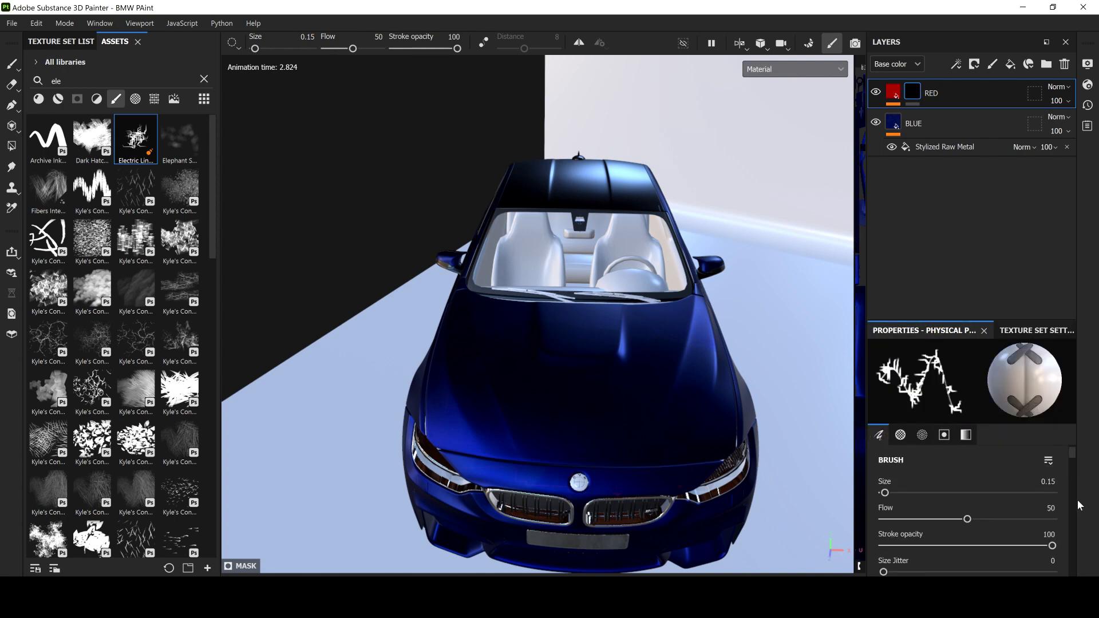
mouse_move(1072, 455)
left_mouse_down()
mouse_move(1077, 574)
mouse_move(1074, 465)
left_mouse_up()
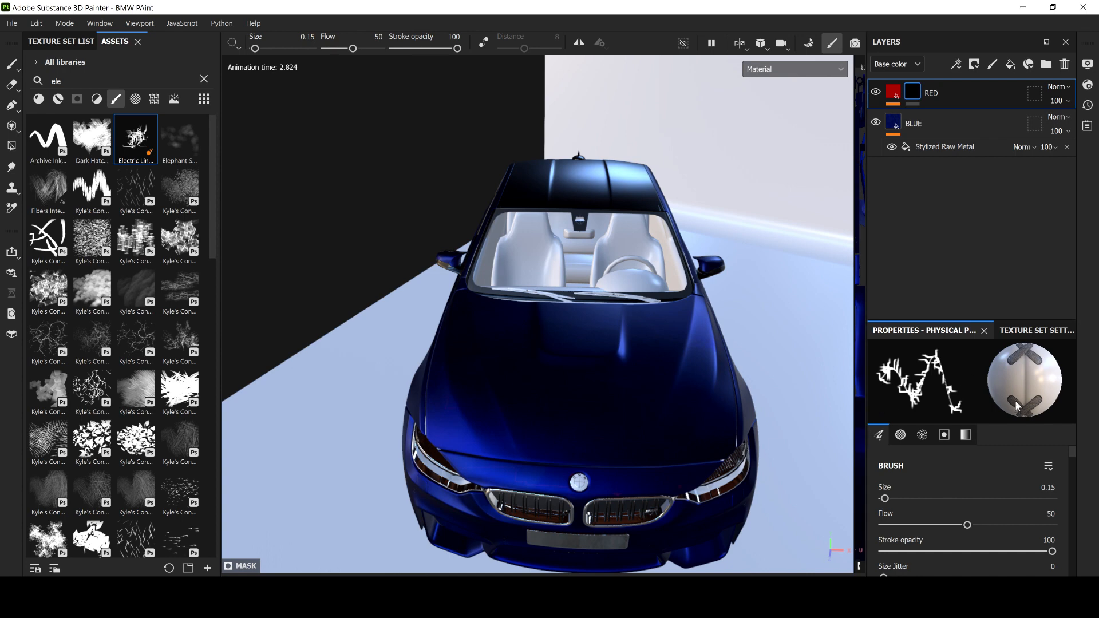
Step: Remove the RED layer's mask and add a new black mask to the layer
right_click(910, 92)
left_click(962, 152)
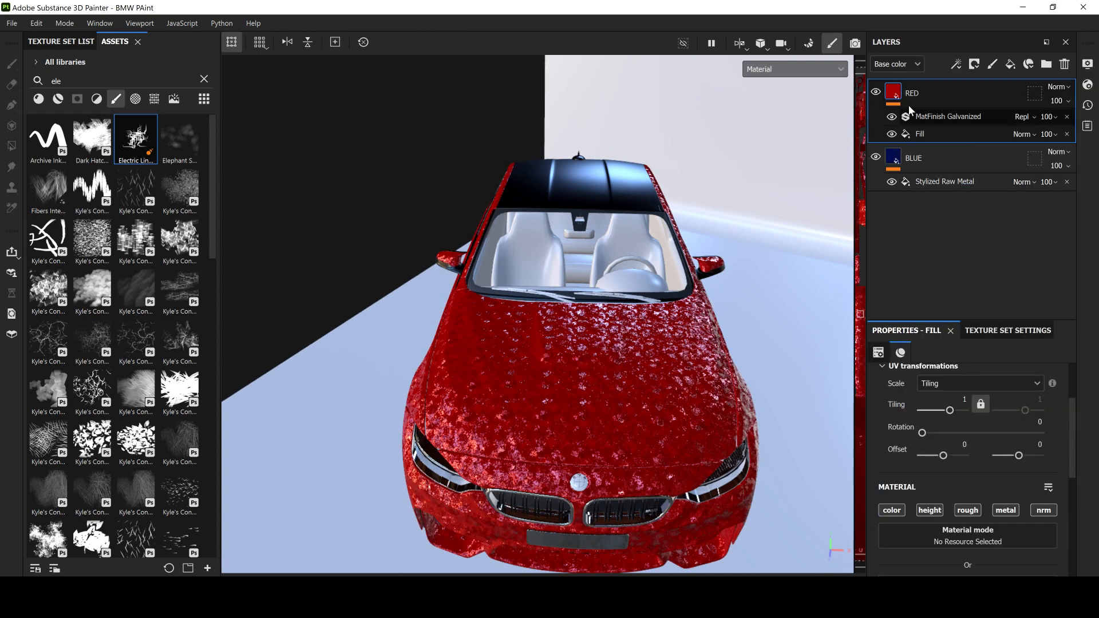
left_click(973, 65)
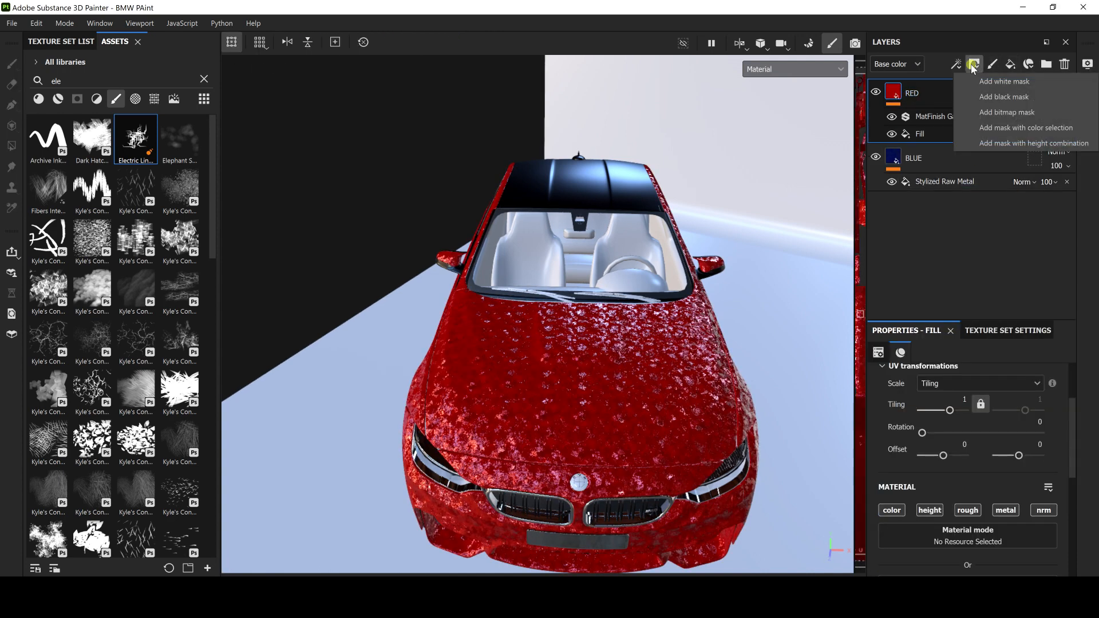
left_click(992, 97)
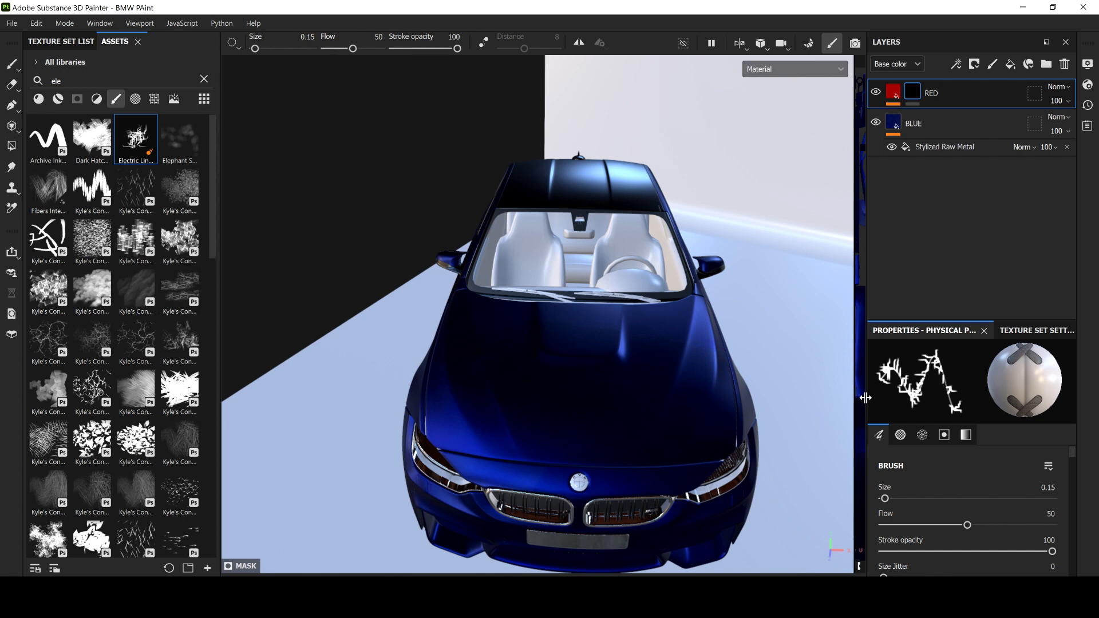
Step: Remove the Stitches Cross Seam material from the brush's grayscale channel and set its uniform color to near white
mouse_move(1071, 458)
left_mouse_down()
mouse_move(1078, 570)
mouse_move(1081, 551)
left_mouse_up()
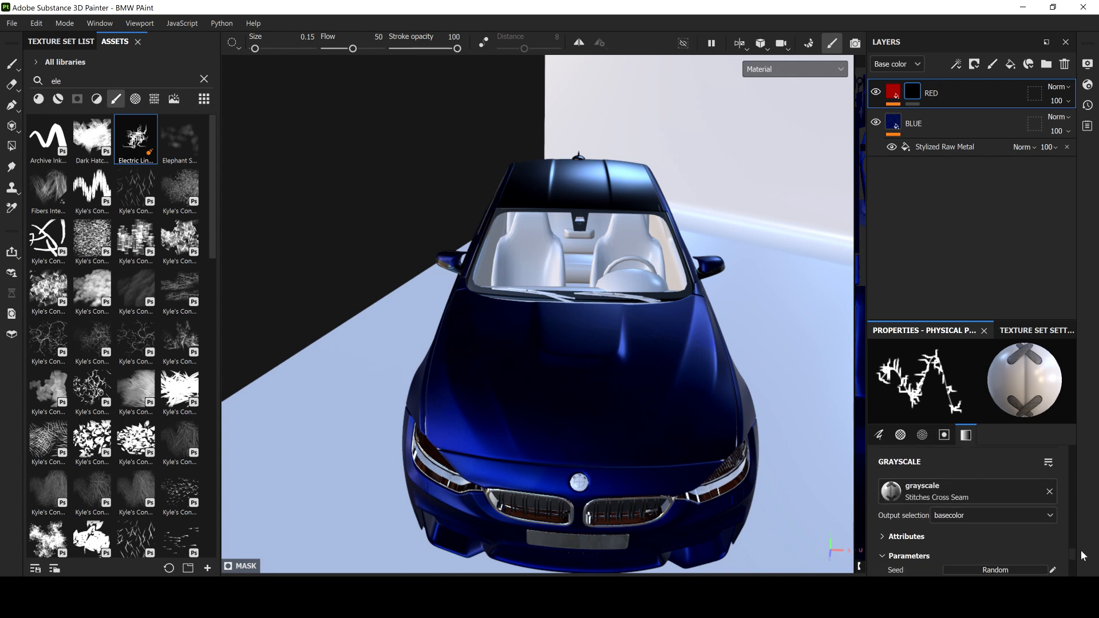
left_click(1050, 489)
left_click_drag(957, 523, 1043, 527)
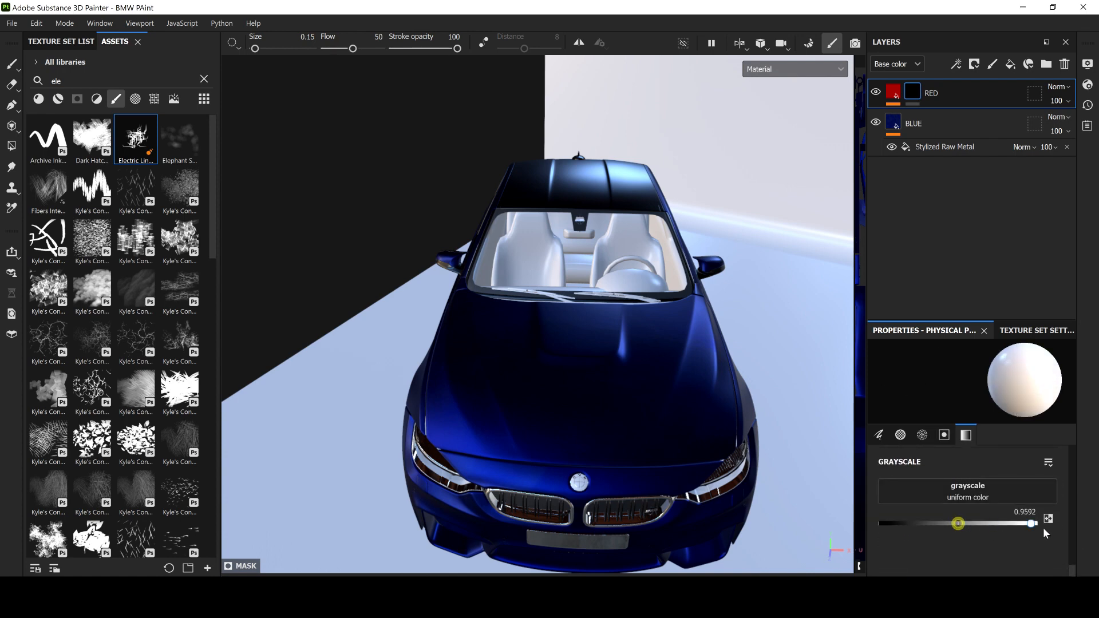
left_click_drag(1074, 566, 1065, 447)
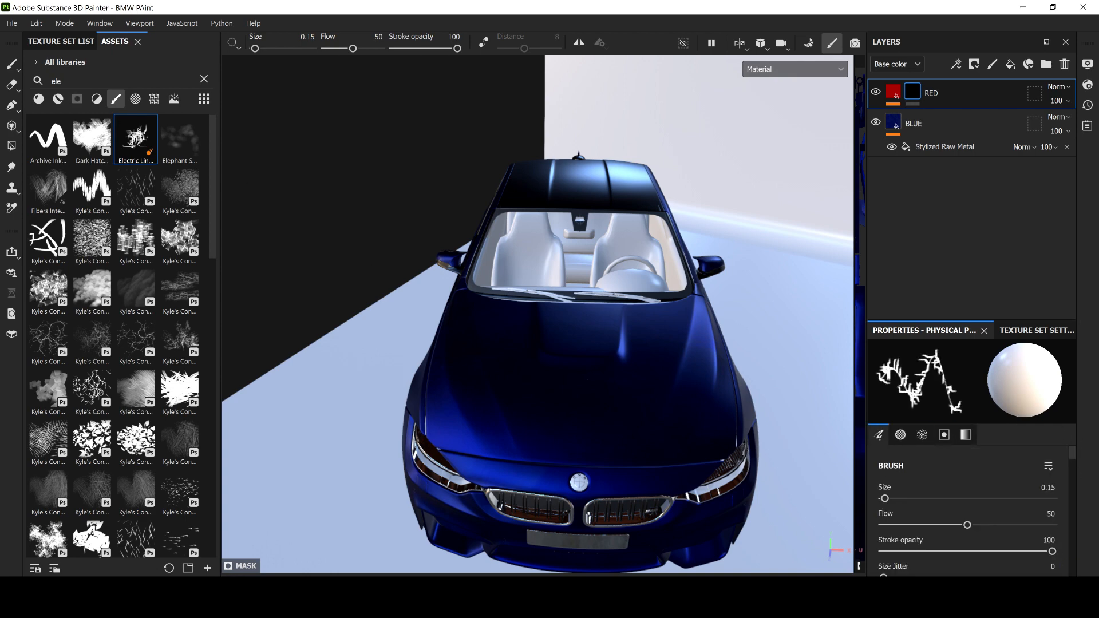
Step: Spread red electric lines across the hood at brush size 0.15, and add thick ones near the headlight at size 0.58
left_click(566, 380)
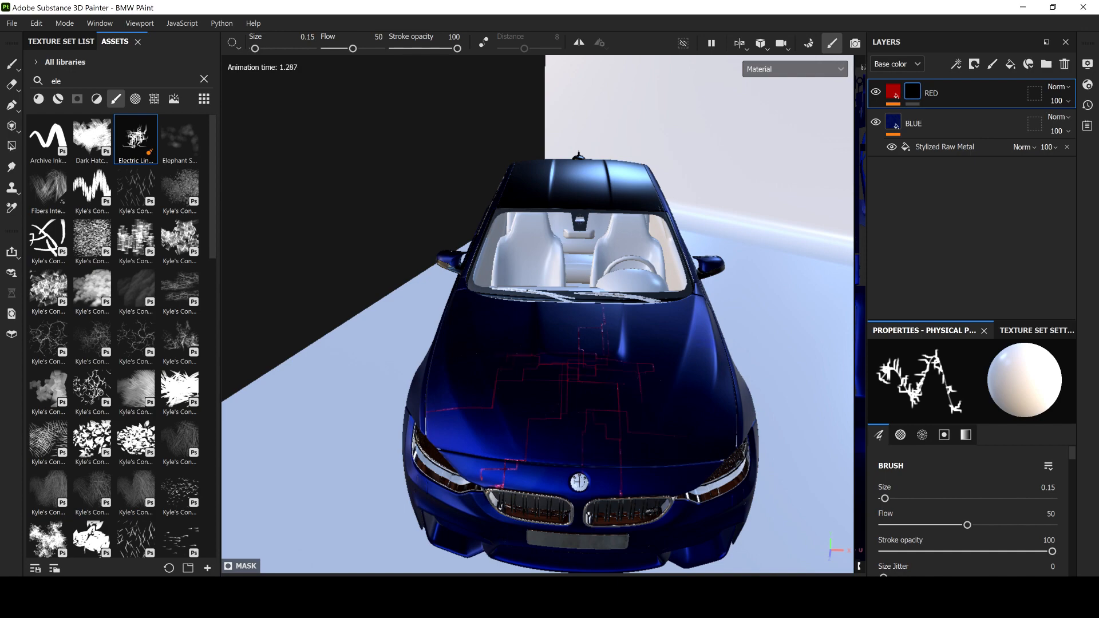
left_click_drag(586, 366, 536, 373, "alt")
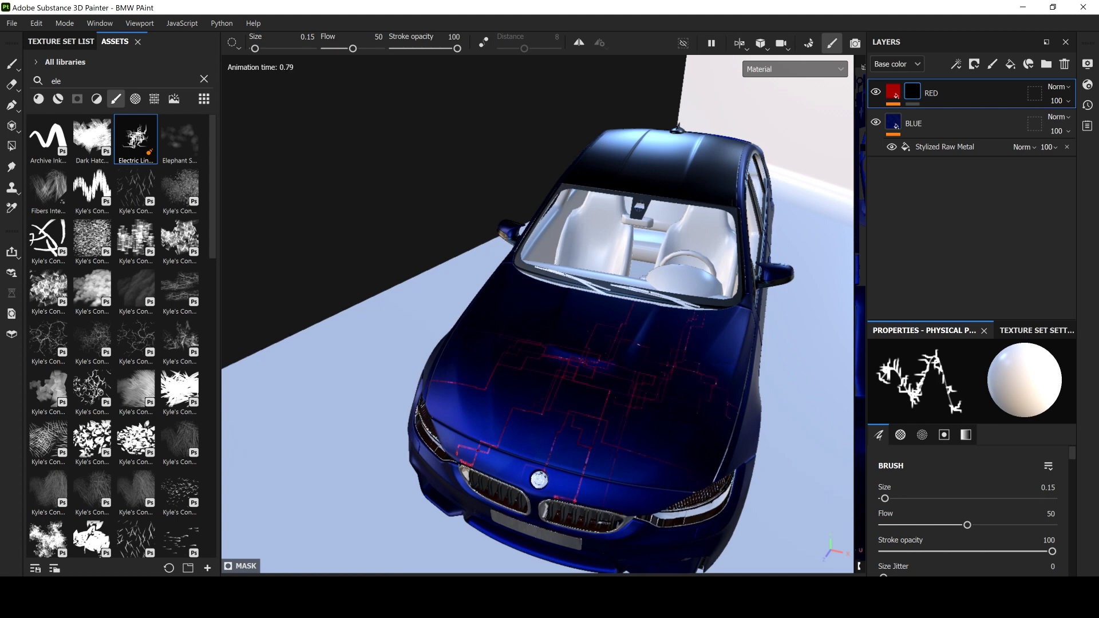
left_click_drag(887, 499, 896, 499)
mouse_move(645, 436)
left_mouse_down()
mouse_move(621, 404)
mouse_move(670, 426)
mouse_move(694, 364)
mouse_move(722, 366)
left_mouse_up()
Step: Set the brush size to 0.33 and paint red electric lines along the unpainted side of the hood
left_click_drag(896, 499, 885, 499)
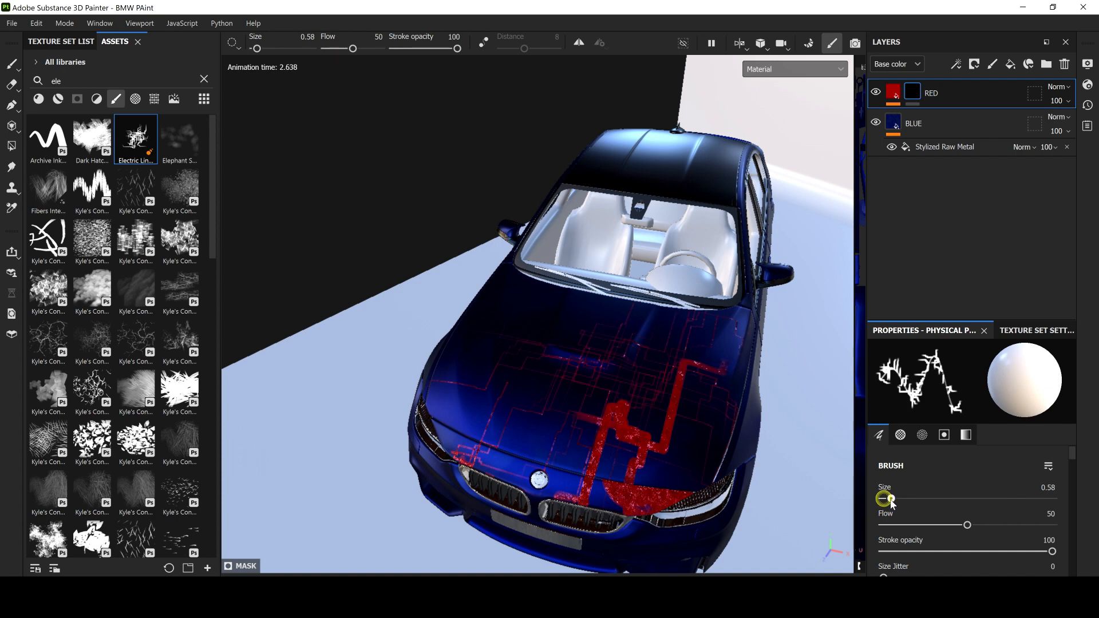
left_click_drag(885, 499, 888, 500)
left_click_drag(427, 426, 516, 312)
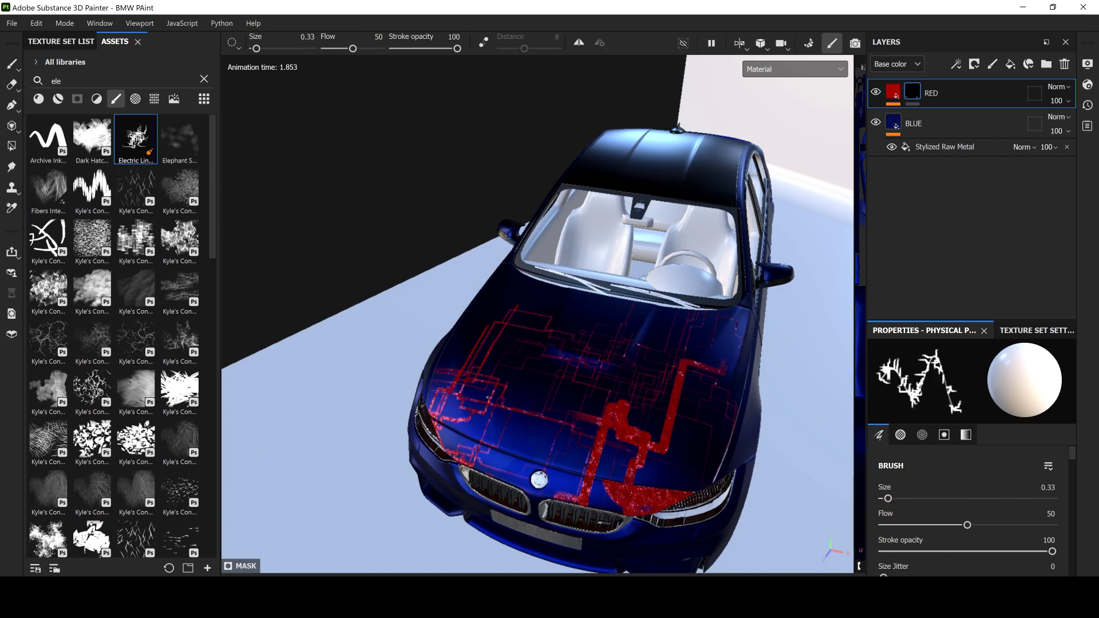
Step: Spread red electric lines over the front fender above the wheel and the front bumper corner on the car's side
left_click_drag(487, 396, 540, 332, "alt")
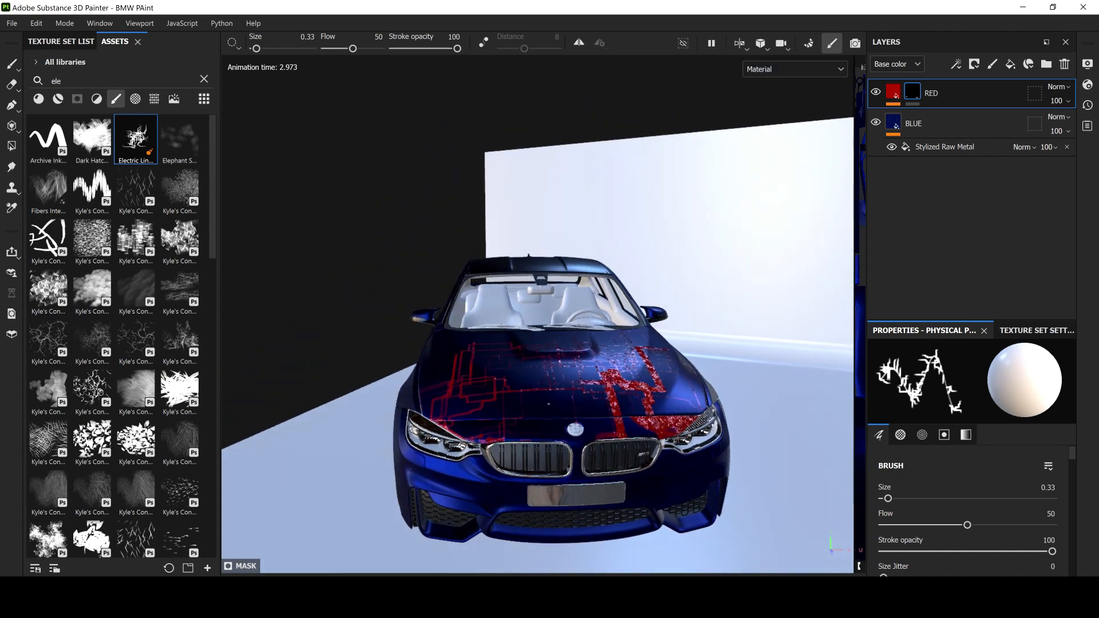
scroll(548, 404, "up", 3)
left_click_drag(367, 371, 447, 377, "alt")
middle_click_drag(437, 364, 704, 323, "alt")
left_click(601, 367)
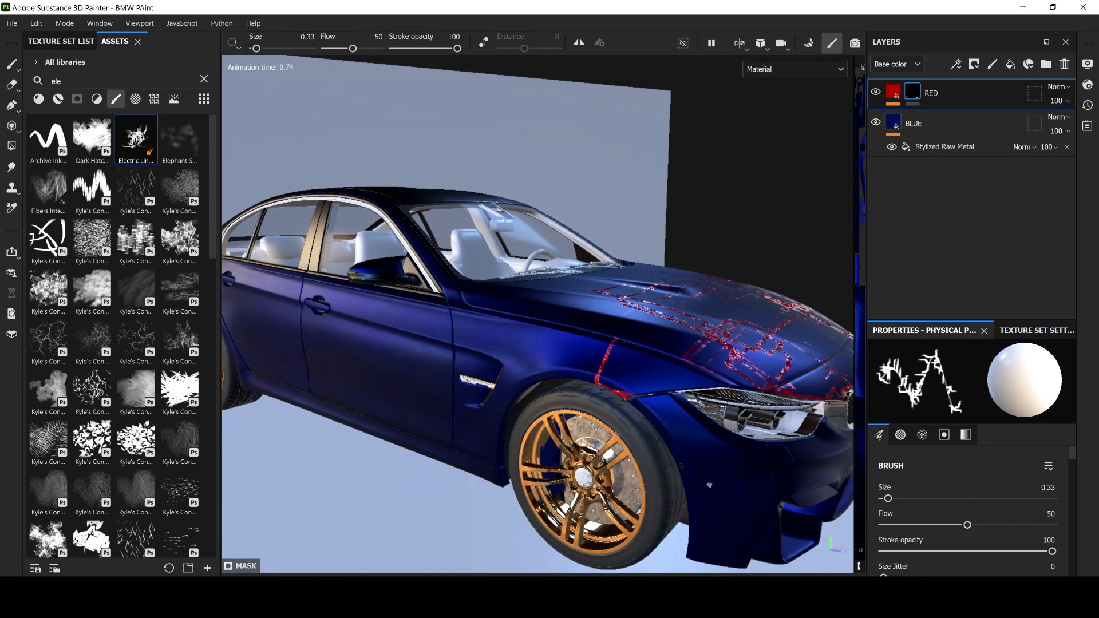
left_click(716, 496)
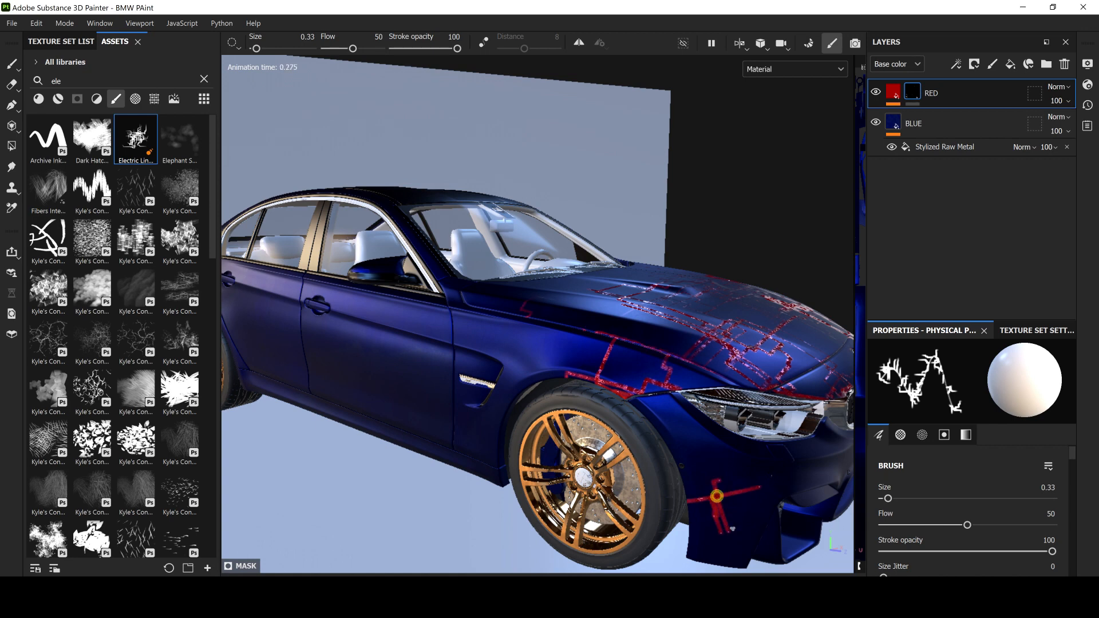
Step: Spread red electric lines over the front door, and add finer ones behind the front wheel arch at brush size 0.18
left_click(460, 406)
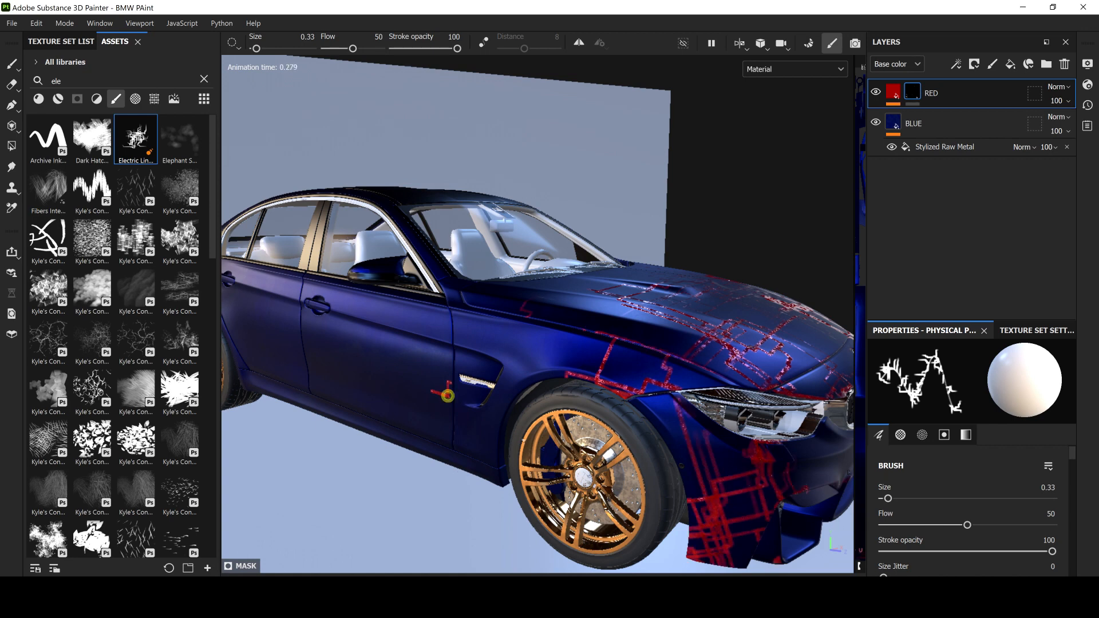
left_click_drag(886, 503, 885, 503)
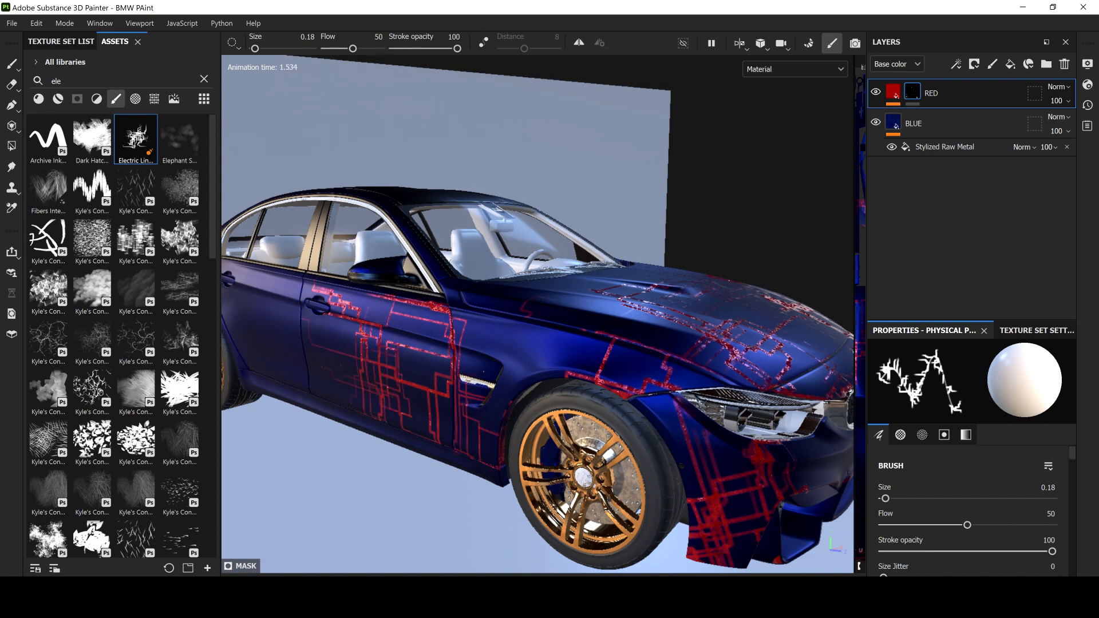
left_click(515, 353)
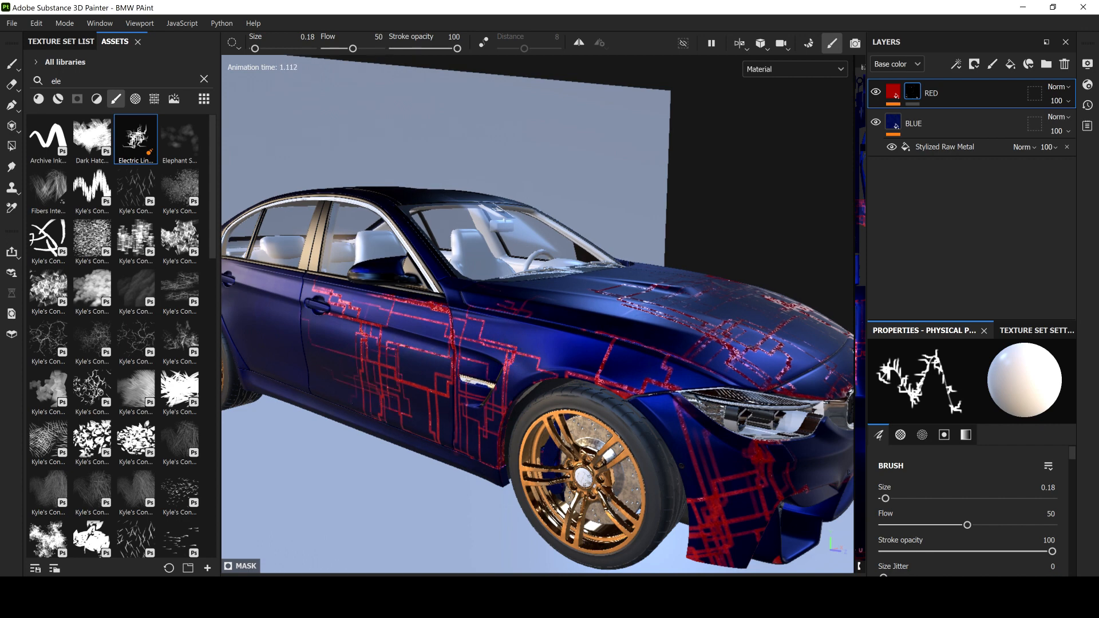
Step: Clear all the painted electric lines from the RED layer's mask
left_click_drag(298, 365, 439, 386, "alt")
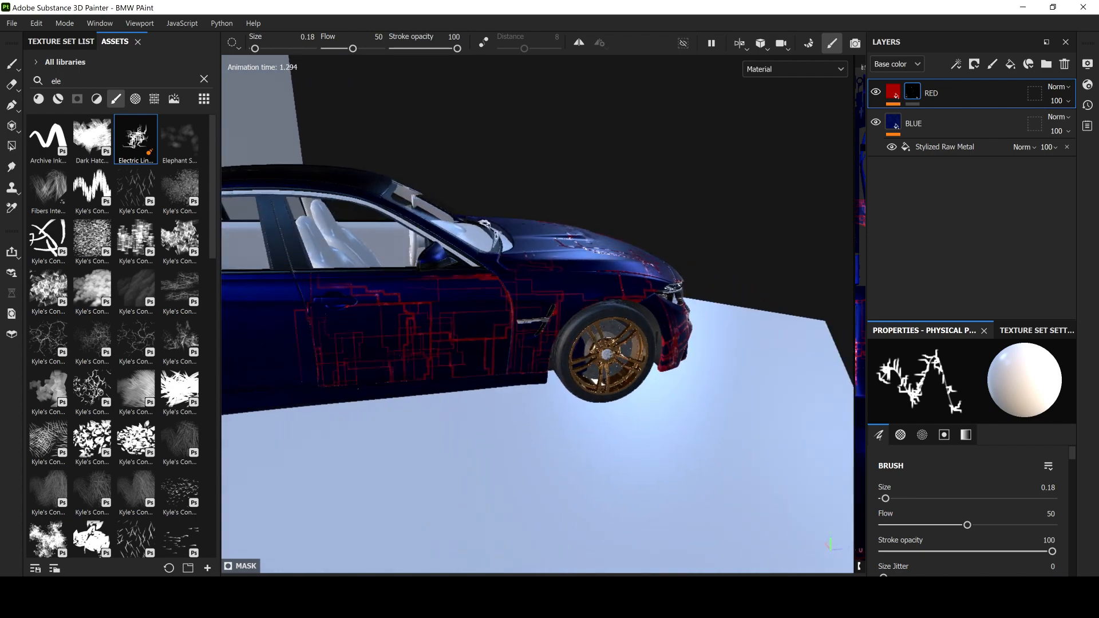
left_click_drag(438, 386, 466, 363, "alt")
right_click_drag(596, 368, 620, 362, "alt")
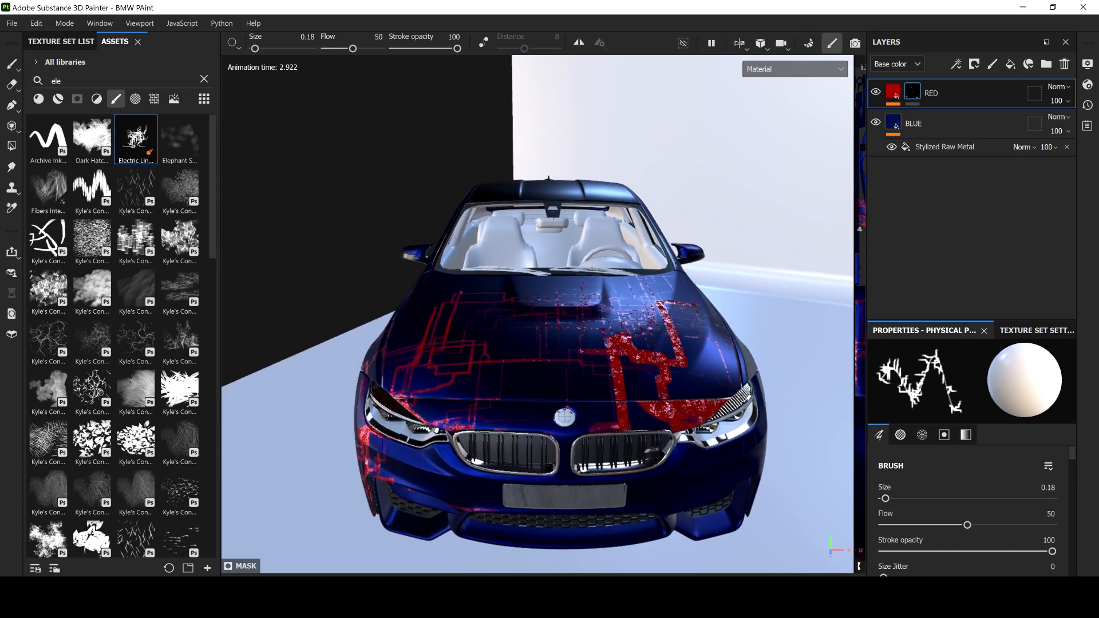
right_click(913, 91)
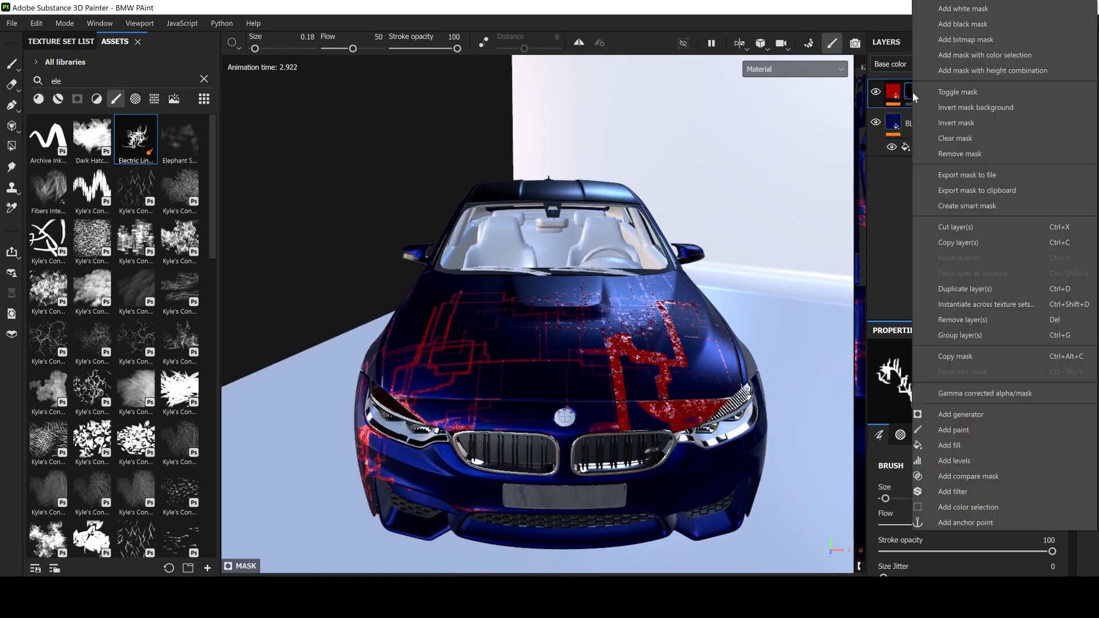
left_click(959, 139)
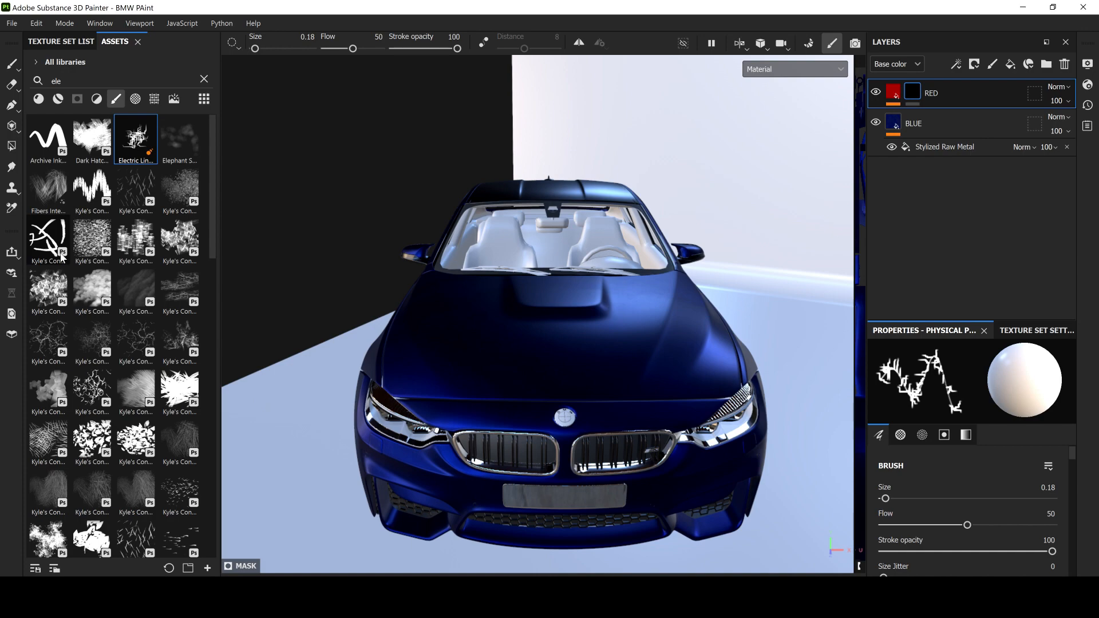
Step: Look through the brushes, search the brush library for "ligh", and clear the search
scroll(106, 315, "down", 3)
scroll(105, 315, "down", 5)
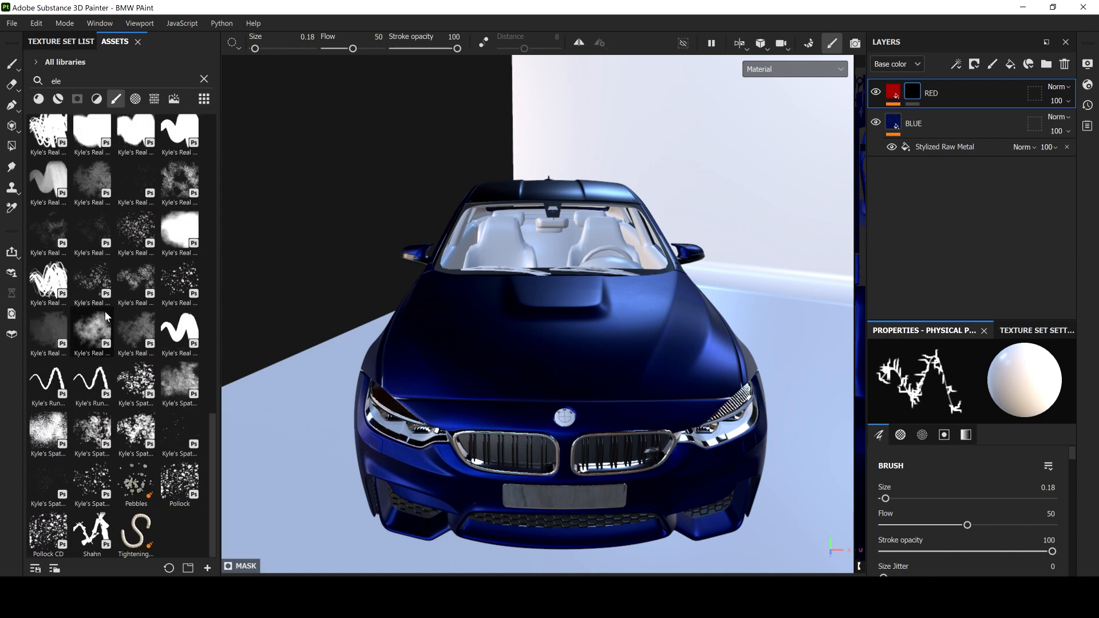
scroll(106, 316, "up", 8)
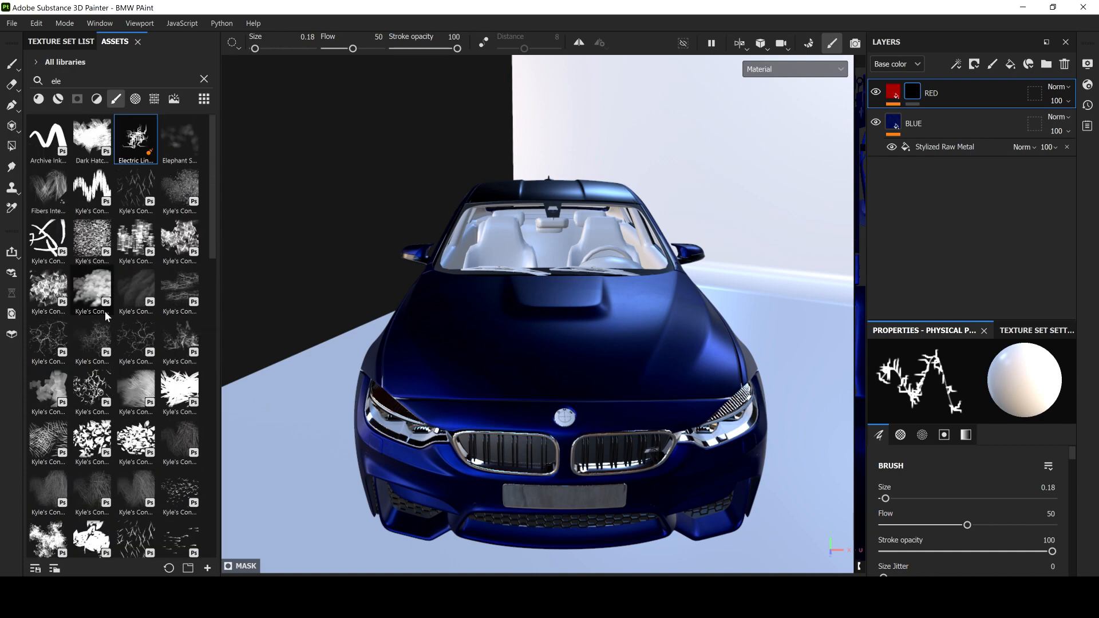
double_click(67, 81)
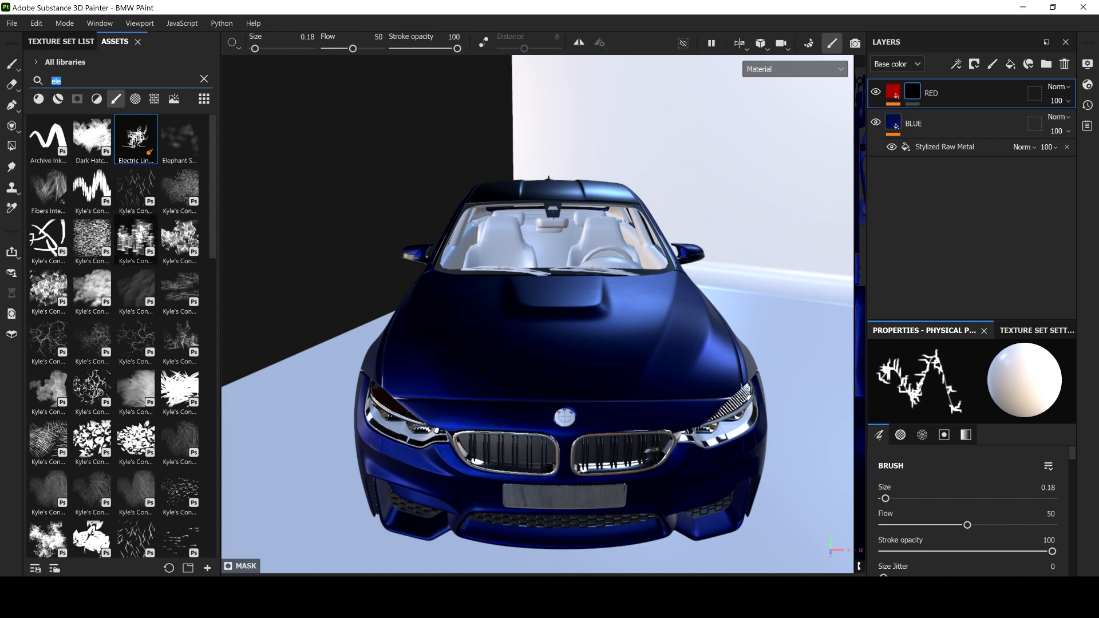
mouse_move(148, 240)
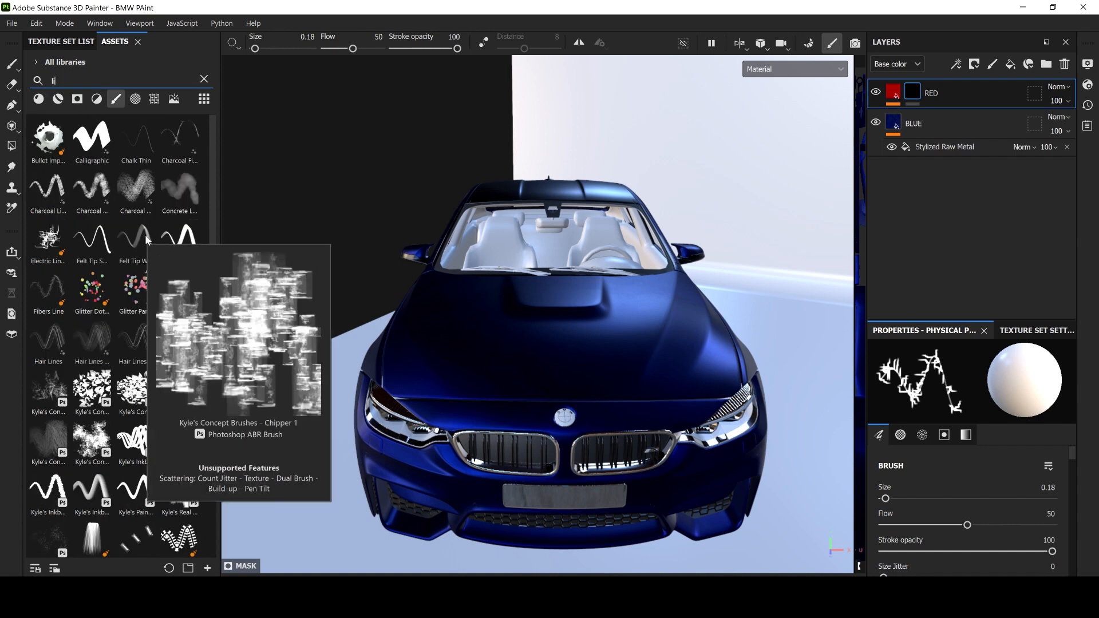
type("ligh")
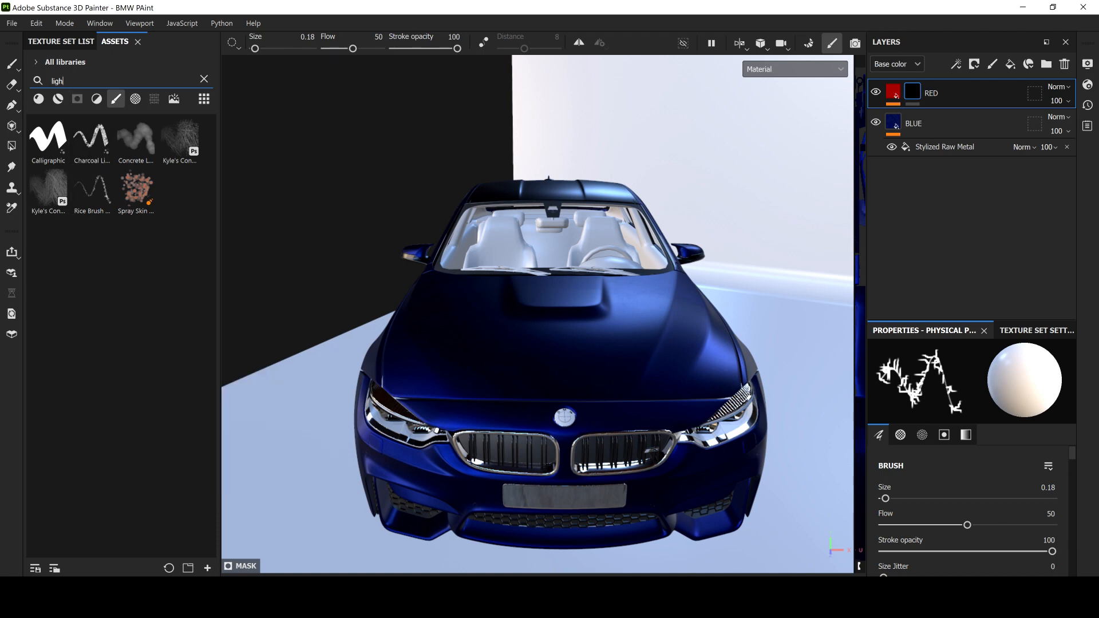
key("BackSpace")
key("BackSpace")
key("BackSpace")
key("BackSpace")
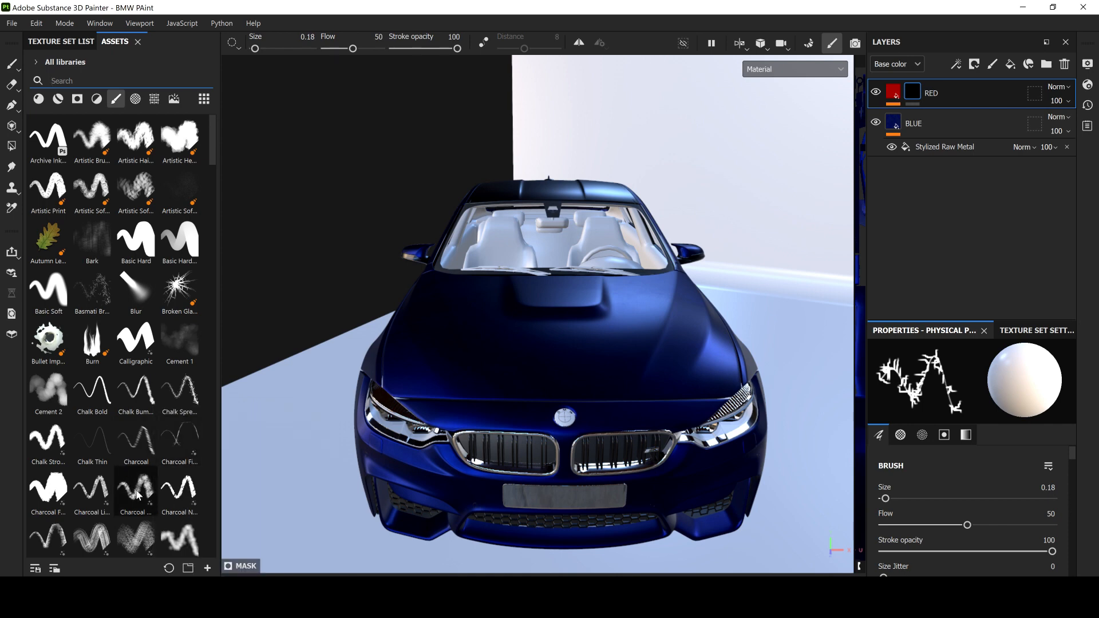
Step: Choose the Organic Spread brush from the full brush library
scroll(144, 474, "down", 3)
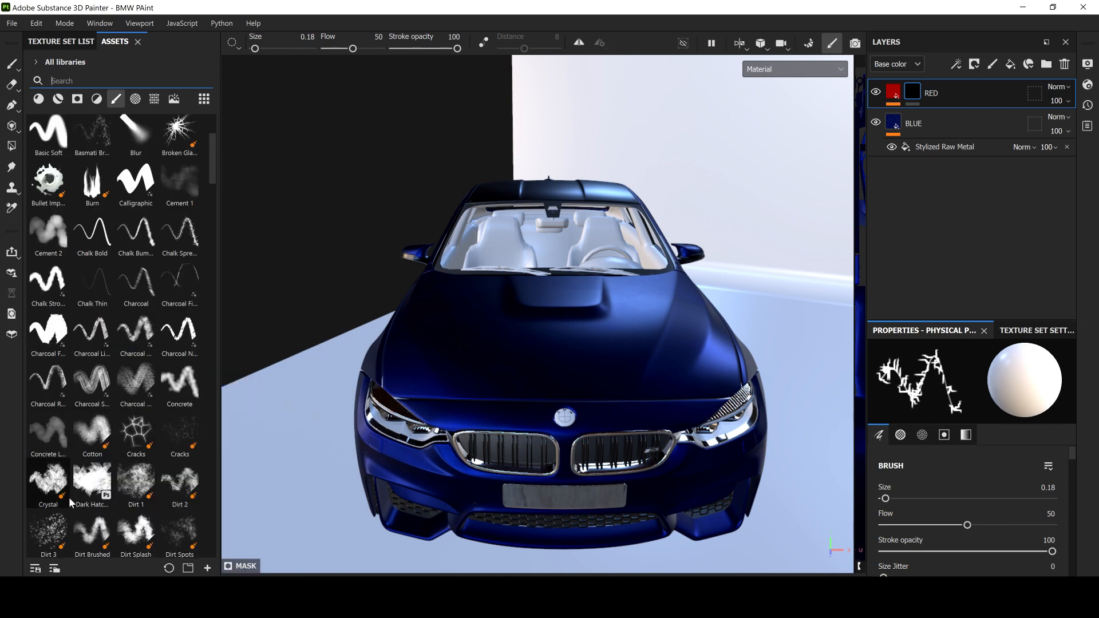
scroll(185, 503, "down", 6)
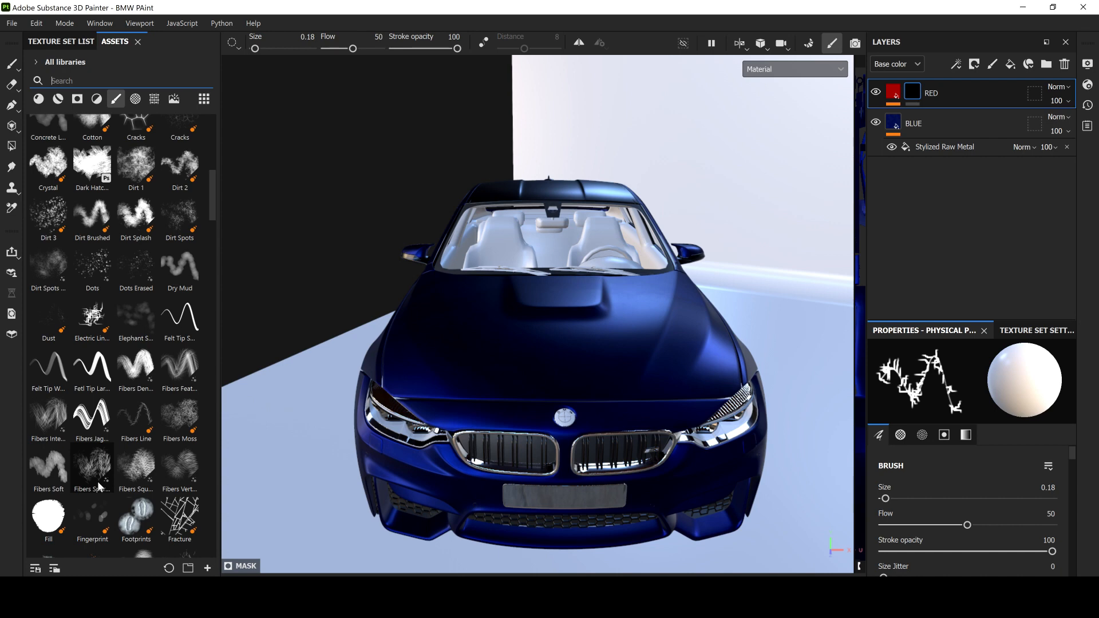
scroll(99, 486, "down", 3)
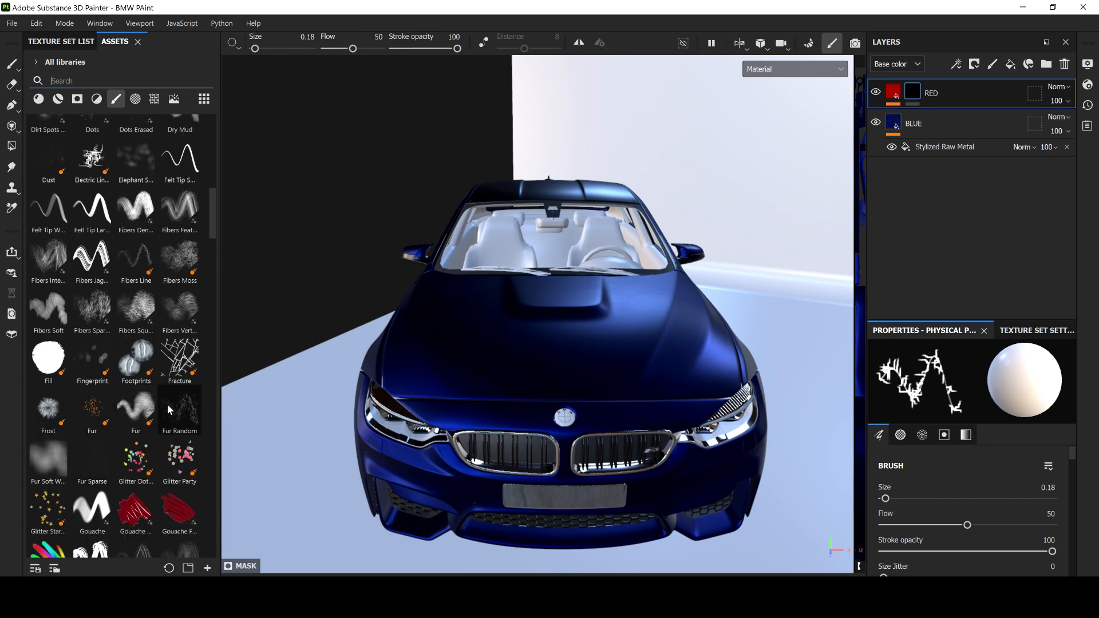
scroll(132, 460, "down", 3)
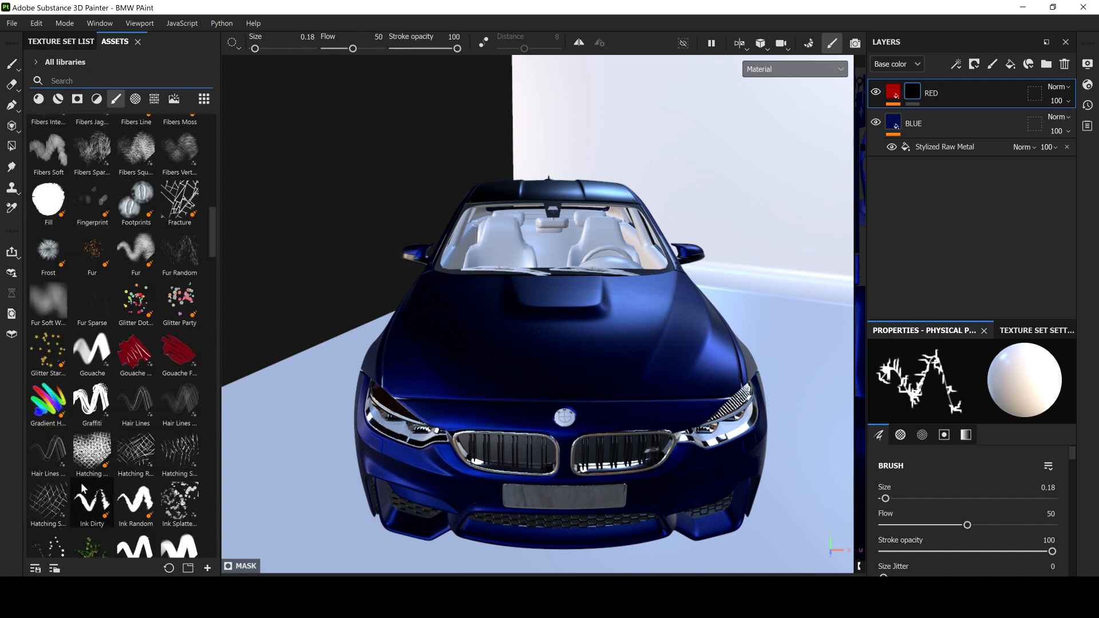
scroll(80, 483, "down", 3)
scroll(83, 487, "down", 6)
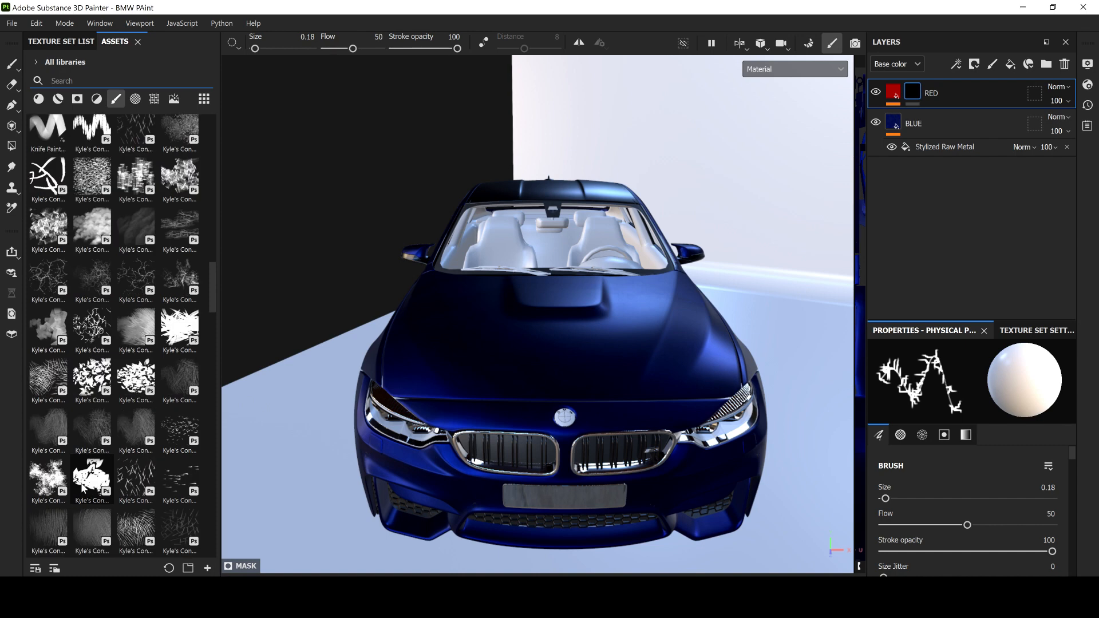
scroll(83, 488, "down", 3)
scroll(82, 487, "down", 6)
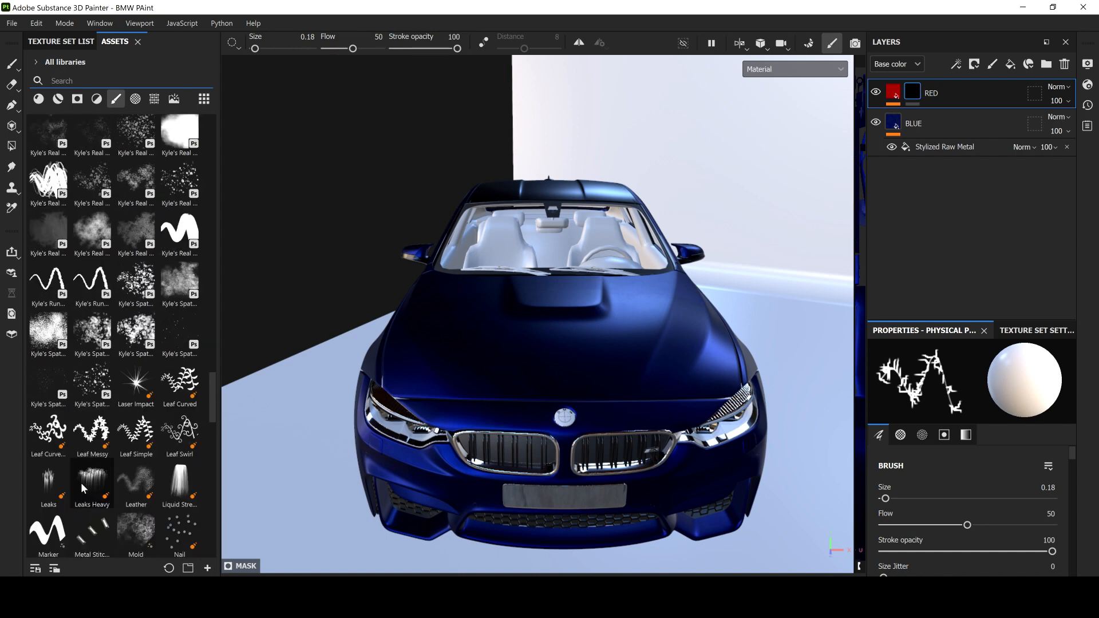
scroll(81, 487, "down", 3)
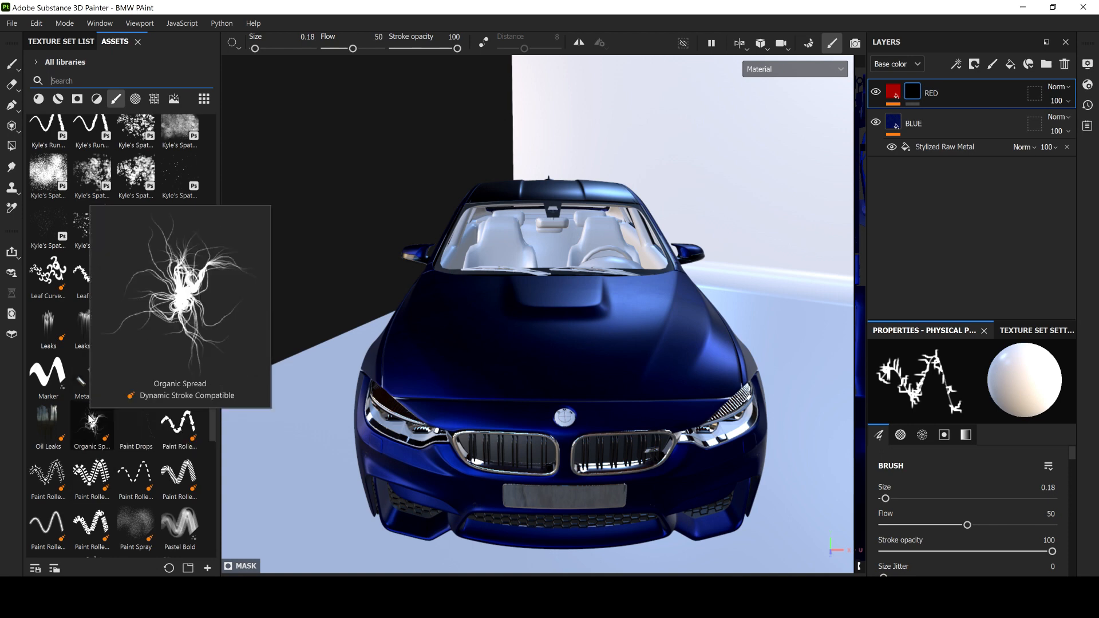
left_click(91, 421)
mouse_move(1072, 454)
left_mouse_down()
mouse_move(1076, 575)
mouse_move(1069, 426)
left_mouse_up()
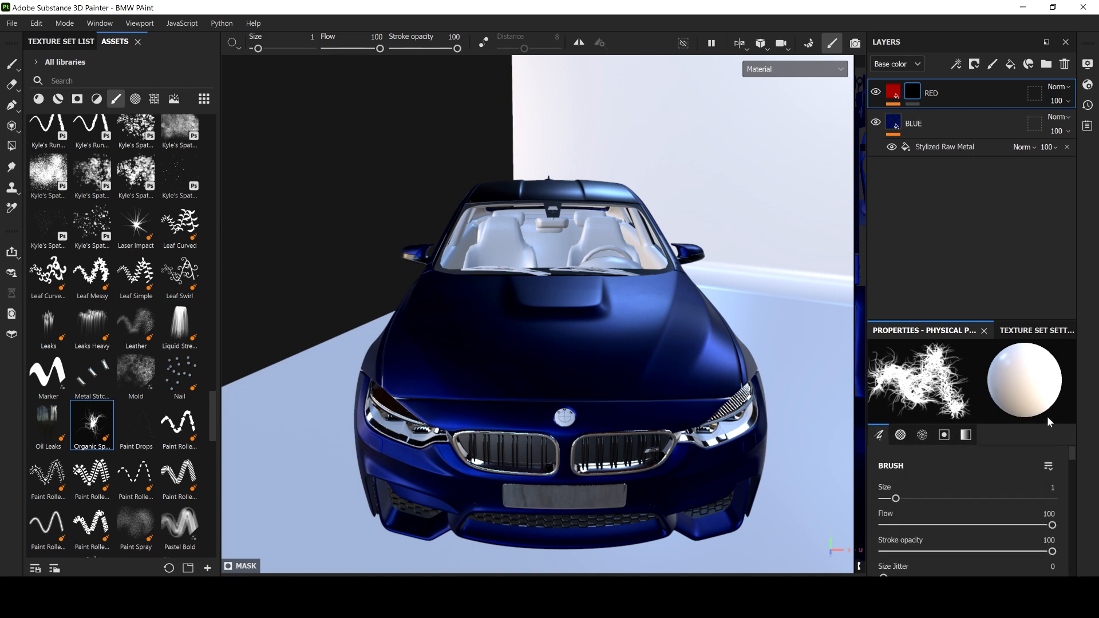
Step: Paint red Organic Spread tendrils at brush size 1 across the hood around the badge and over the front fender and bumper corner
left_click(584, 379)
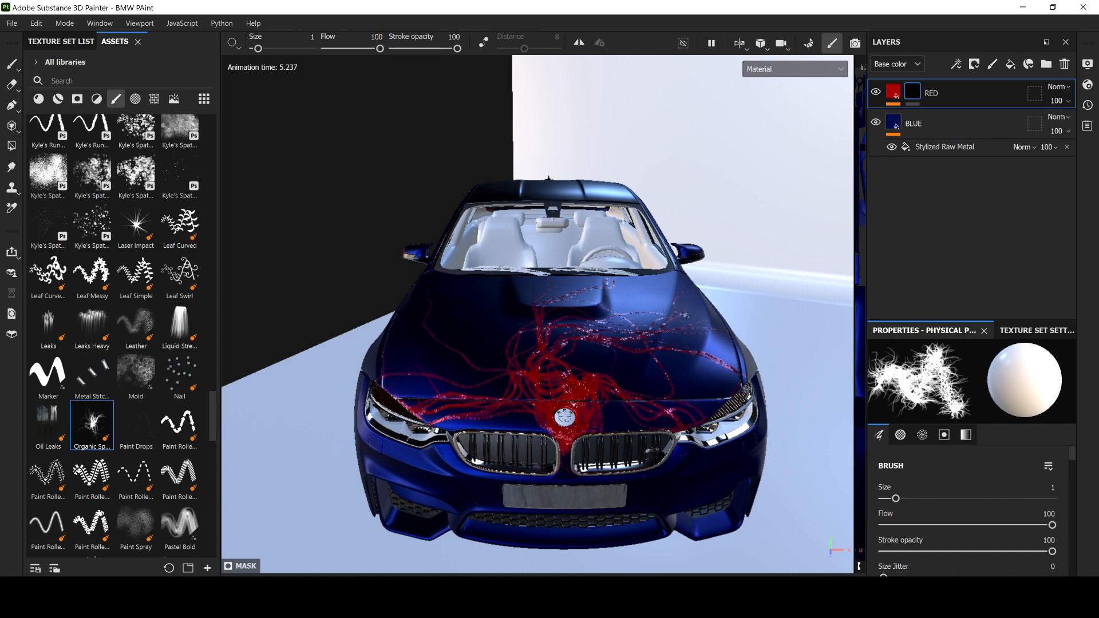
left_click_drag(681, 302, 559, 308, "alt")
left_click_drag(728, 326, 735, 305, "alt")
middle_click_drag(740, 341, 566, 455, "alt")
mouse_move(547, 404)
left_mouse_down("alt")
mouse_move(570, 484)
mouse_move(485, 456)
mouse_move(460, 421)
left_mouse_up("alt")
mouse_move(422, 505)
left_mouse_down()
mouse_move(393, 466)
mouse_move(565, 424)
mouse_move(600, 430)
left_mouse_up()
left_click_drag(450, 408, 621, 366, "alt")
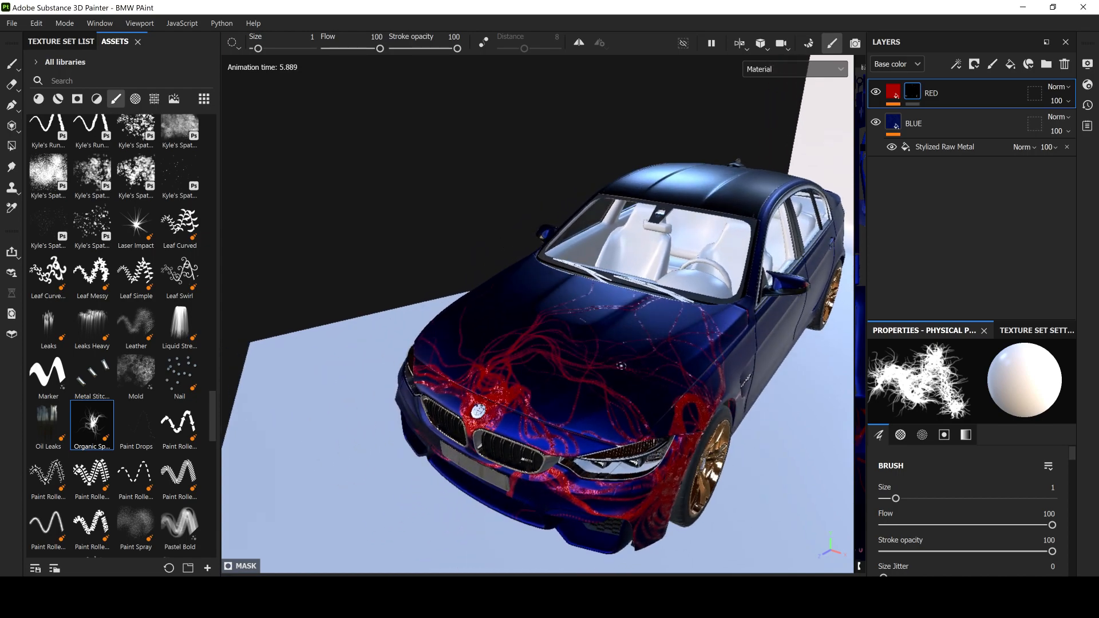
scroll(627, 424, "up", 3)
mouse_move(565, 411)
left_mouse_down("alt")
mouse_move(636, 336)
mouse_move(699, 355)
mouse_move(753, 402)
mouse_move(788, 393)
mouse_move(514, 381)
mouse_move(437, 342)
mouse_move(522, 446)
left_mouse_up("alt")
scroll(552, 413, "down", 3)
mouse_move(583, 408)
left_mouse_down("alt")
mouse_move(638, 337)
mouse_move(676, 345)
left_mouse_up("alt")
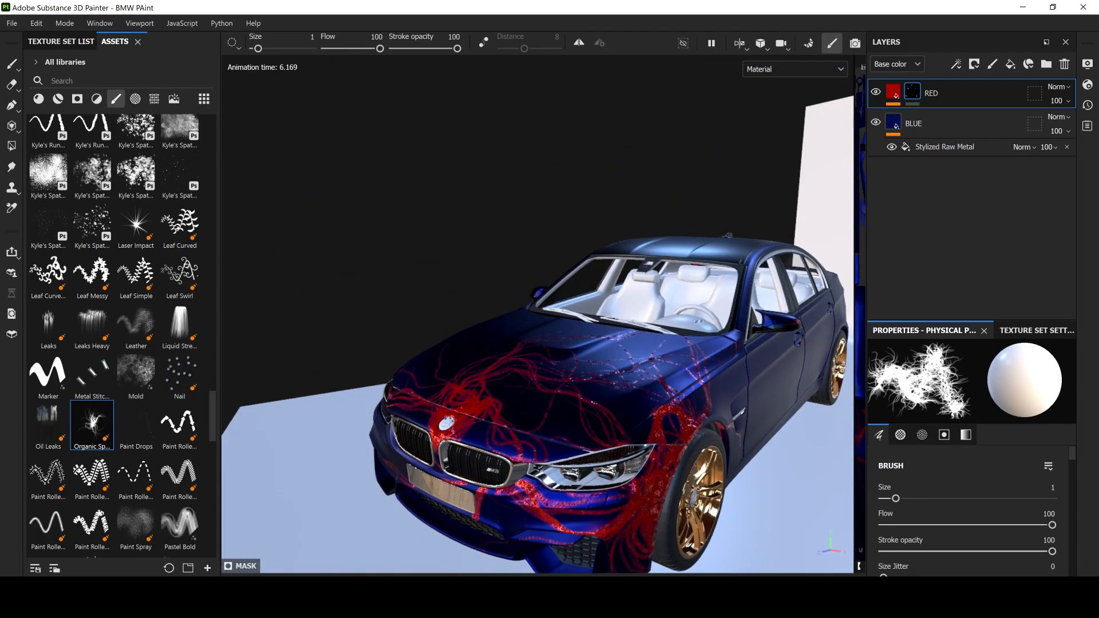
Step: Set the base color of the RED layer's Fill effect to black (000000)
left_click(891, 91)
left_click_drag(1074, 438, 1072, 390)
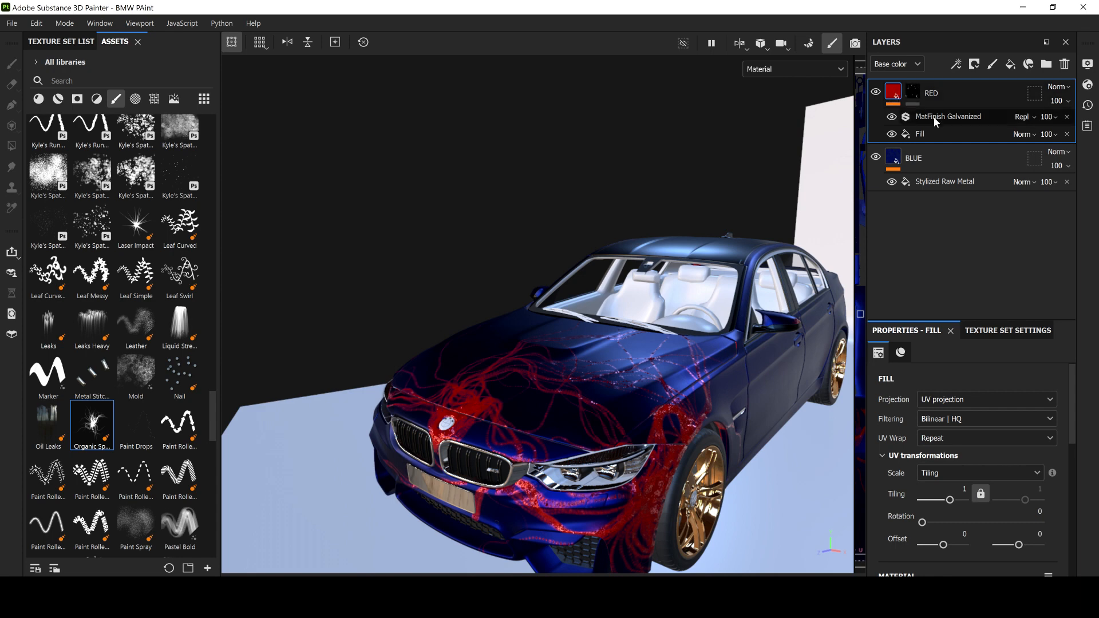
left_click(935, 132)
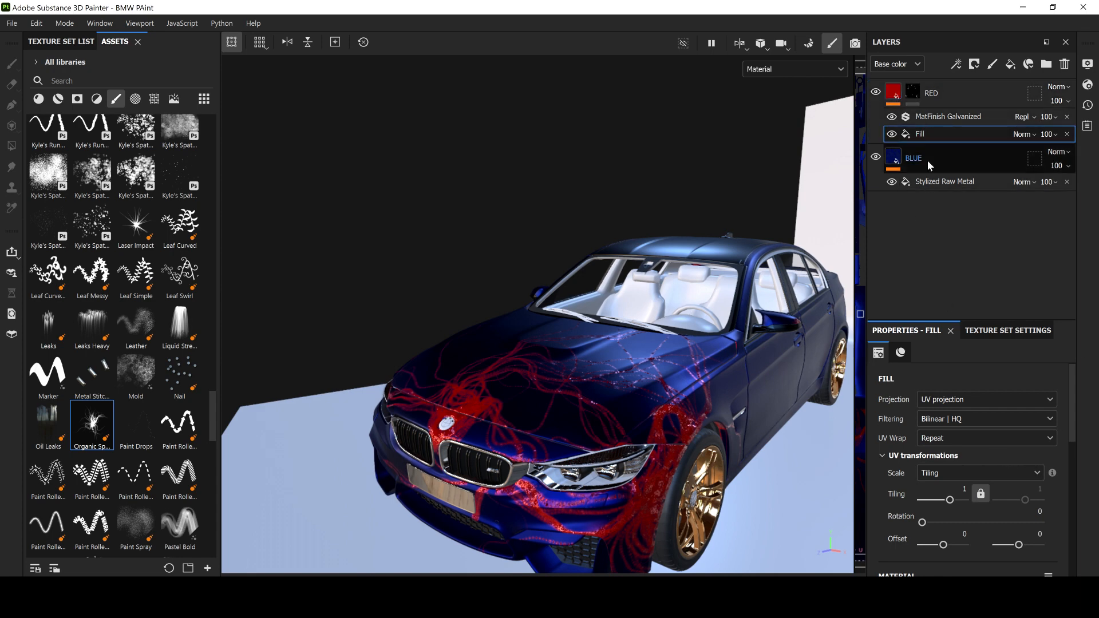
left_click_drag(1069, 423, 1064, 518)
left_click(1007, 426)
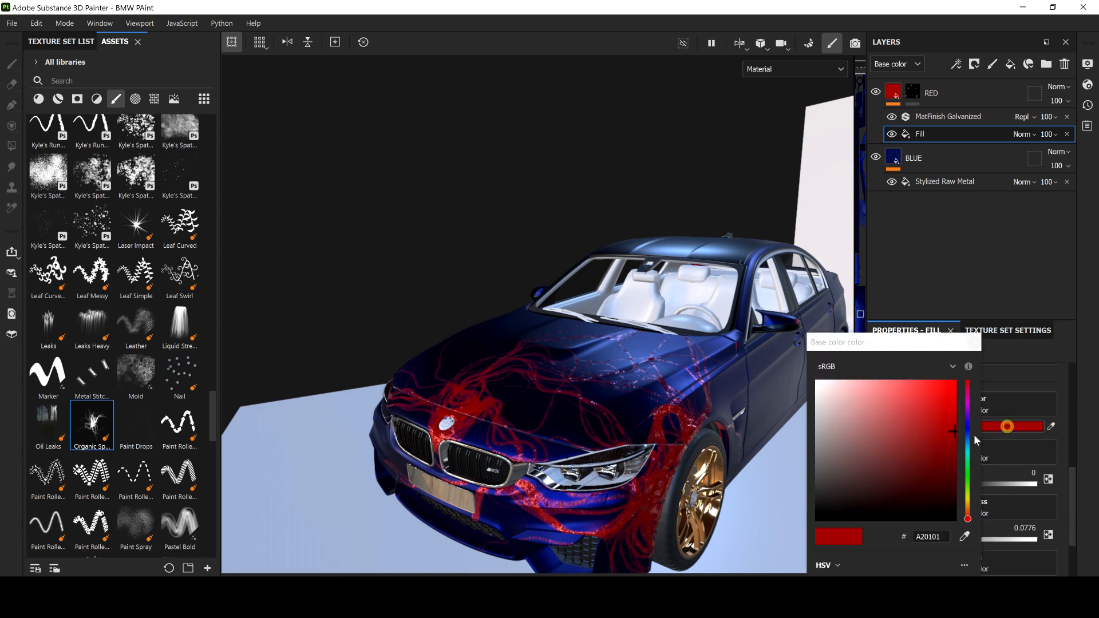
left_click_drag(869, 479, 920, 523)
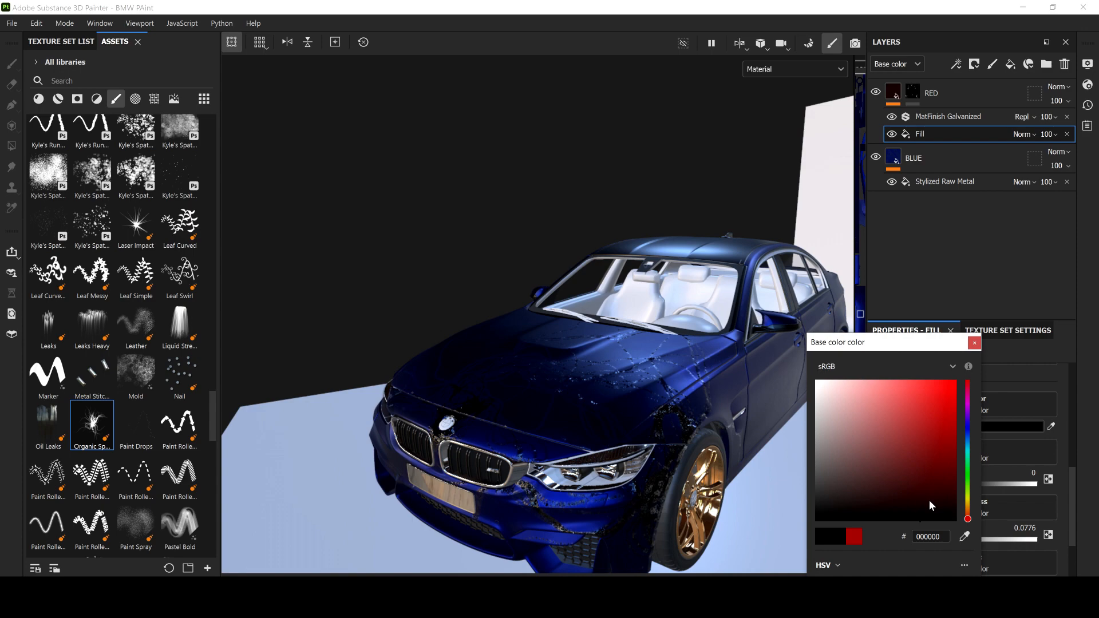
Step: Try red, blue and yellow as the base color of the RED layer's Fill effect, and settle on a bright orange
scroll(617, 480, "up", 5)
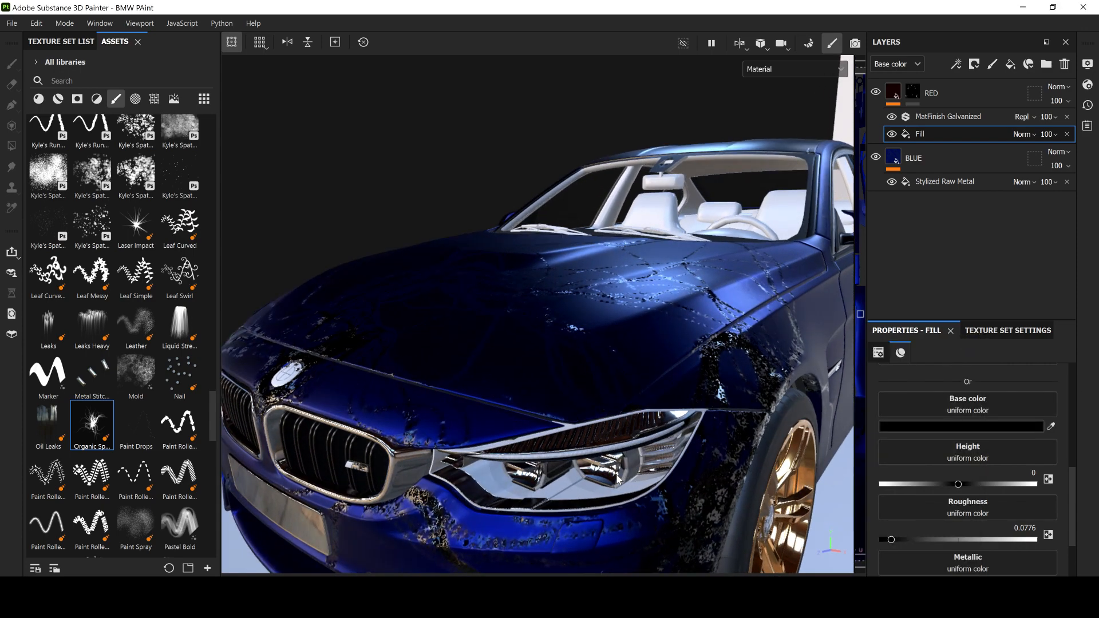
scroll(617, 480, "up", 3)
left_click_drag(694, 406, 773, 429, "alt")
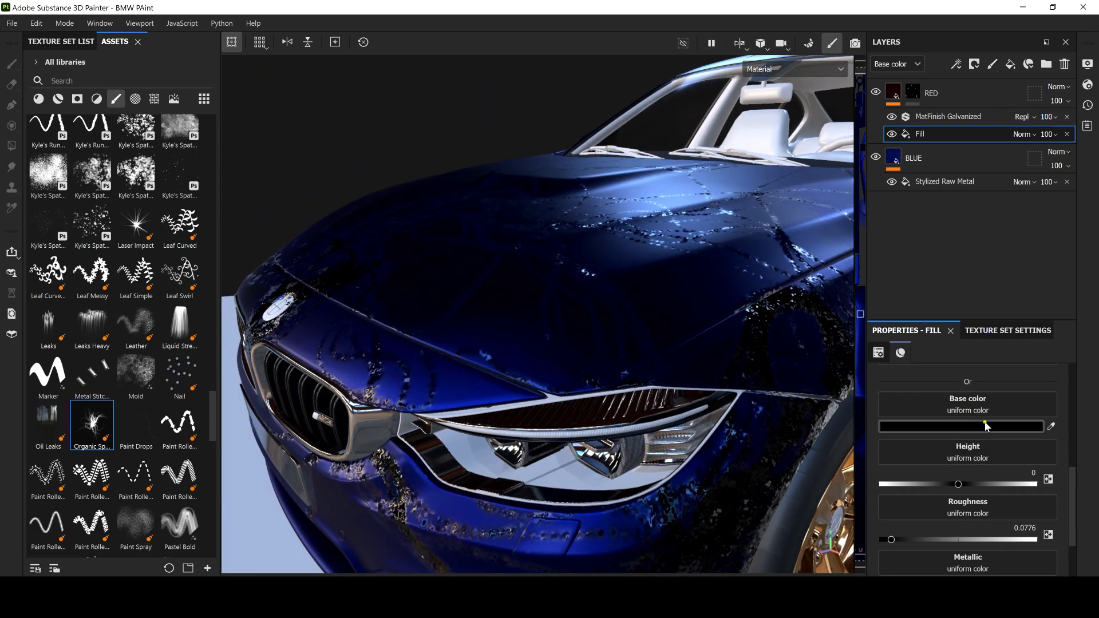
left_click(953, 426)
left_click(923, 473)
mouse_move(919, 479)
left_mouse_down()
mouse_move(911, 495)
mouse_move(891, 448)
mouse_move(937, 416)
mouse_move(940, 399)
left_mouse_up()
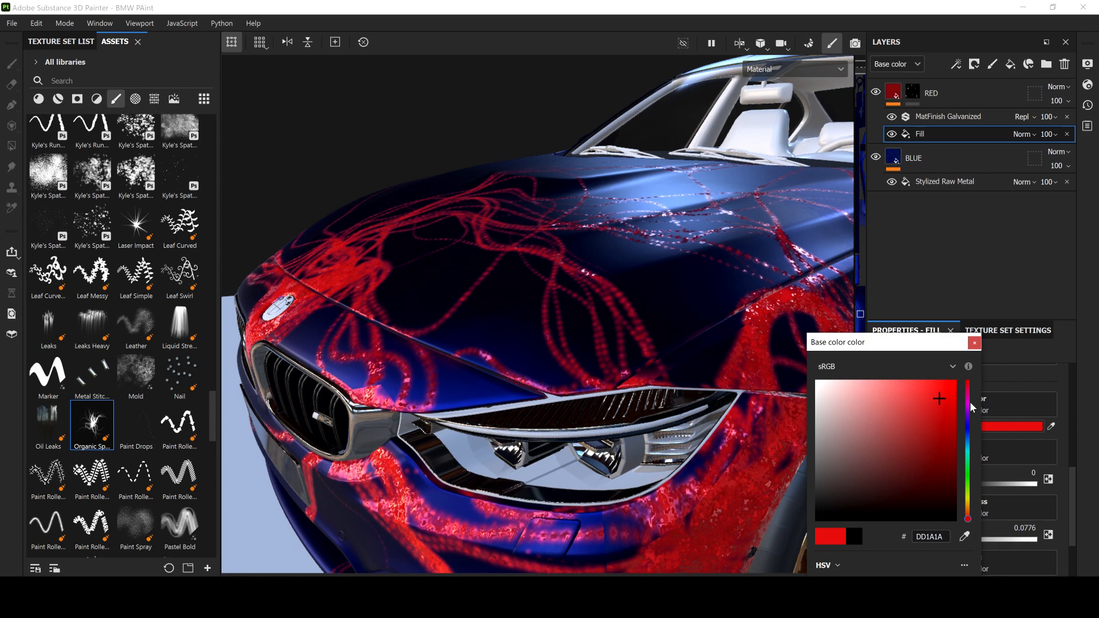
left_click(967, 403)
left_click(967, 428)
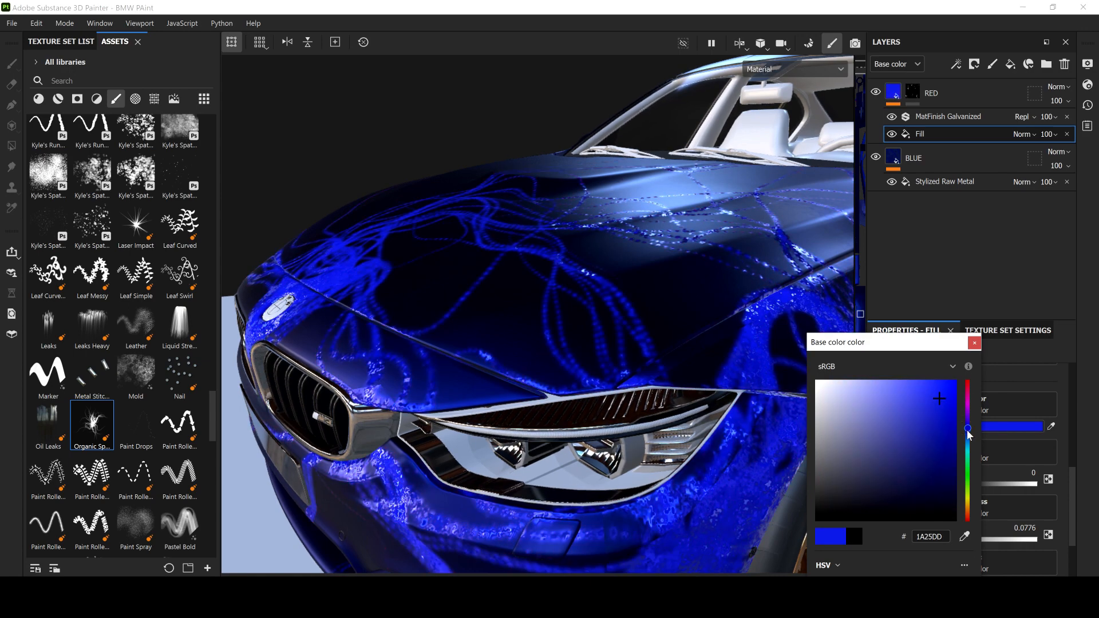
left_click(967, 440)
left_click_drag(967, 443, 967, 504)
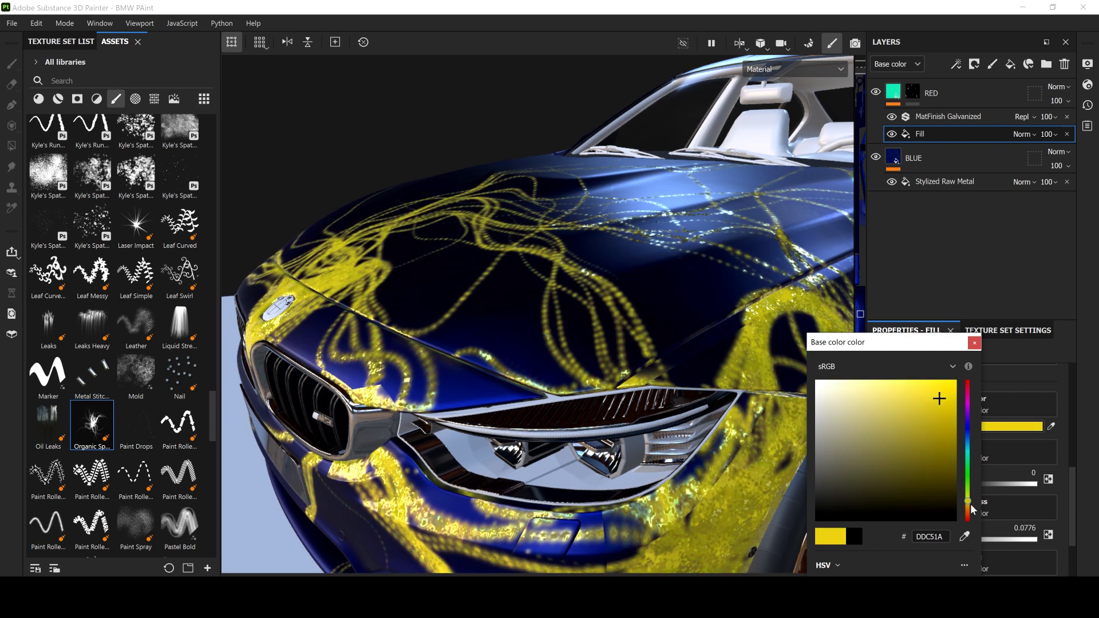
left_click_drag(969, 505, 970, 515)
left_click(974, 342)
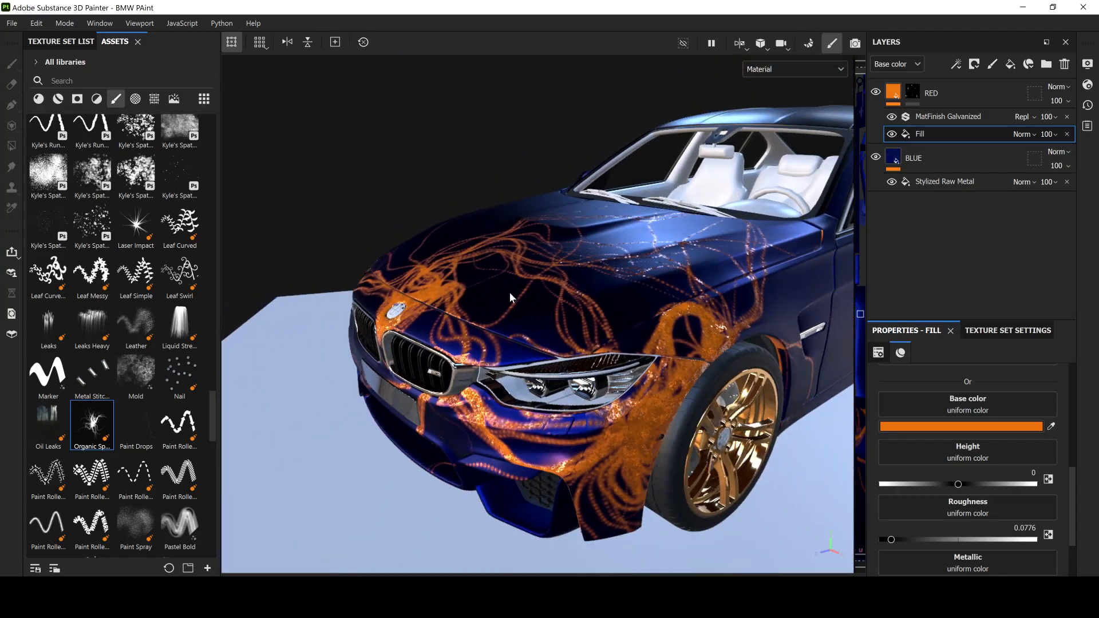
Step: Start an Iray rendering of the car and inspect the orange tendrils on the front from several angles
left_click_drag(508, 293, 548, 297, "alt")
left_click(66, 23)
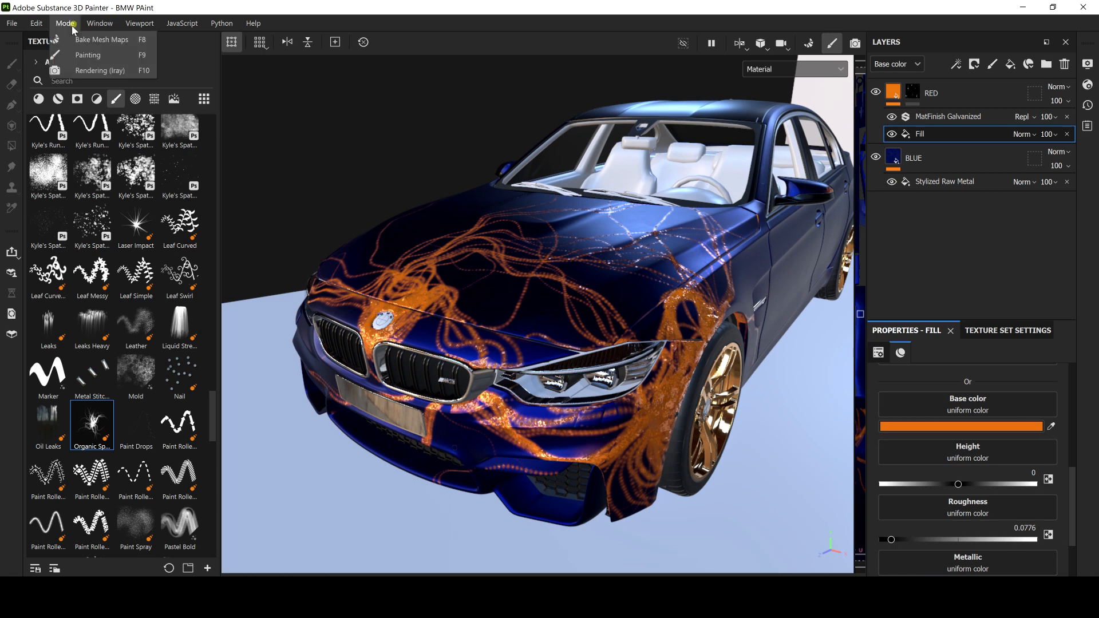
left_click(80, 61)
left_click(76, 22)
left_click(90, 71)
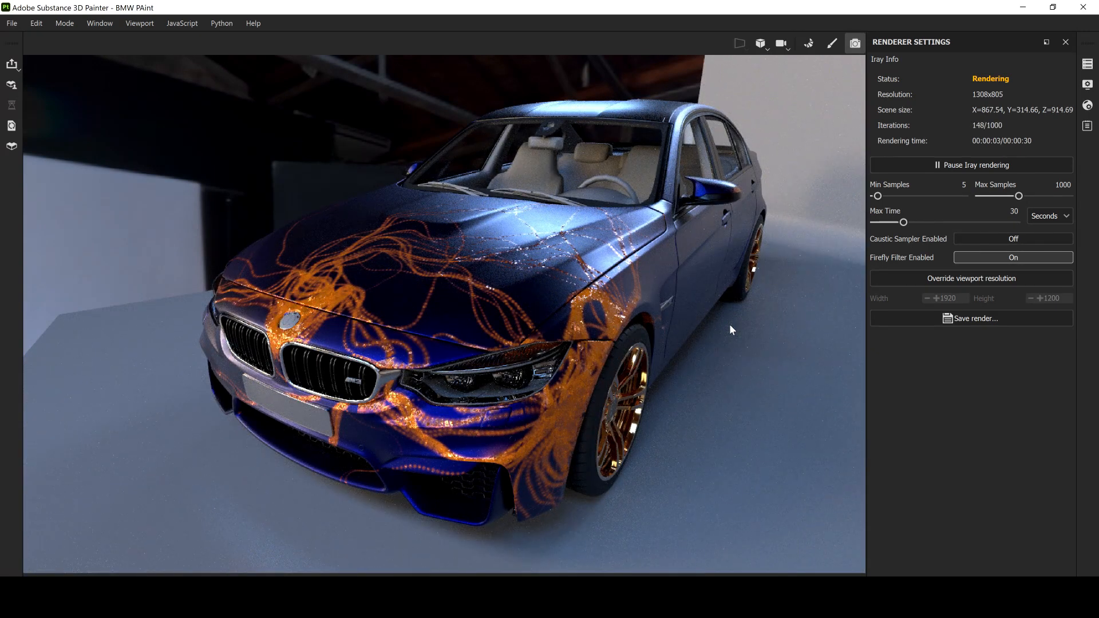
left_click_drag(625, 305, 519, 250, "alt")
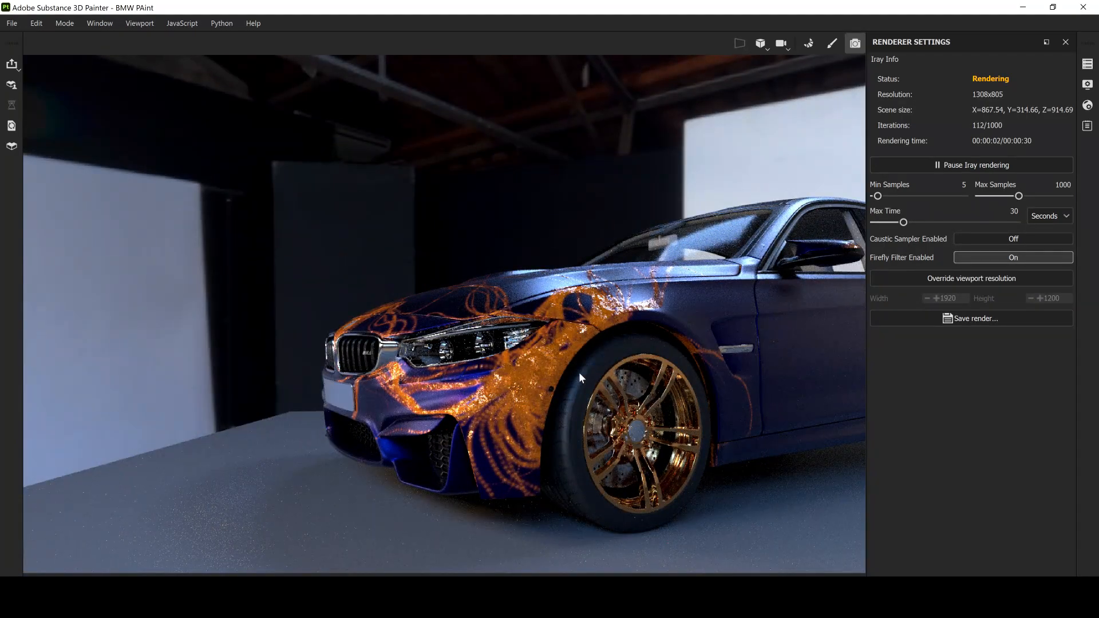
left_click_drag(458, 354, 653, 382, "alt")
middle_click_drag(675, 363, 500, 382, "alt")
left_click_drag(499, 382, 717, 452, "alt")
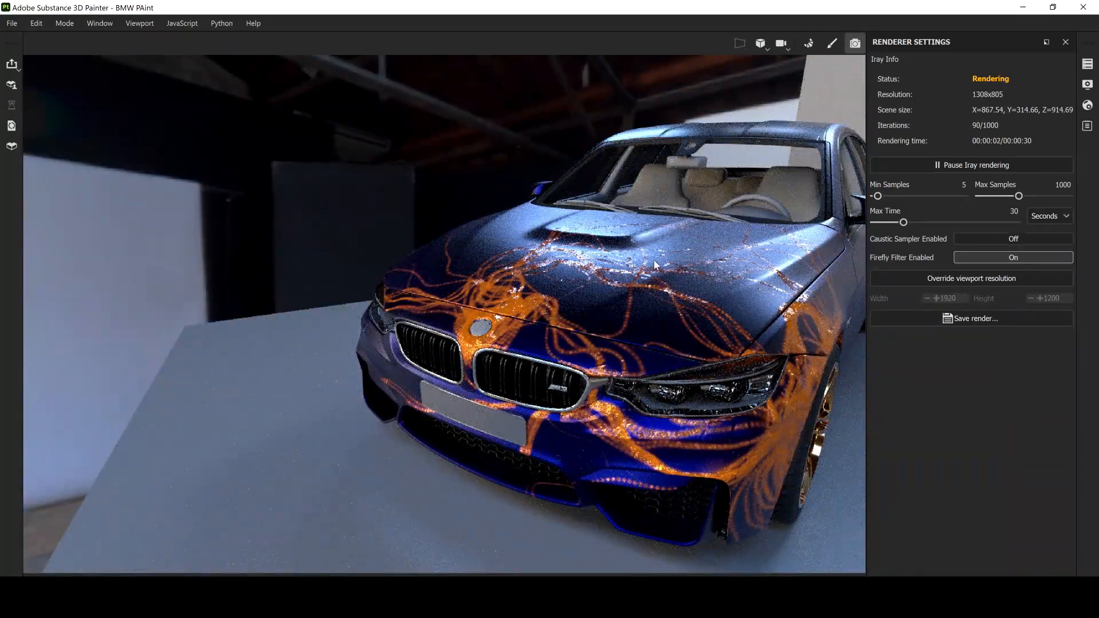
Step: Examine the rendered orange tendrils around the front wheel, along the front fender and across the hood from above
left_click_drag(680, 261, 641, 277, "alt")
middle_click_drag(658, 275, 451, 282, "alt")
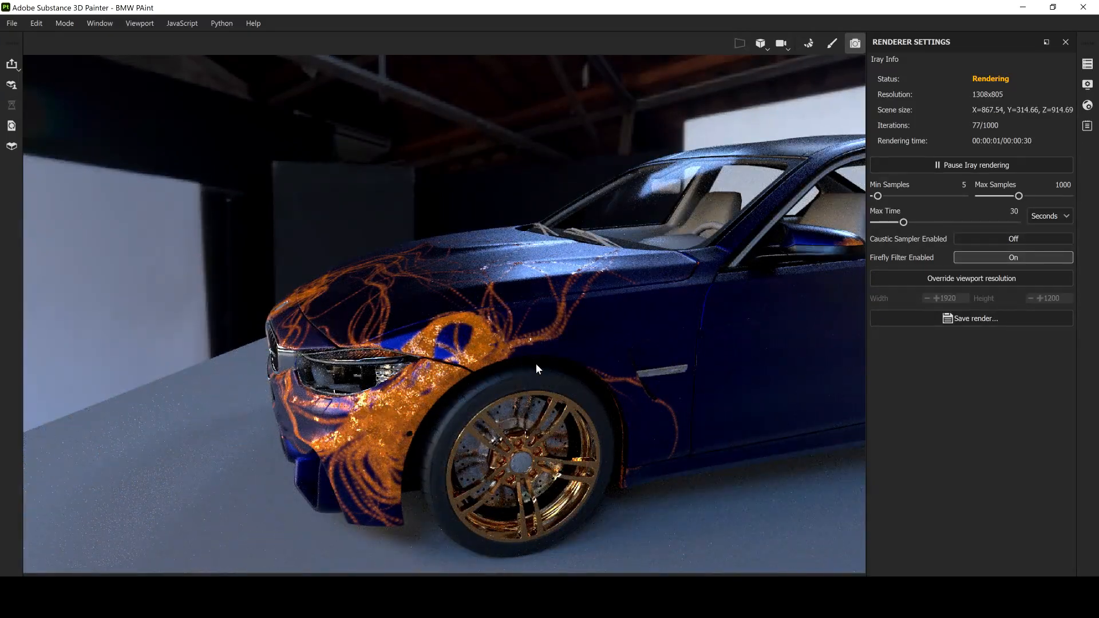
middle_click_drag(483, 293, 529, 349, "alt")
left_click_drag(530, 350, 531, 269, "alt")
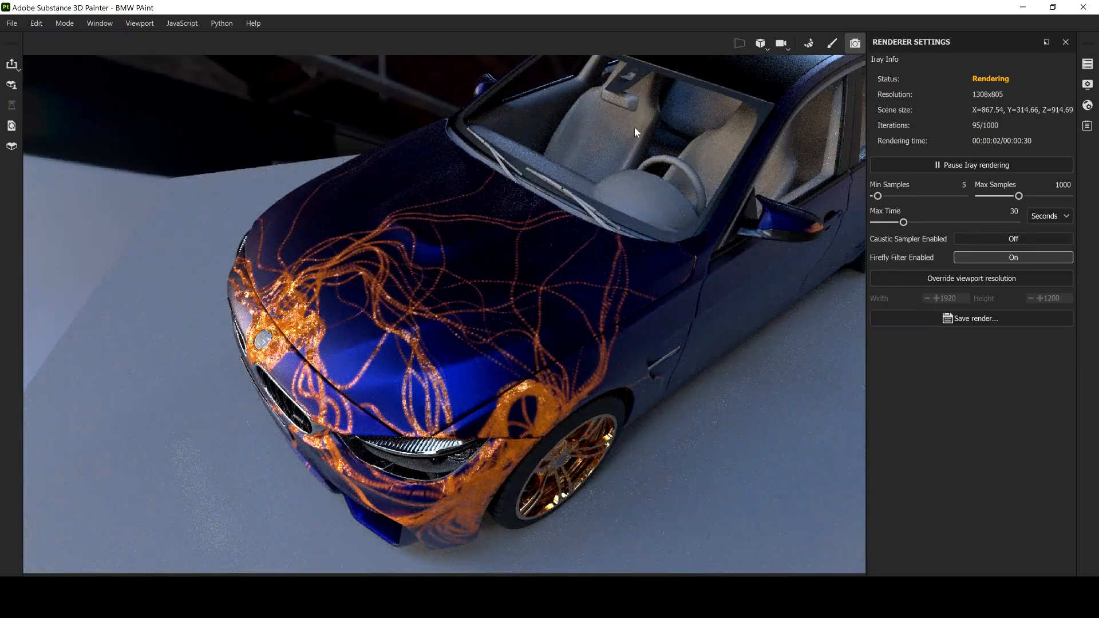
Step: Return to painting mode and add a fill layer to the leather_black.001 texture set
left_click(71, 22)
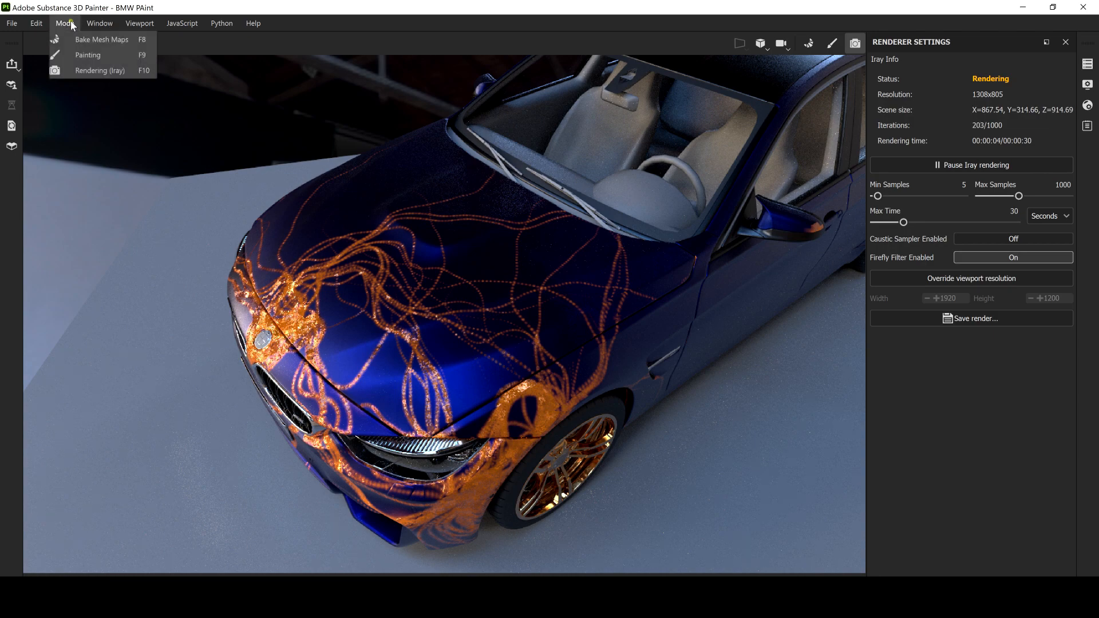
left_click(80, 55)
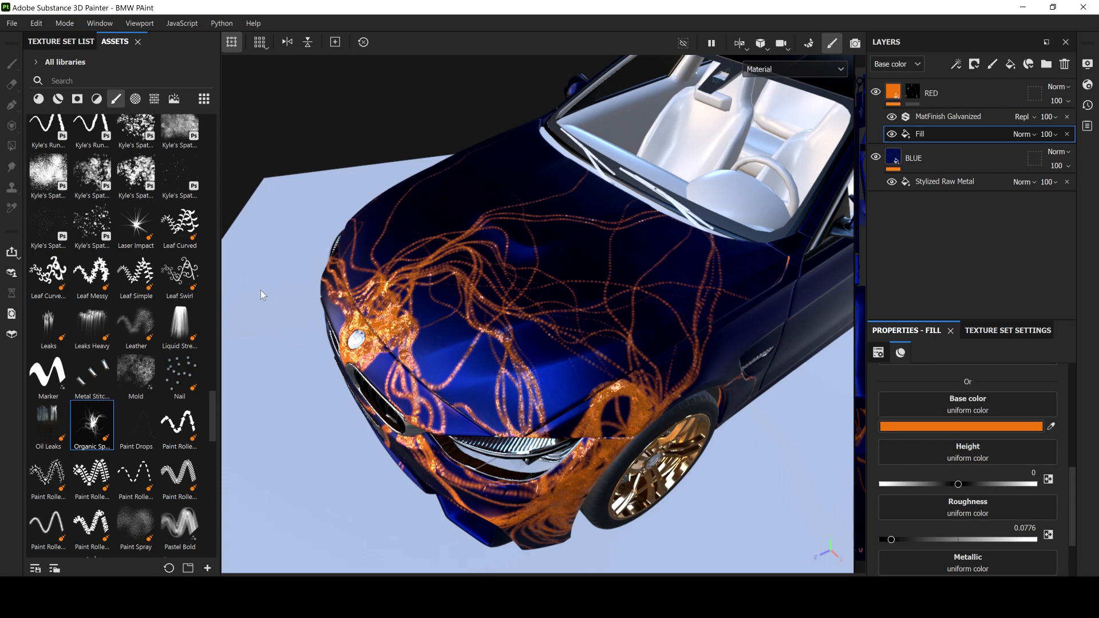
left_click(60, 41)
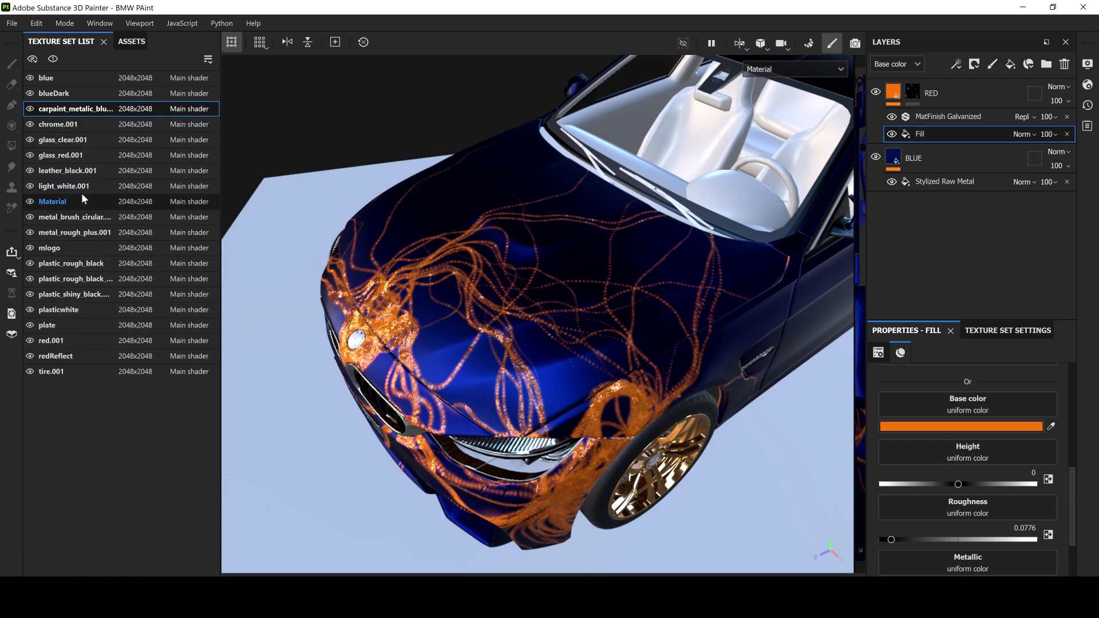
left_click(59, 170)
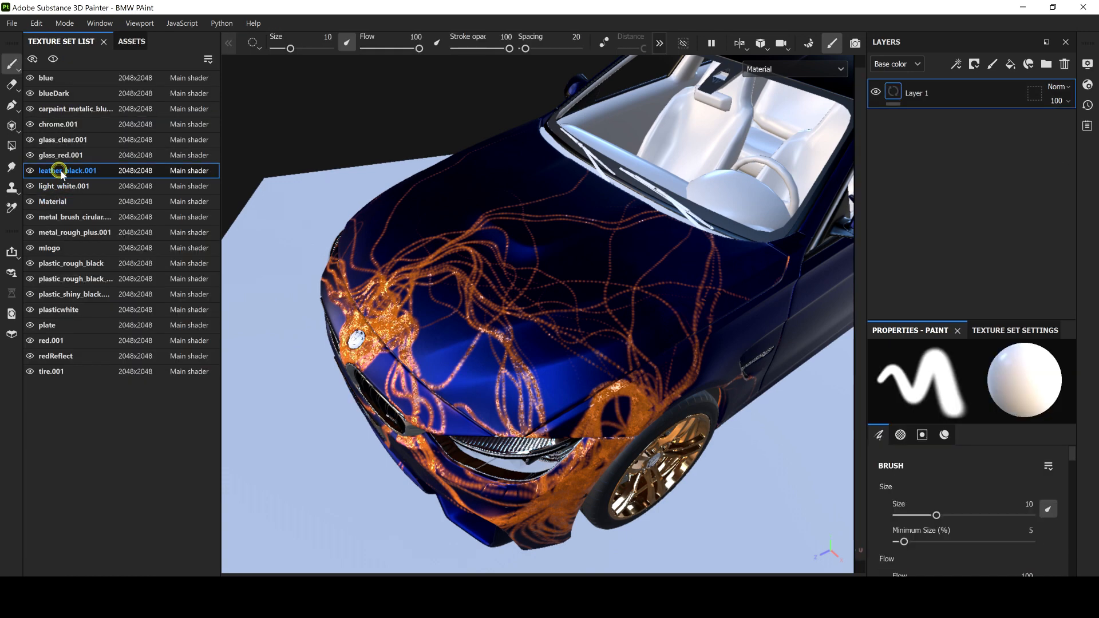
left_click(137, 45)
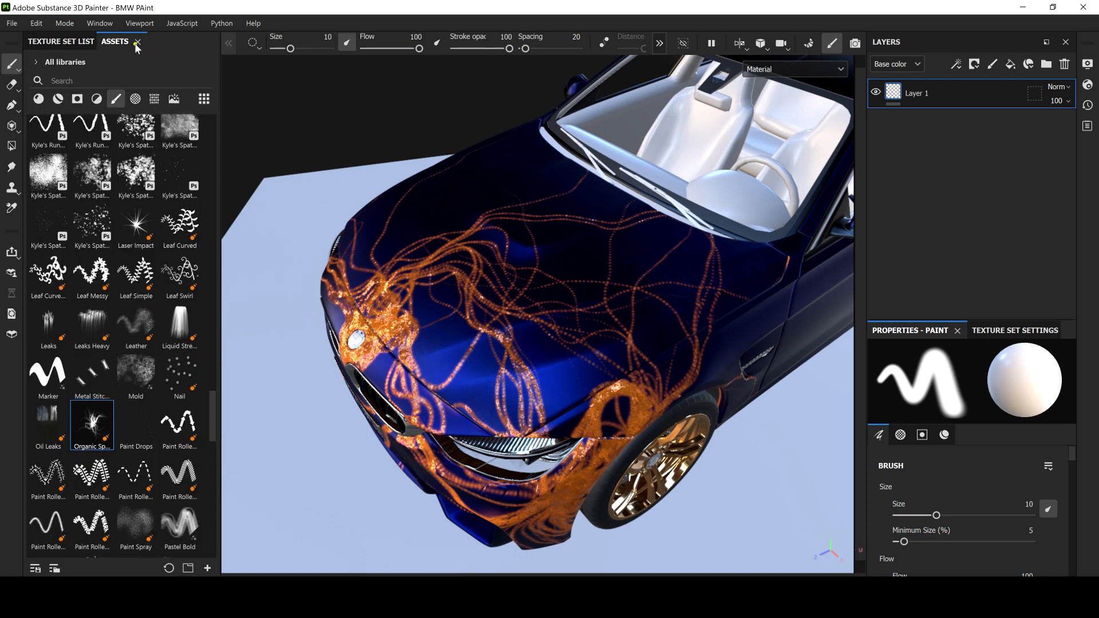
left_click(1010, 64)
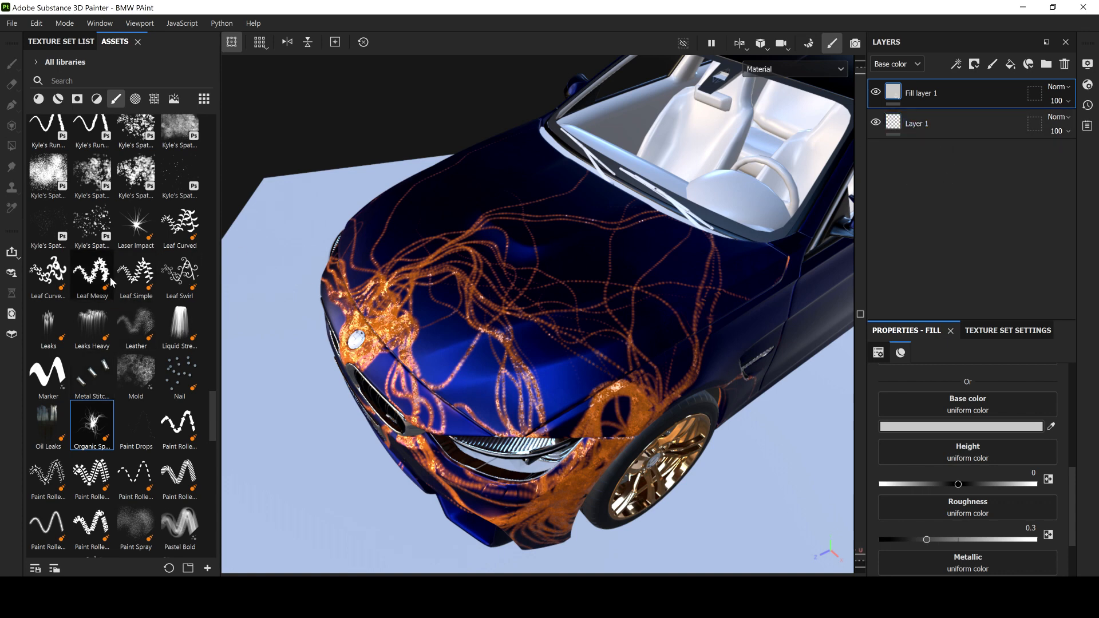
Step: Search the materials for "leath" and apply Leather Grain to Fill layer 1
left_click(37, 100)
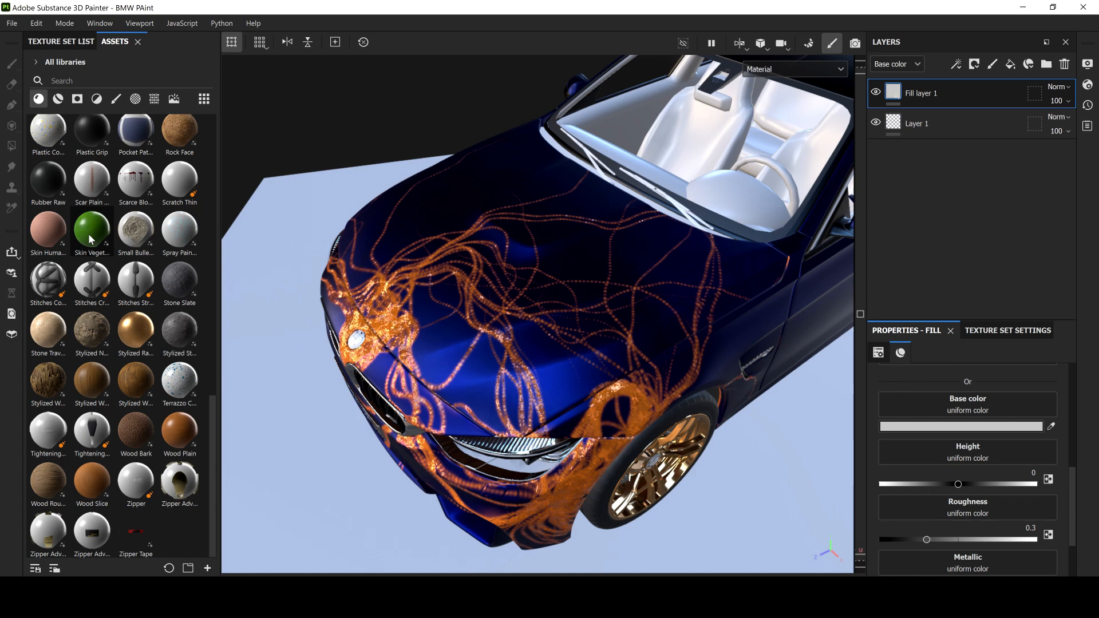
left_click(78, 80)
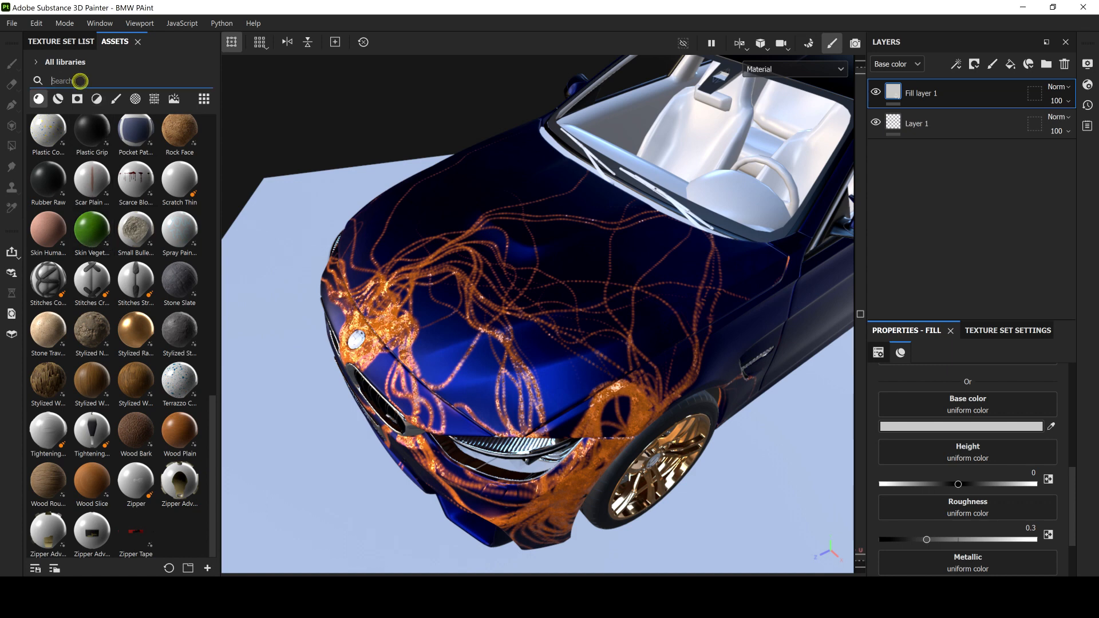
type("leath")
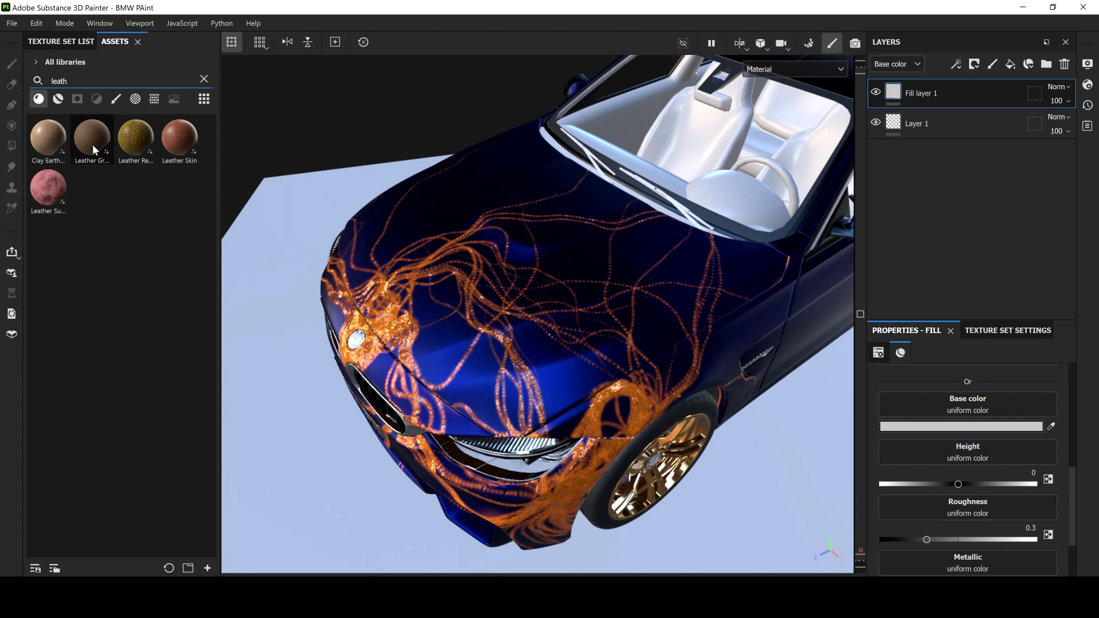
mouse_move(93, 148)
left_click_drag(92, 144, 895, 92)
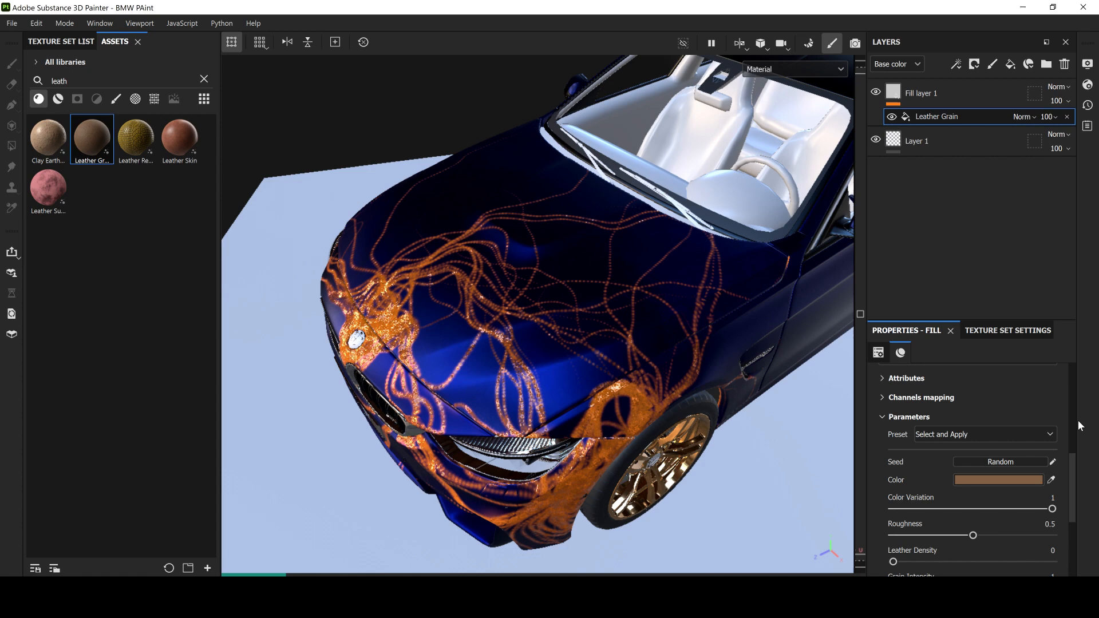
Step: Set the Leather Grain material's color to black (000000)
left_click(1005, 480)
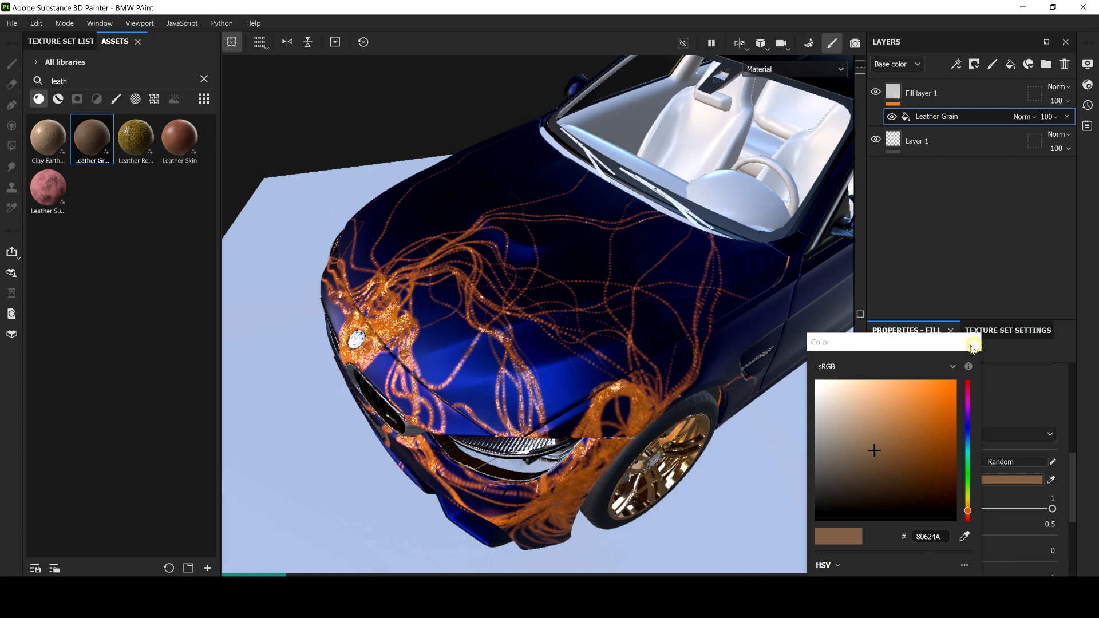
left_click(987, 431)
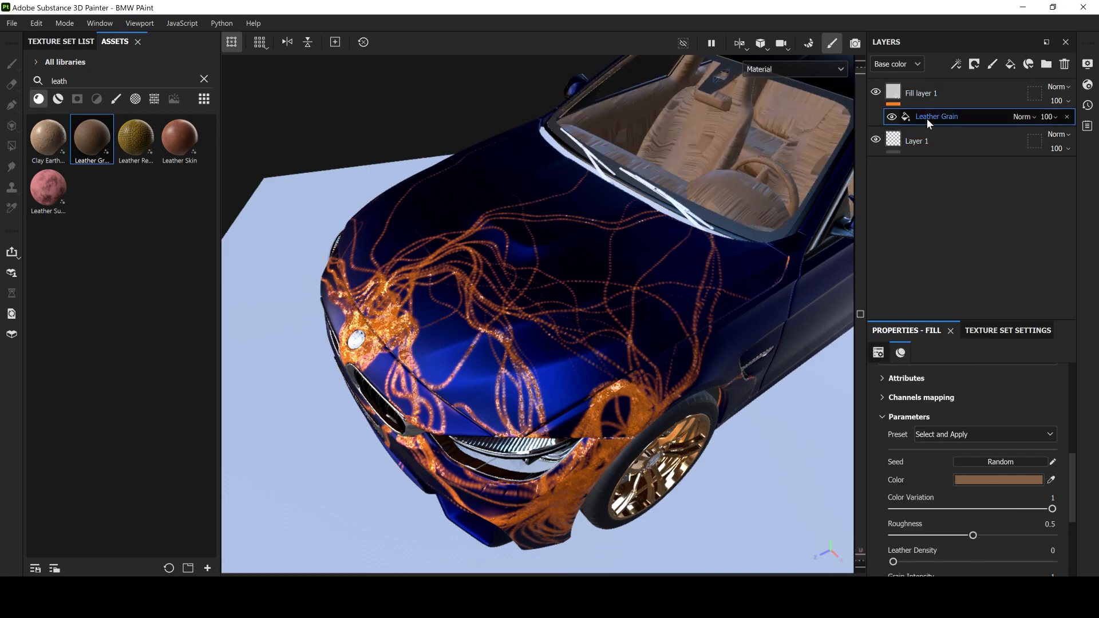
left_click(994, 478)
left_click(890, 482)
left_click_drag(891, 484, 921, 523)
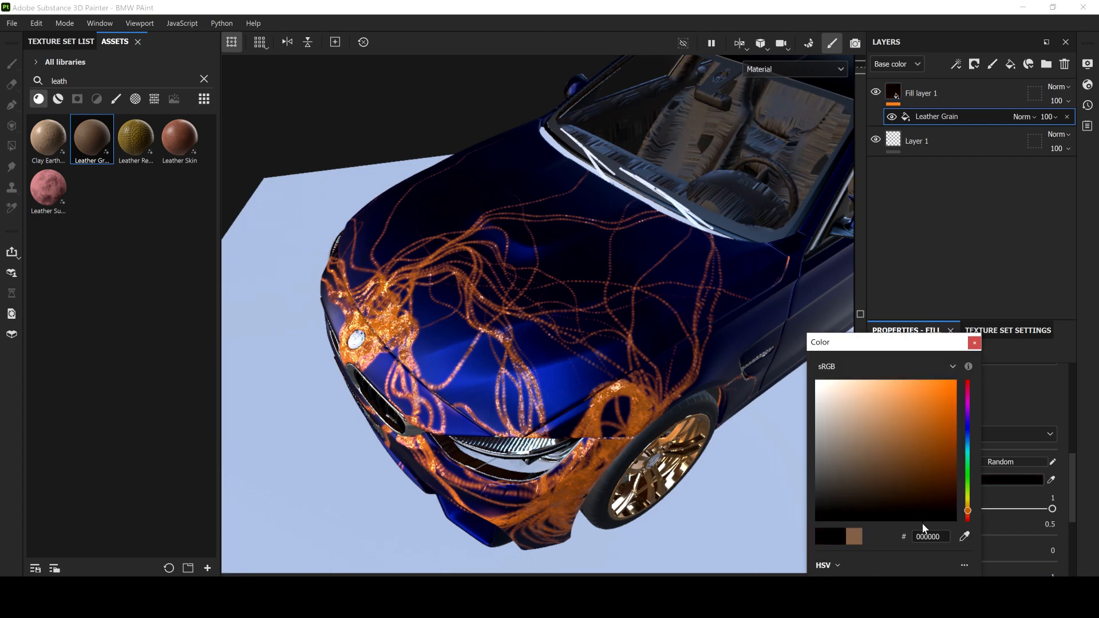
left_click(974, 343)
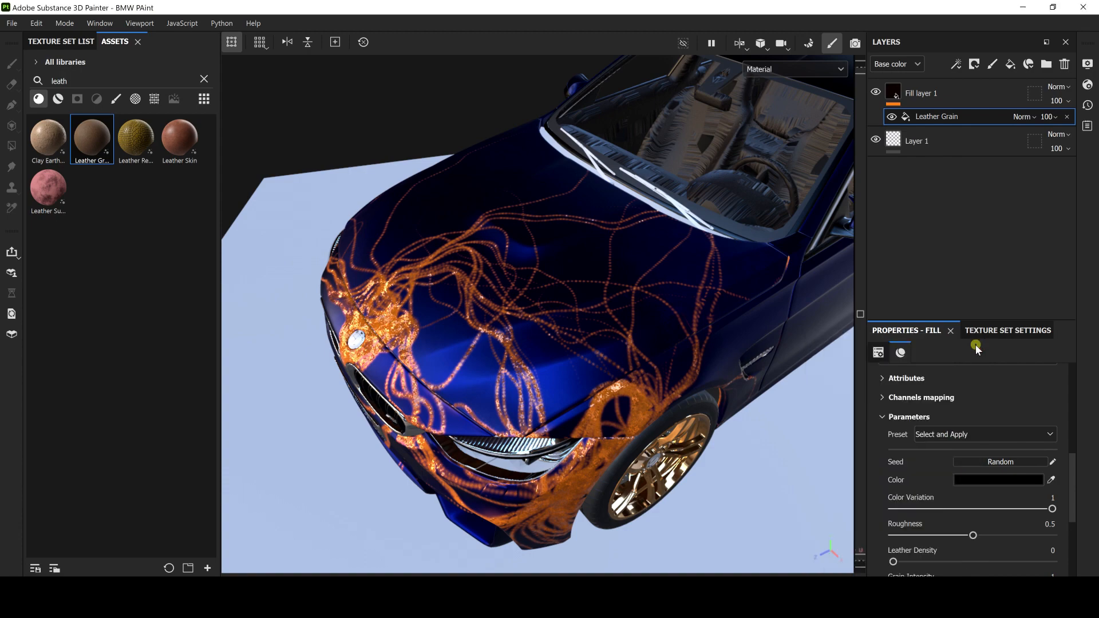
Step: Set the Leather Grain fill on the car interior to Tri-planar projection with a tiling of -32
scroll(757, 218, "up", 5)
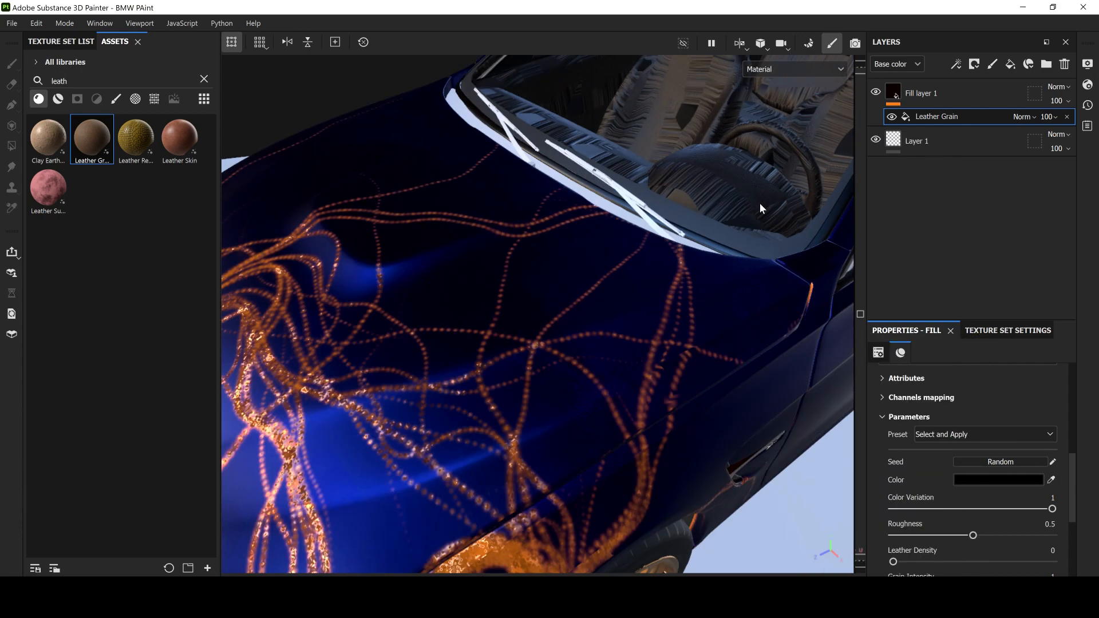
left_click_drag(736, 150, 712, 139, "alt")
middle_click_drag(712, 139, 569, 270, "alt")
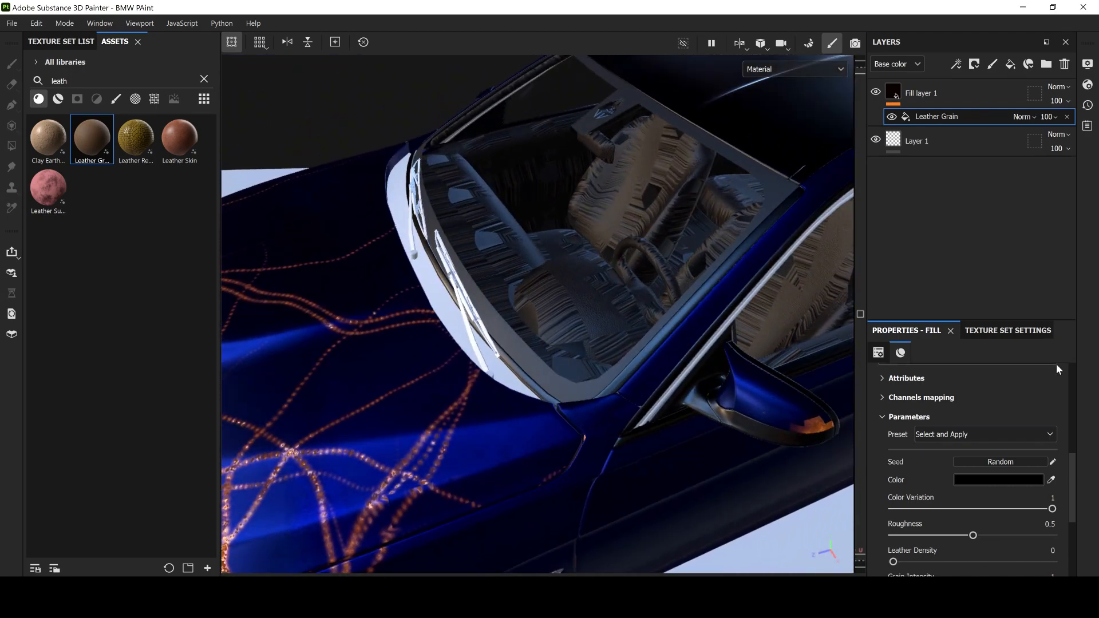
scroll(1076, 492, "down", 2)
left_click_drag(1076, 502, 1073, 375)
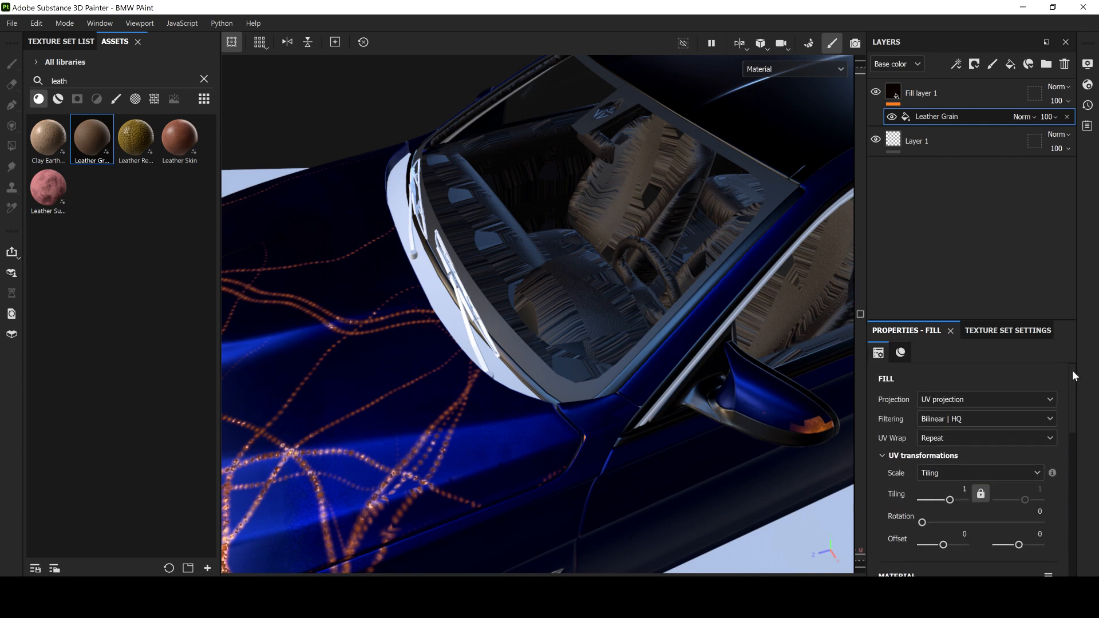
left_click(938, 399)
left_click(944, 443)
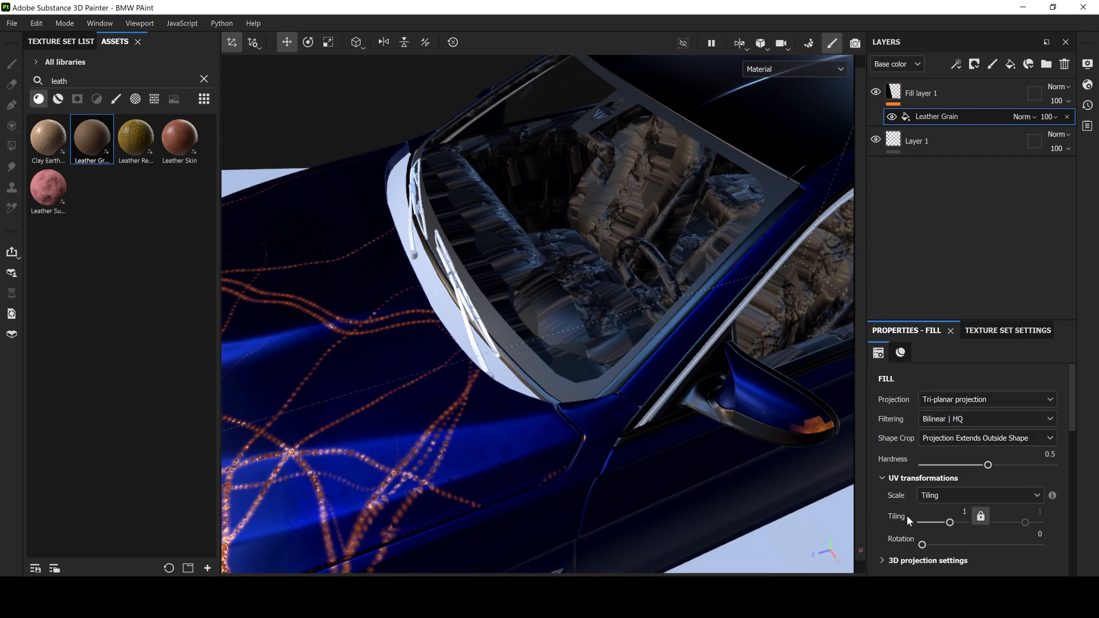
left_click_drag(948, 522, 922, 522)
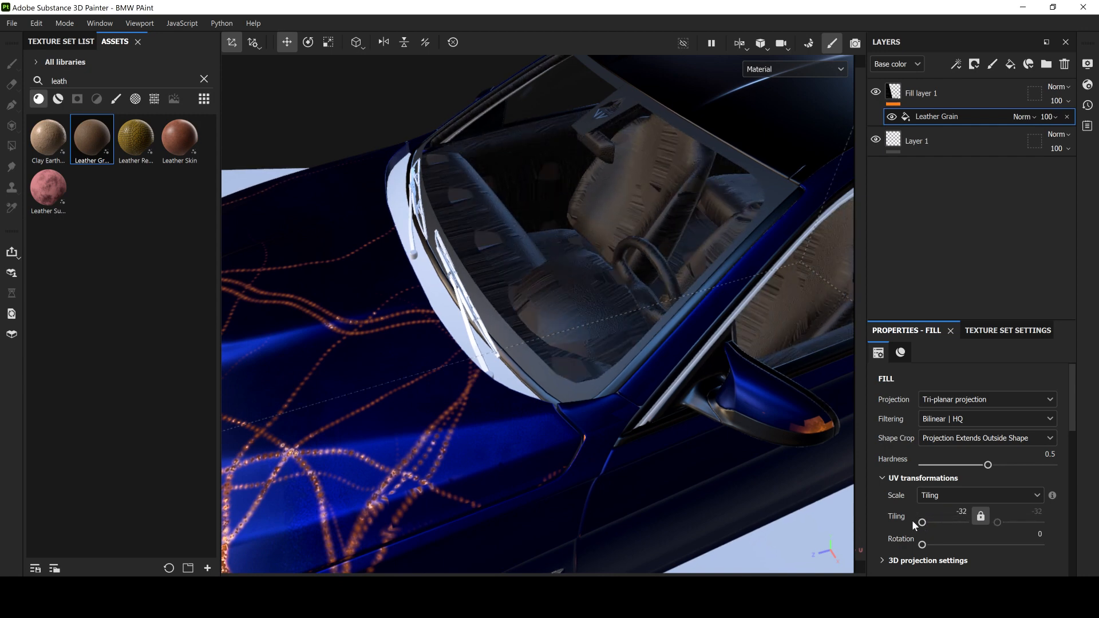
Step: Switch the Leather Grain fill back to UV projection and check its shape crop and UV wrap options
left_click(953, 401)
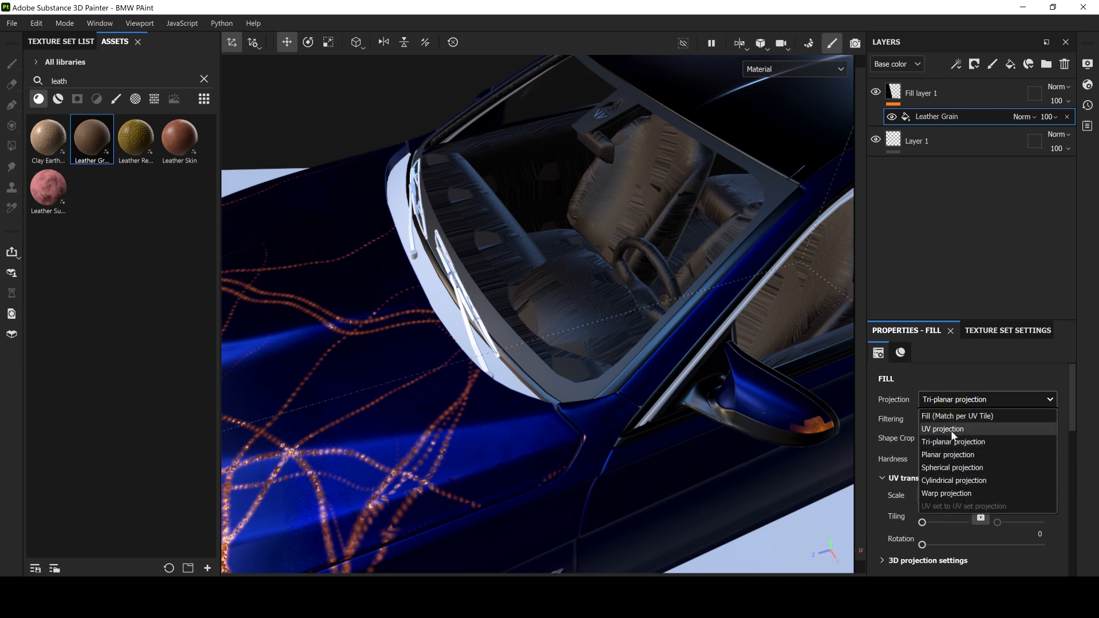
left_click(884, 429)
left_click(939, 439)
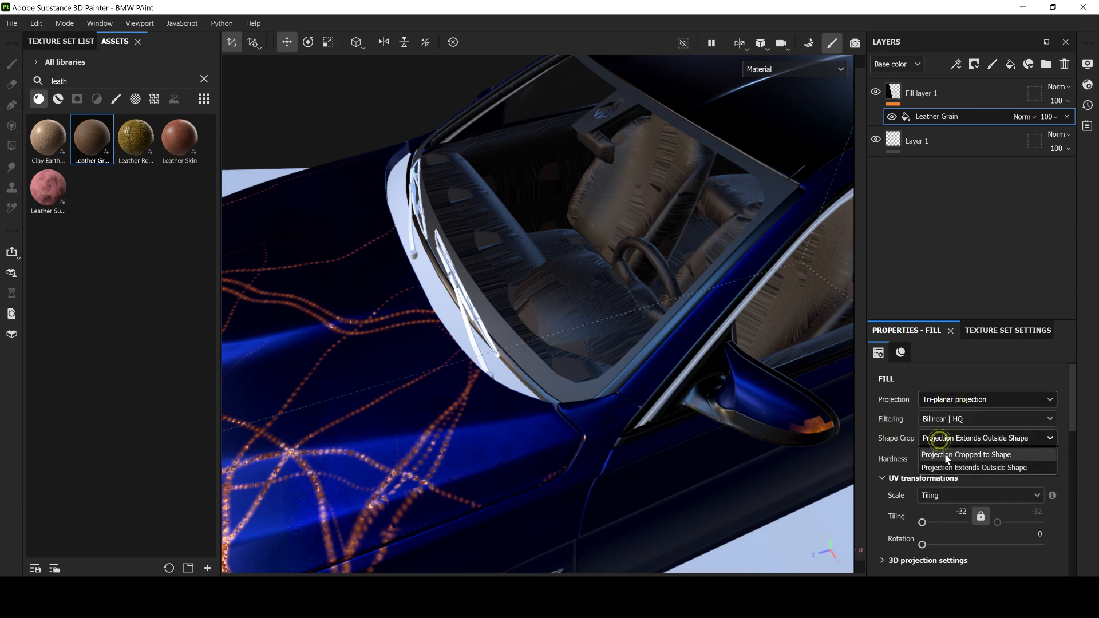
left_click(891, 422)
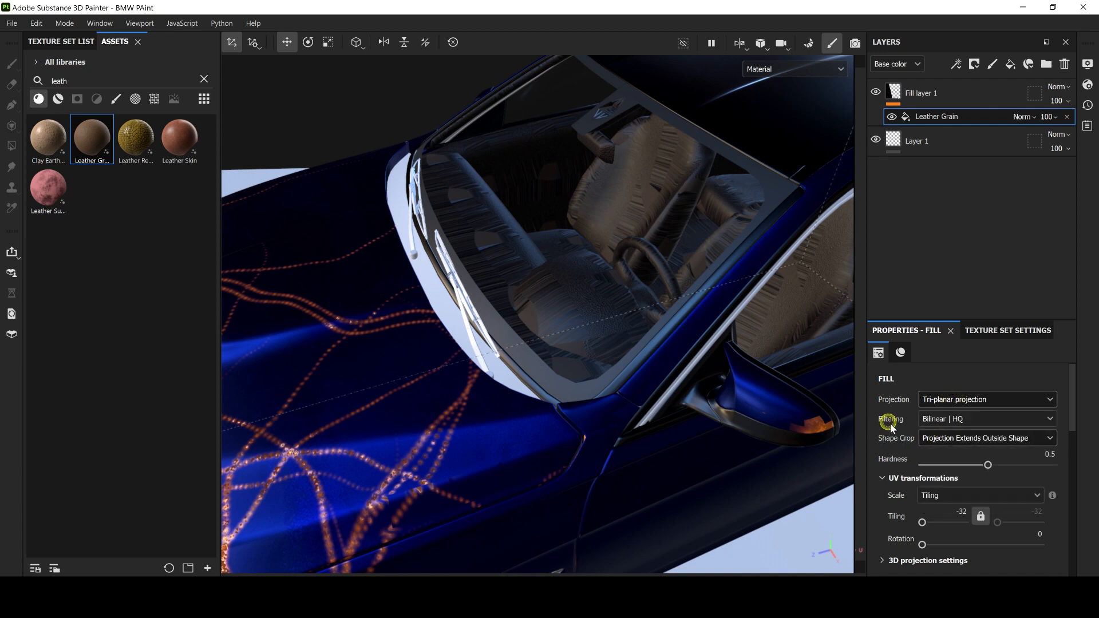
left_click(953, 401)
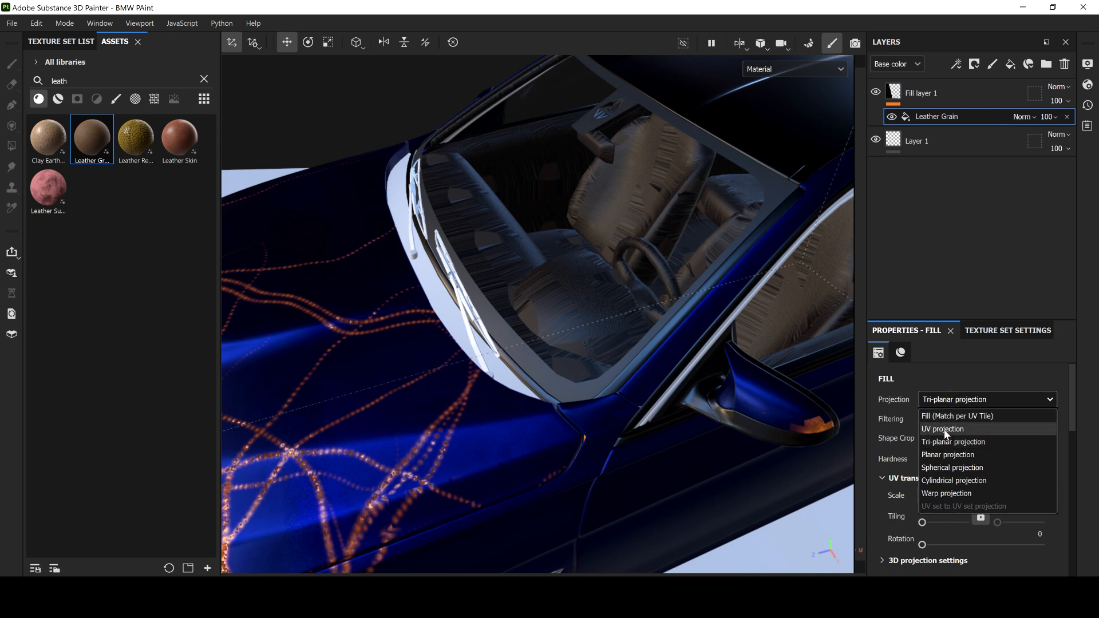
left_click(944, 430)
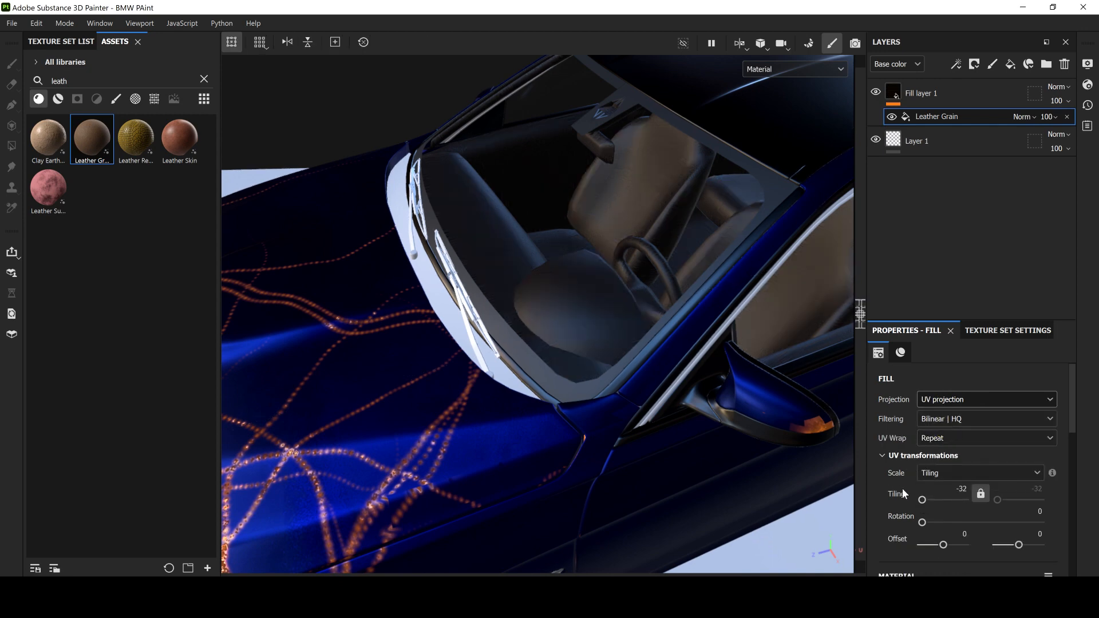
left_click(941, 437)
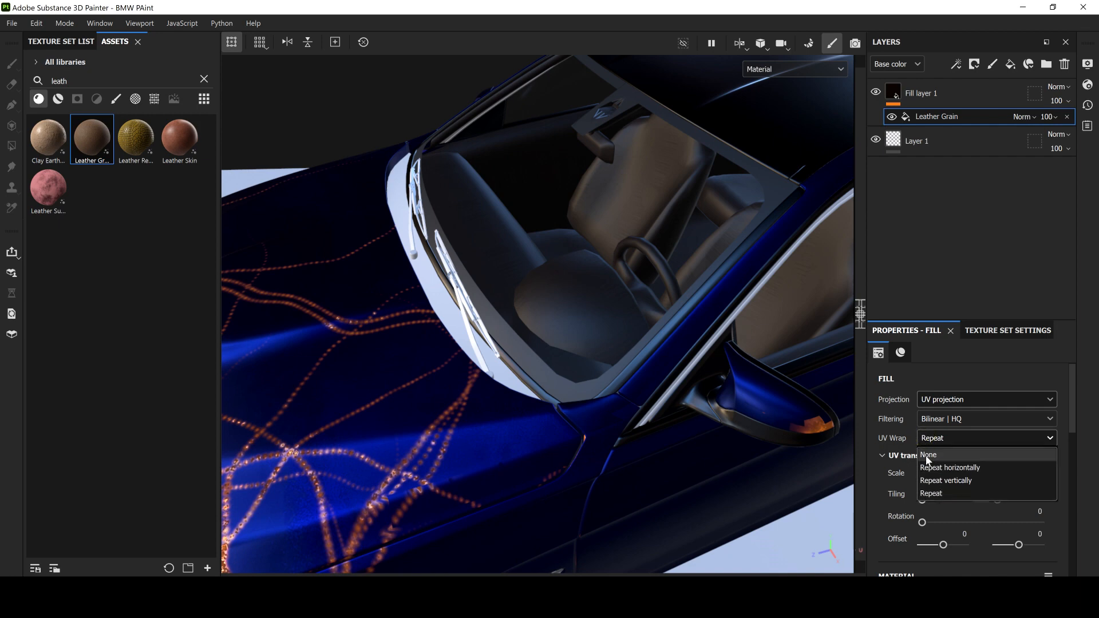
left_click(889, 448)
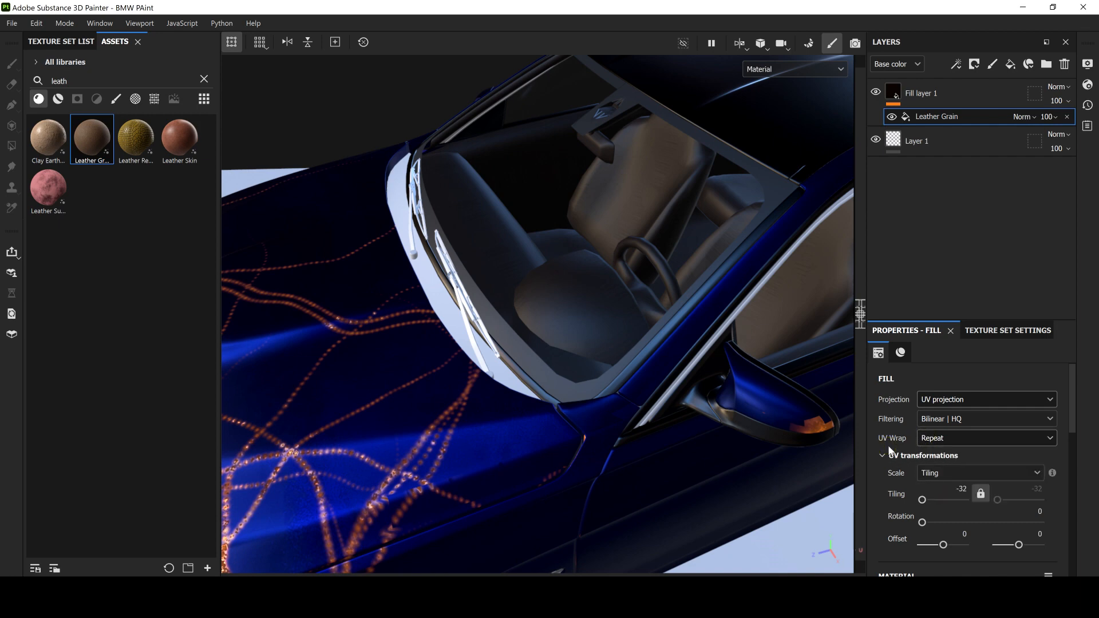
left_click(922, 500)
Step: Render the leather interior in Iray to examine the seats and dashboard, and return to painting mode
left_click(66, 29)
left_click(87, 71)
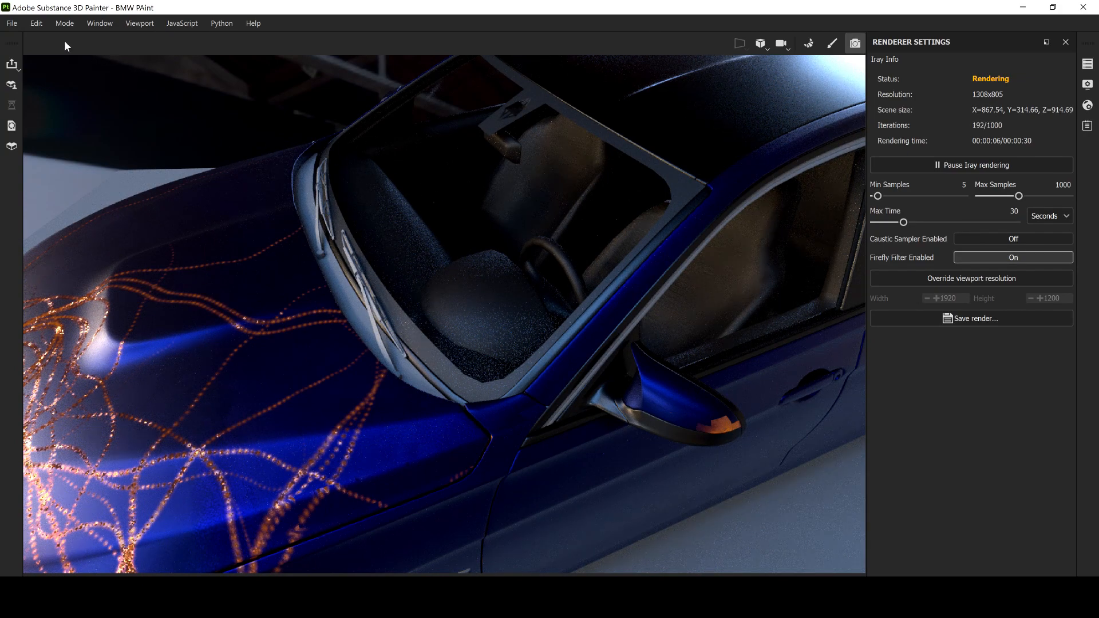
left_click(64, 22)
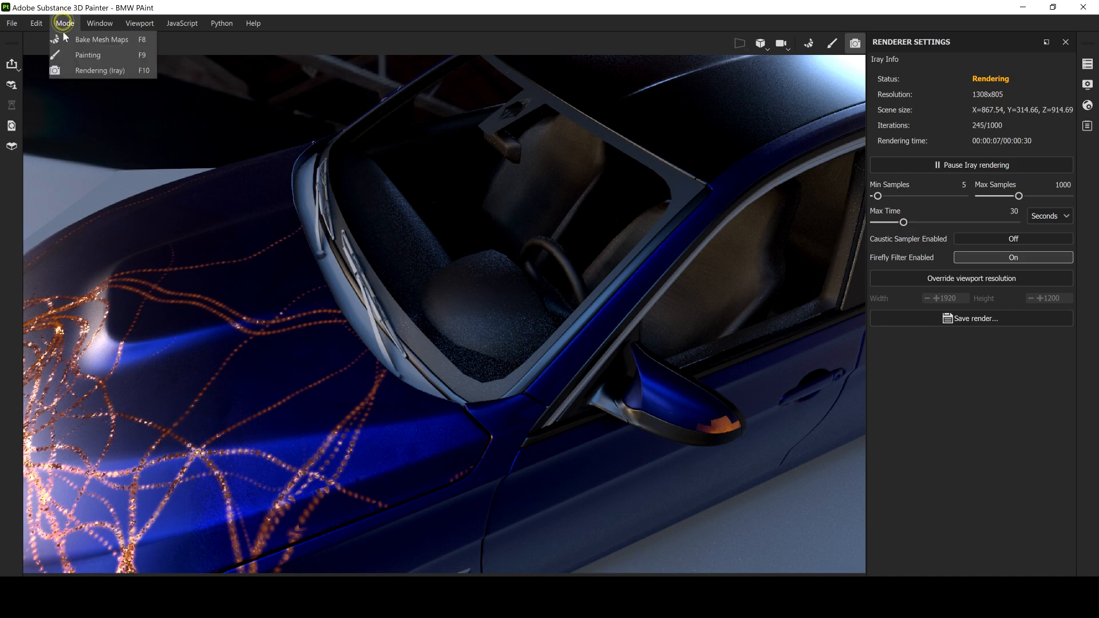
left_click(87, 57)
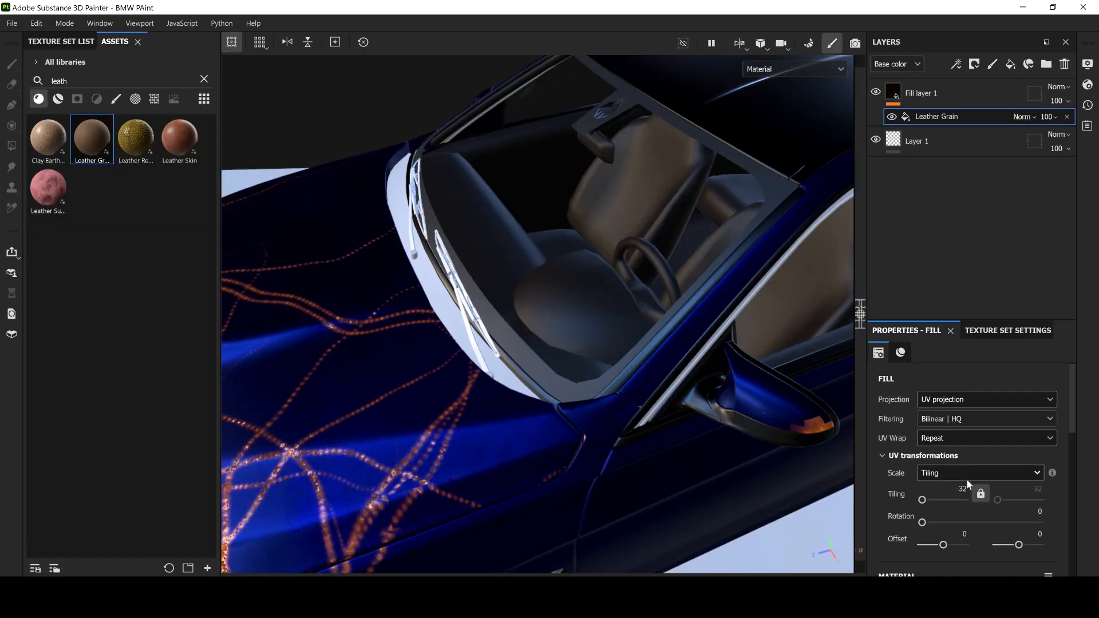
left_click_drag(1069, 400, 1093, 395)
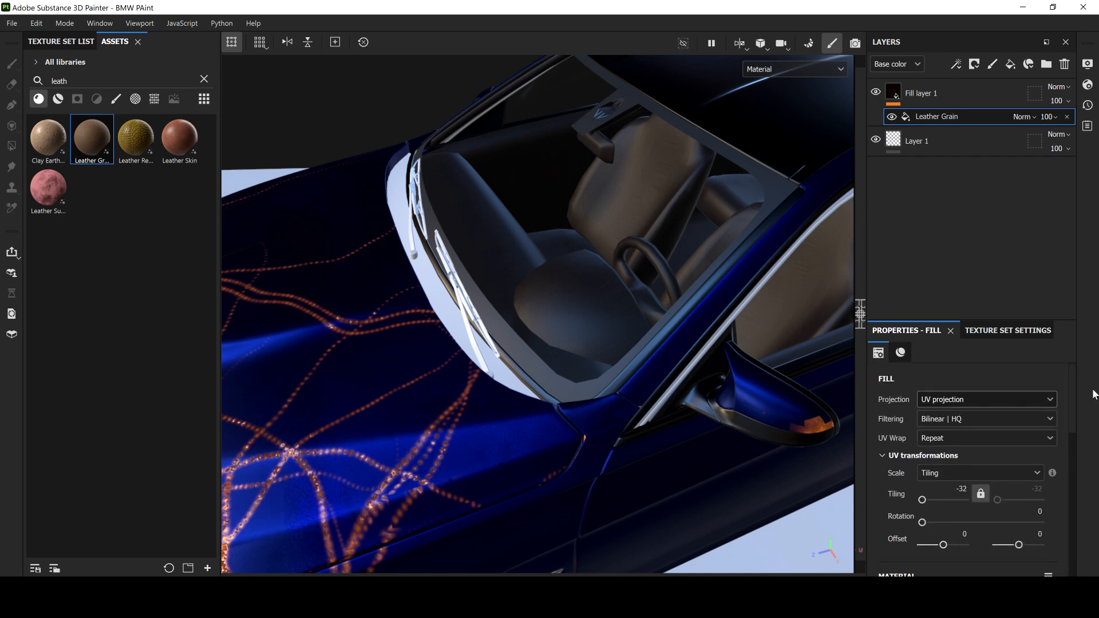
left_click(952, 420)
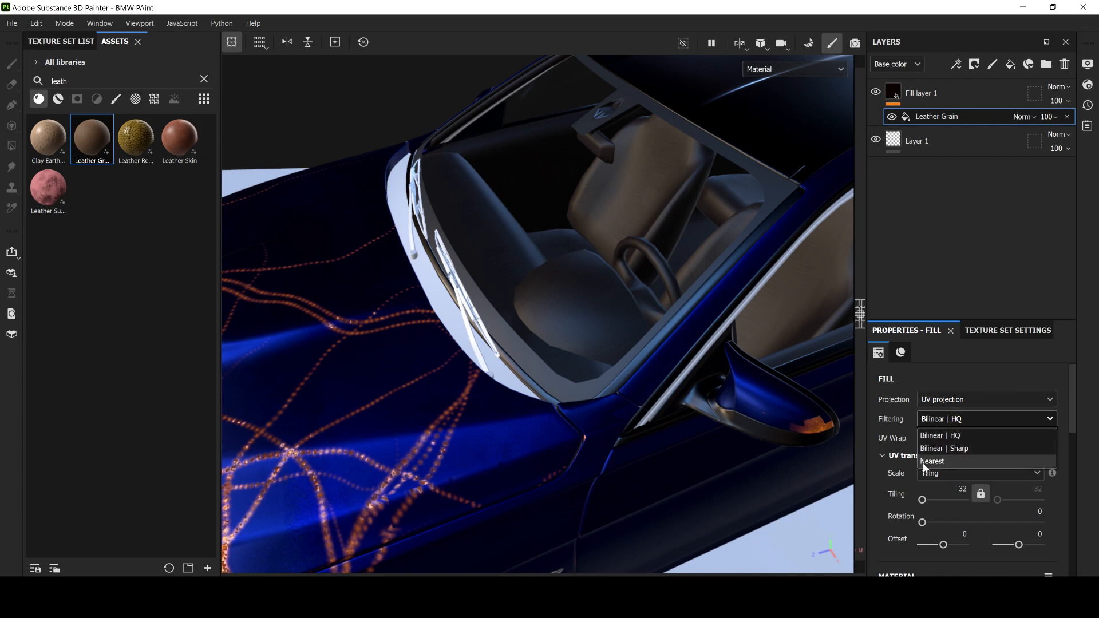
left_click(936, 419)
left_click(933, 438)
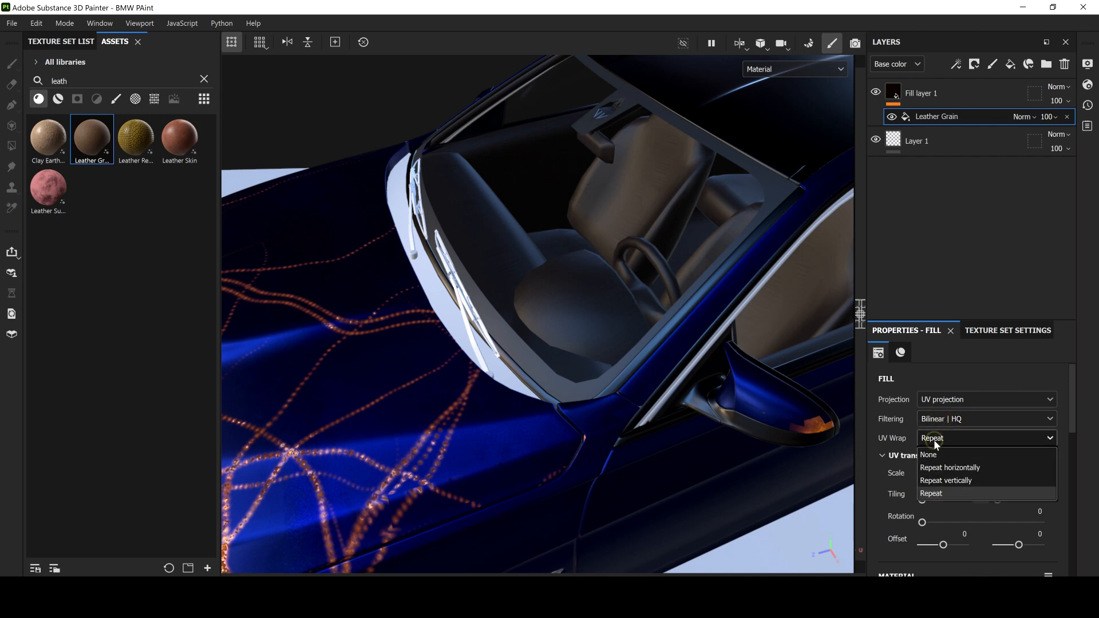
left_click(934, 439)
left_click(947, 400)
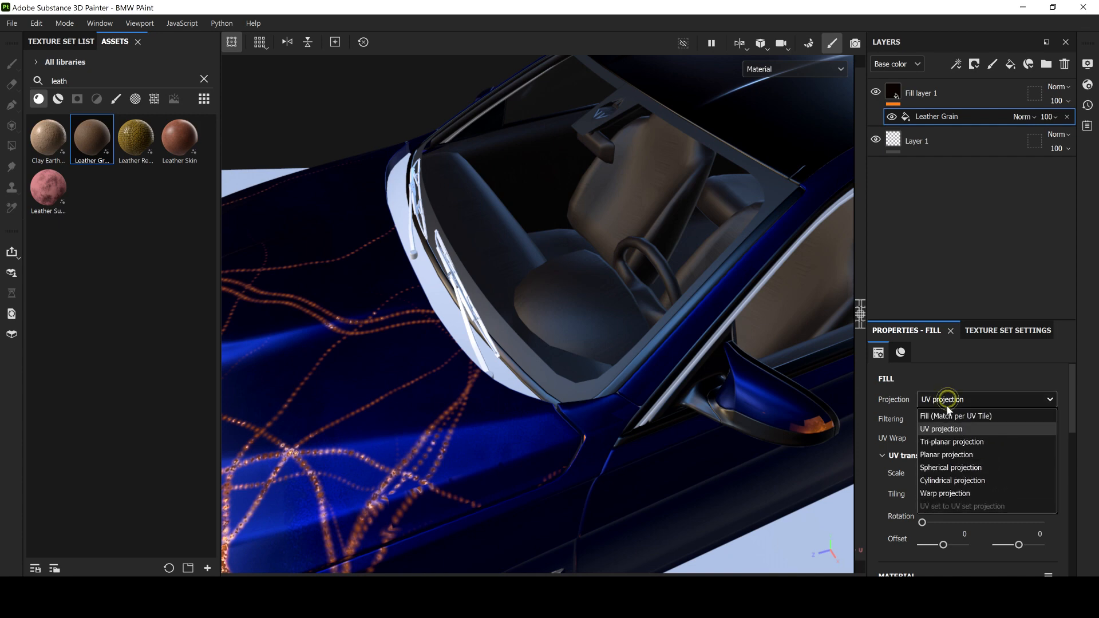
Step: Try Fill (Match per UV Tile) and Tri-planar projection on the Leather Grain fill, and switch its scale to Physical size
left_click(948, 422)
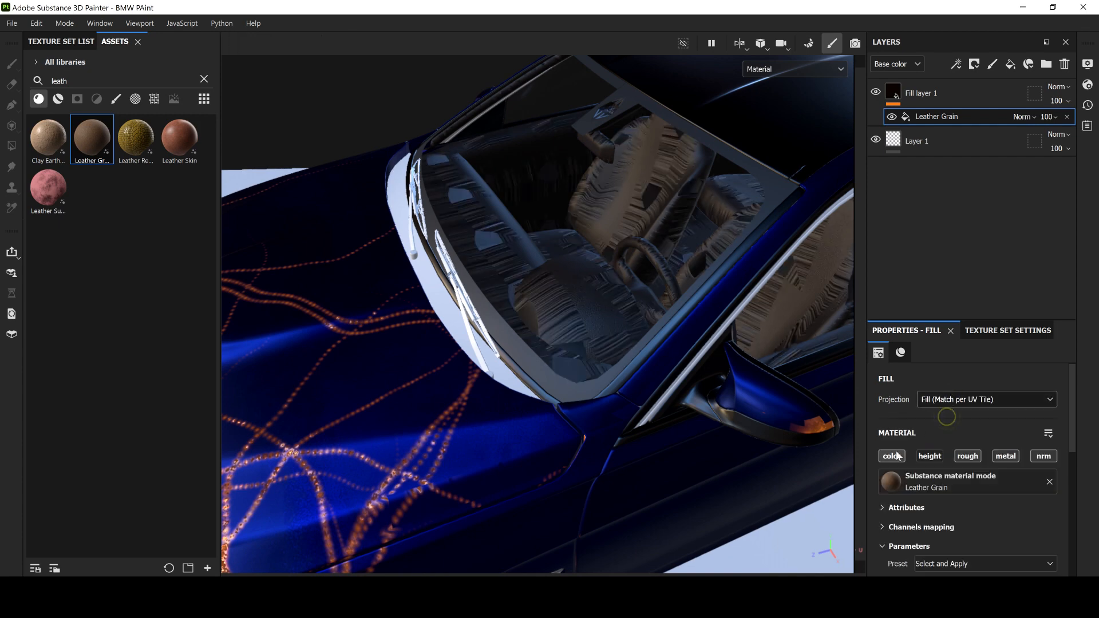
left_click(957, 400)
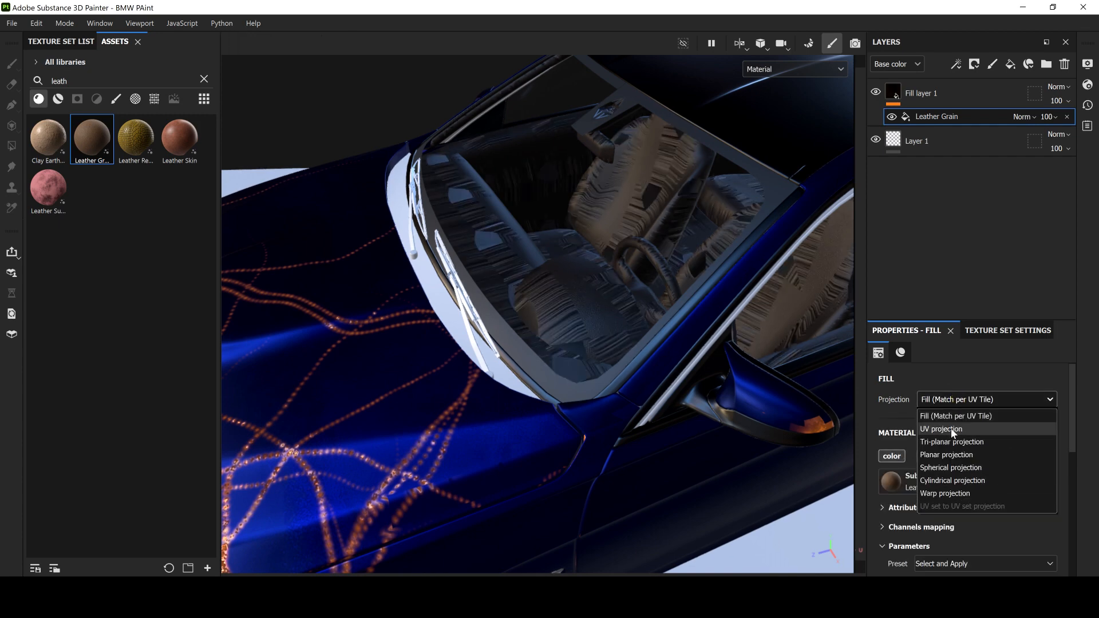
left_click(952, 442)
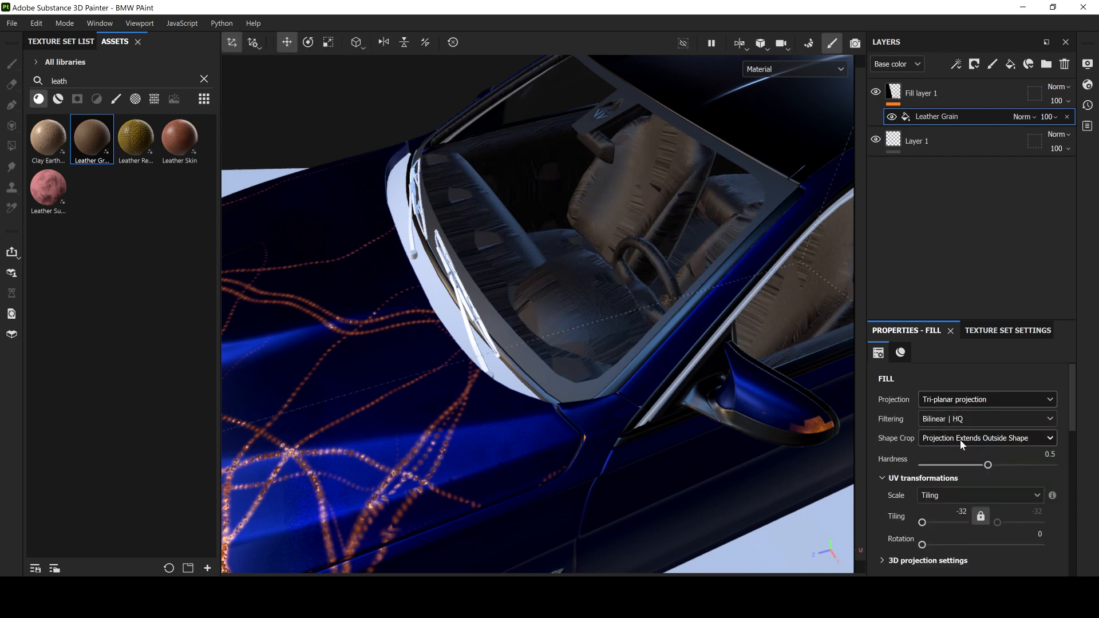
left_click(960, 439)
left_click(960, 439)
scroll(890, 473, "down", 1)
left_click(935, 458)
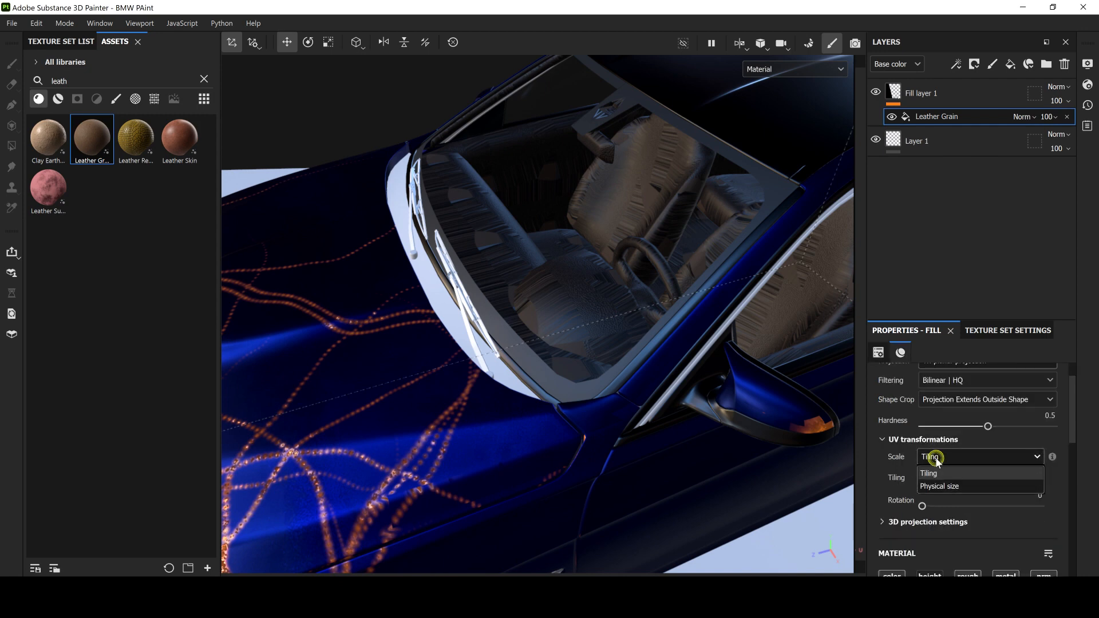
left_click(935, 486)
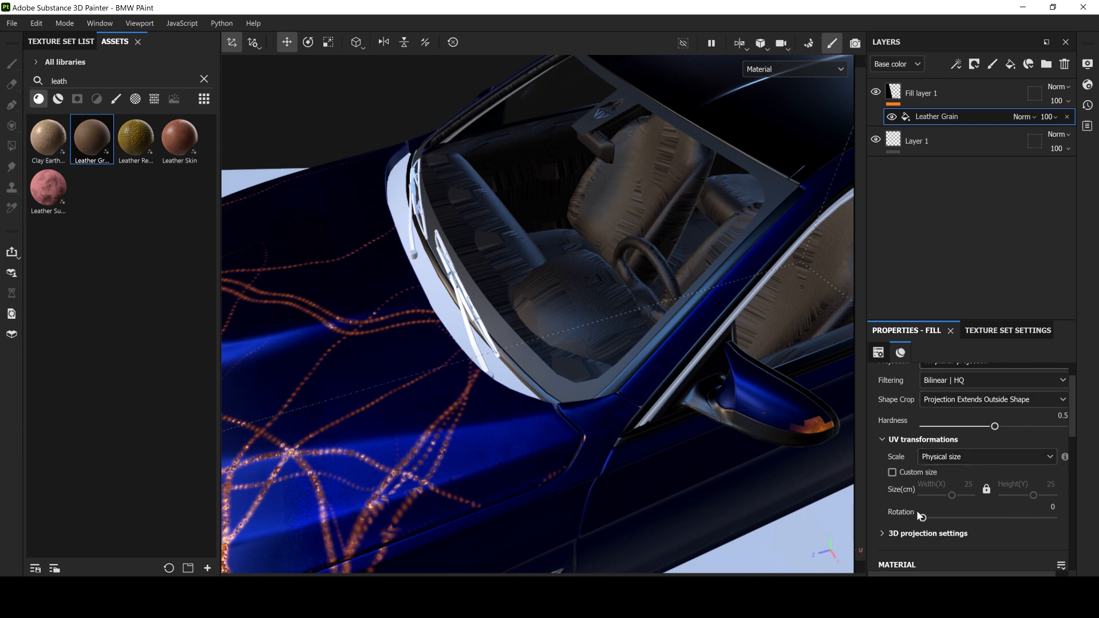
Step: Try shifting the Leather Grain fill's 3D projection offset to X -0.48, Y -0.38 and Z -0.33
mouse_move(922, 518)
left_mouse_down()
mouse_move(993, 519)
mouse_move(905, 519)
left_mouse_up()
left_click(879, 534)
scroll(927, 512, "down", 3)
left_click_drag(986, 500, 972, 551)
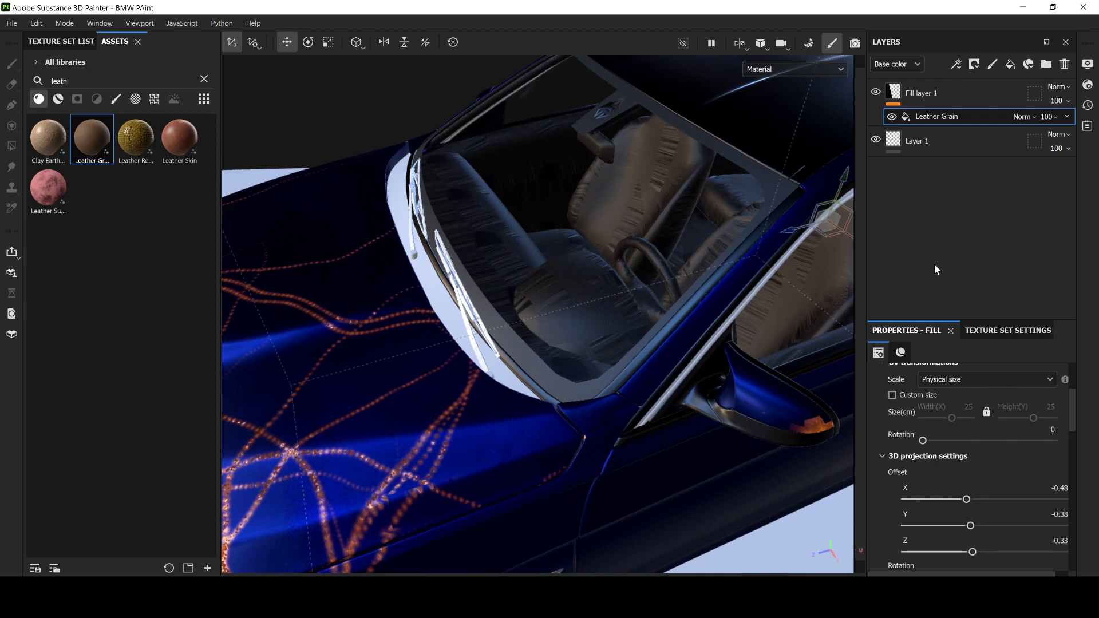
scroll(970, 401, "up", 3)
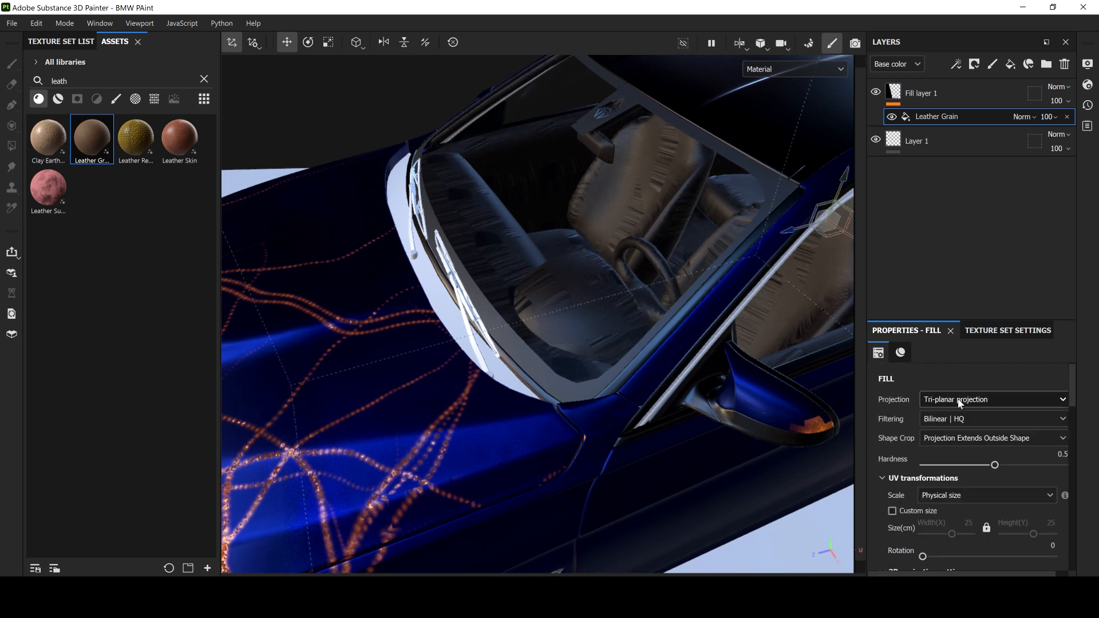
Step: Return the Leather Grain fill to UV projection with its scale set to Tiling
left_click(960, 400)
left_click(942, 424)
left_click(941, 395)
left_click(943, 401)
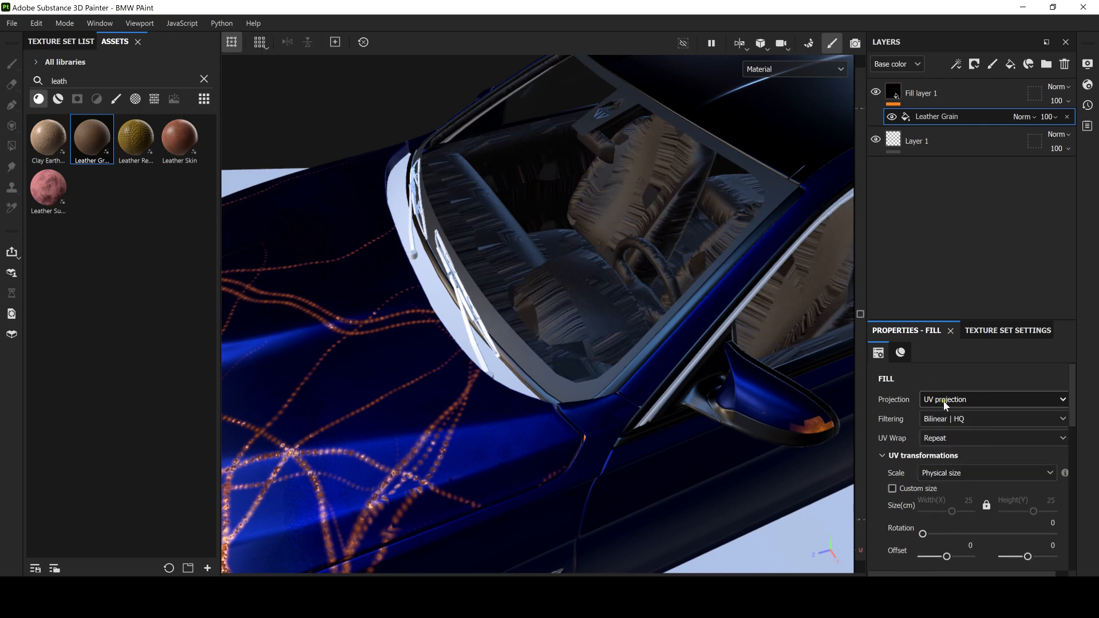
scroll(883, 509, "down", 1)
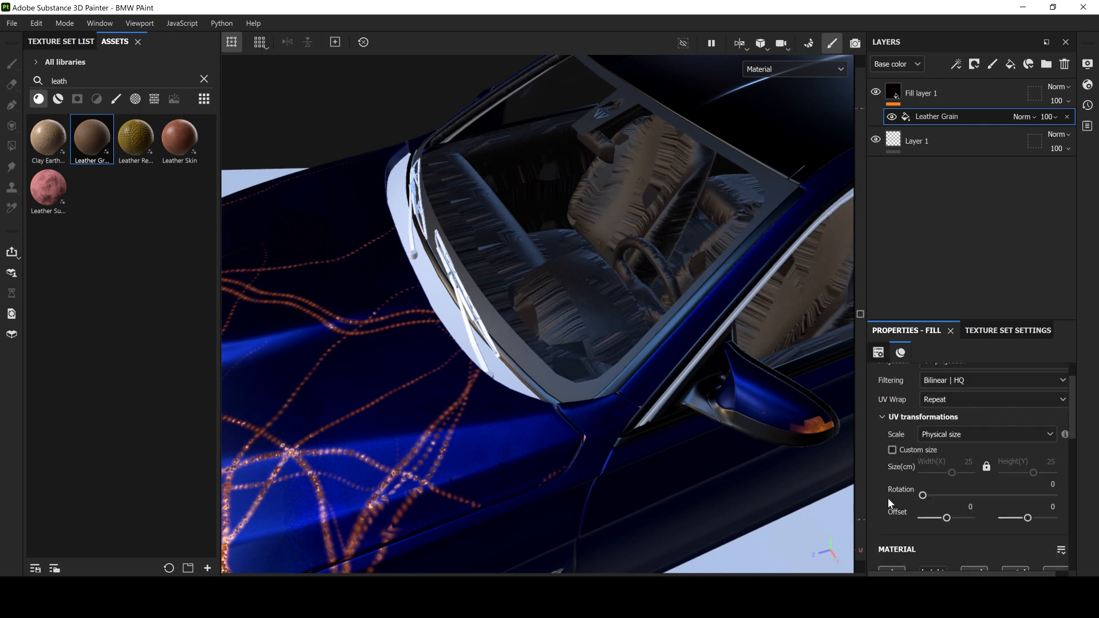
left_click(938, 434)
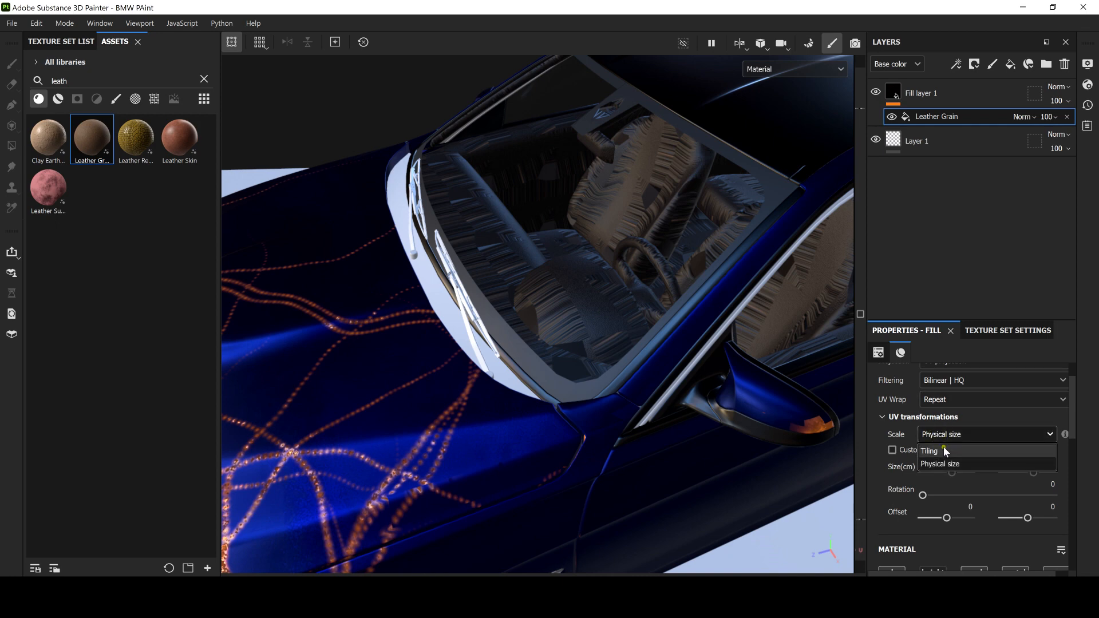
left_click(944, 450)
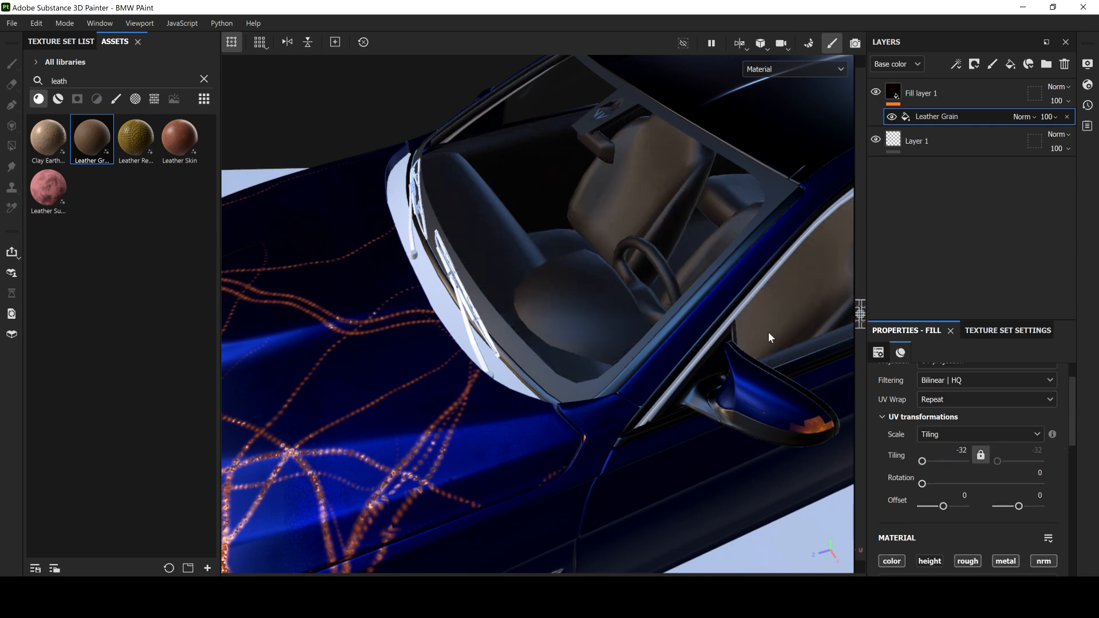
Step: Clear the leather search in the asset library and choose the Blur brush, with the car's front in view
right_click_drag(578, 217, 389, 260, "alt")
left_click_drag(389, 260, 593, 197, "alt")
middle_click_drag(422, 251, 475, 161, "alt")
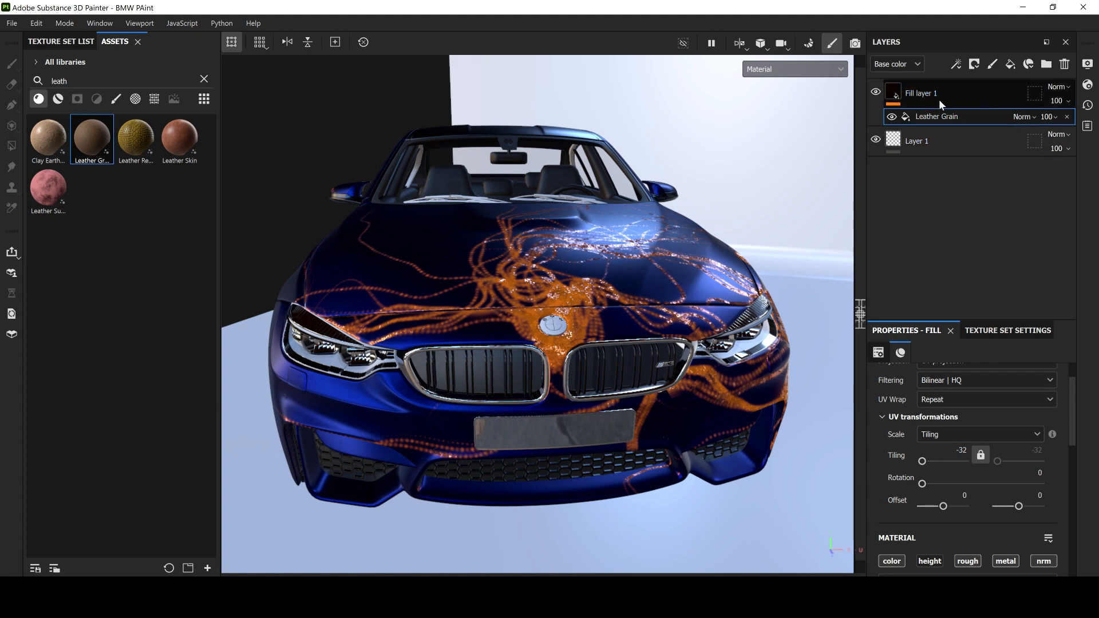
left_click(66, 42)
left_click(131, 41)
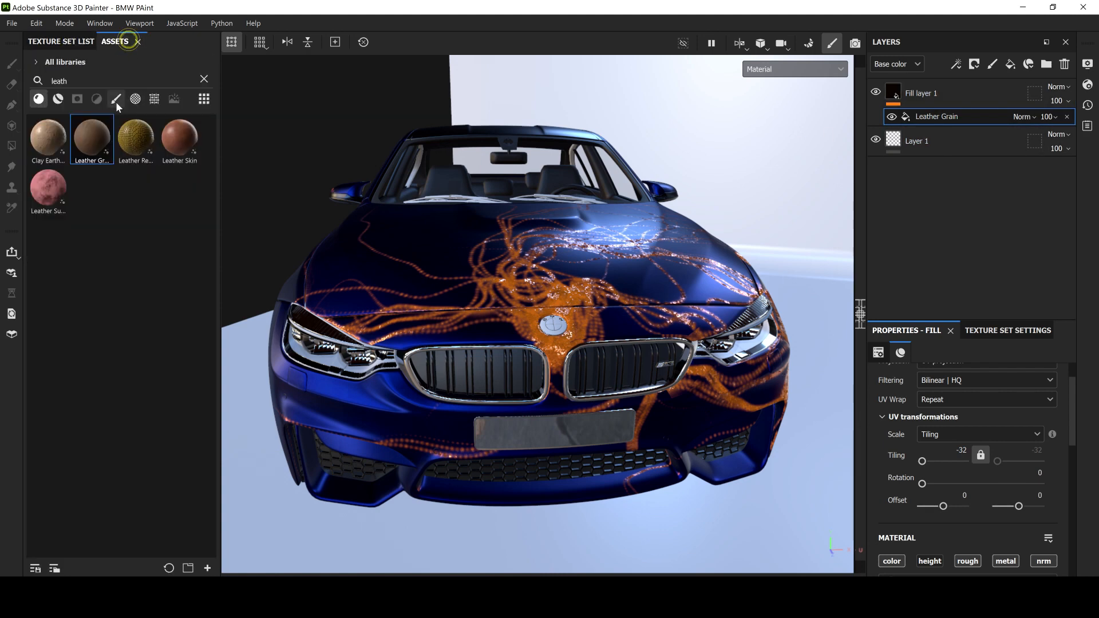
left_click(203, 80)
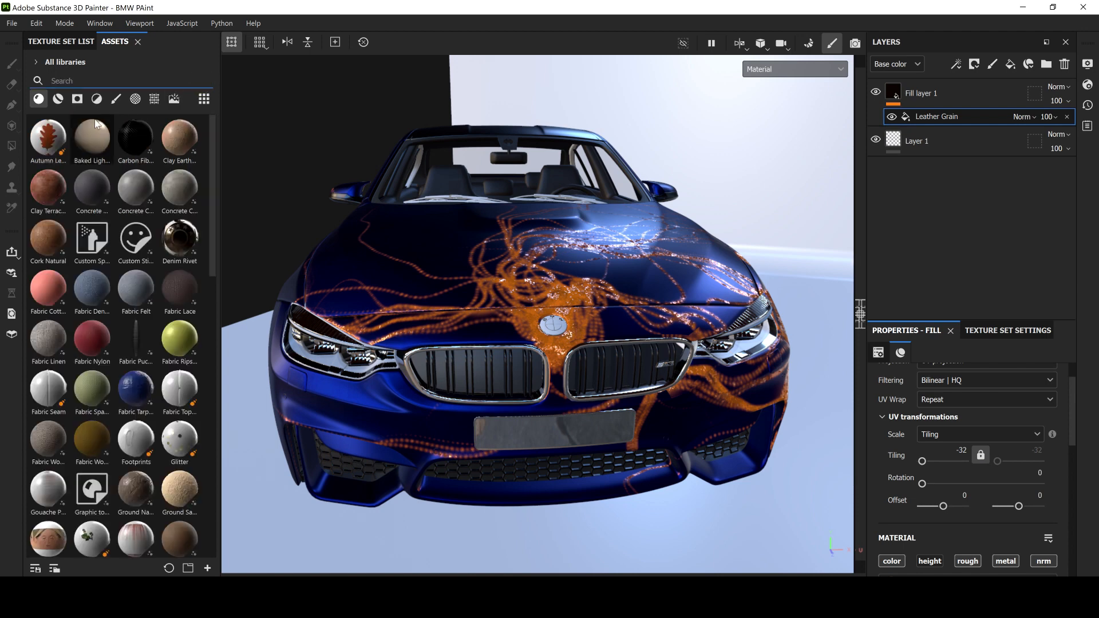
left_click(117, 99)
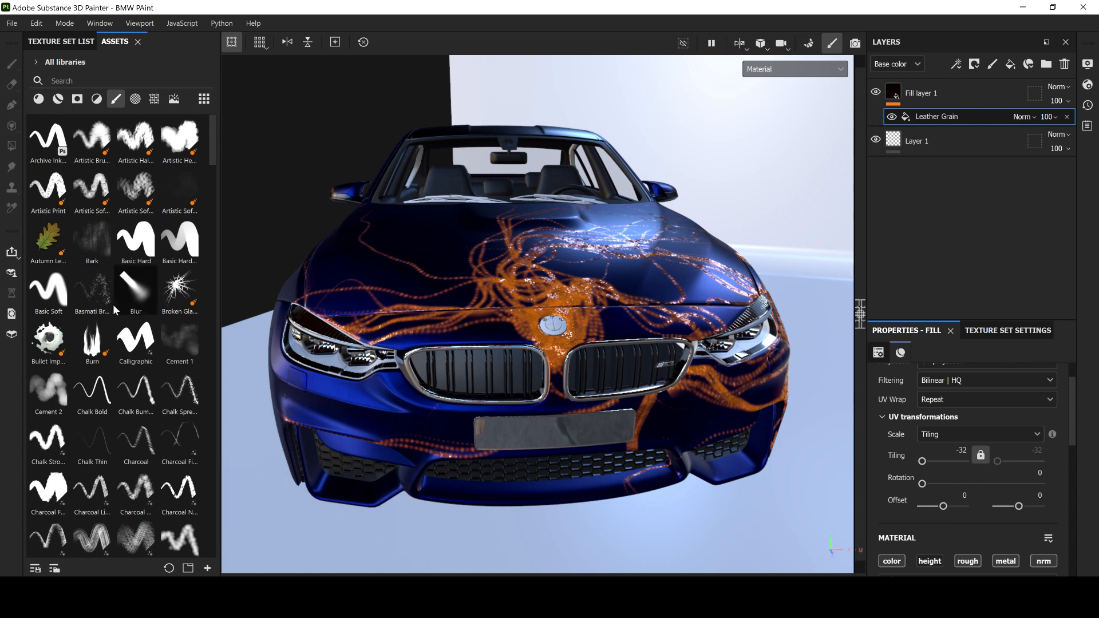
left_click(137, 294)
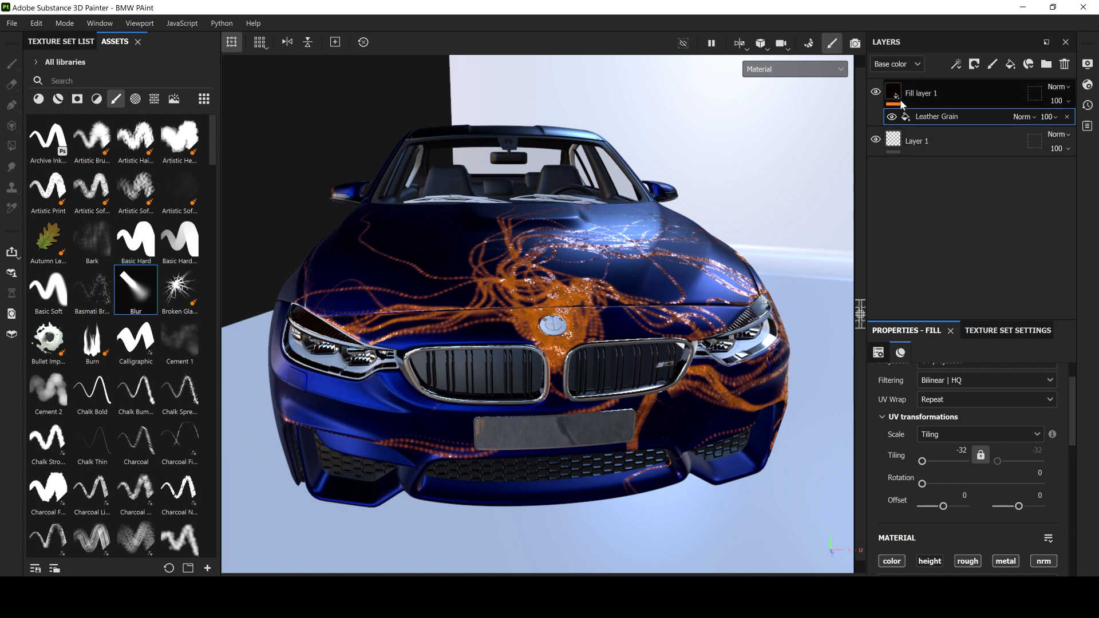
Step: Switch to the metallic car paint texture set, check the RED layer's fill properties, and select that layer's mask
left_click(61, 41)
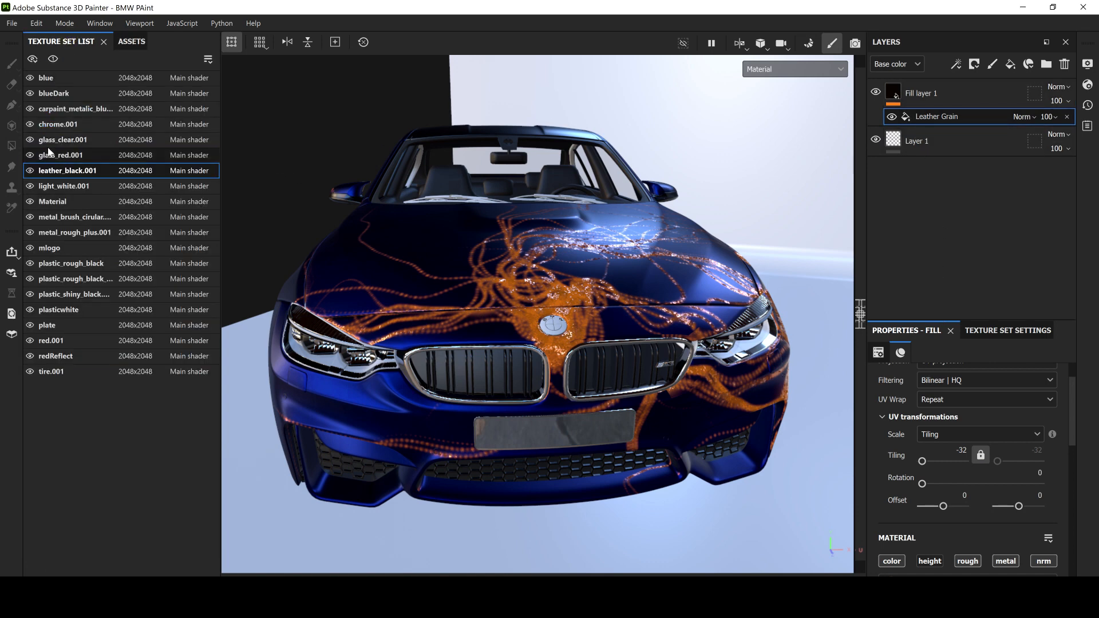
left_click(79, 111)
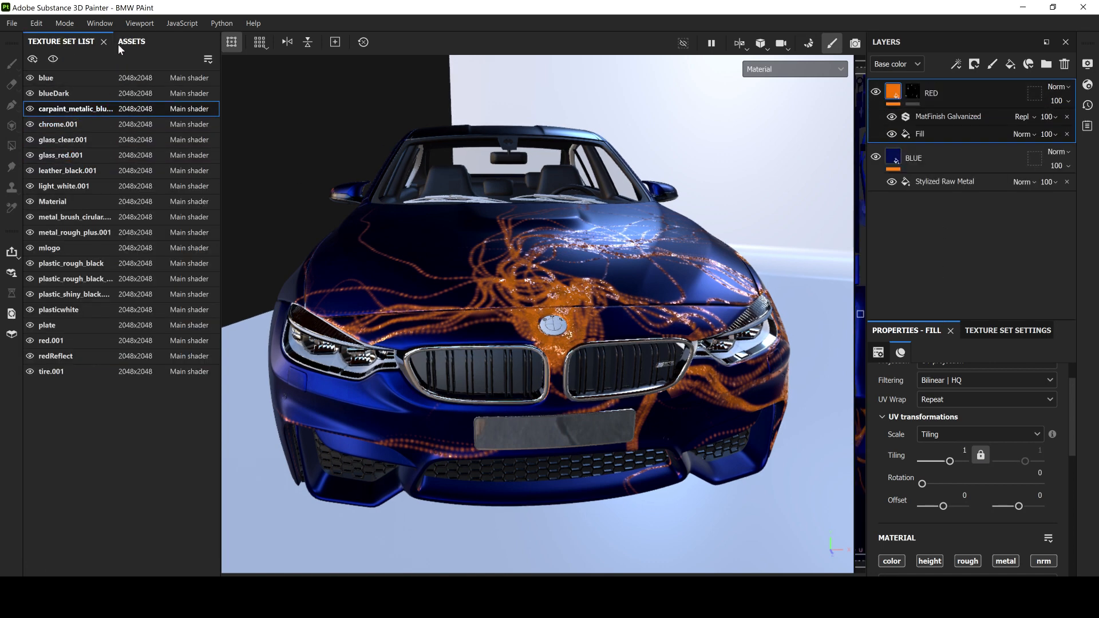
left_click(117, 42)
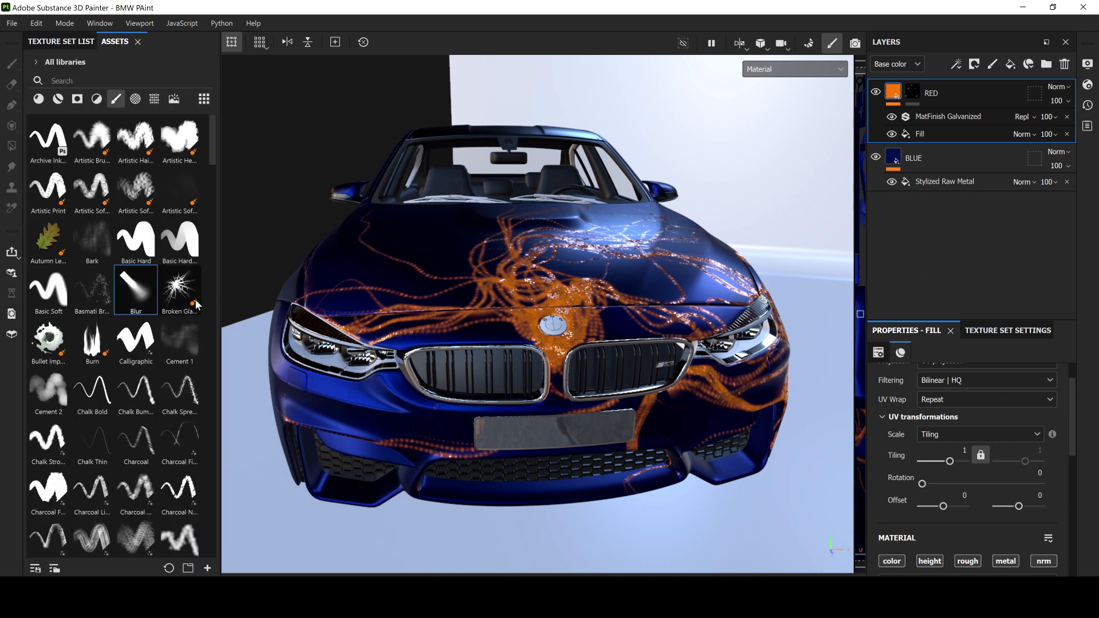
left_click(878, 352)
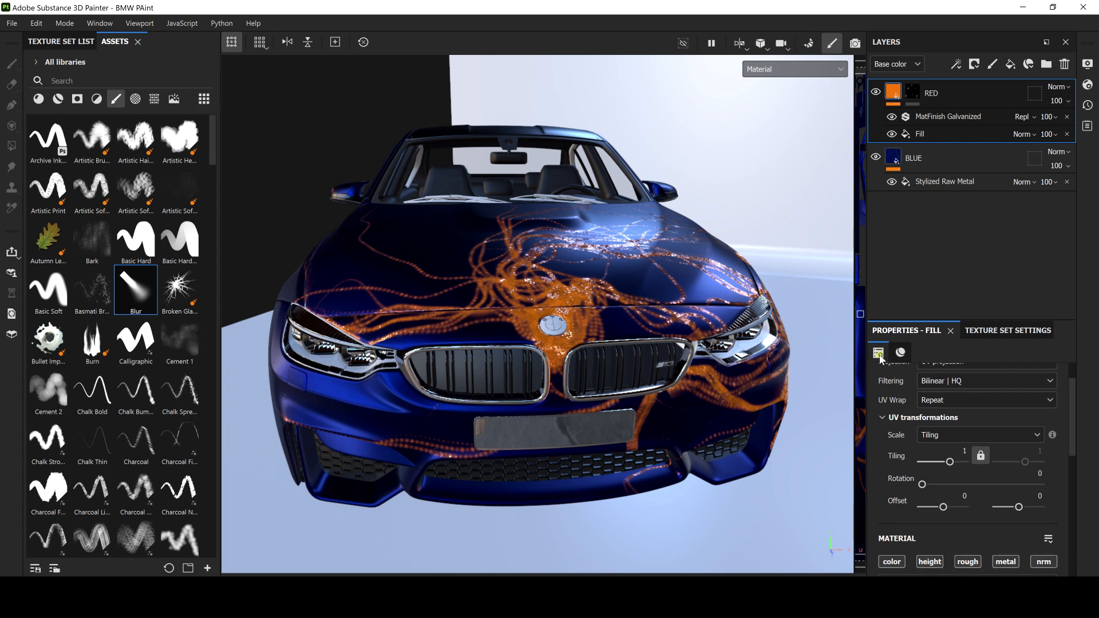
scroll(997, 510, "down", 4)
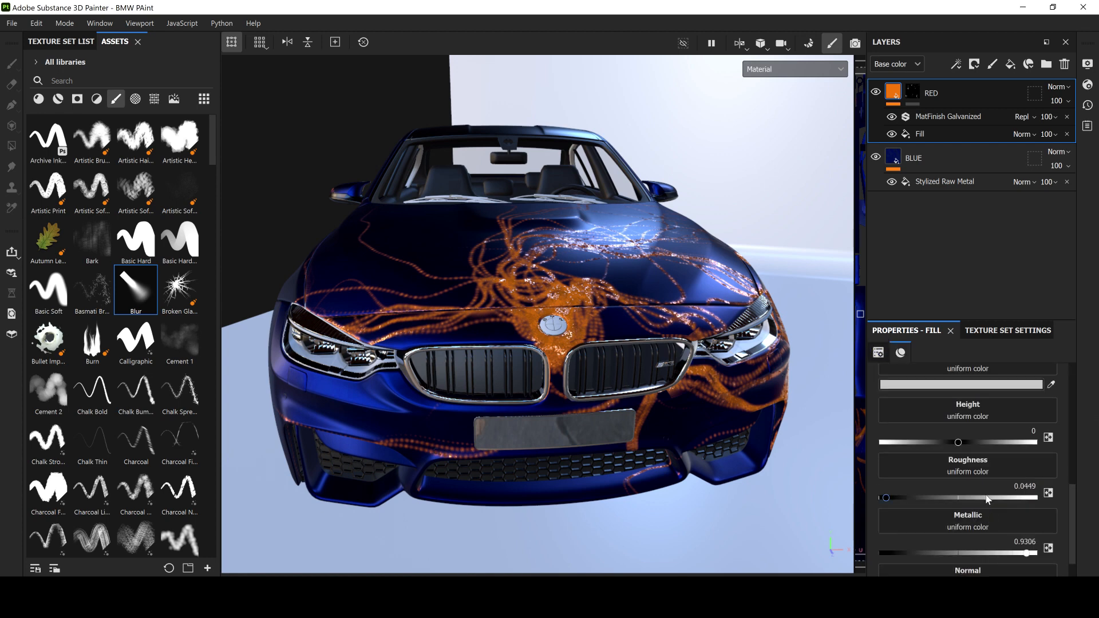
scroll(977, 486, "up", 4)
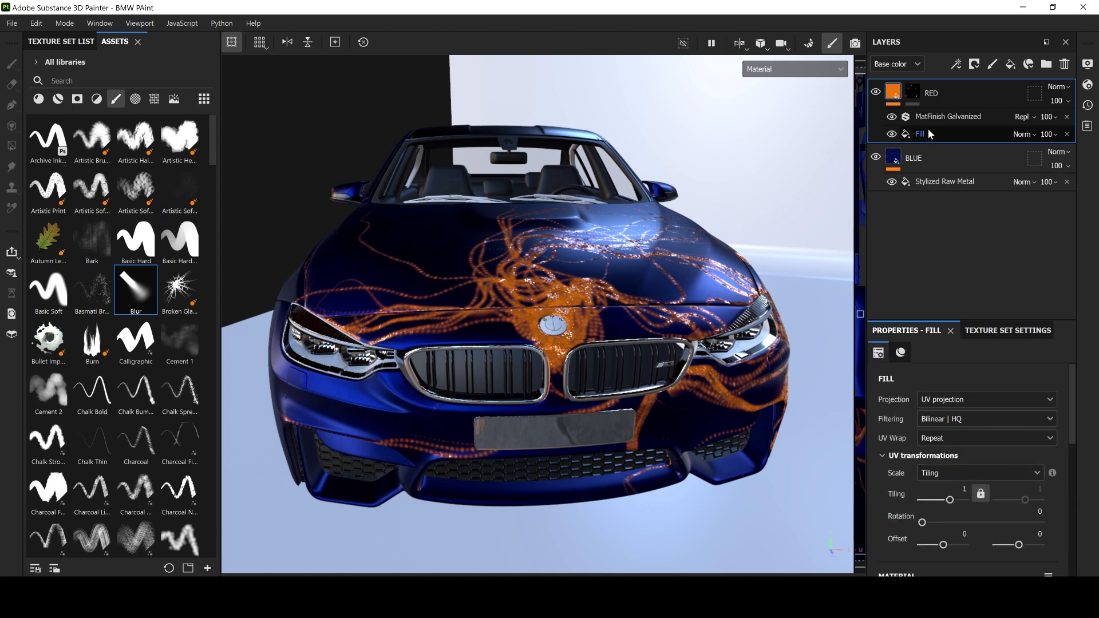
left_click(916, 95)
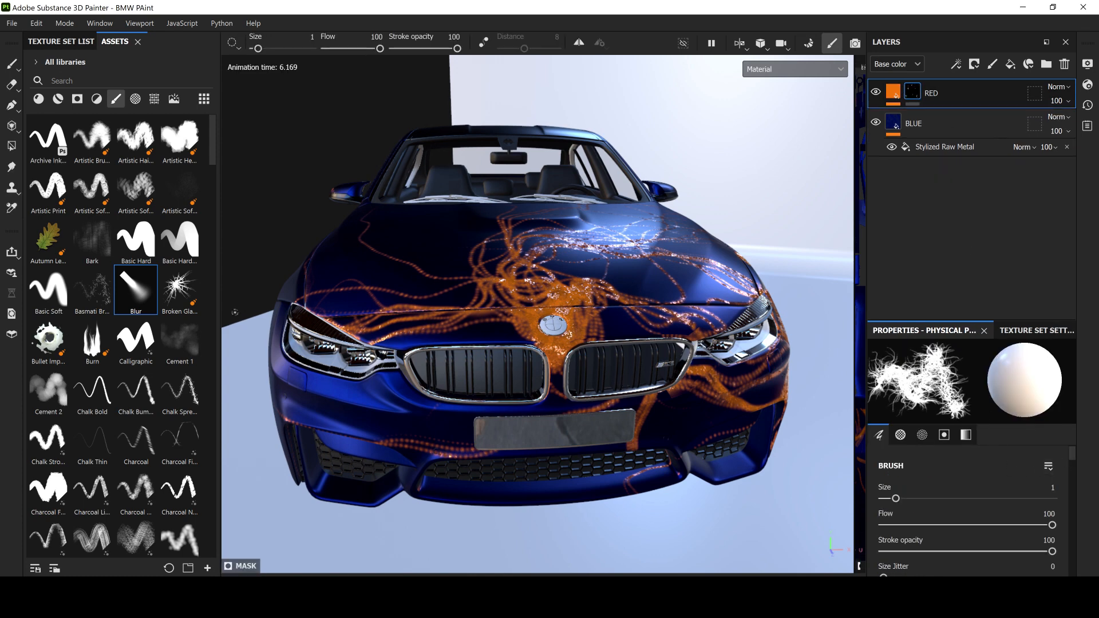
Step: Smudge the orange tendrils across the hood and front bumper in the RED layer's mask, and render the car in Iray
key("5")
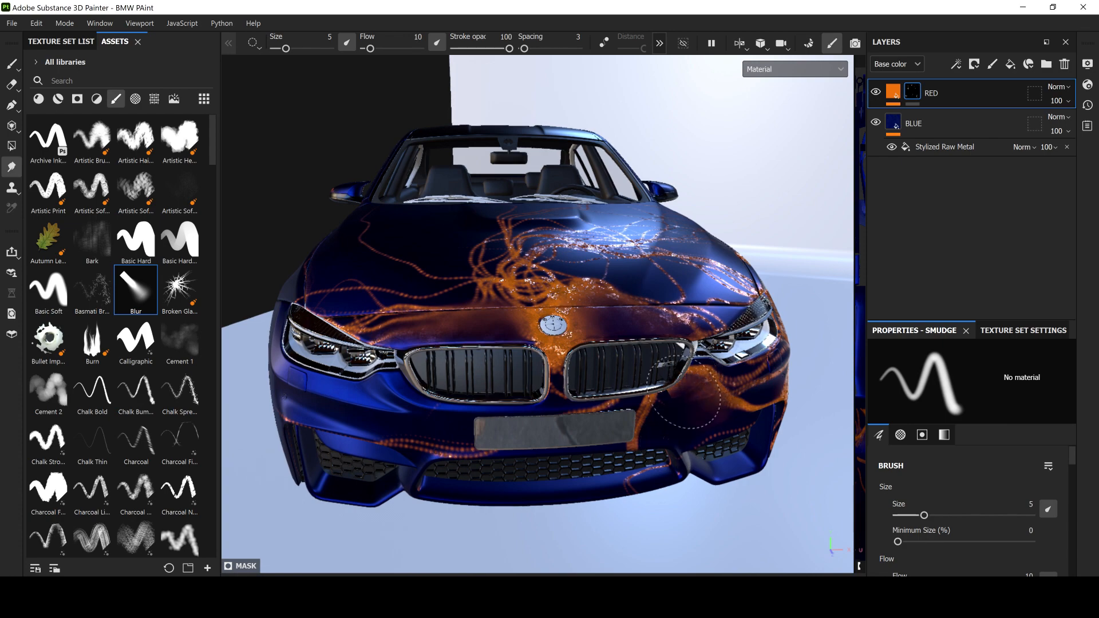
mouse_move(600, 296)
left_mouse_down("alt")
mouse_move(497, 355)
mouse_move(601, 354)
left_mouse_up("alt")
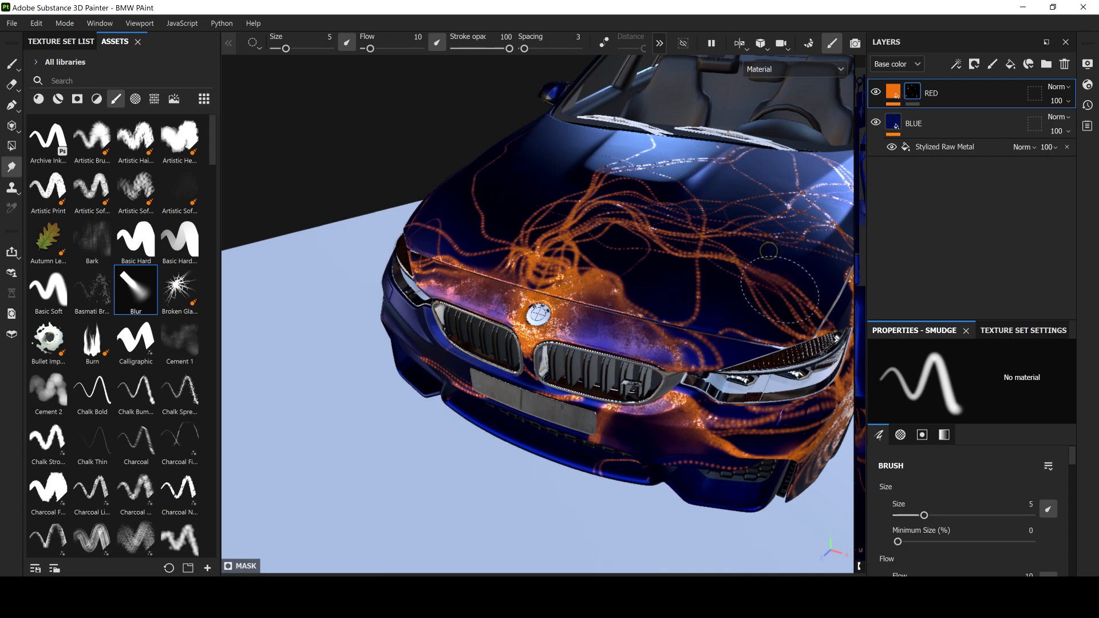
mouse_move(582, 249)
left_mouse_down("alt")
mouse_move(650, 214)
mouse_move(619, 311)
mouse_move(663, 278)
left_mouse_up("alt")
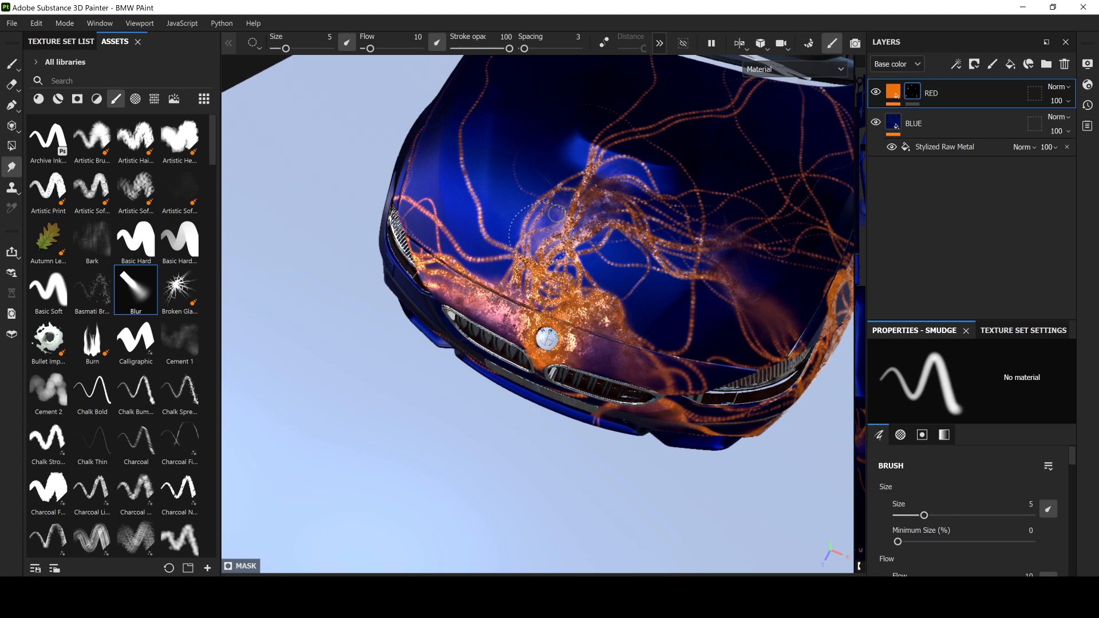
mouse_move(680, 224)
left_mouse_down()
mouse_move(729, 223)
mouse_move(674, 223)
left_mouse_up()
mouse_move(733, 325)
left_mouse_down("alt")
mouse_move(655, 236)
mouse_move(608, 235)
mouse_move(704, 248)
mouse_move(790, 365)
mouse_move(699, 277)
mouse_move(528, 286)
mouse_move(464, 206)
left_mouse_up("alt")
left_click(65, 23)
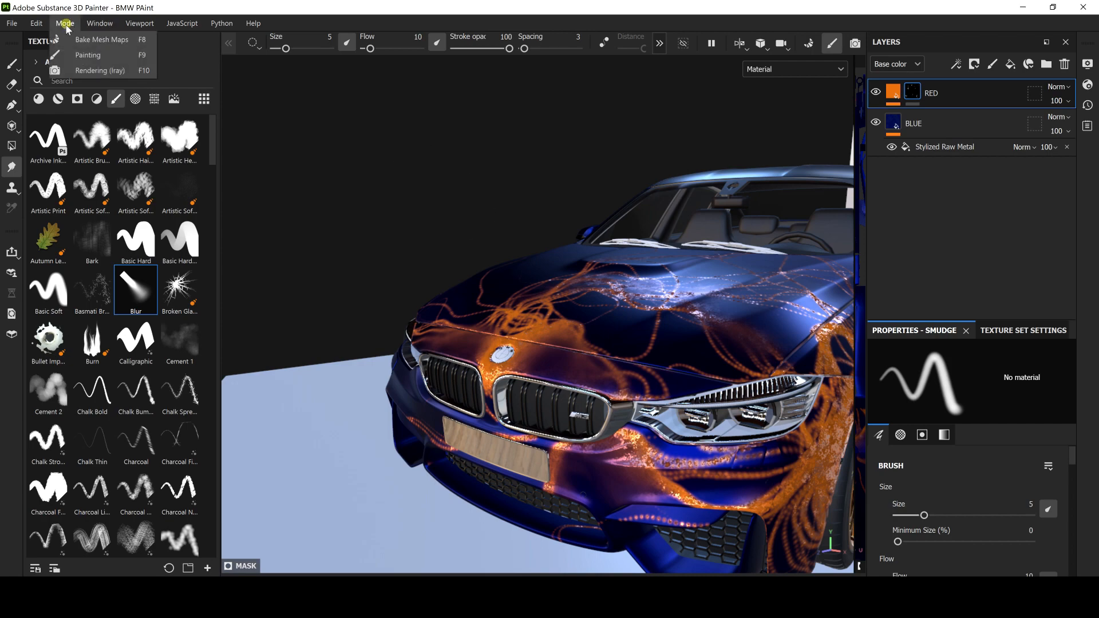
left_click(88, 71)
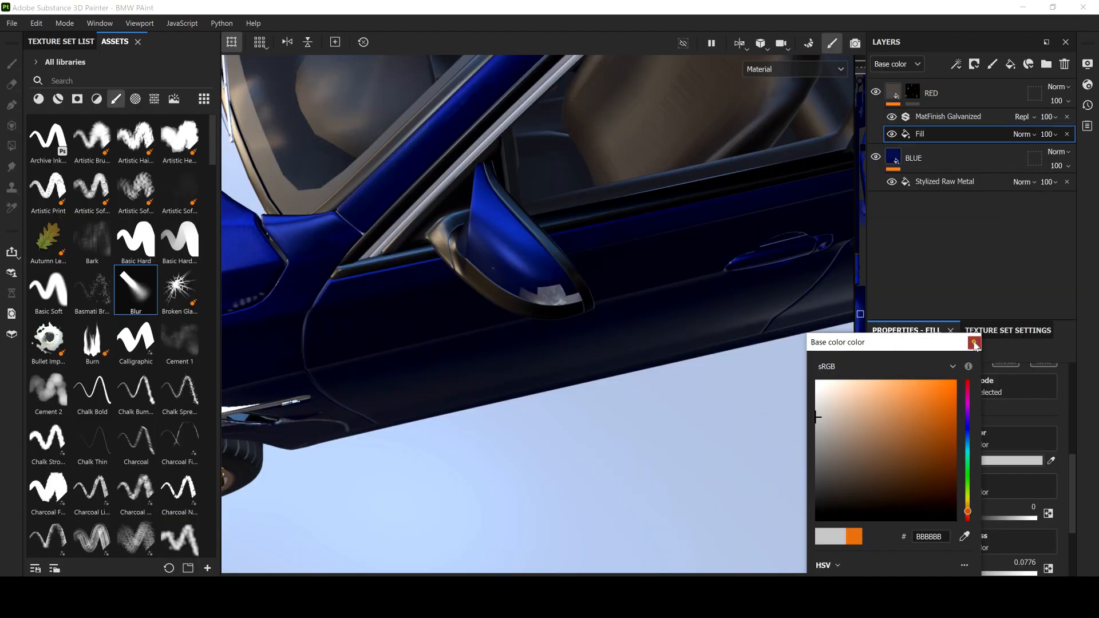
Step: Set the base color of the RED layer's Fill to light grey (BBBBBB) and inspect the recolored tendrils around the car
left_click(974, 343)
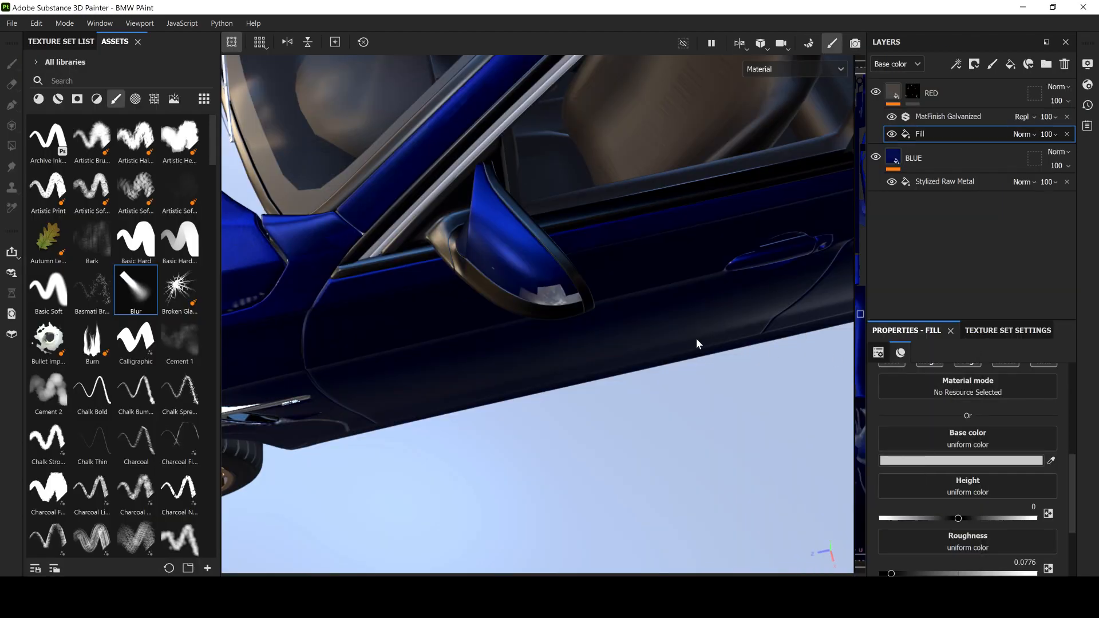
left_click_drag(412, 248, 531, 243, "alt")
middle_click_drag(367, 341, 696, 208, "alt")
scroll(528, 375, "down", 5)
mouse_move(407, 416)
left_mouse_down("alt")
mouse_move(439, 359)
mouse_move(455, 357)
mouse_move(398, 424)
mouse_move(560, 289)
mouse_move(587, 319)
left_mouse_up("alt")
scroll(606, 367, "up", 4)
scroll(609, 401, "down", 4)
left_click_drag(608, 400, 614, 301, "alt")
middle_click_drag(595, 346, 576, 204, "alt")
scroll(578, 218, "down", 5)
left_click_drag(651, 338, 517, 350, "alt")
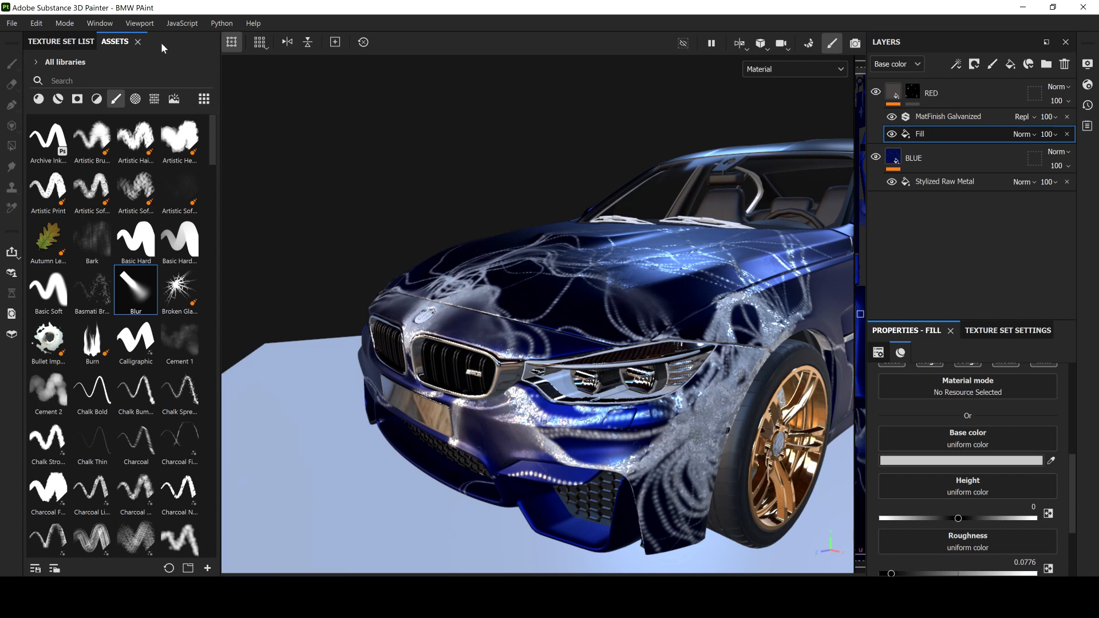
Step: Render the car in Iray and examine the grey tendrils on the hood, grille, headlight and front fender
left_click(65, 23)
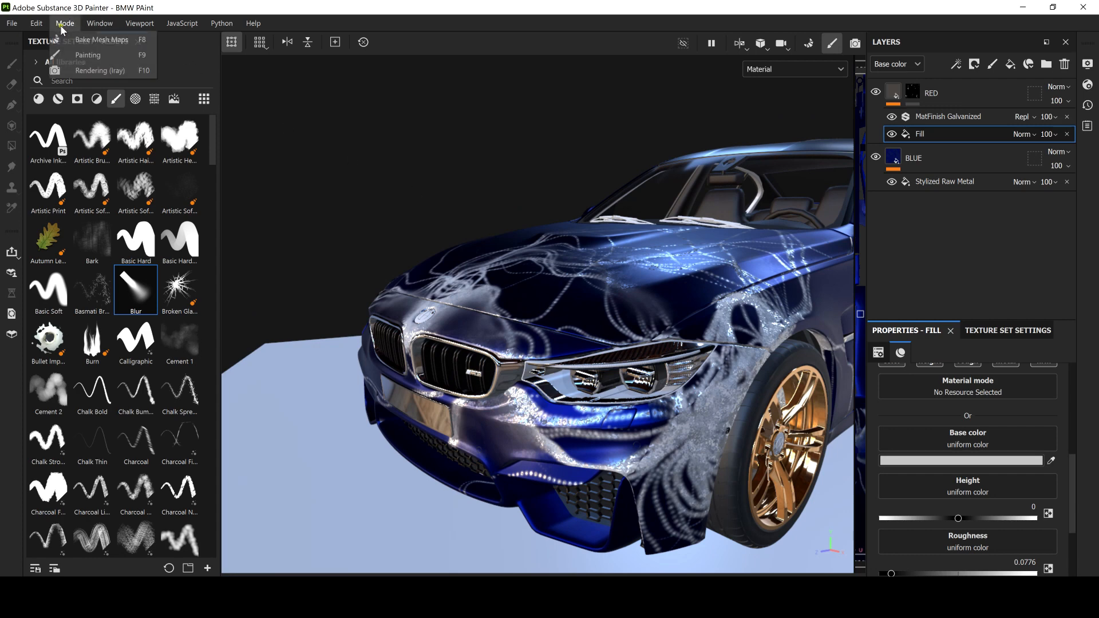
left_click(93, 66)
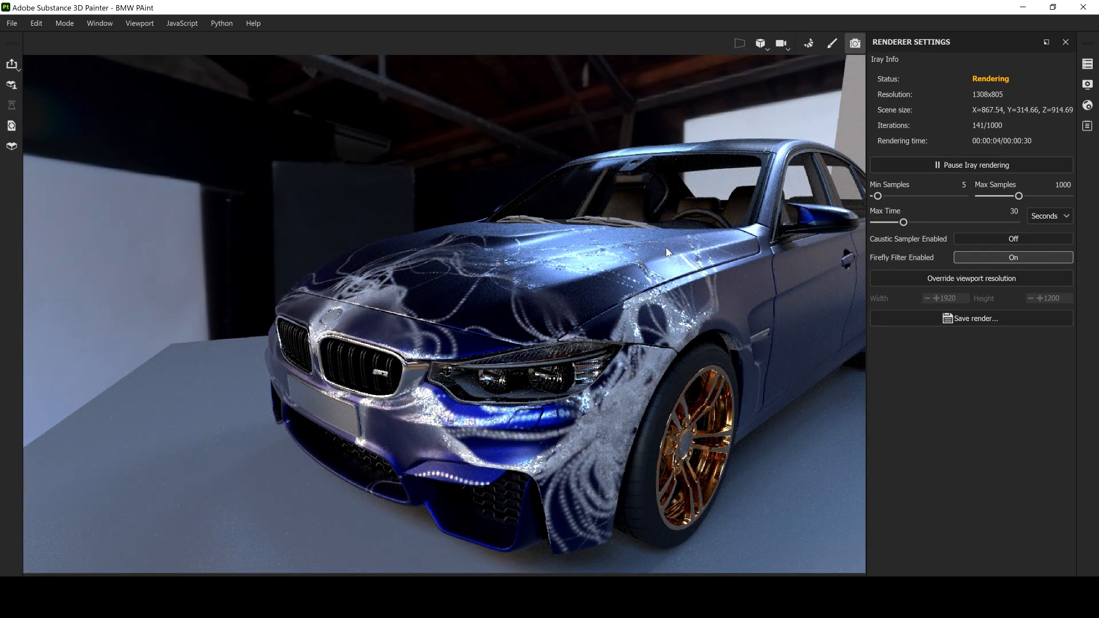
scroll(595, 398, "up", 3)
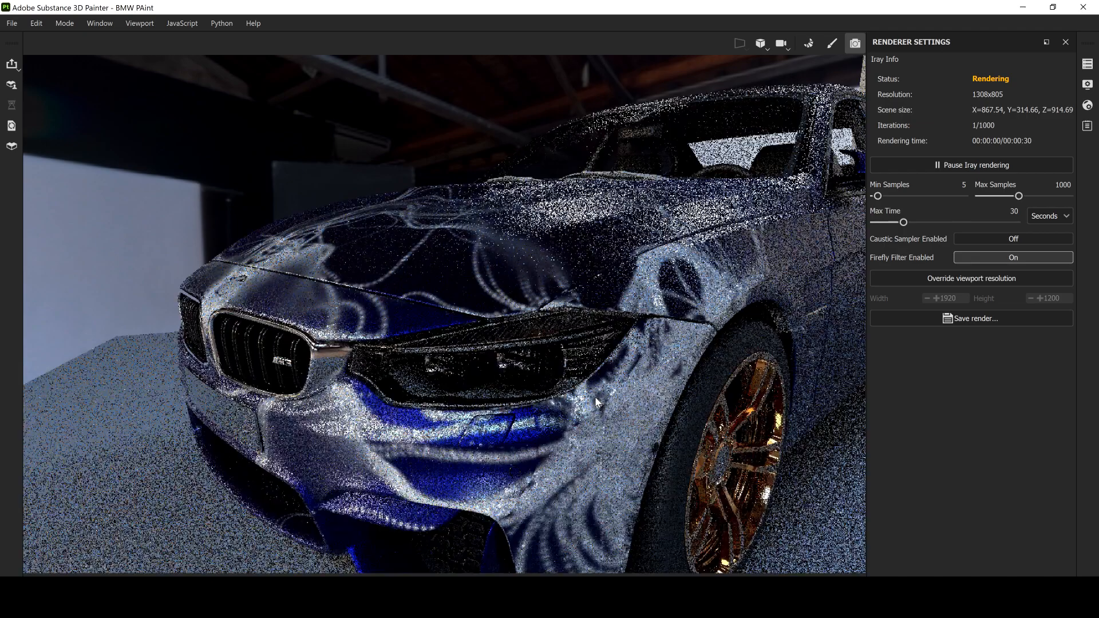
left_click_drag(510, 331, 574, 388, "alt")
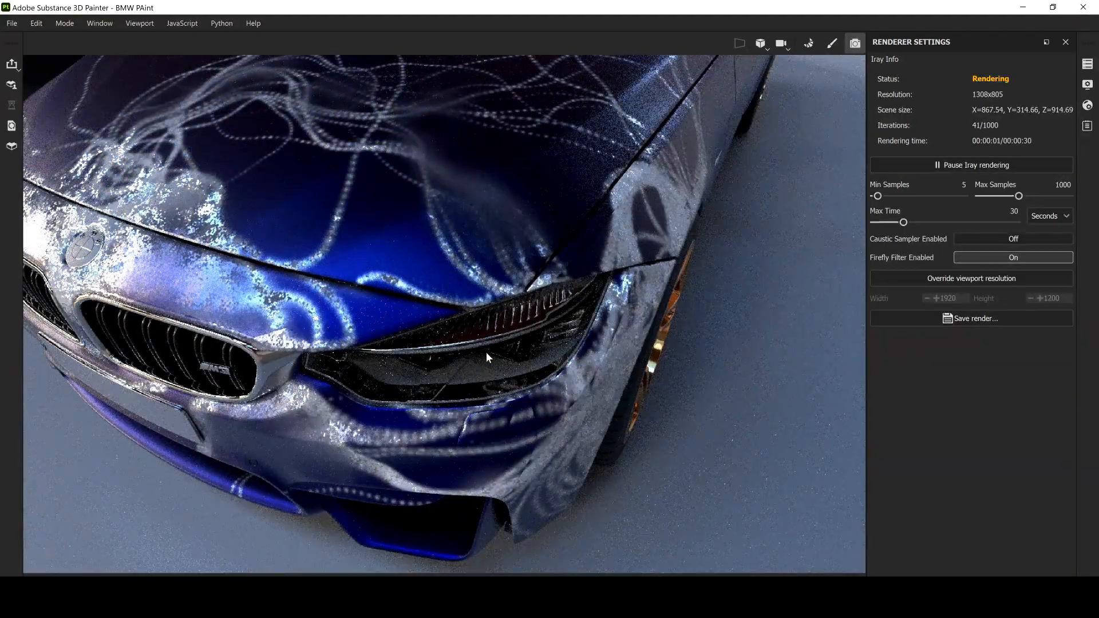
left_click_drag(328, 263, 604, 249, "alt")
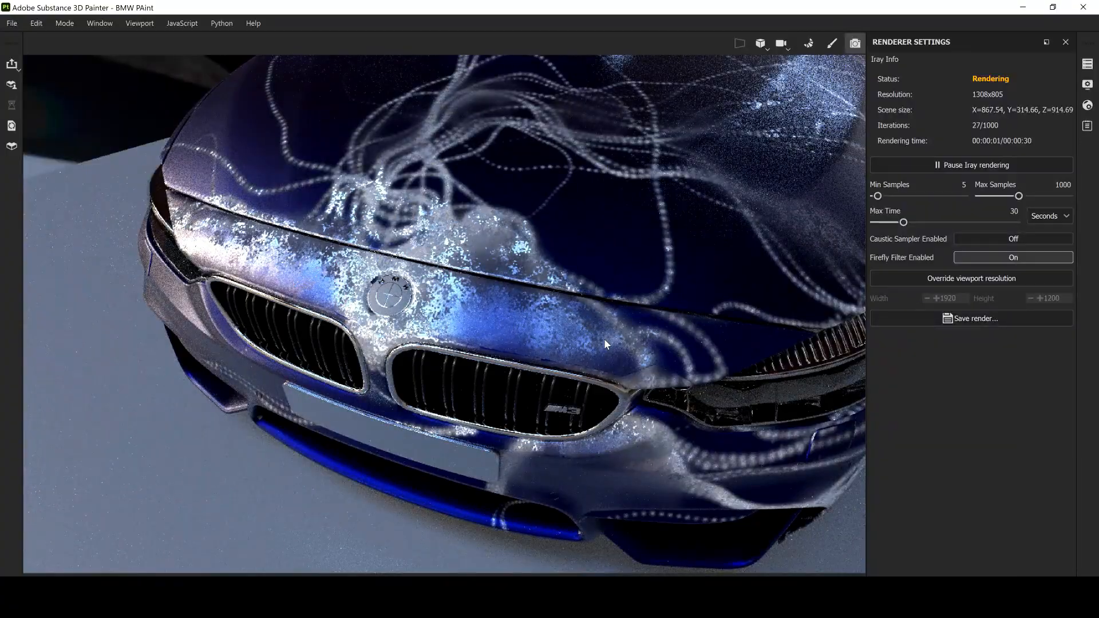
left_click_drag(671, 360, 500, 324, "alt")
middle_click_drag(501, 324, 387, 262, "alt")
scroll(386, 262, "down", 2)
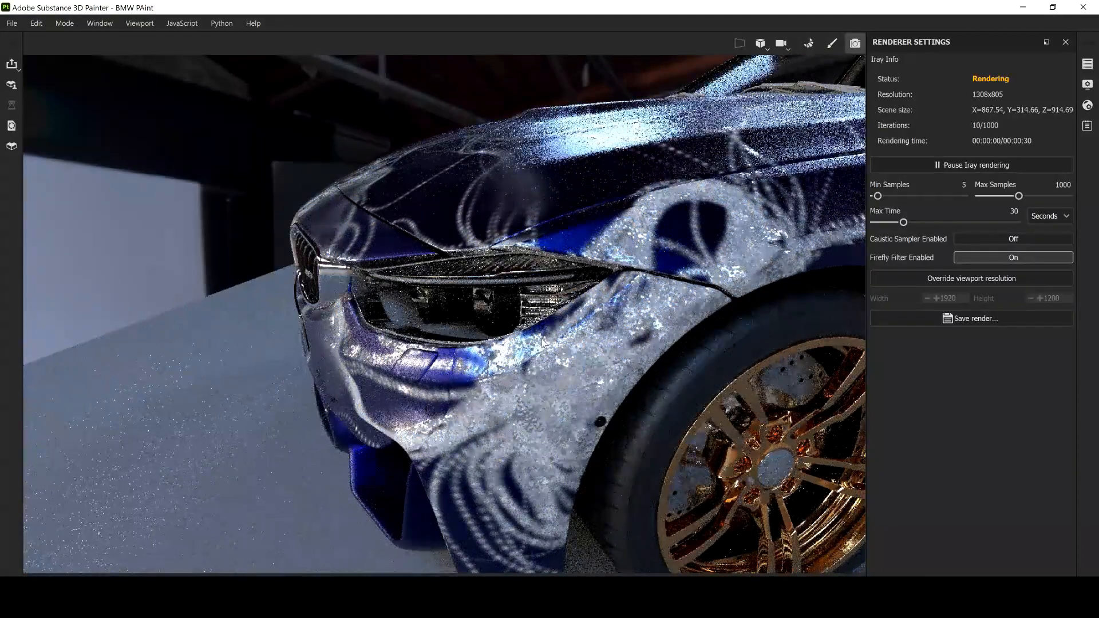
scroll(543, 341, "down", 2)
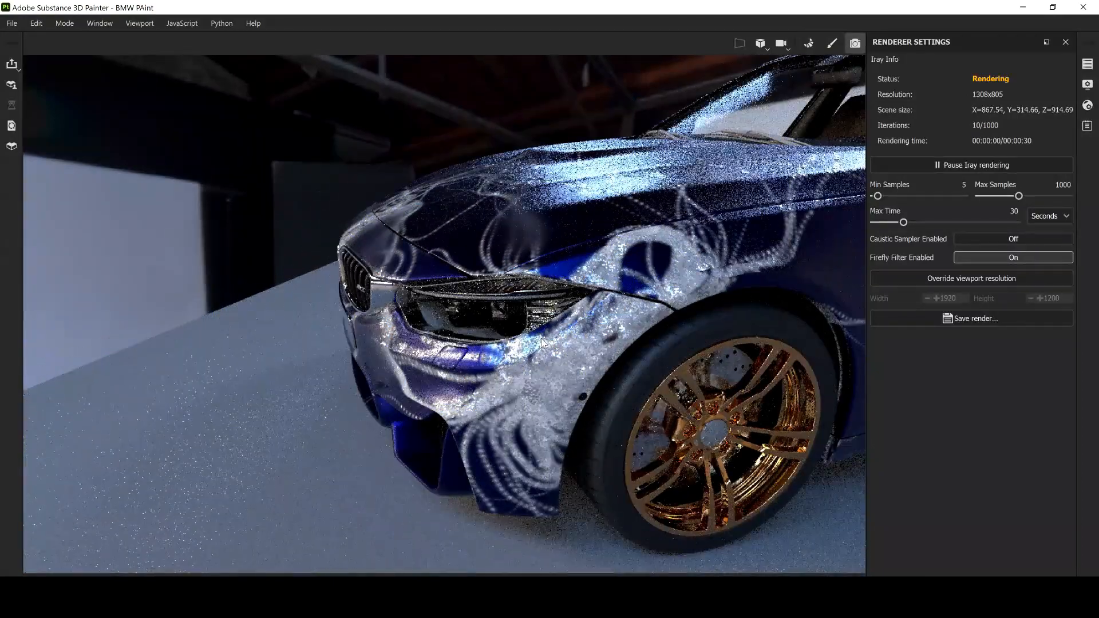